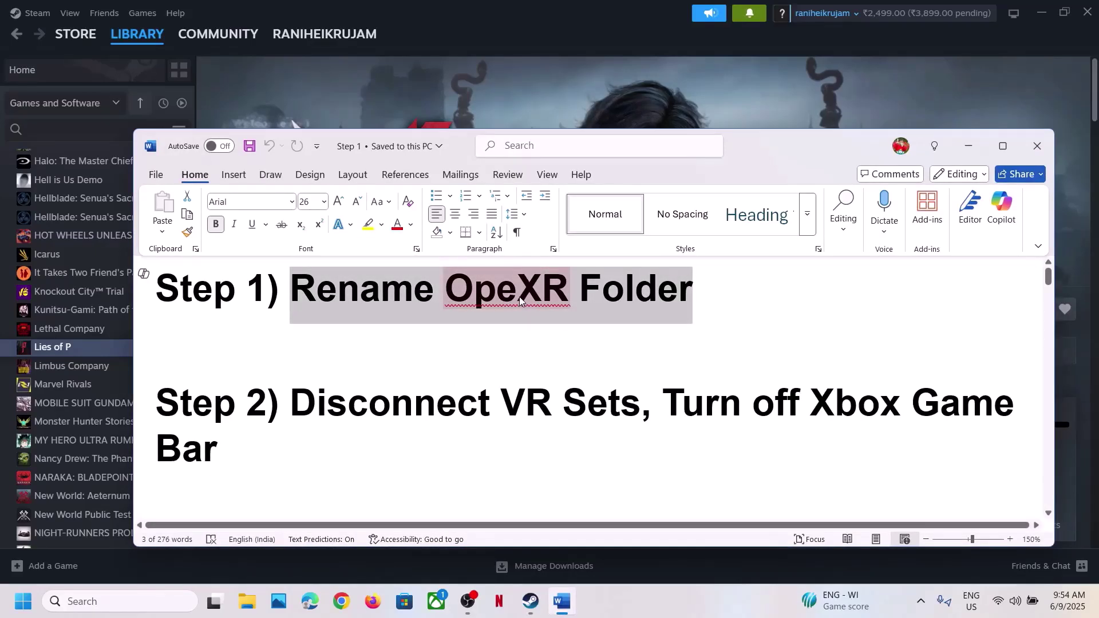
# Correct the misspelled folder name in the Step 1 heading to "OpenXR"
pyautogui.click(519, 298)
pyautogui.click(458, 347)
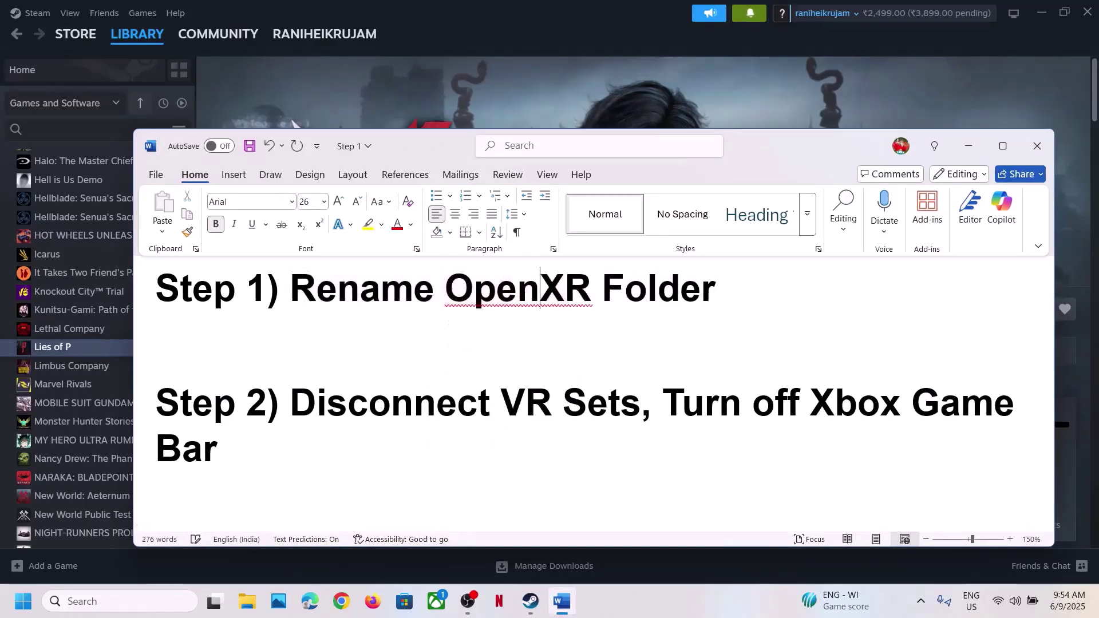
# Switch to the Steam library and browse the local files of Lies of P
pyautogui.click(559, 99)
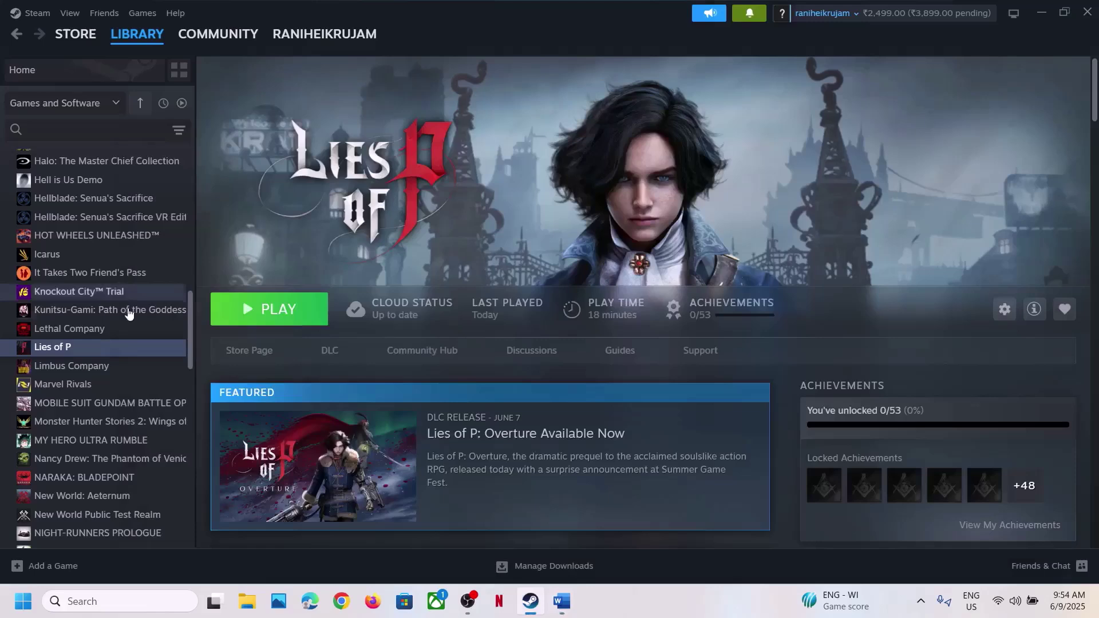
pyautogui.rightClick(79, 353)
pyautogui.moveTo(138, 440)
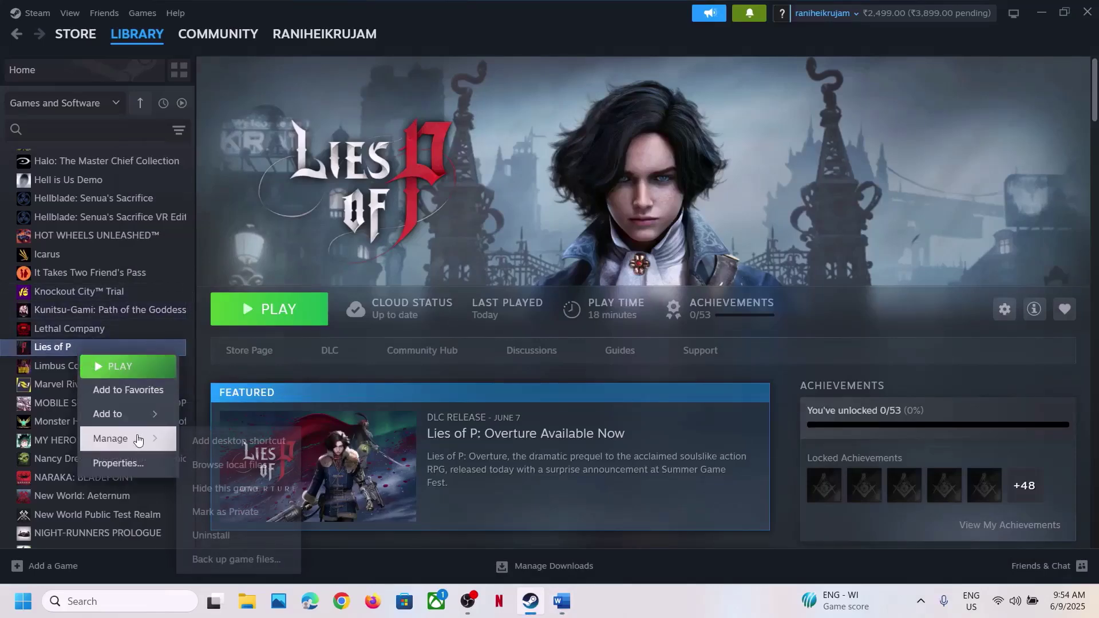
pyautogui.click(235, 464)
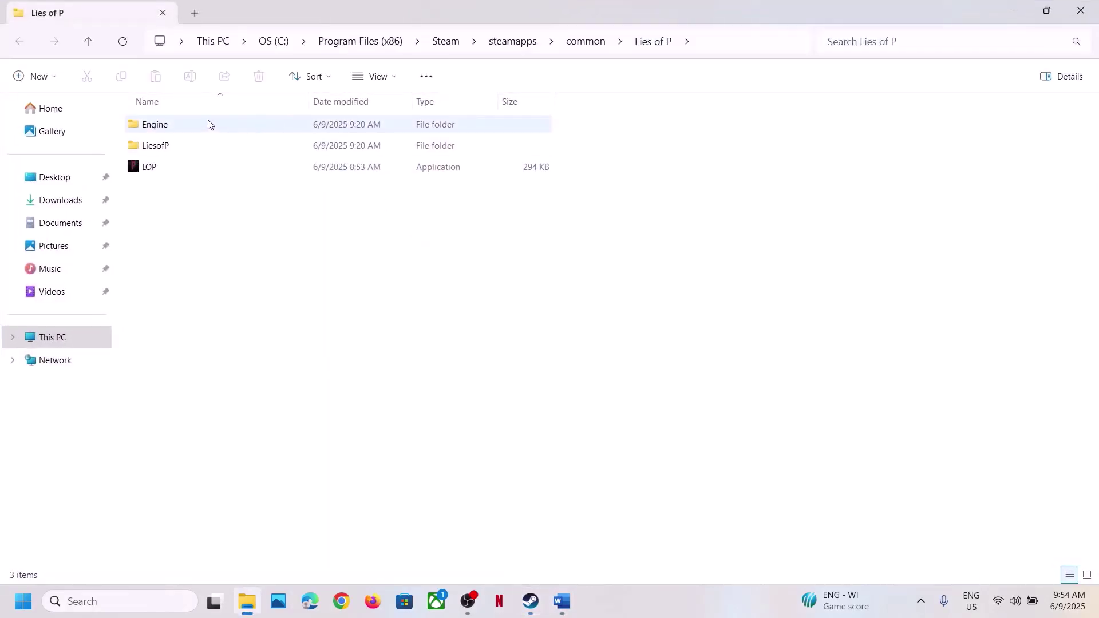
# Open the Engine\Binaries\ThirdParty folder, allowing Alienware Command Center to make changes to the device
pyautogui.doubleClick(208, 124)
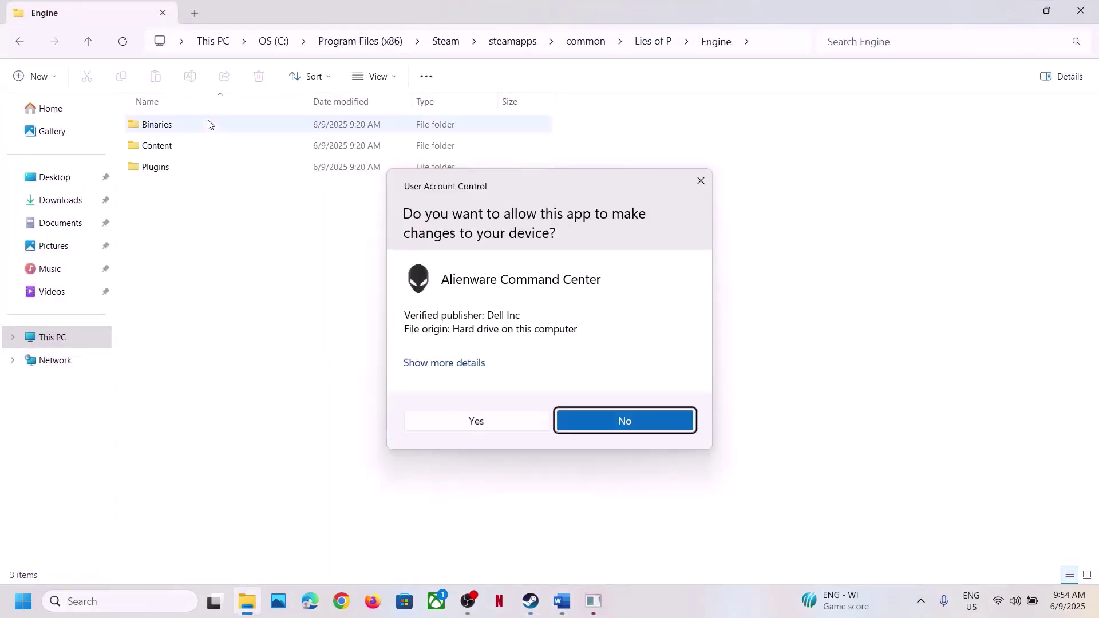
pyautogui.click(507, 422)
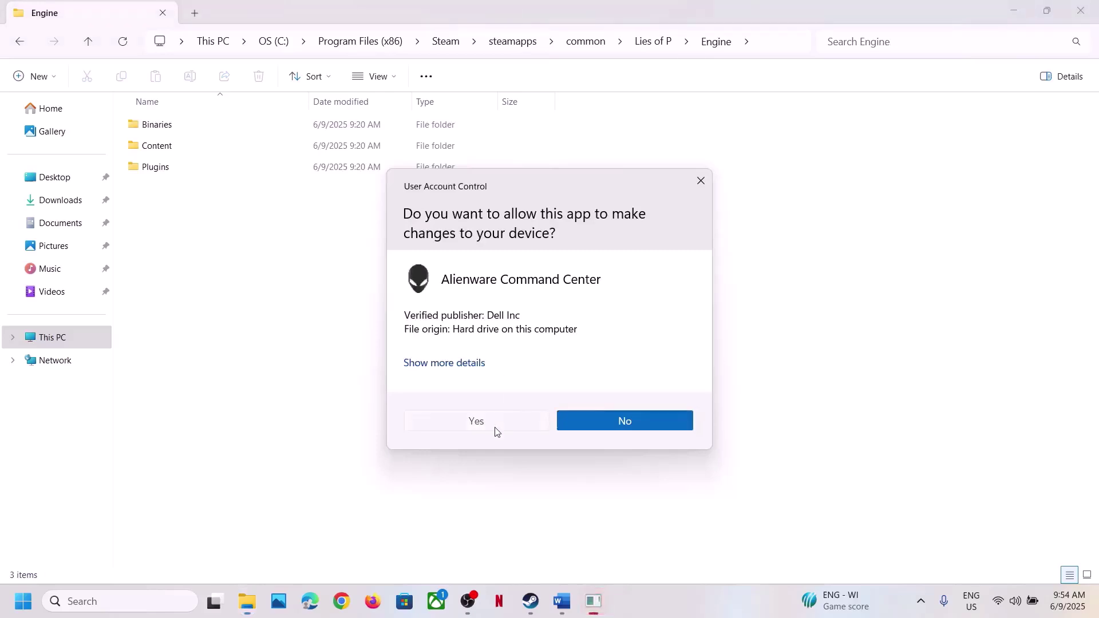
pyautogui.doubleClick(165, 129)
pyautogui.doubleClick(165, 130)
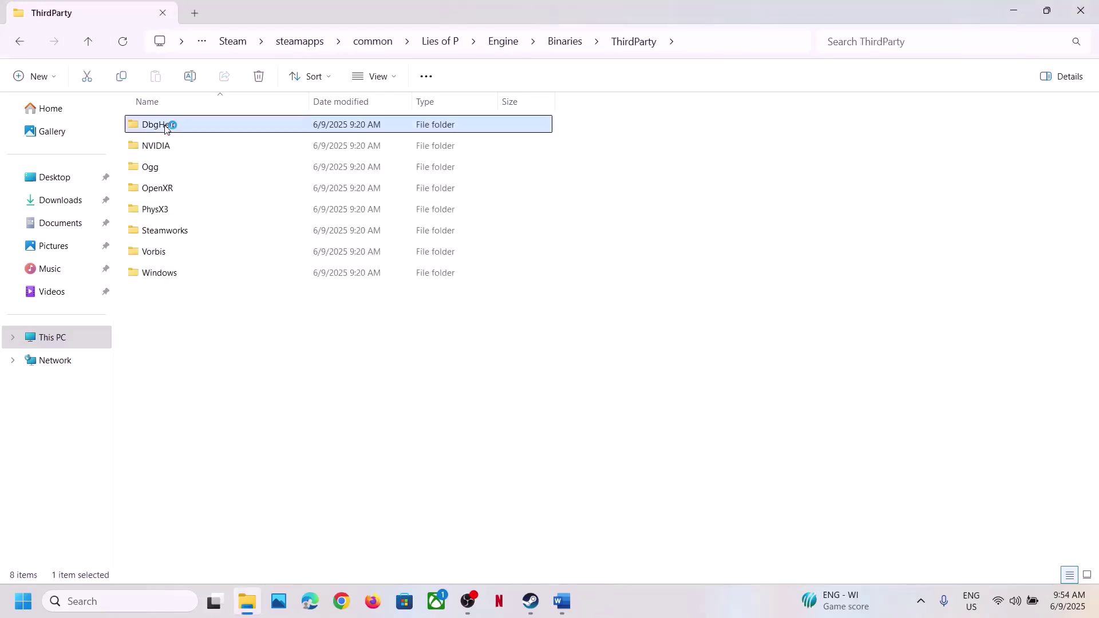
# Copy the OpenXR folder to the clipboard and rename the original folder to OpenXR.old
pyautogui.click(184, 193)
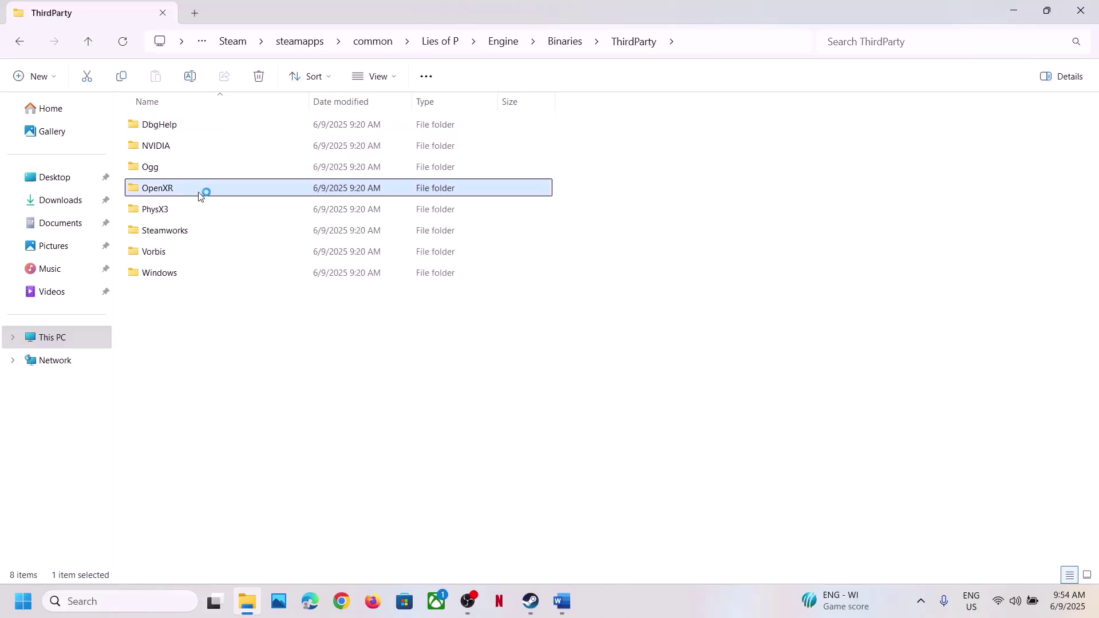
pyautogui.rightClick(200, 194)
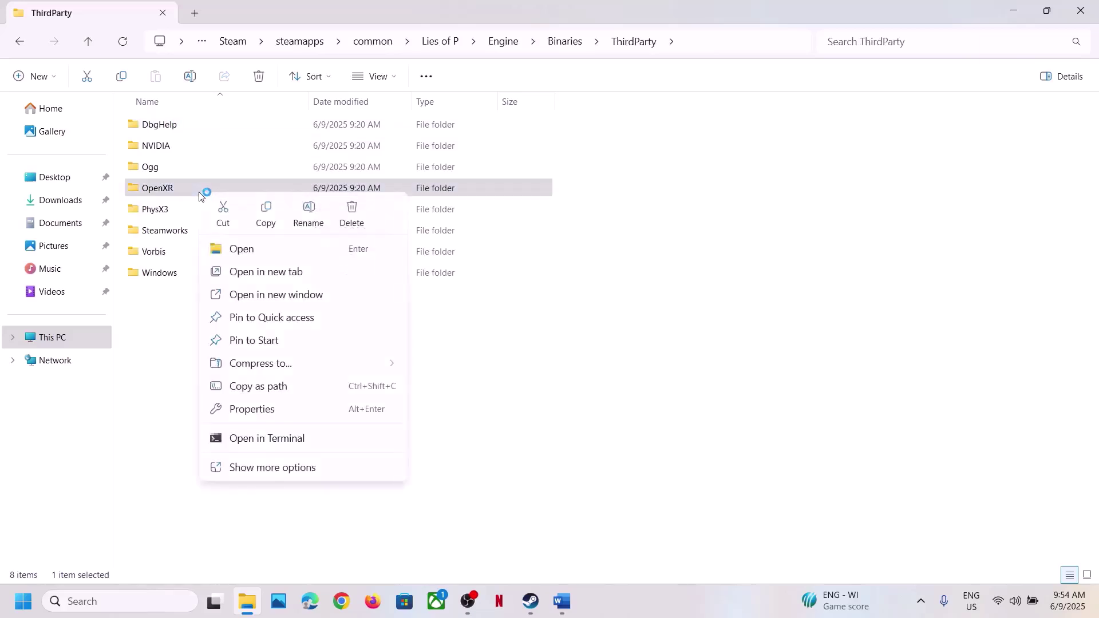
pyautogui.click(274, 221)
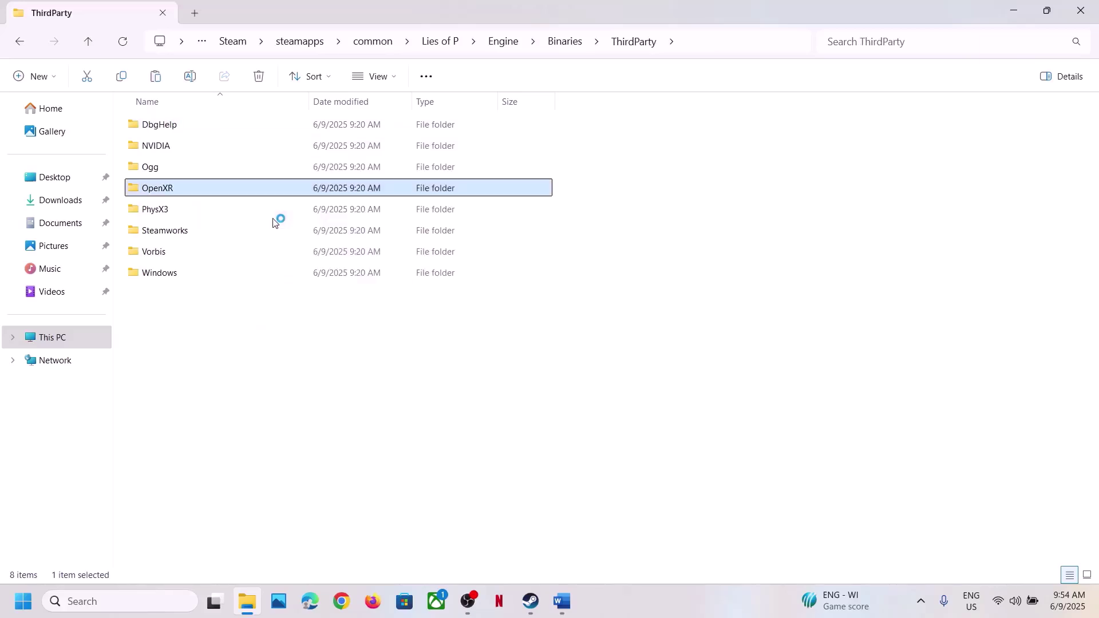
pyautogui.rightClick(226, 192)
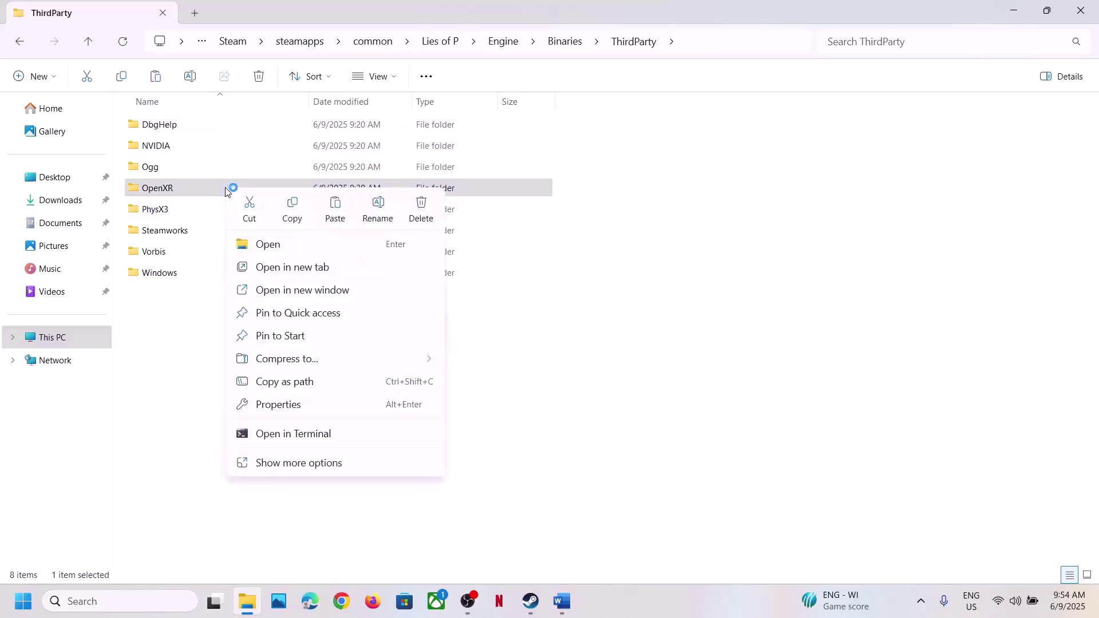
pyautogui.click(379, 206)
pyautogui.click(191, 184)
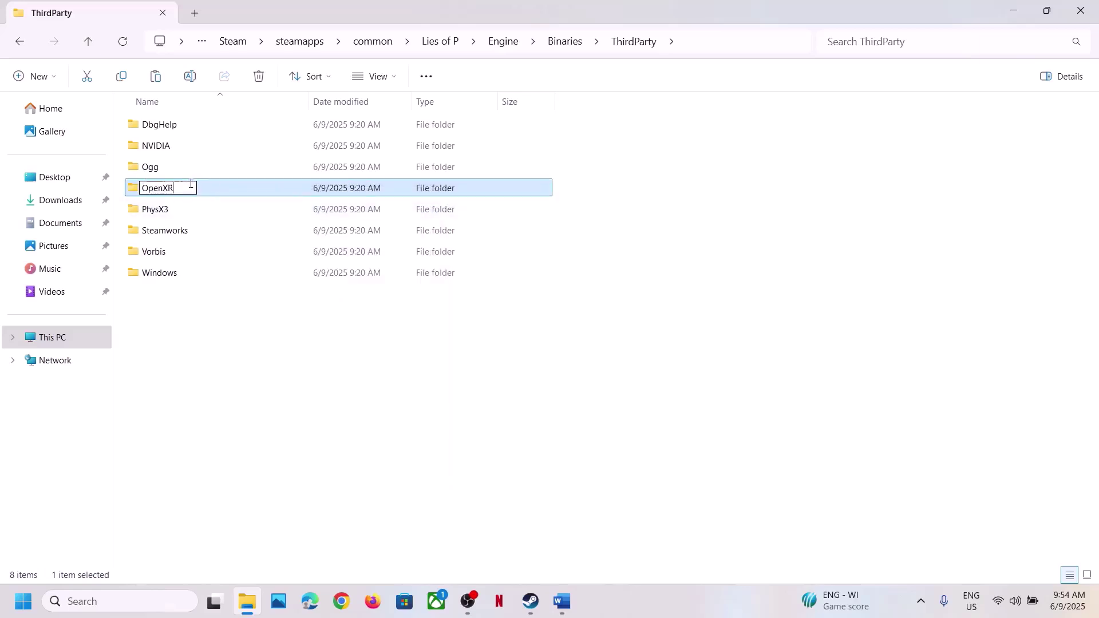
pyautogui.write('.old')
pyautogui.click(313, 401)
# Switch to the Word document and highlight the Step 2 instructions on disconnecting VR sets and turning off Xbox Game Bar
pyautogui.click(530, 601)
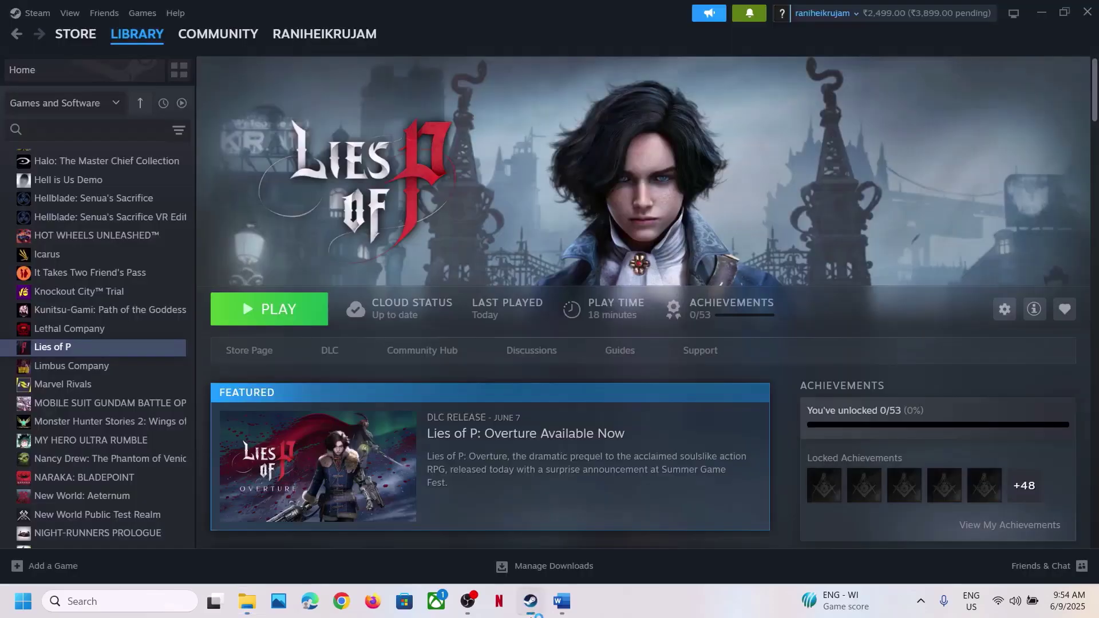
pyautogui.click(561, 601)
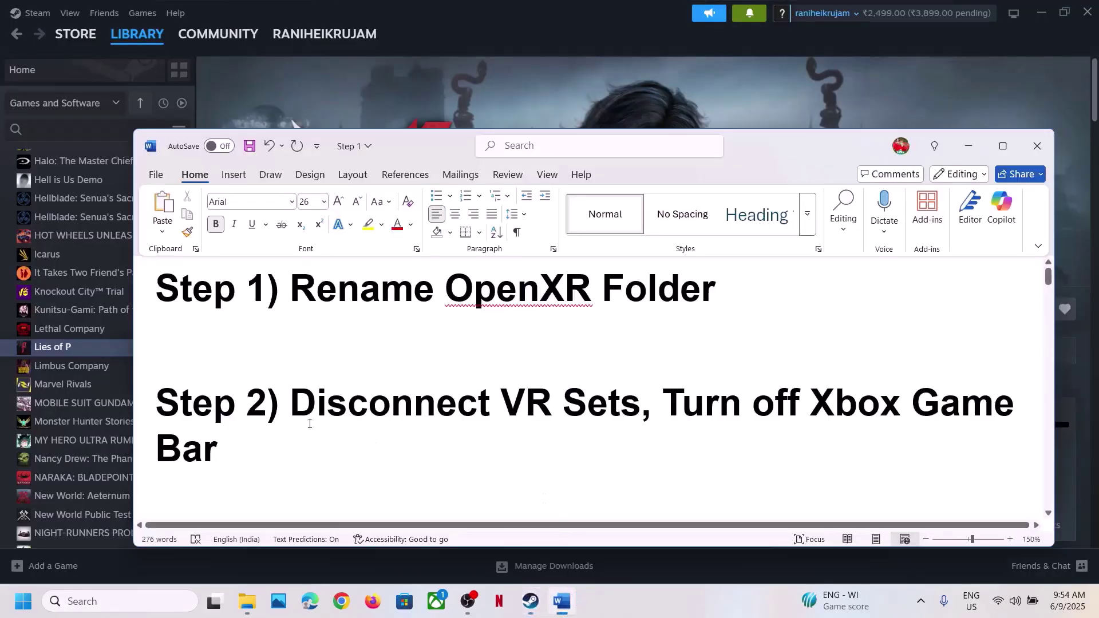
pyautogui.moveTo(298, 415); pyautogui.dragTo(628, 407)
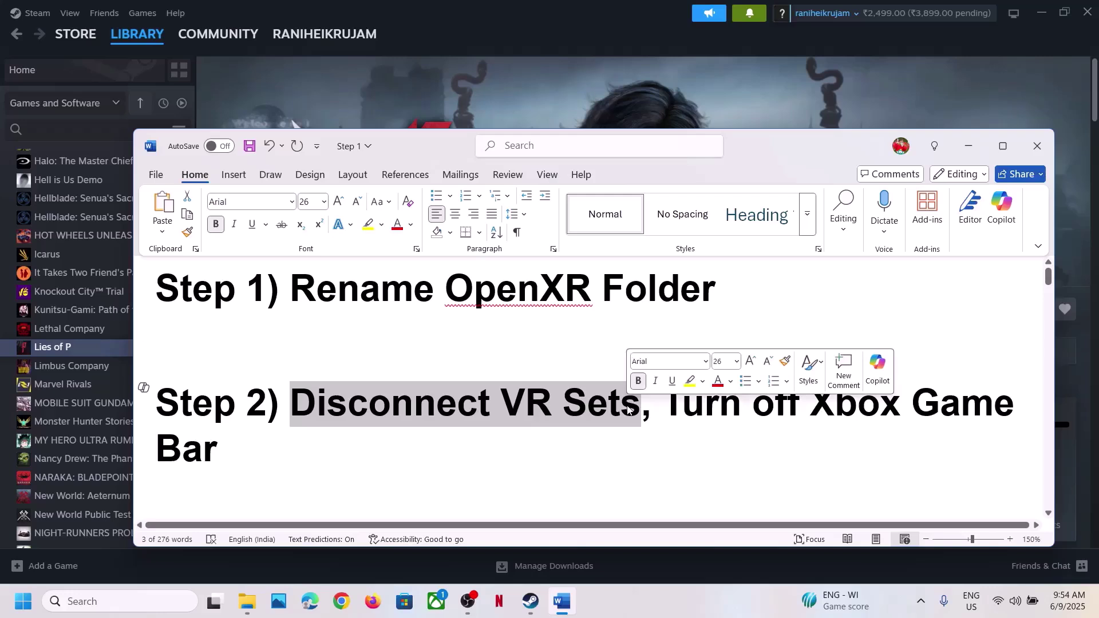
pyautogui.moveTo(664, 407); pyautogui.dragTo(731, 437)
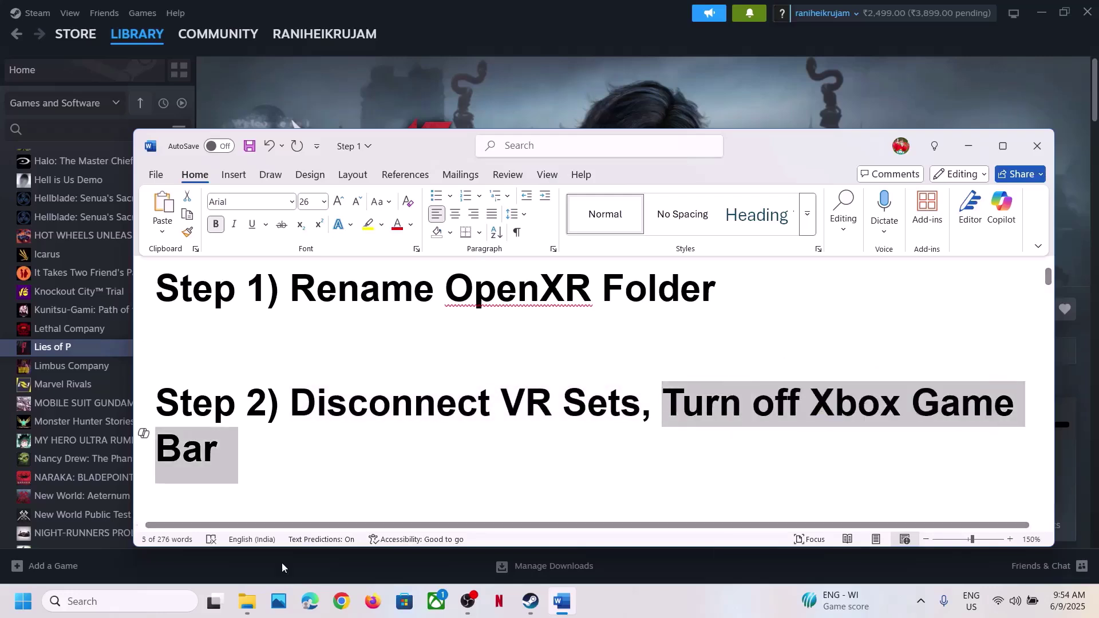
# In the Windows Game Bar settings, turn off the option letting the controller open Game Bar, turn it back on, and close Settings
pyautogui.press('super+i')
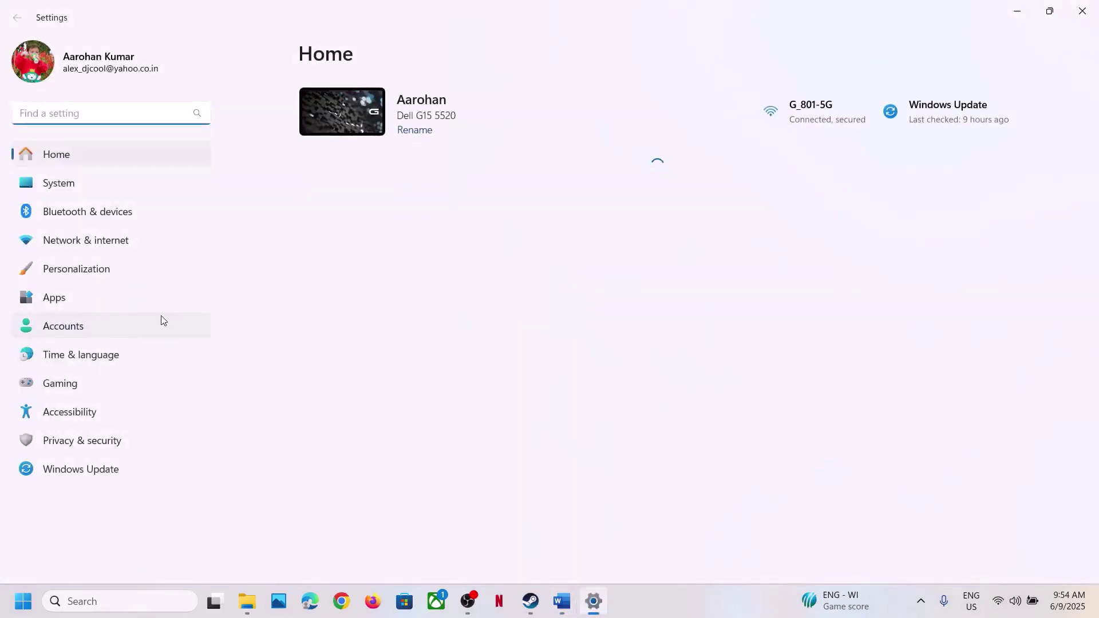
pyautogui.click(88, 380)
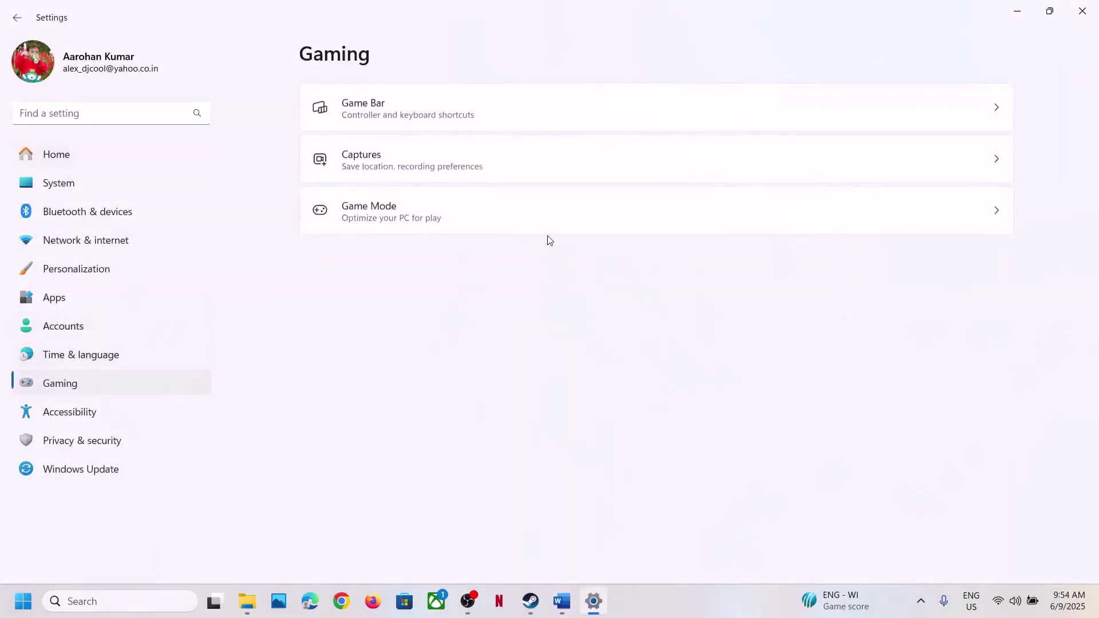
pyautogui.click(509, 114)
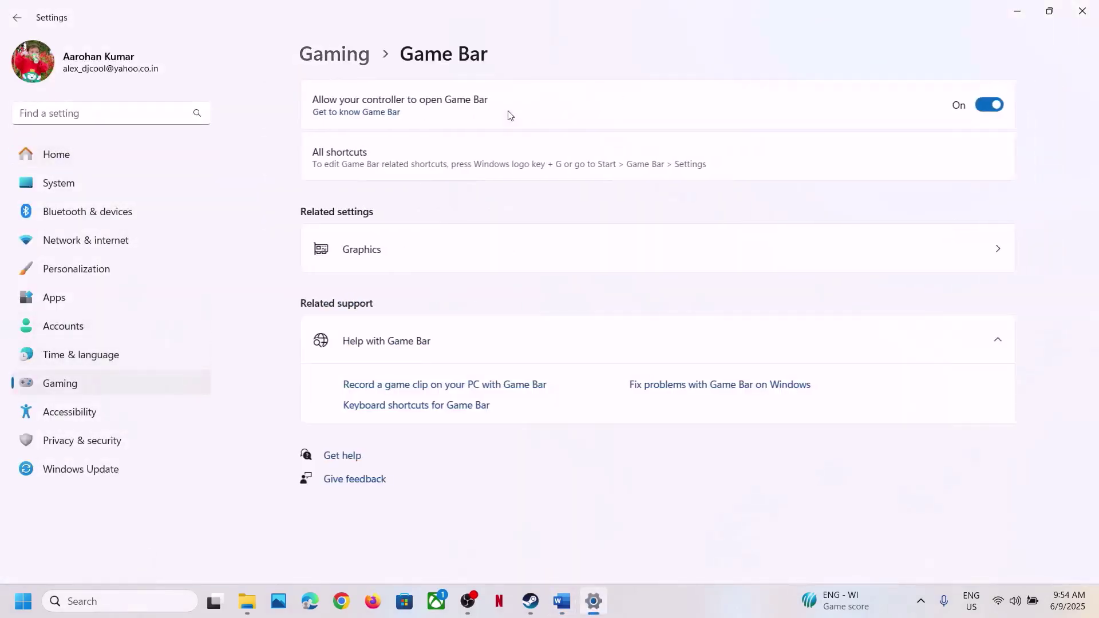
pyautogui.click(971, 110)
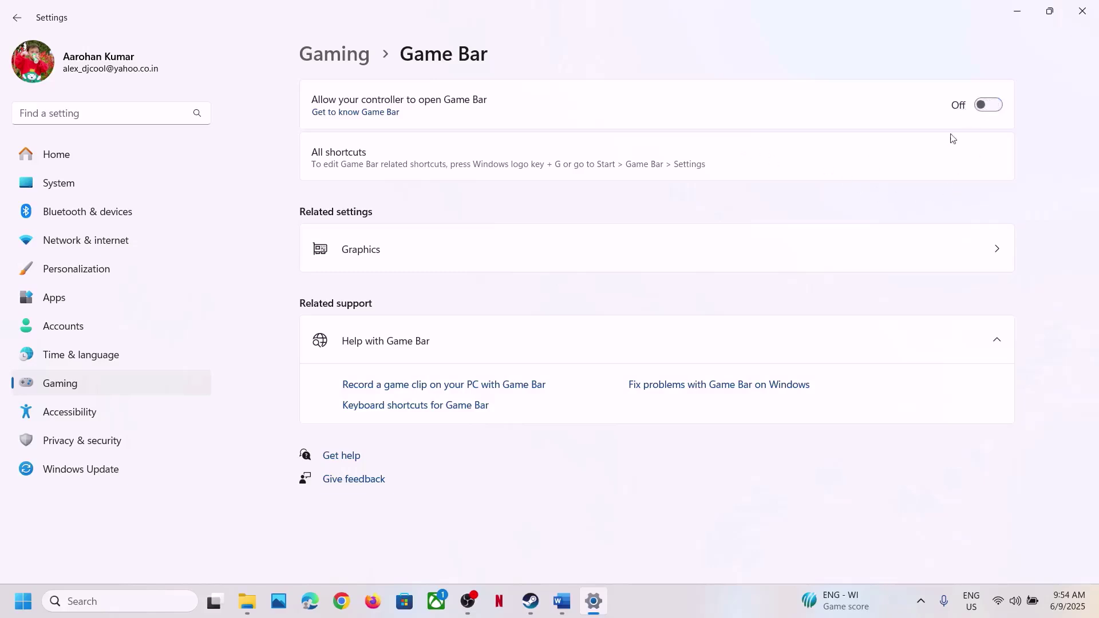
pyautogui.click(997, 108)
pyautogui.click(1082, 11)
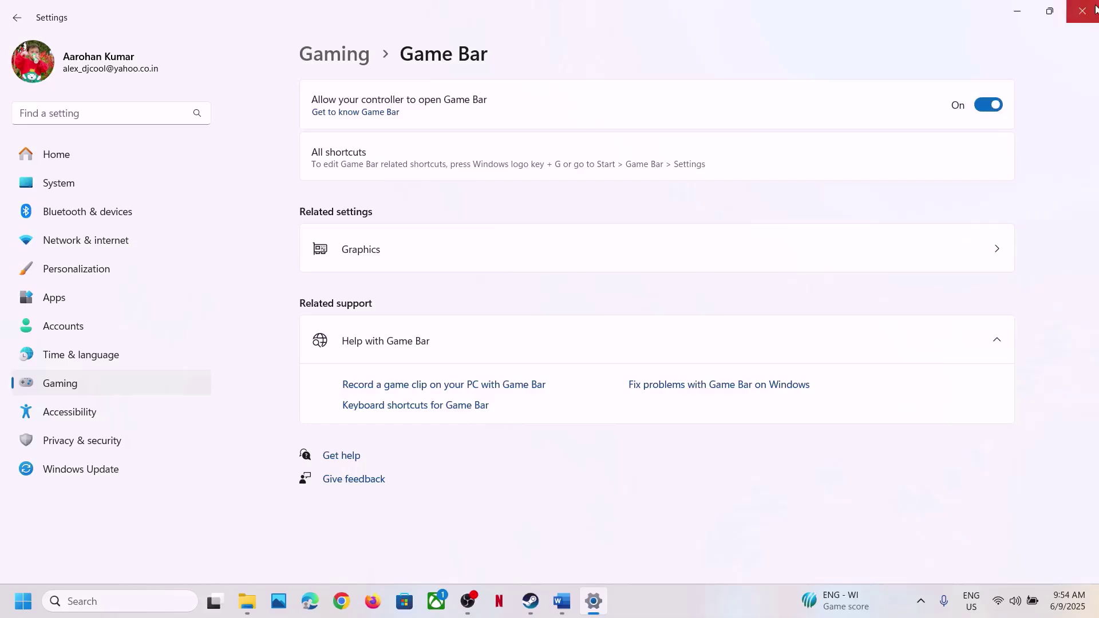
# Find the instruction about deleting the mods folder in the Word document and highlight it
pyautogui.click(409, 408)
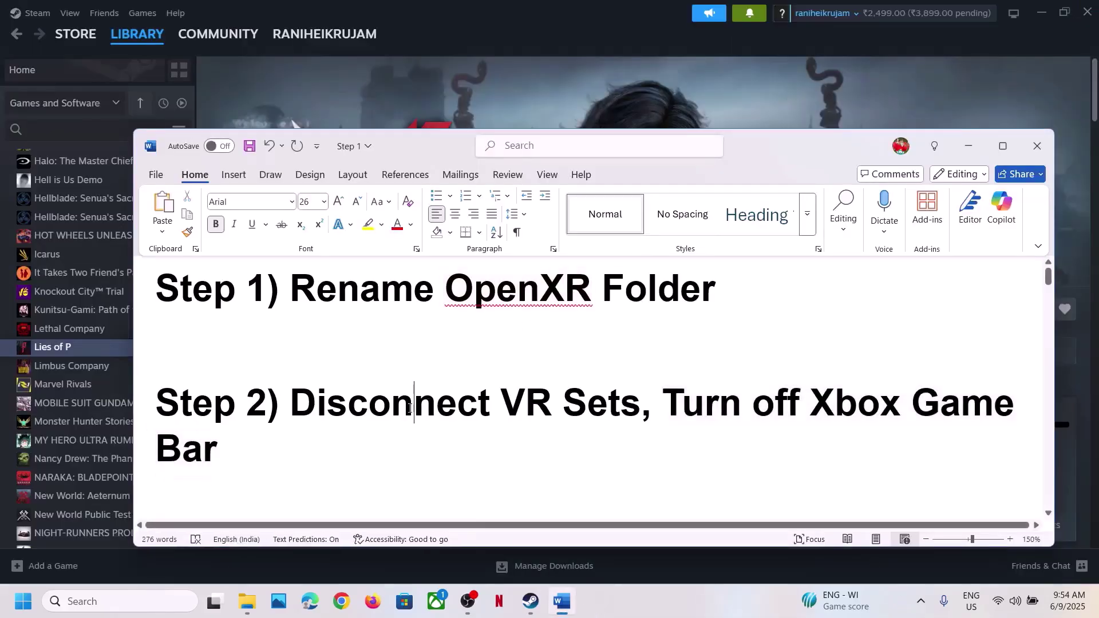
pyautogui.scroll(-5, 409, 409)
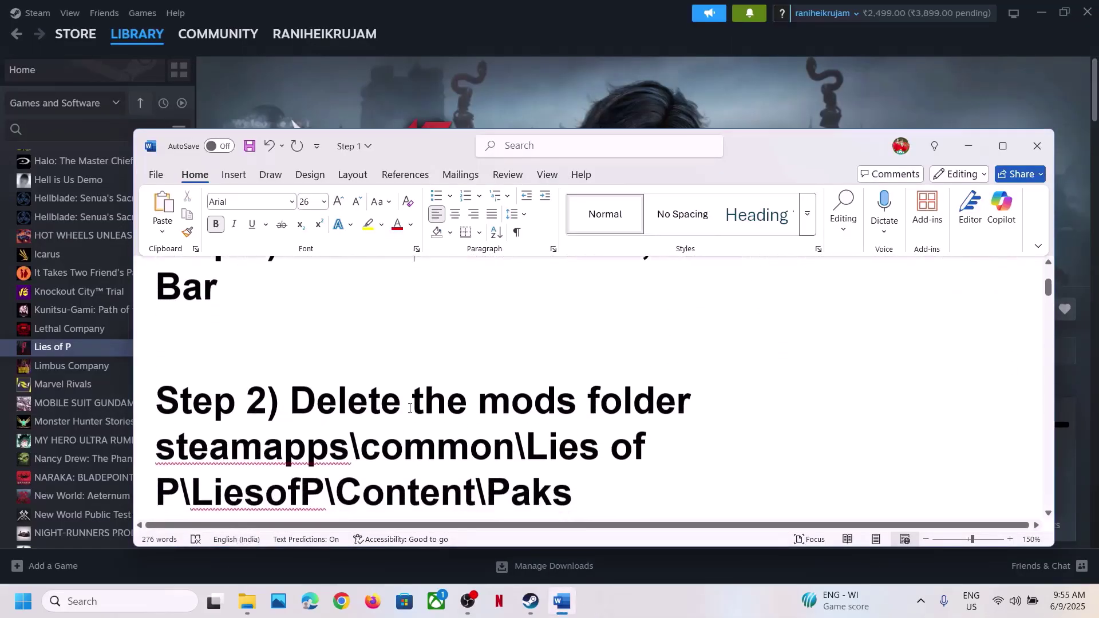
pyautogui.moveTo(687, 371); pyautogui.dragTo(293, 369)
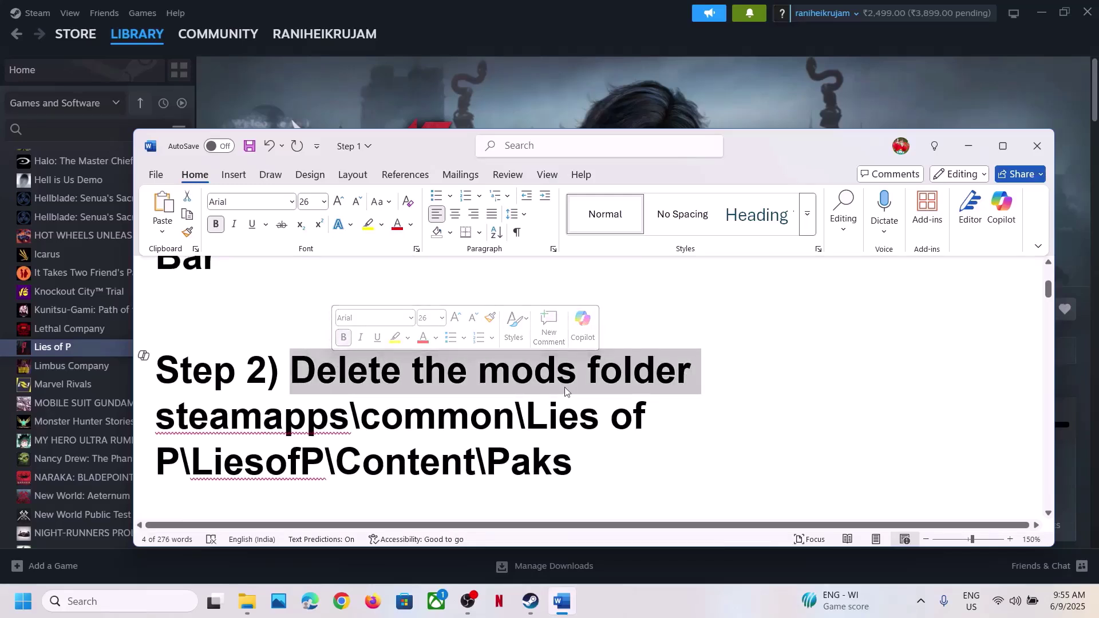
# Return to Steam and open the Lies of P installation folder through its local files
pyautogui.click(551, 105)
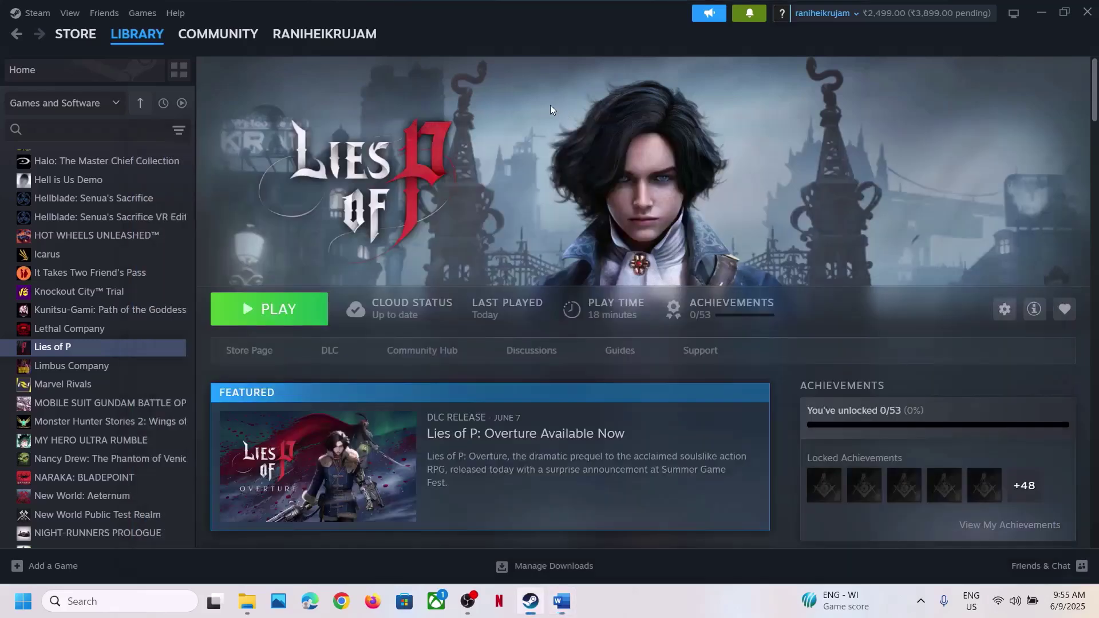
pyautogui.rightClick(75, 347)
pyautogui.moveTo(132, 428)
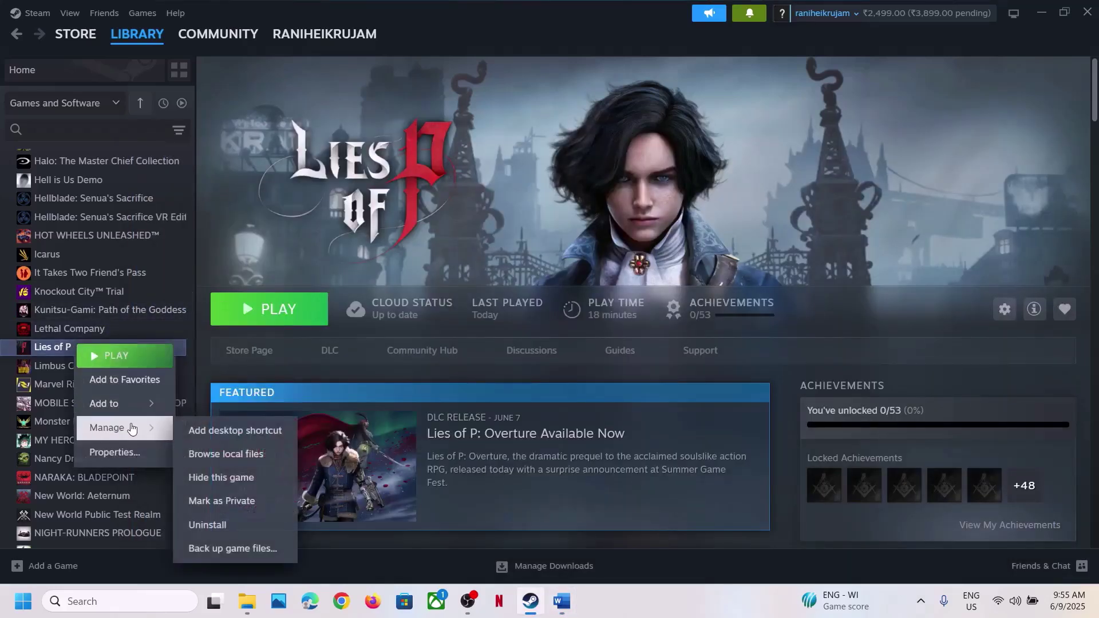
pyautogui.click(252, 453)
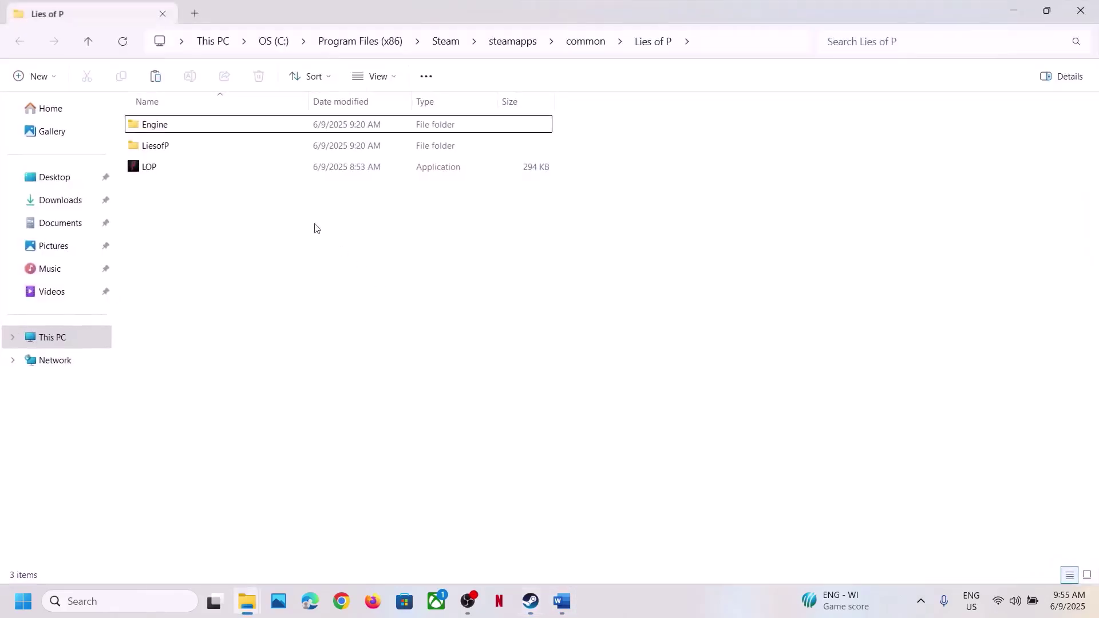
# Check the LiesofP\Content\Paks folder for a mods folder, and go back up to the LiesofP folder
pyautogui.doubleClick(157, 146)
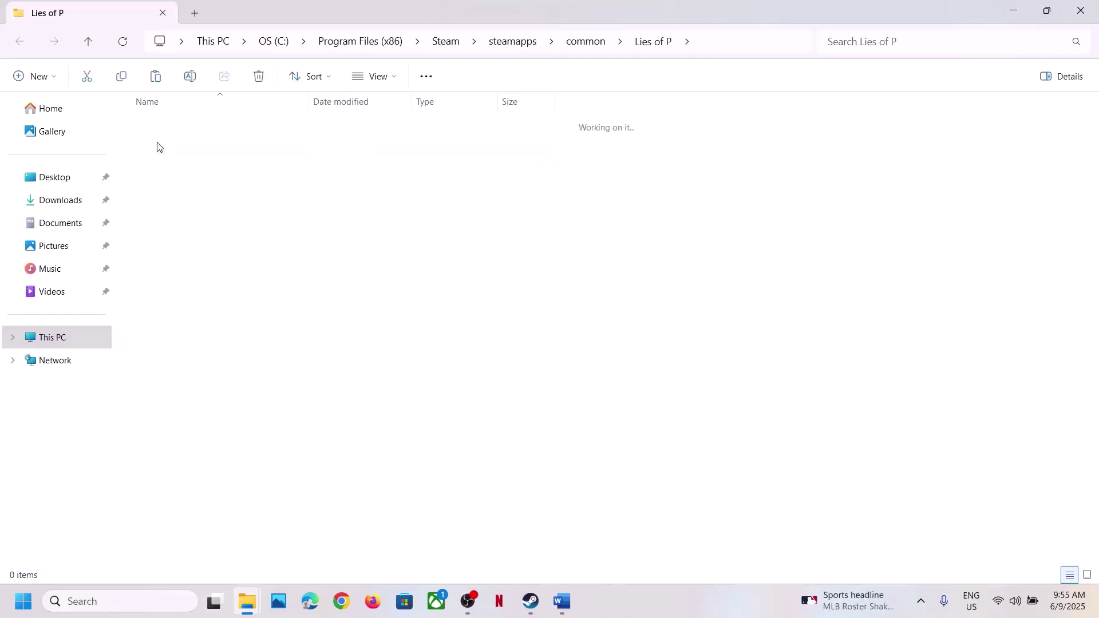
pyautogui.click(158, 146)
pyautogui.doubleClick(158, 147)
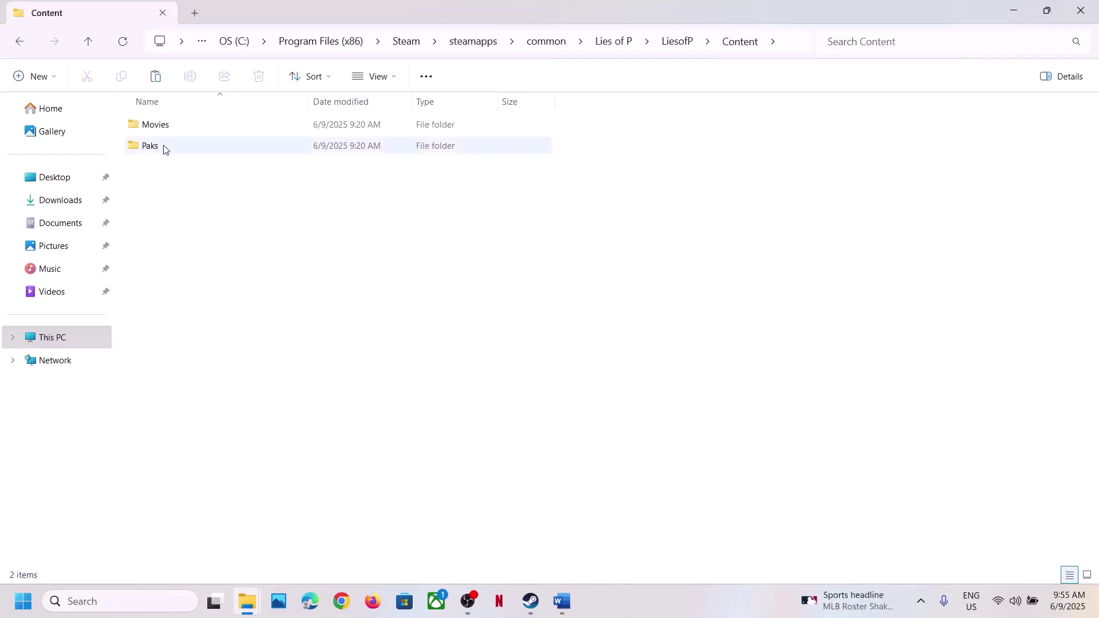
pyautogui.click(163, 148)
pyautogui.doubleClick(164, 148)
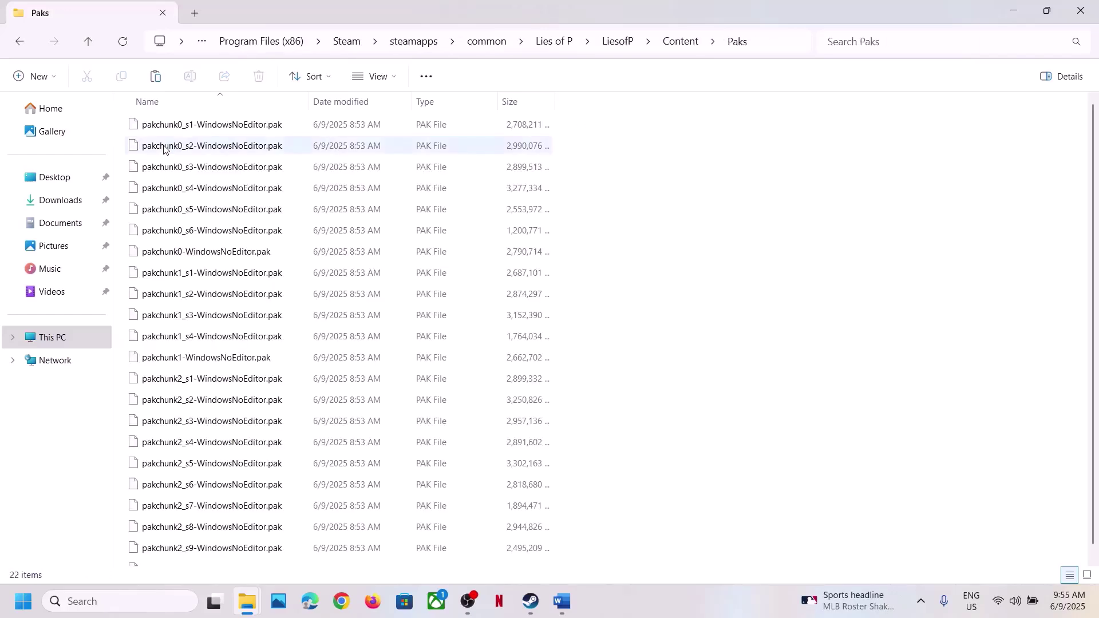
pyautogui.scroll(-1, 221, 262)
pyautogui.rightClick(222, 264)
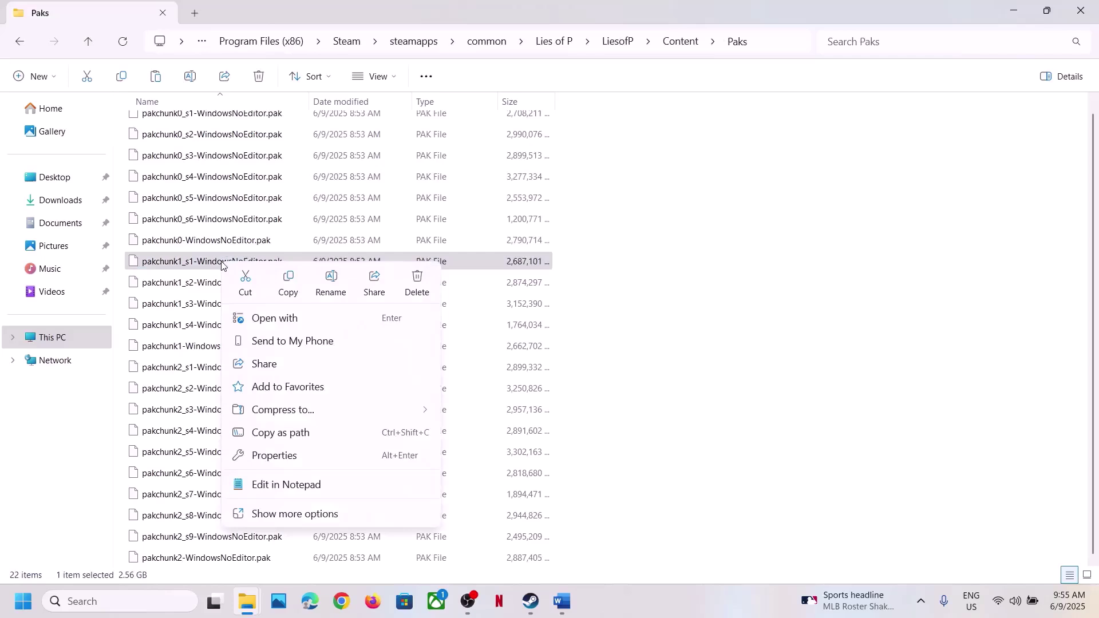
pyautogui.click(88, 42)
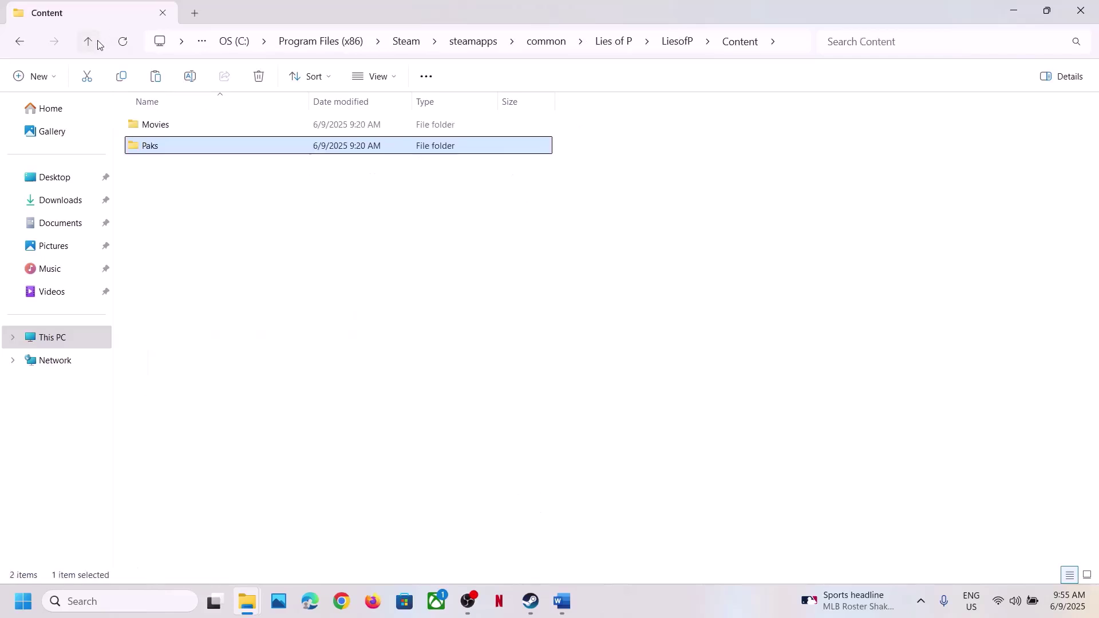
pyautogui.click(91, 46)
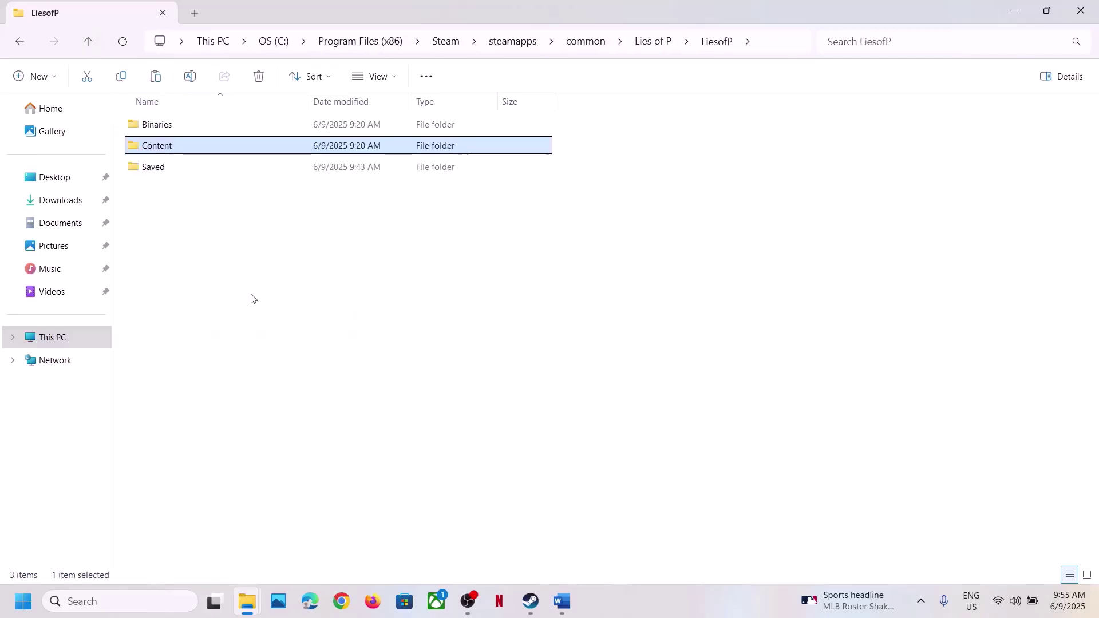
# Return to the Word document and view the Step 3 instruction on the DirectX launch options
pyautogui.click(569, 612)
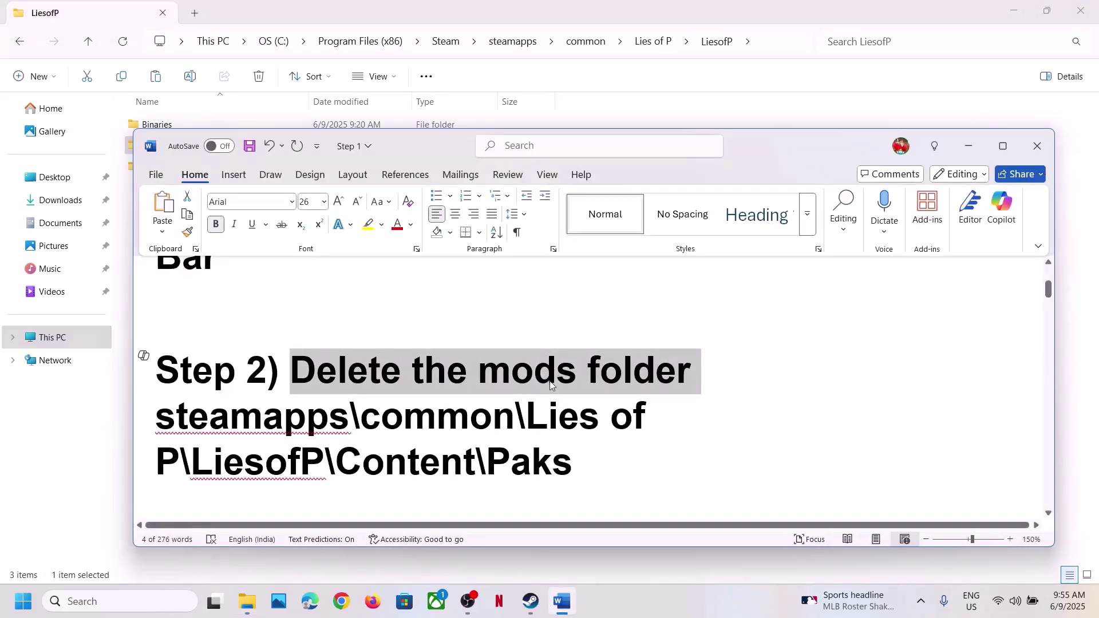
pyautogui.click(542, 397)
pyautogui.scroll(-4, 538, 395)
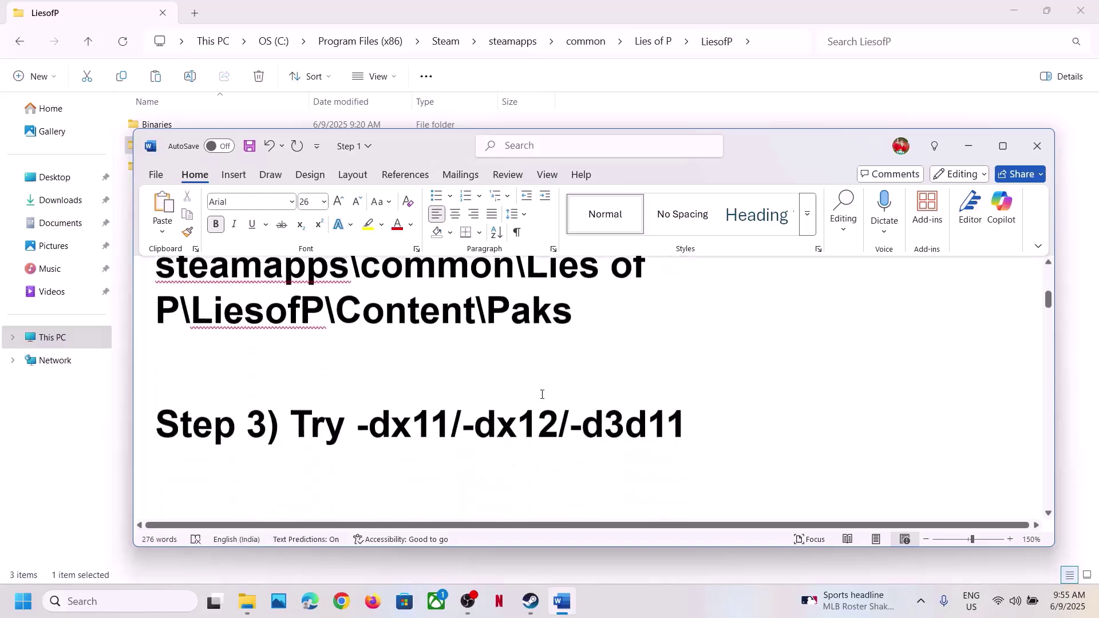
# Highlight the Step 3 DirectX options in the Word document, and set the Lies of P launch option to -dx11 in Steam
pyautogui.moveTo(394, 402); pyautogui.dragTo(624, 402)
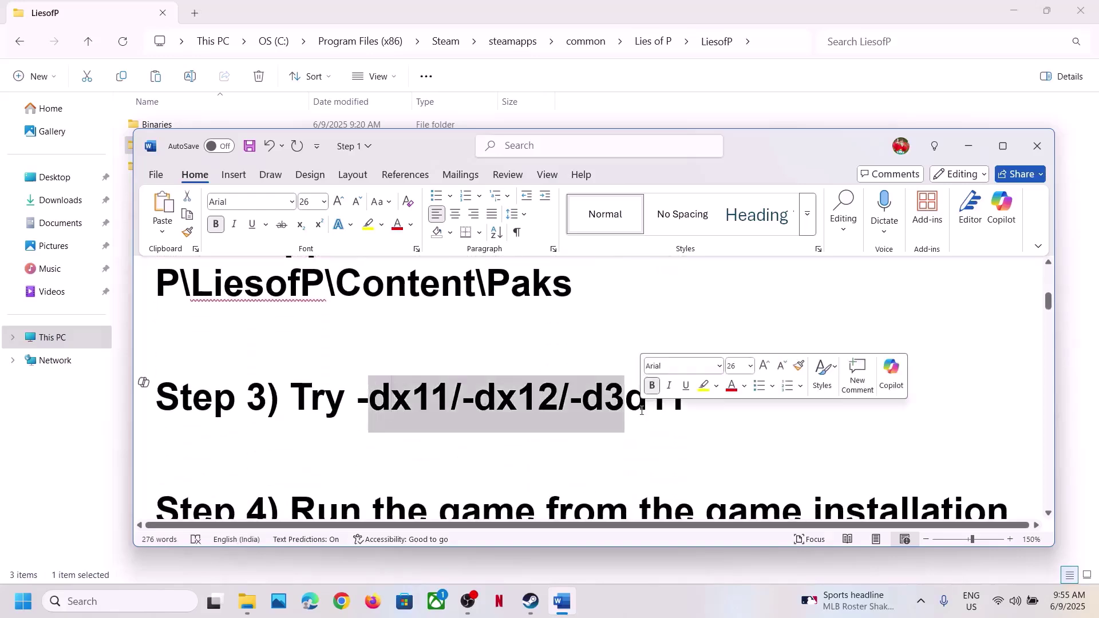
pyautogui.click(533, 601)
pyautogui.rightClick(74, 347)
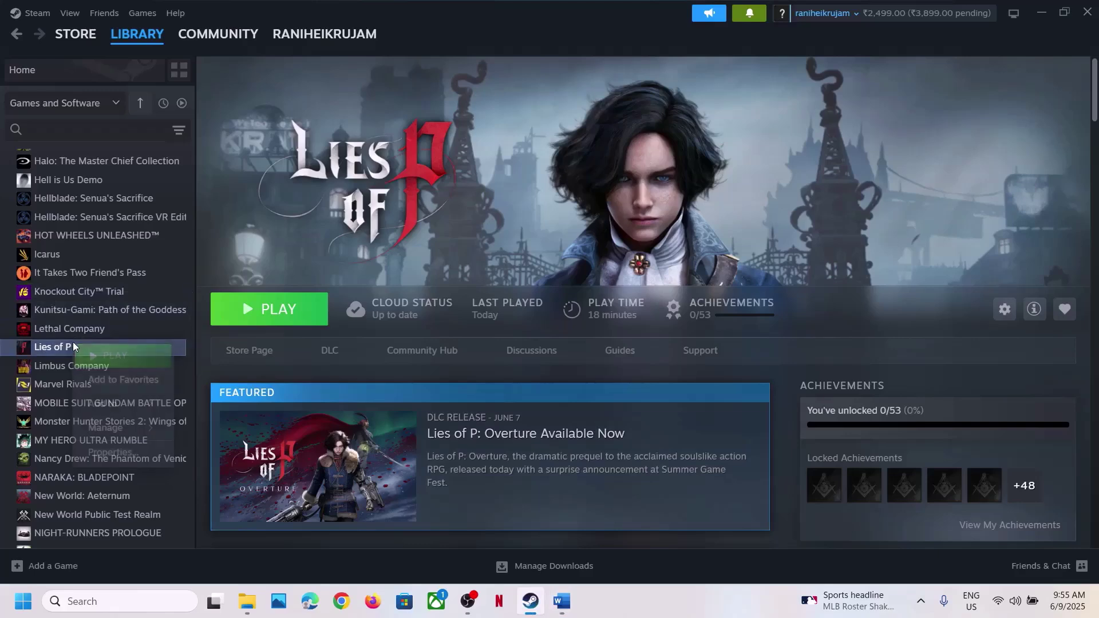
pyautogui.click(111, 451)
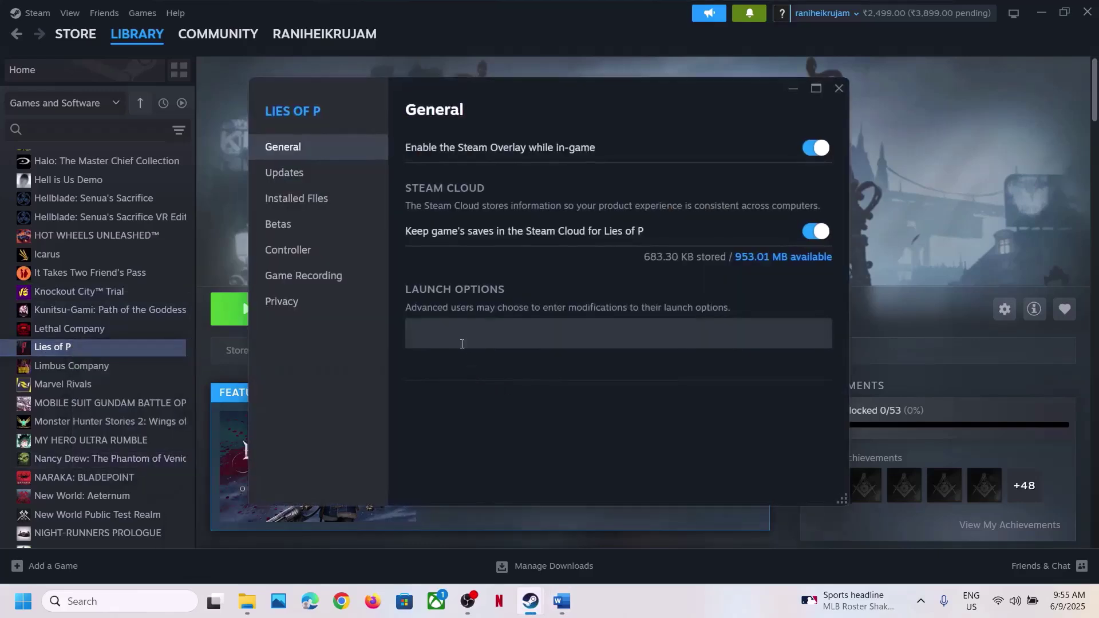
pyautogui.click(458, 337)
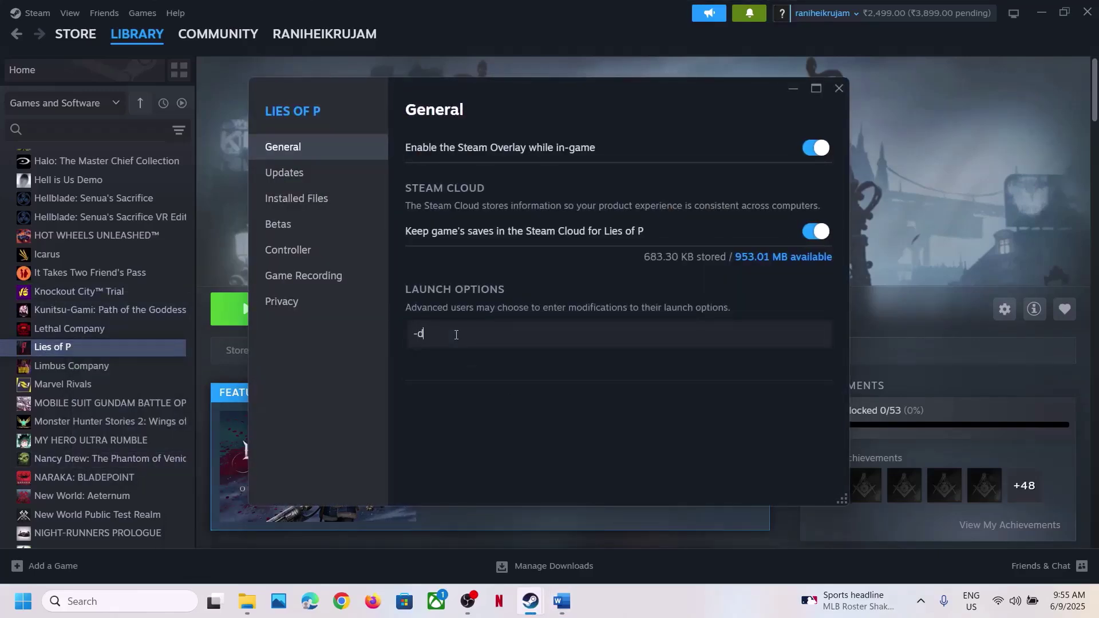
pyautogui.click(528, 416)
pyautogui.click(839, 89)
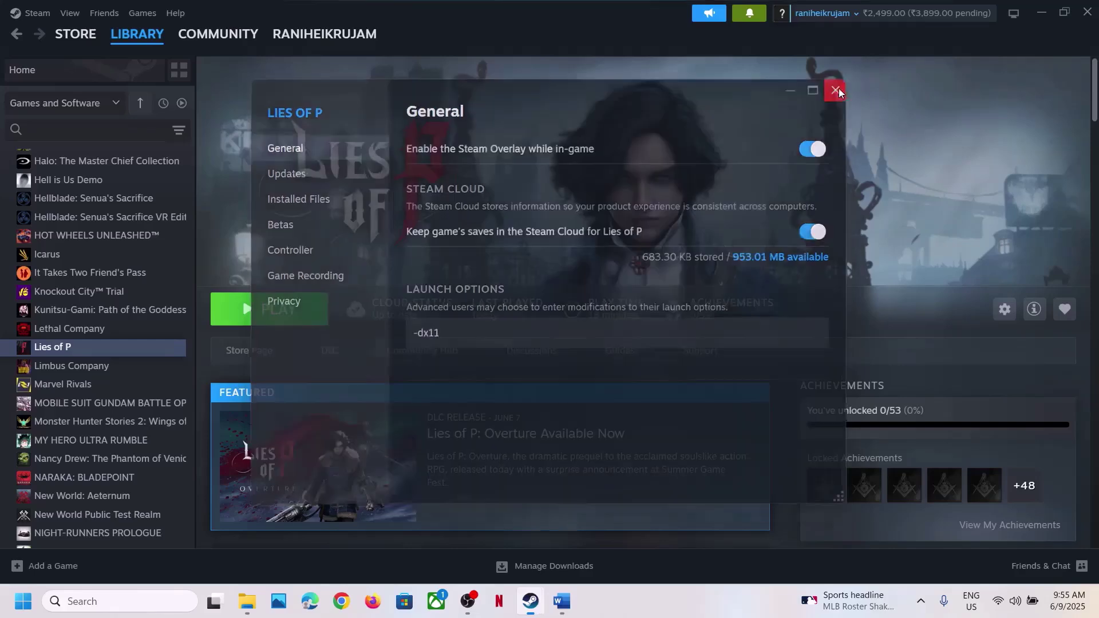
# Reopen the Lies of P properties and replace the launch option with -d3d11
pyautogui.rightClick(117, 348)
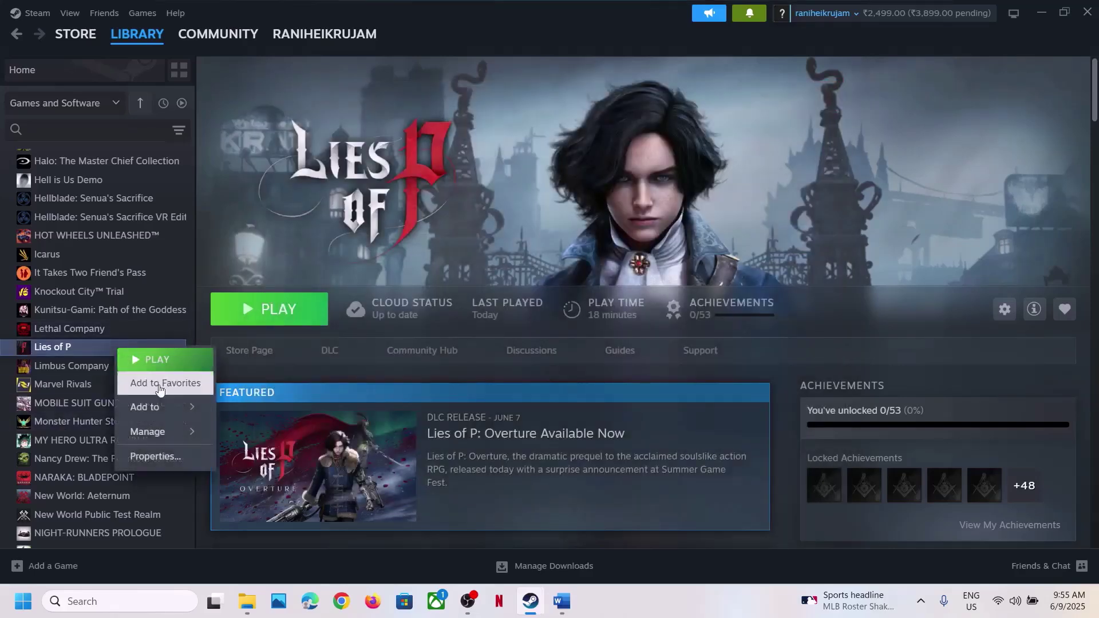
pyautogui.click(169, 458)
pyautogui.click(451, 332)
pyautogui.moveTo(451, 331); pyautogui.dragTo(386, 328)
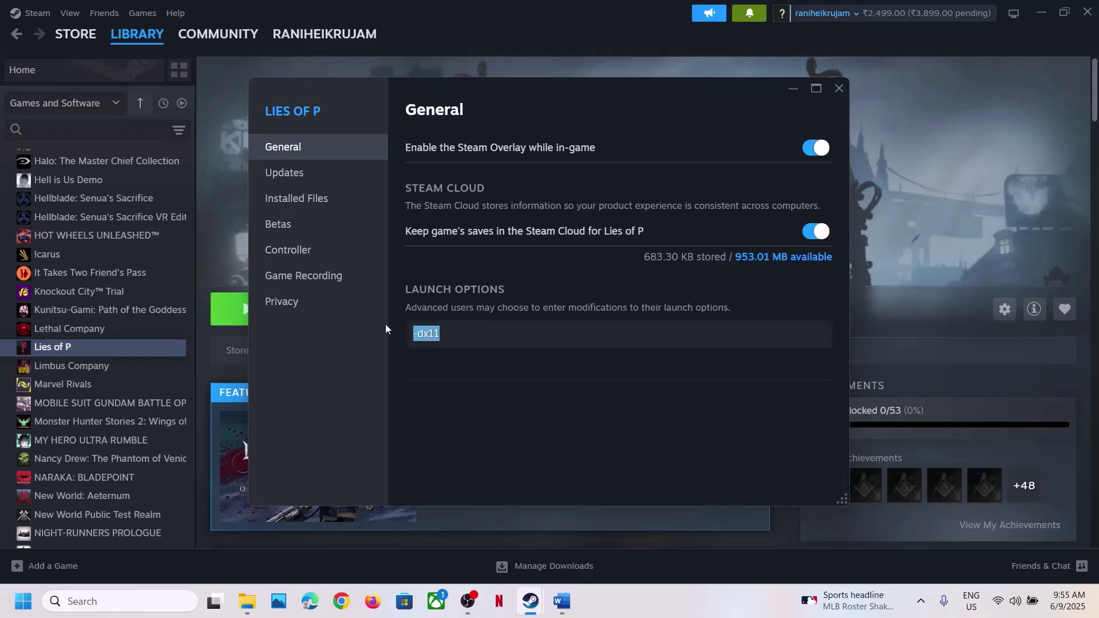
pyautogui.write('-d3d11')
pyautogui.click(514, 415)
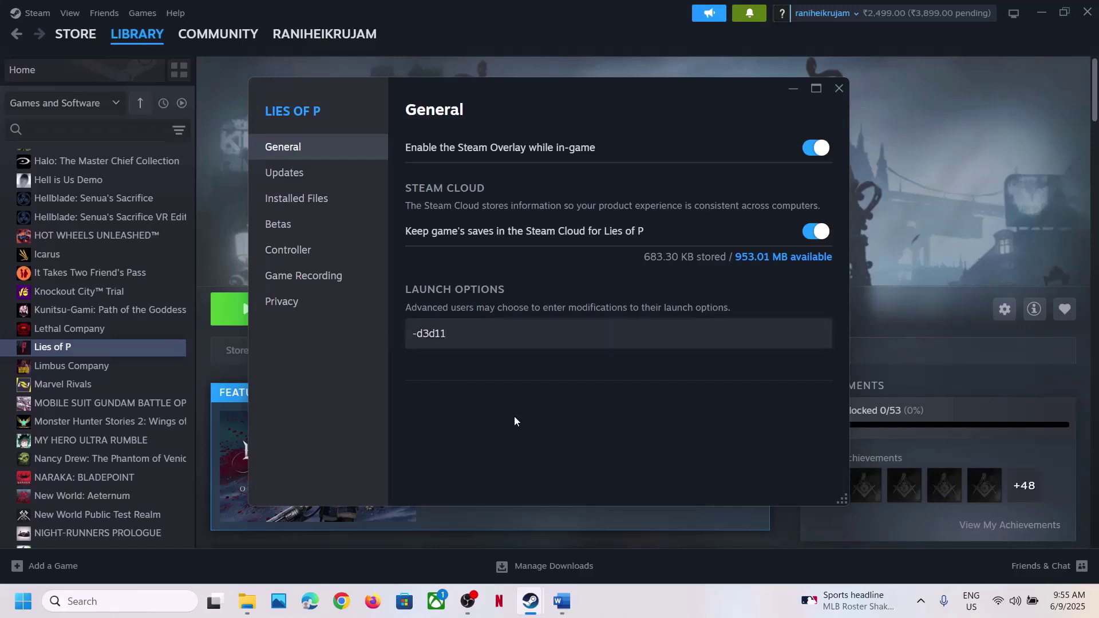
# Try -dx12 as the Lies of P launch option, and clear the launch options before closing the properties
pyautogui.moveTo(488, 334); pyautogui.dragTo(412, 335)
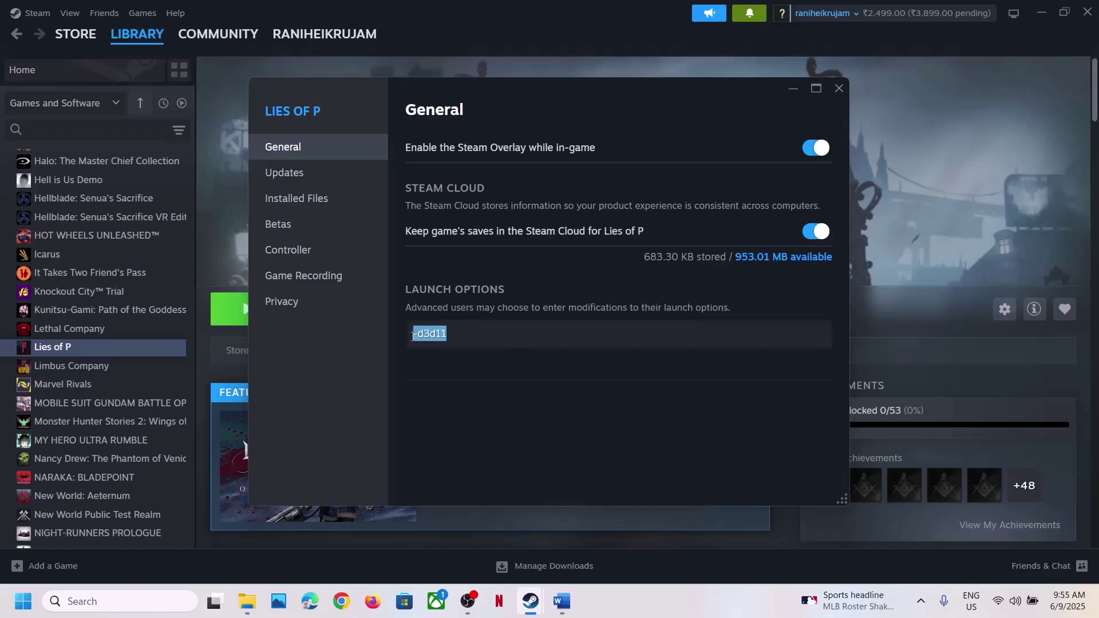
pyautogui.press('BackSpace')
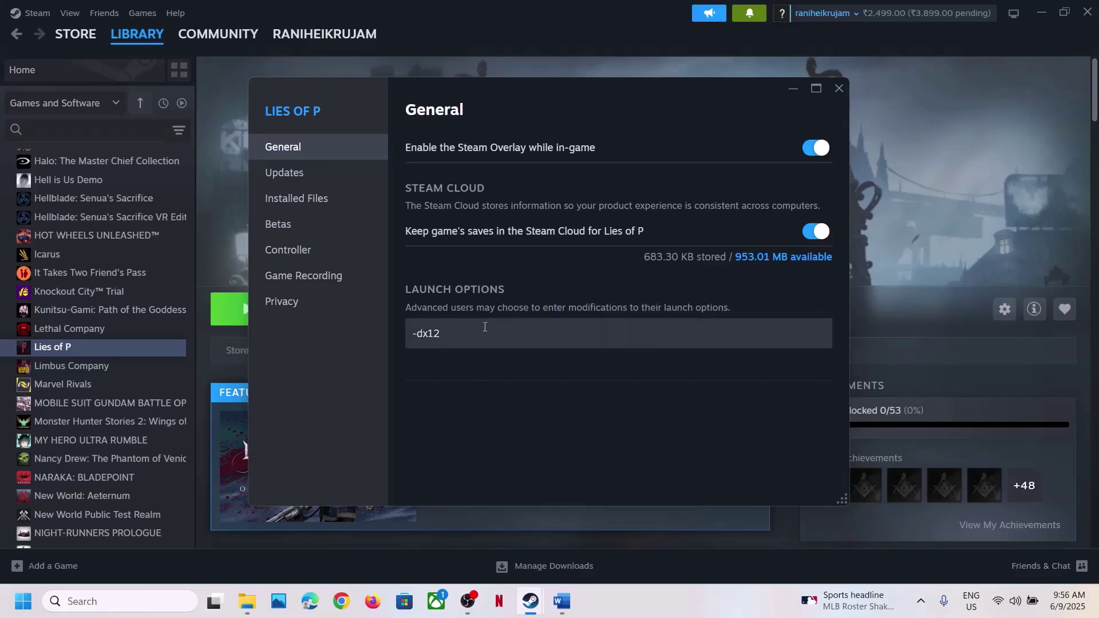
pyautogui.moveTo(483, 333); pyautogui.dragTo(384, 335)
pyautogui.press('BackSpace')
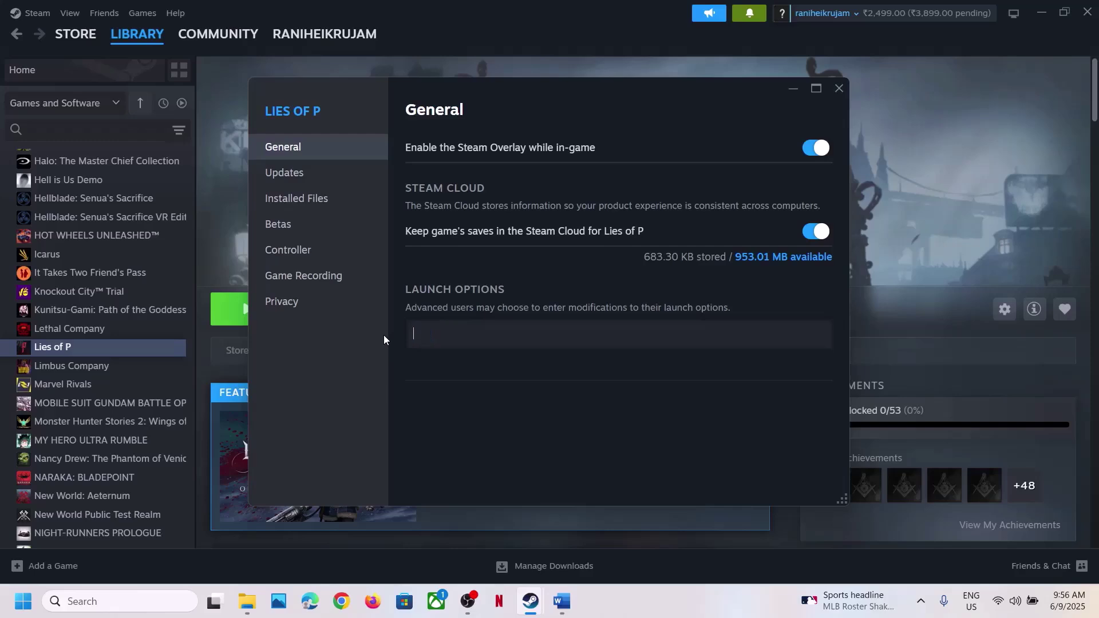
pyautogui.click(841, 84)
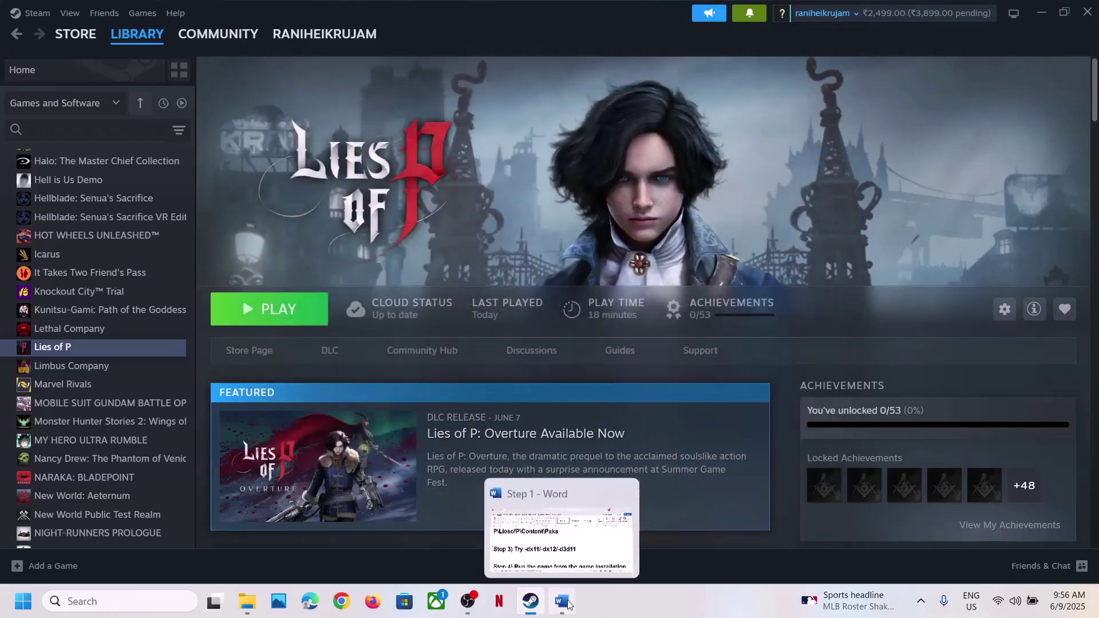
# Read the Step 4 instruction in the Word document, and open the Lies of P installation folder through Steam's local files
pyautogui.click(568, 604)
pyautogui.scroll(-3, 452, 420)
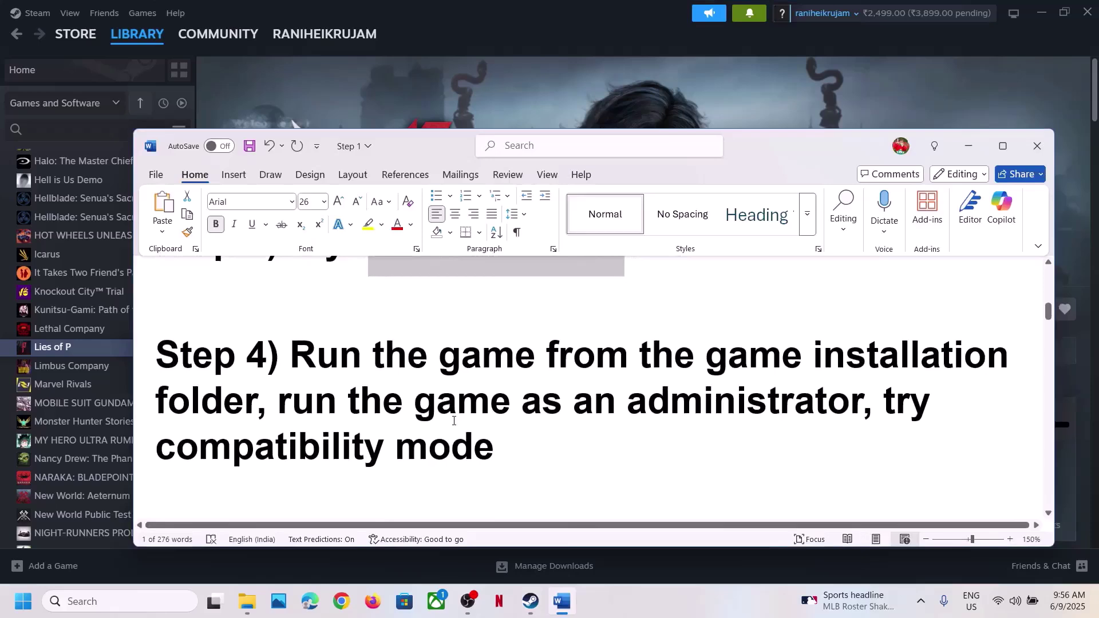
pyautogui.click(572, 105)
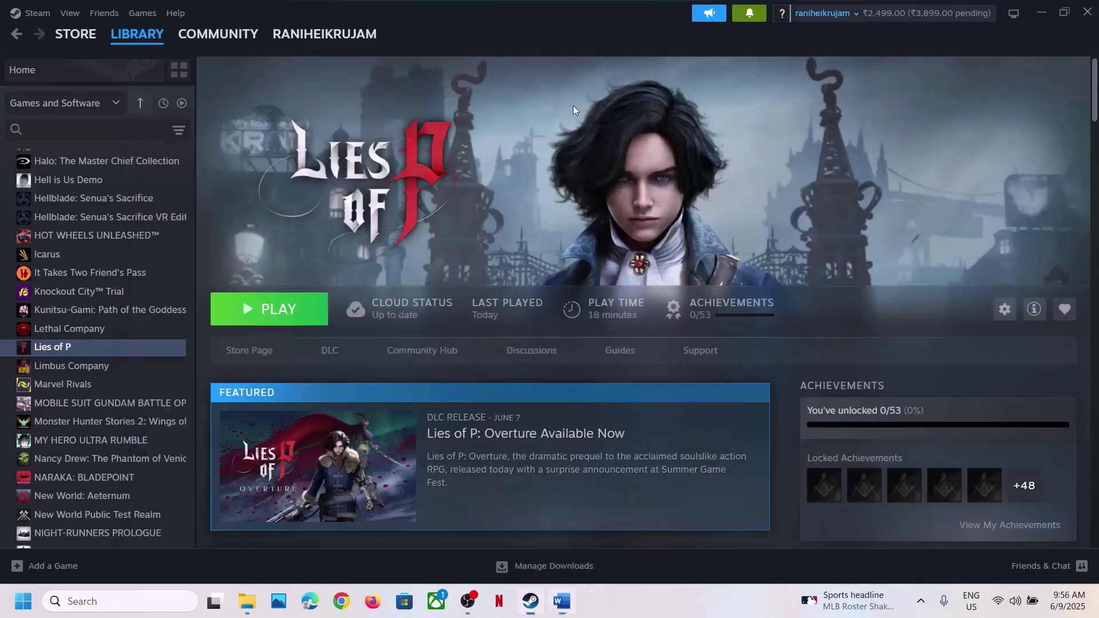
pyautogui.rightClick(113, 359)
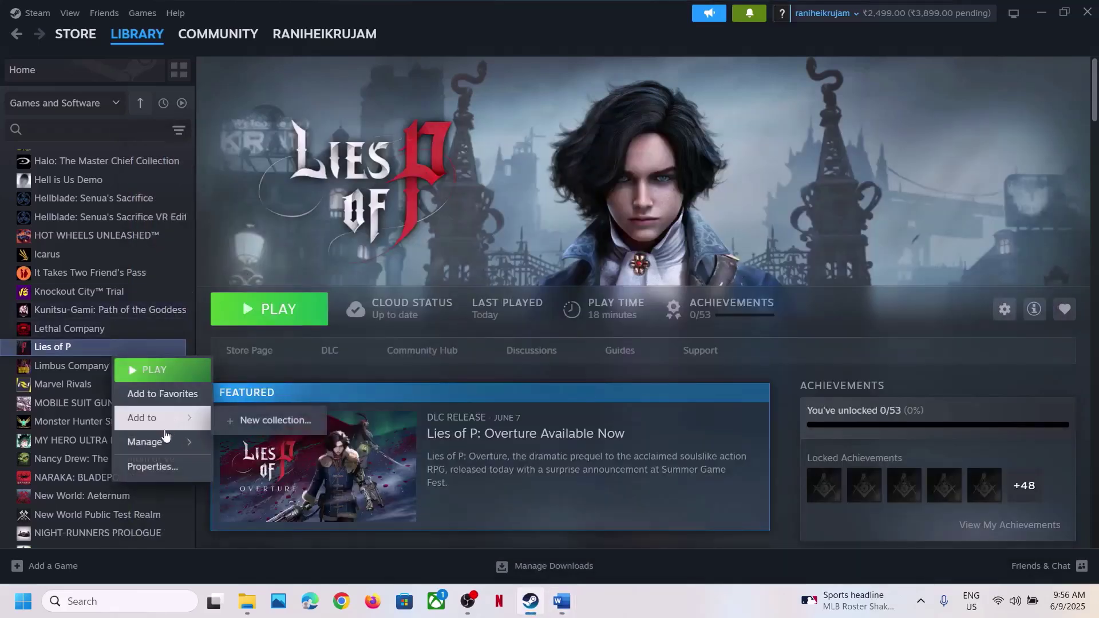
pyautogui.moveTo(151, 442)
pyautogui.click(276, 471)
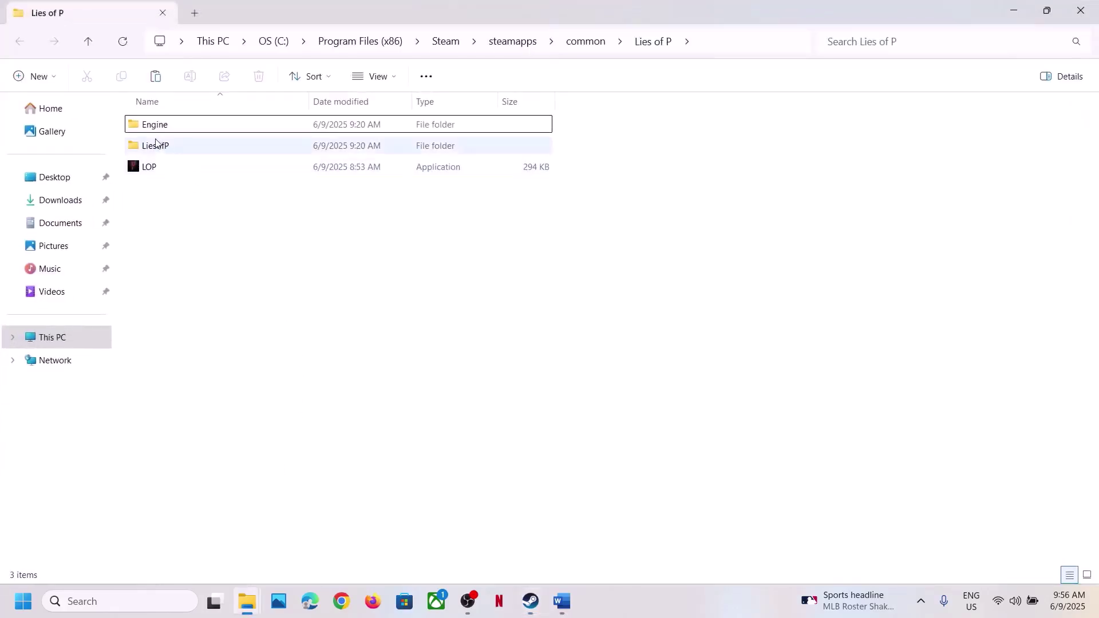
# Go to the LiesofP\Binaries\Win64 folder inside the installation folder
pyautogui.doubleClick(154, 145)
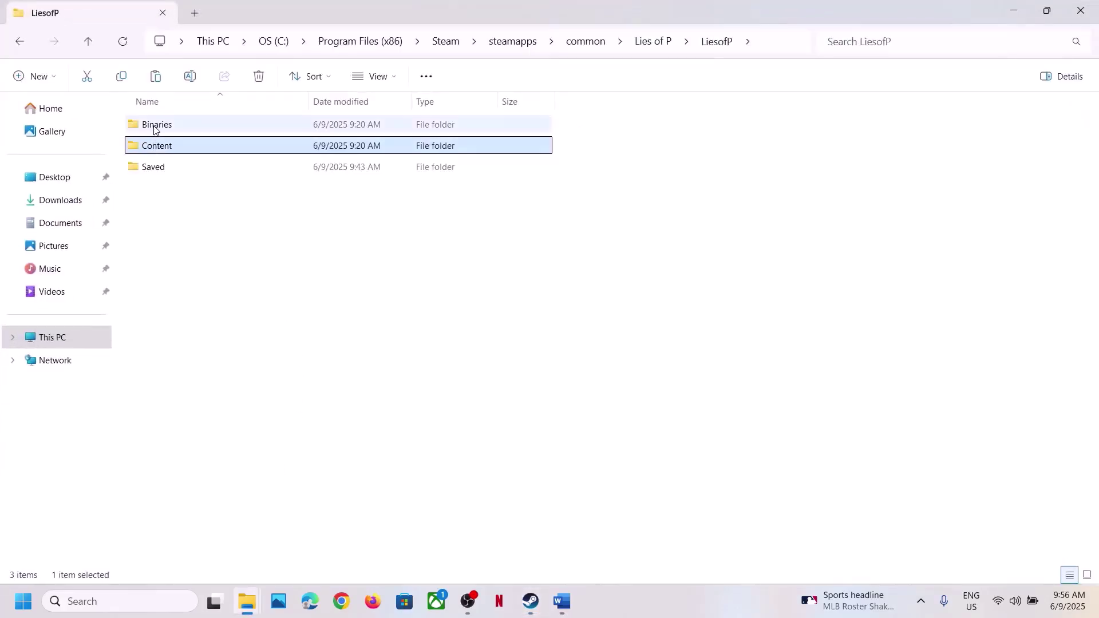
pyautogui.doubleClick(154, 129)
pyautogui.click(154, 128)
pyautogui.doubleClick(154, 129)
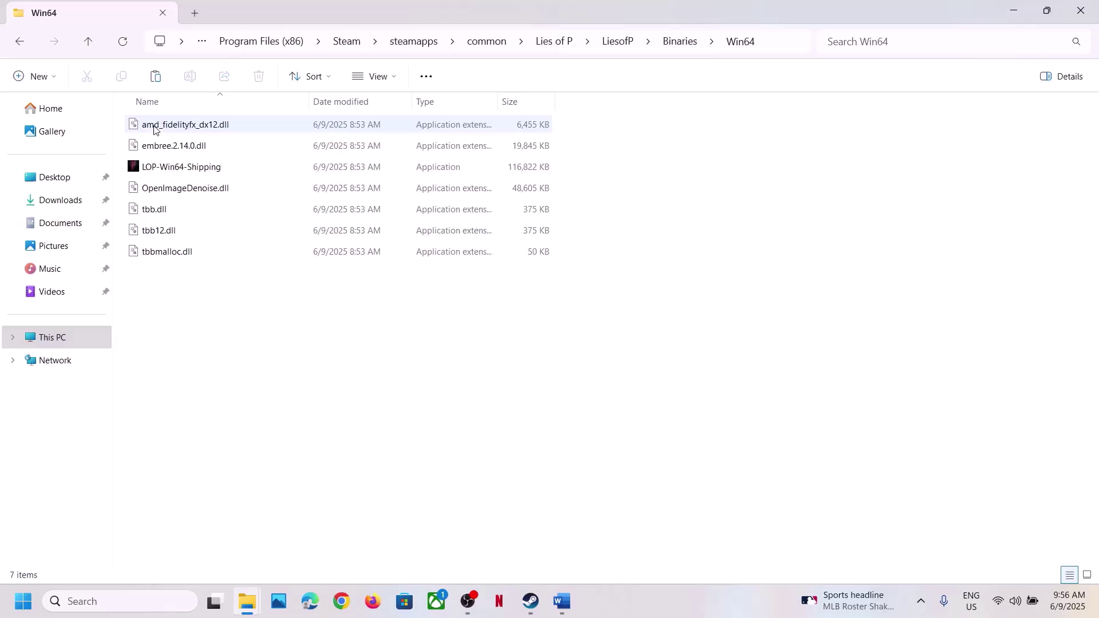
# Set LOP-Win64-Shipping to run as an administrator in its compatibility properties, and apply the change
pyautogui.click(186, 174)
pyautogui.rightClick(187, 175)
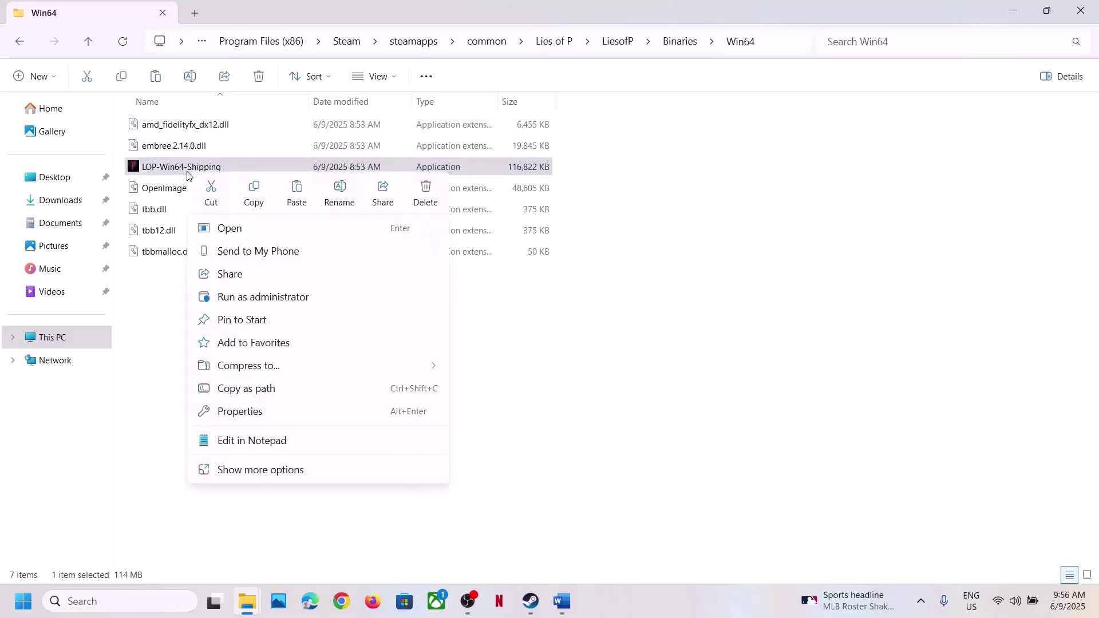
pyautogui.click(241, 410)
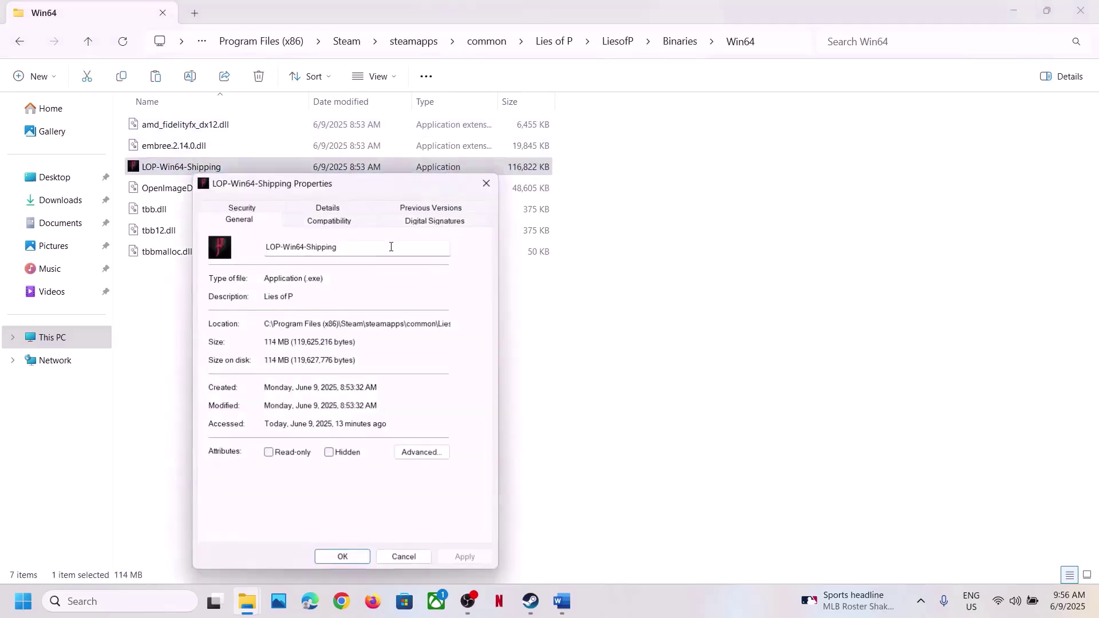
pyautogui.click(329, 222)
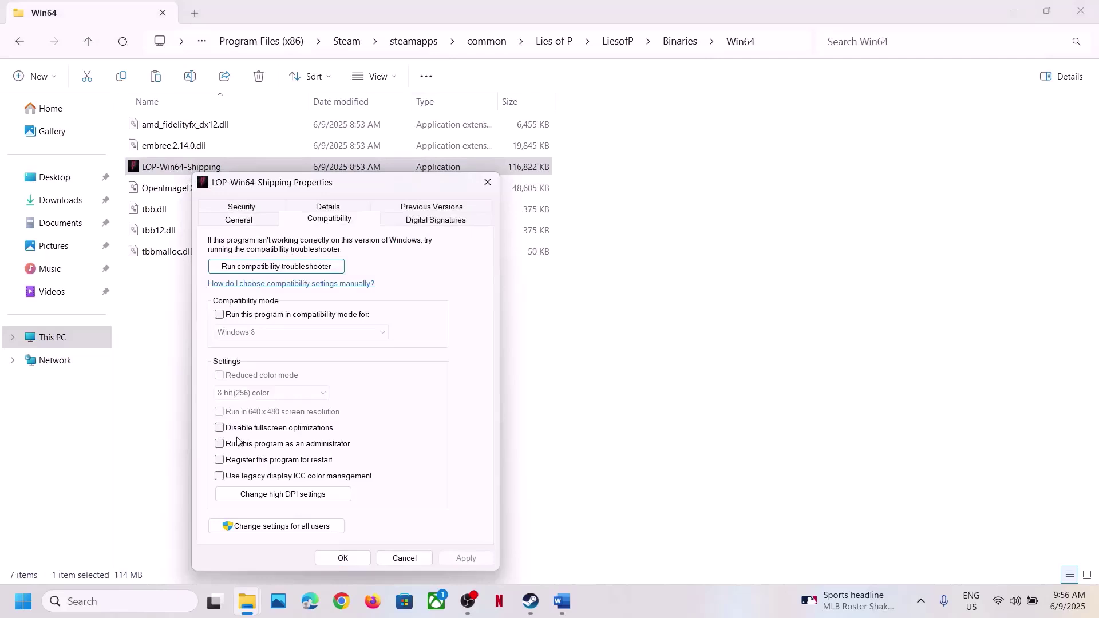
pyautogui.click(220, 444)
pyautogui.click(466, 558)
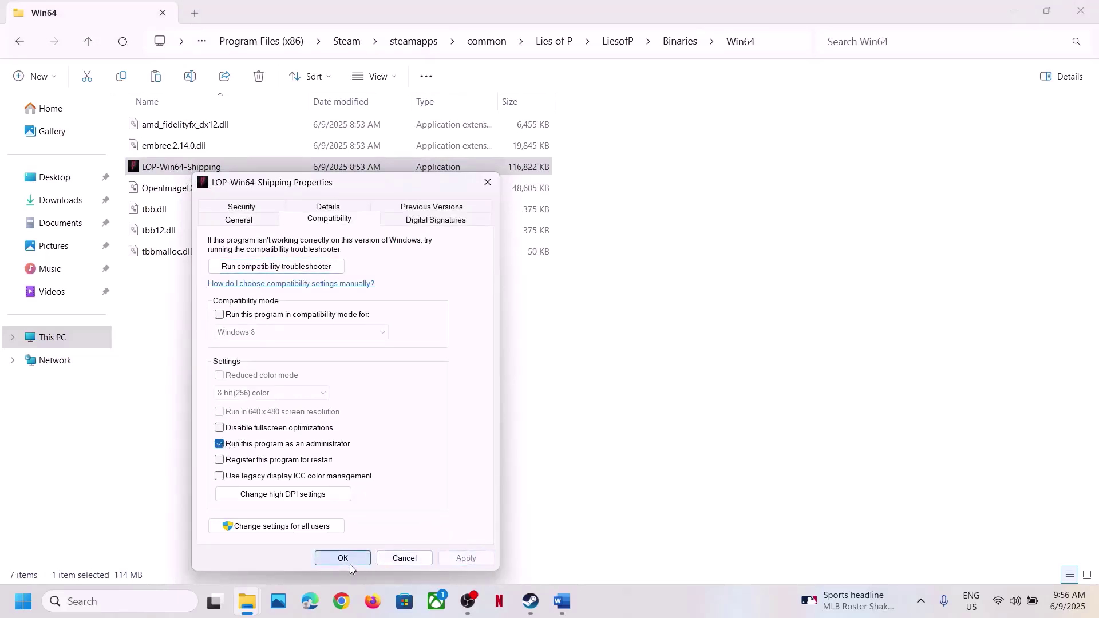
pyautogui.click(349, 560)
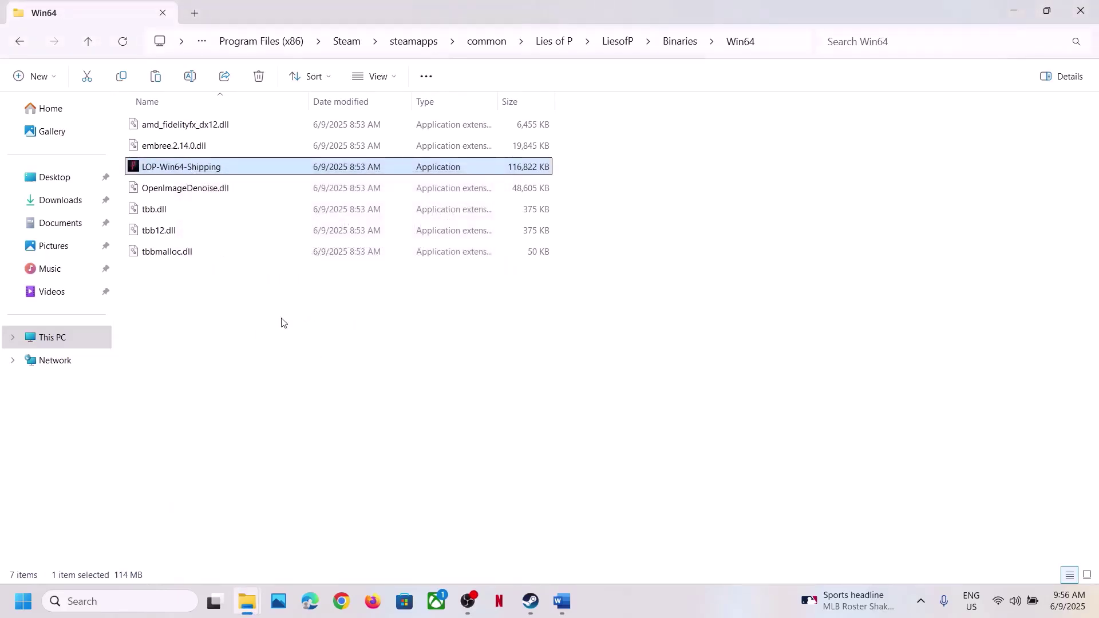
# Reopen the LOP-Win64-Shipping compatibility settings and apply compatibility mode for Windows 8
pyautogui.rightClick(195, 168)
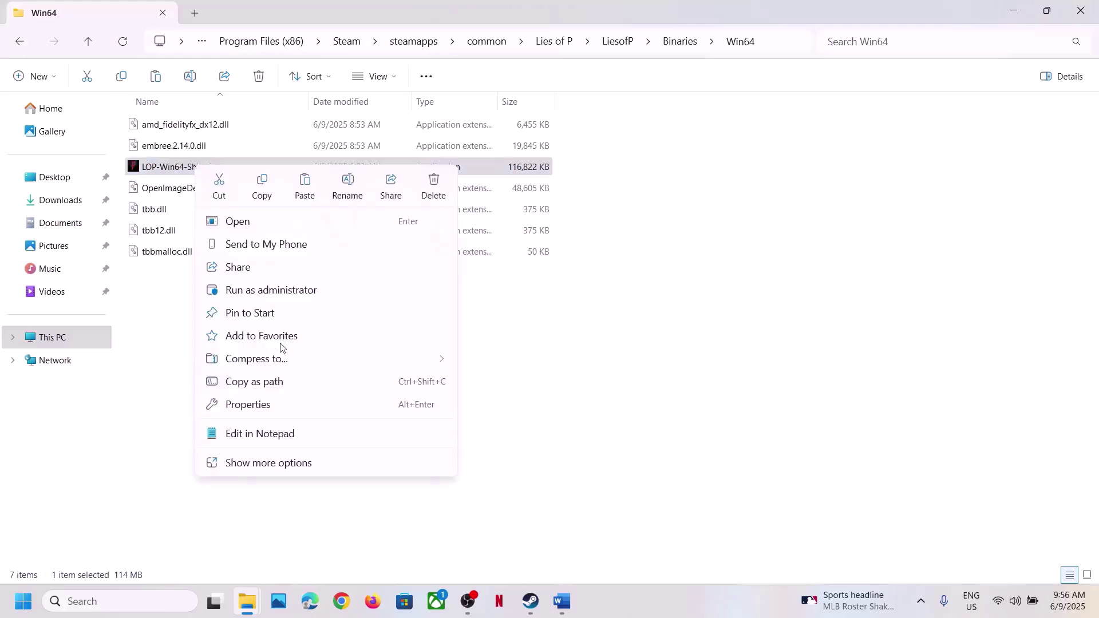
pyautogui.click(260, 406)
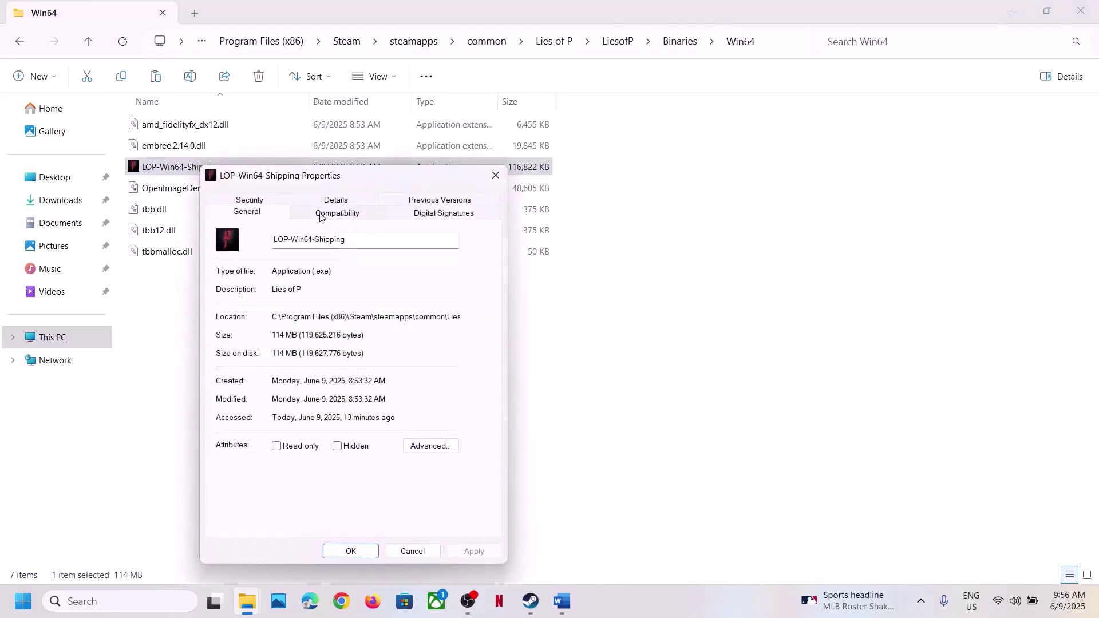
pyautogui.click(321, 215)
pyautogui.click(258, 308)
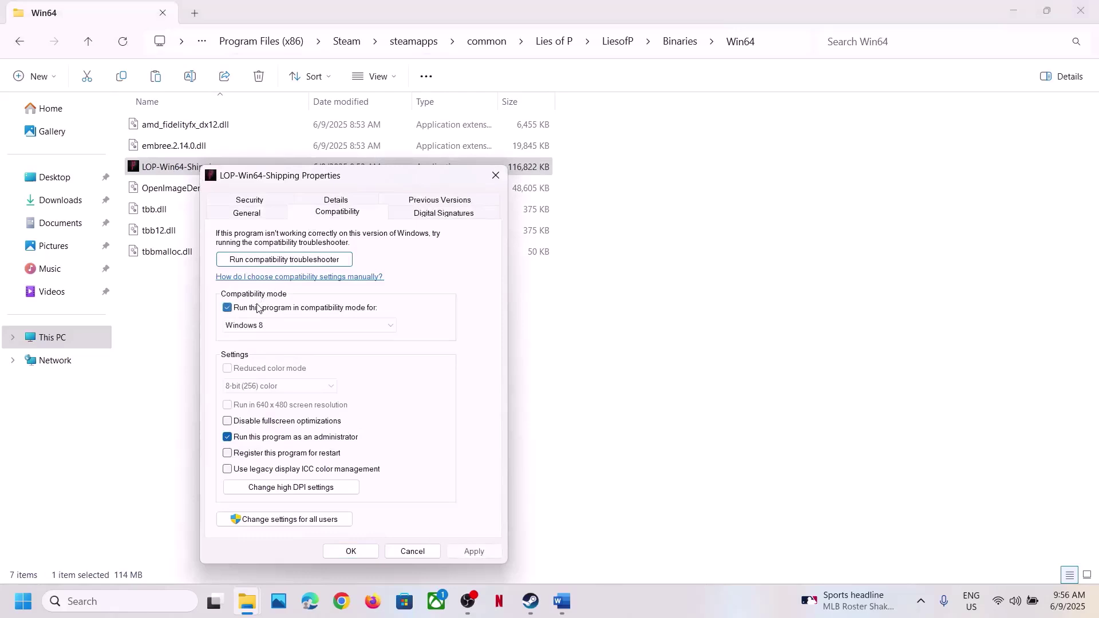
pyautogui.click(472, 551)
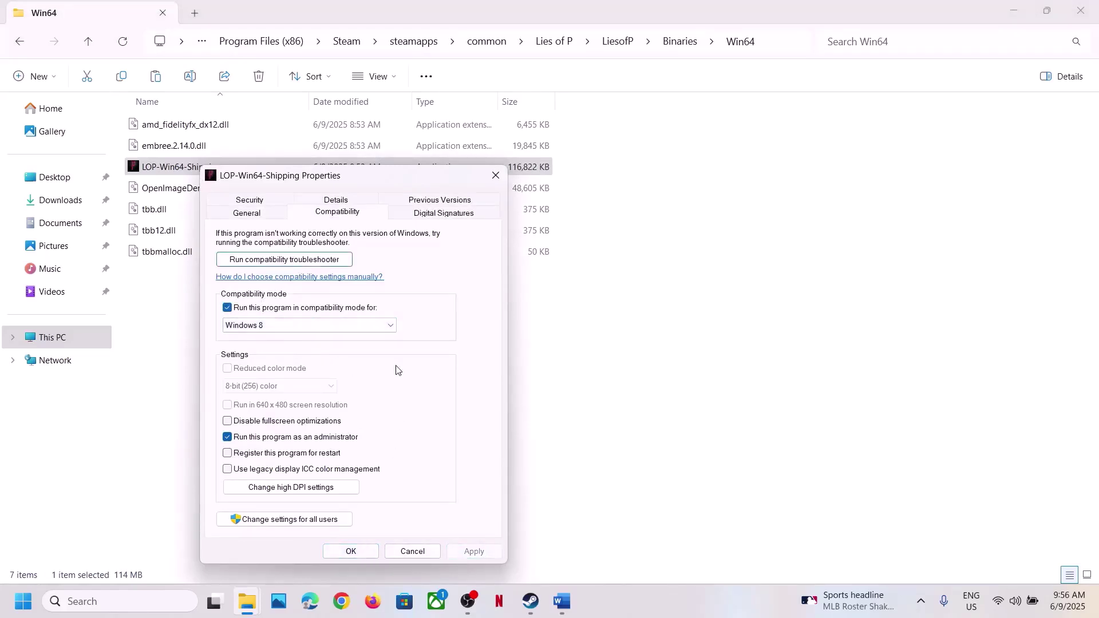
# Change the compatibility mode to Windows 7, disable fullscreen optimizations, and apply the settings
pyautogui.click(376, 327)
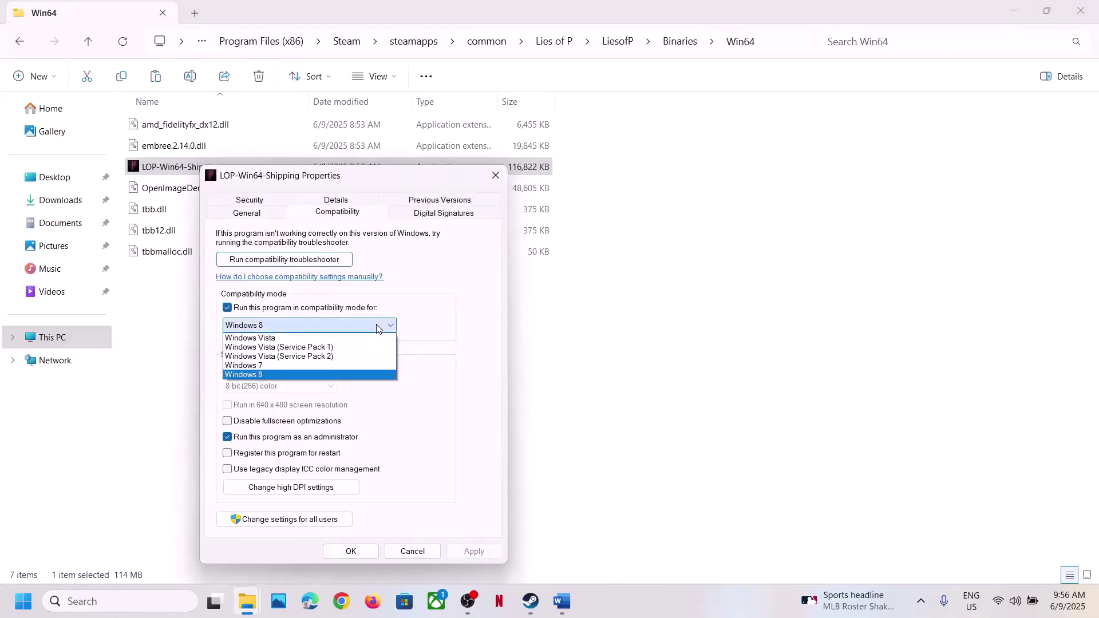
pyautogui.click(268, 367)
pyautogui.click(472, 550)
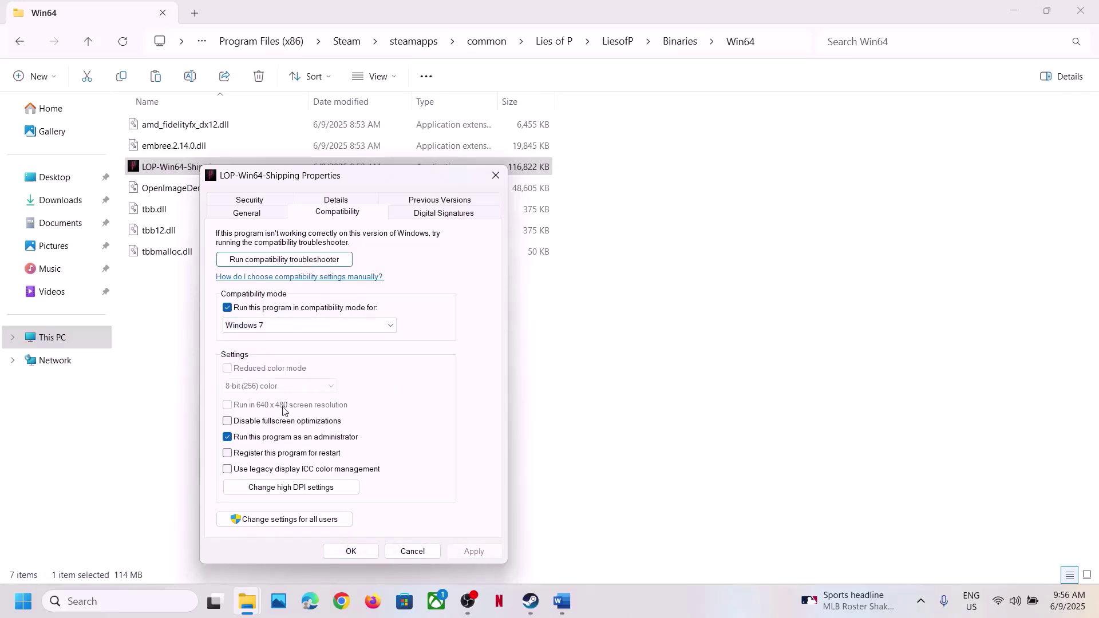
pyautogui.click(268, 423)
pyautogui.click(474, 551)
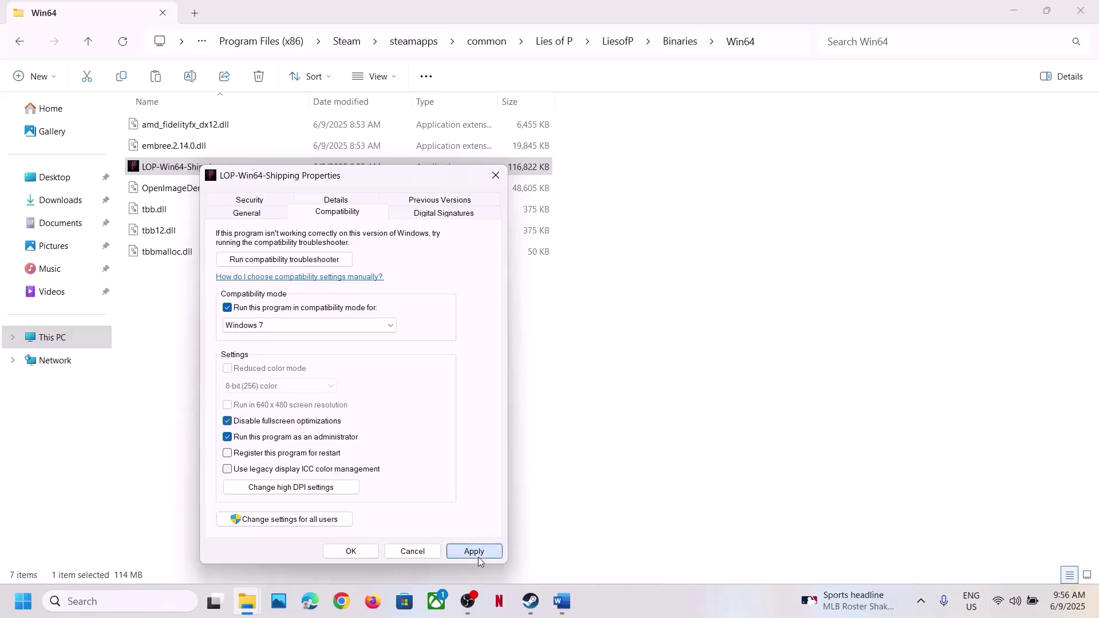
pyautogui.click(351, 551)
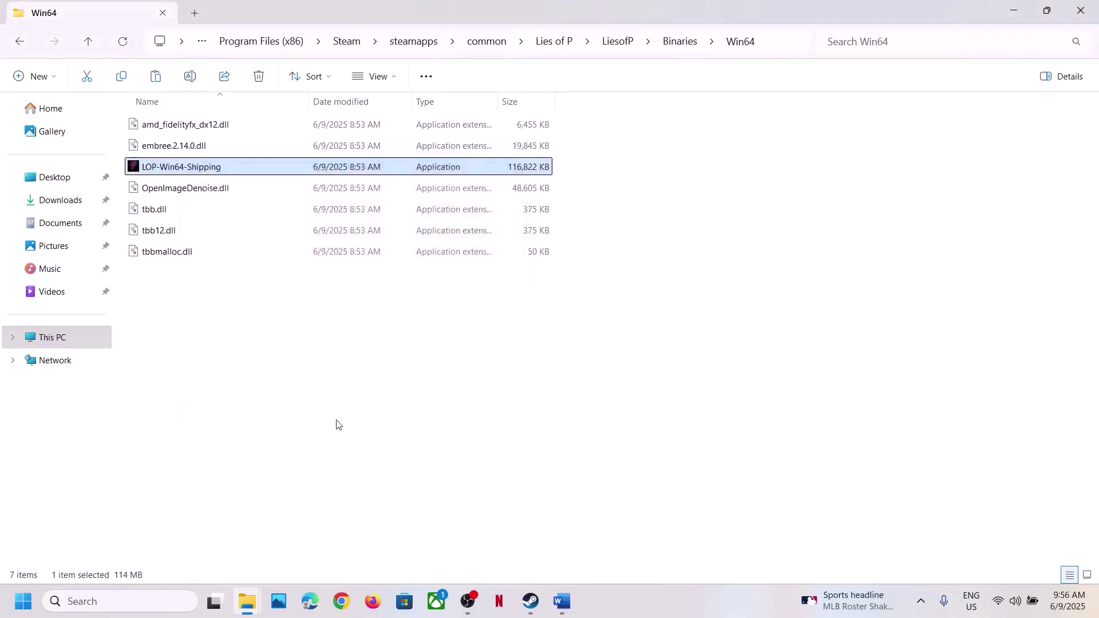
# Turn off compatibility mode, disabled fullscreen optimizations and running as administrator for LOP-Win64-Shipping, and apply the changes
pyautogui.rightClick(175, 174)
pyautogui.click(229, 408)
pyautogui.click(324, 226)
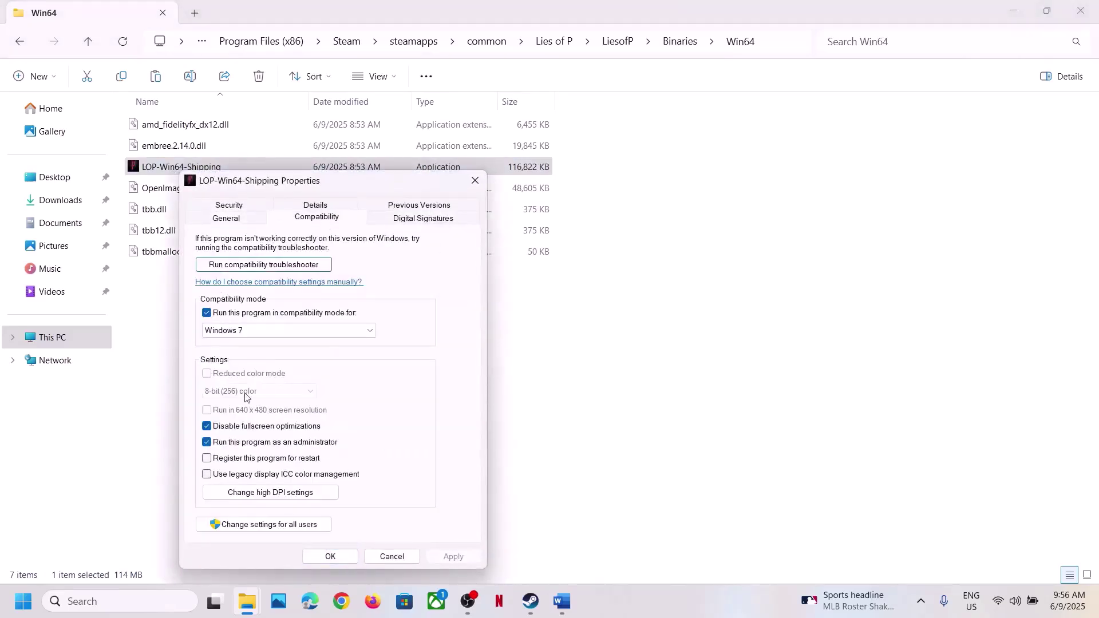
pyautogui.click(207, 314)
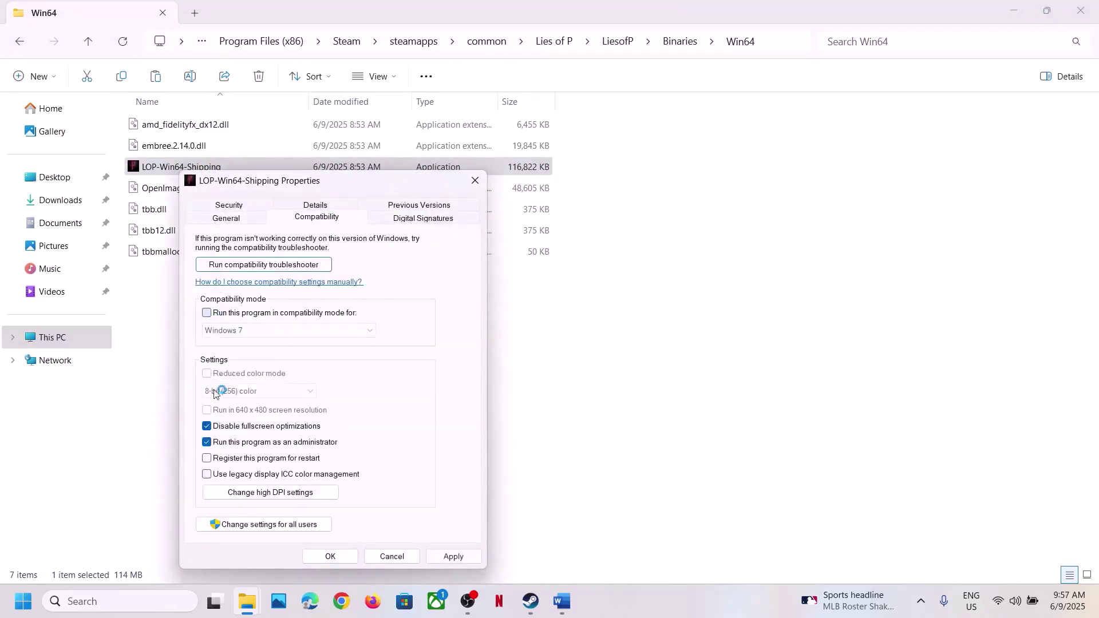
pyautogui.click(208, 428)
pyautogui.click(207, 442)
pyautogui.click(453, 556)
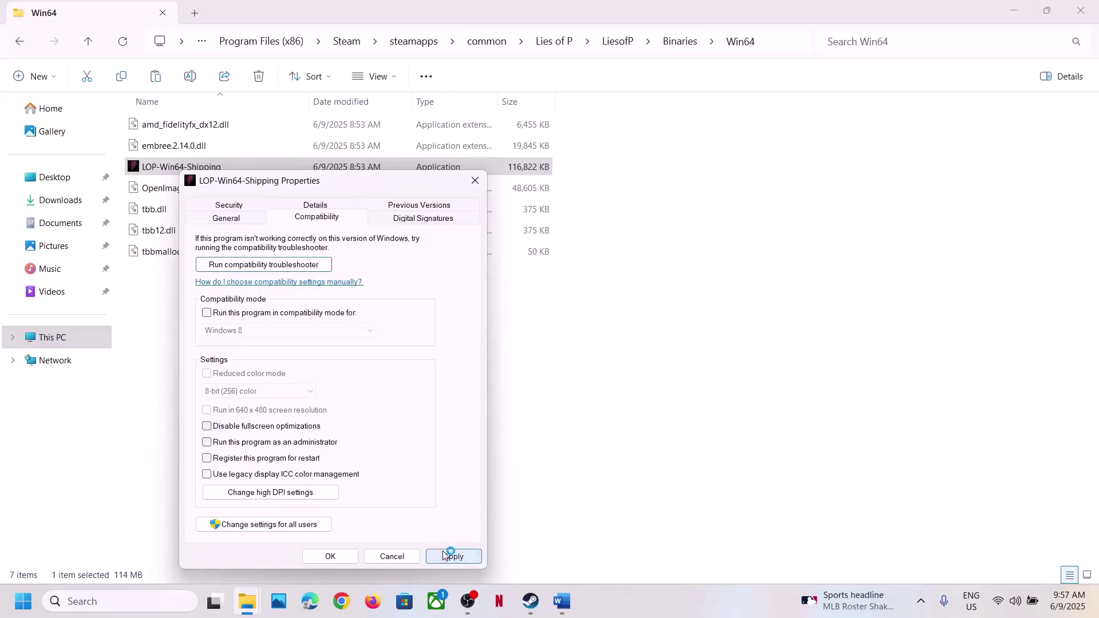
pyautogui.click(348, 556)
# Return to the Word document at the Step 4 instruction
pyautogui.click(579, 615)
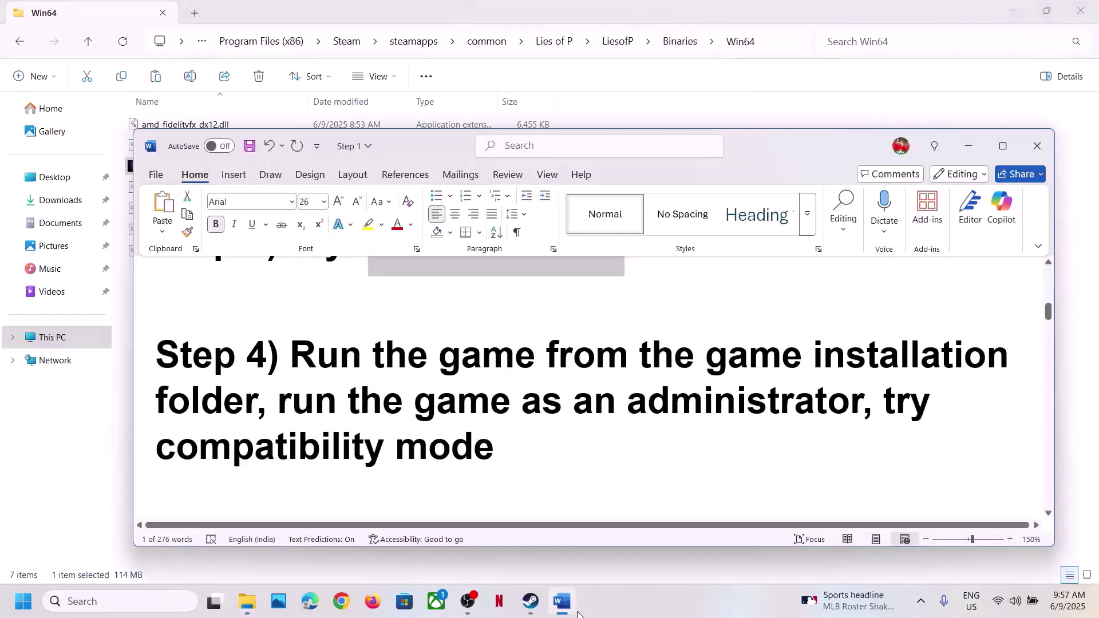
# Read Steps 5 and 6 of the checklist, highlighting the mods removal and config folder deletion instructions
pyautogui.scroll(-4, 511, 452)
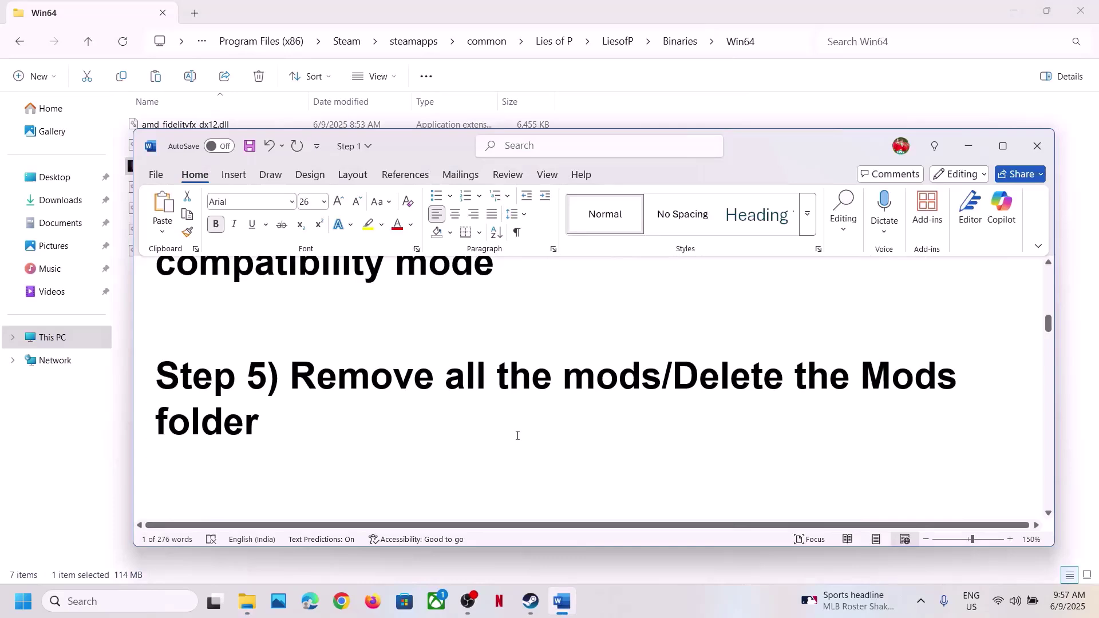
pyautogui.moveTo(347, 370); pyautogui.dragTo(621, 369)
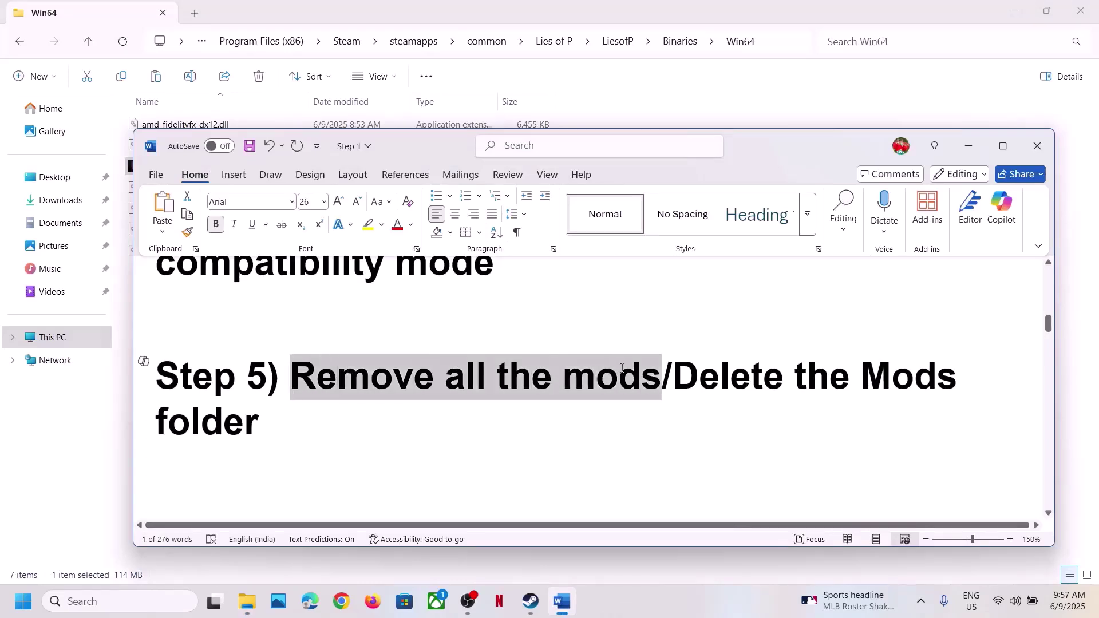
pyautogui.tripleClick(195, 371)
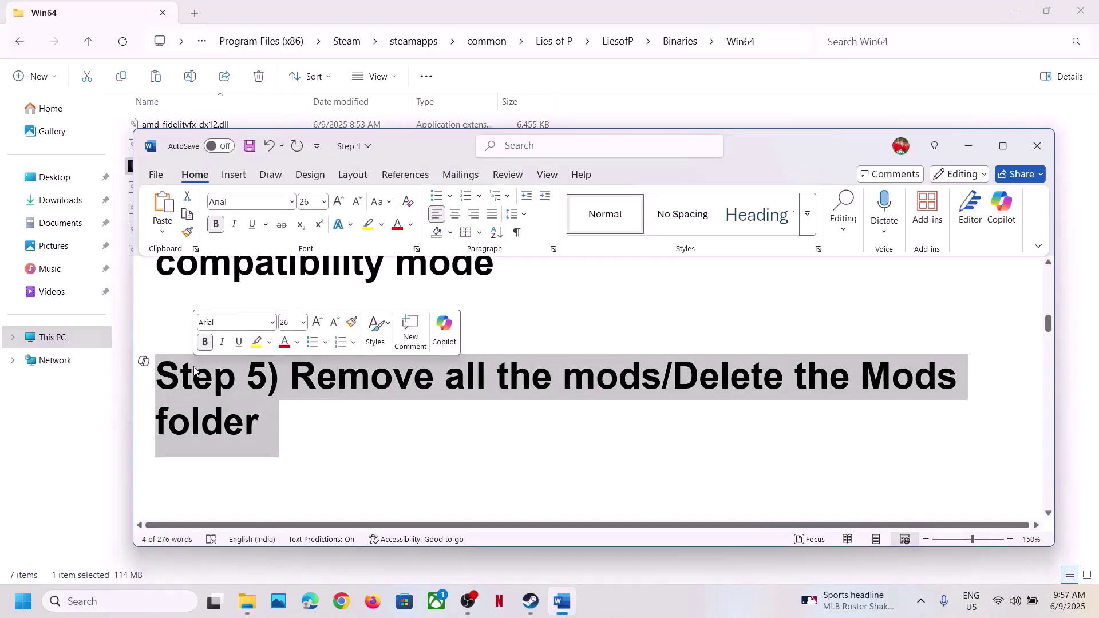
pyautogui.scroll(-4, 195, 370)
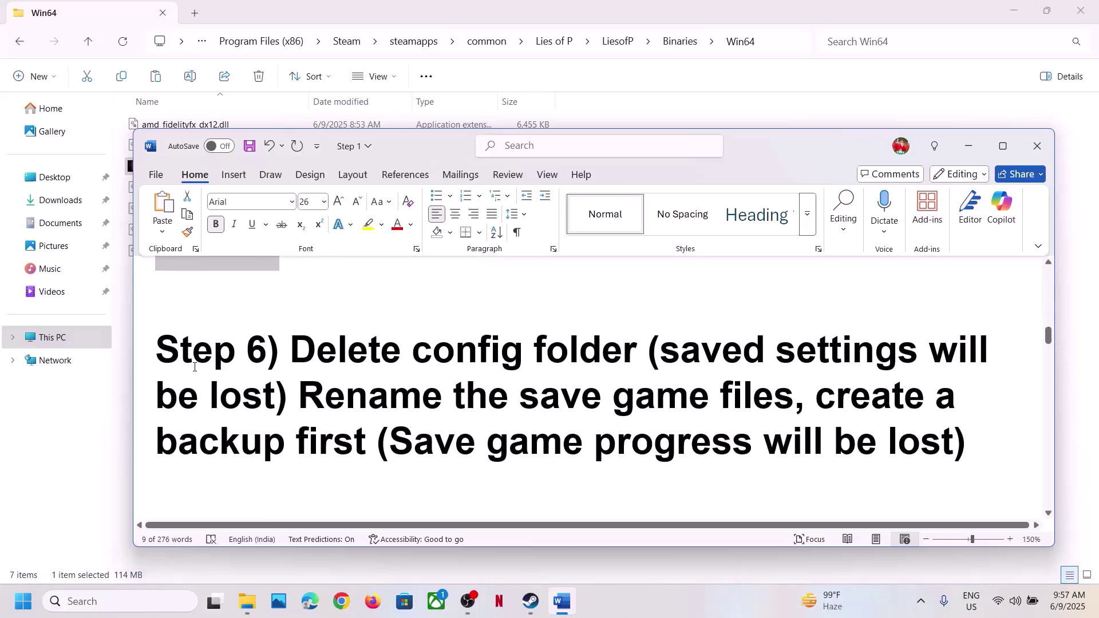
pyautogui.moveTo(296, 356); pyautogui.dragTo(835, 364)
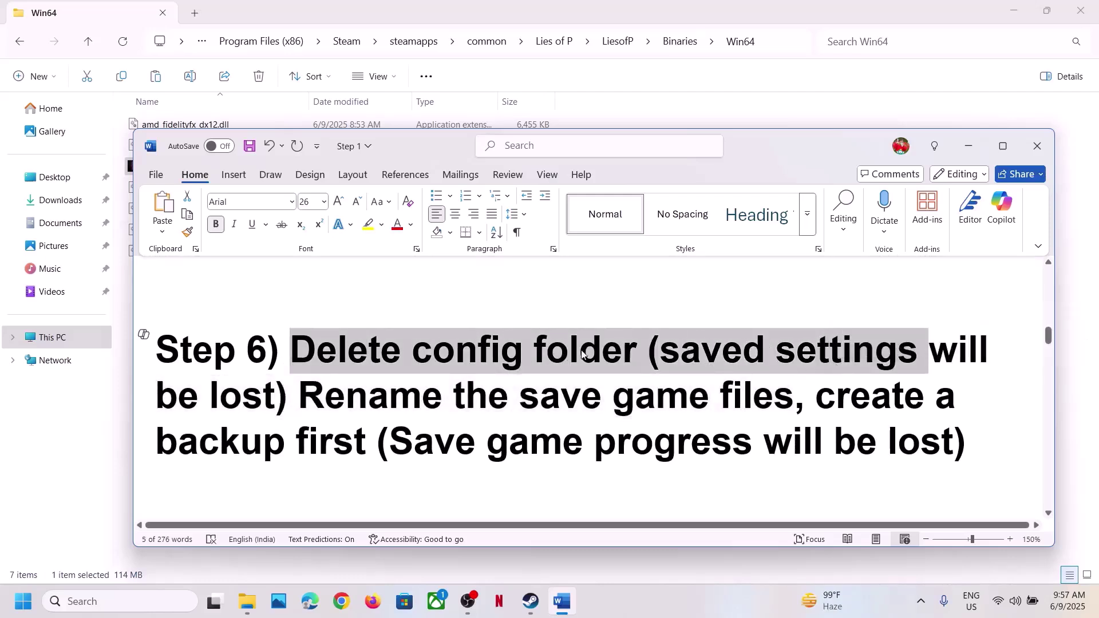
pyautogui.keyDown('shift'); pyautogui.click(295, 405); pyautogui.keyUp('shift')
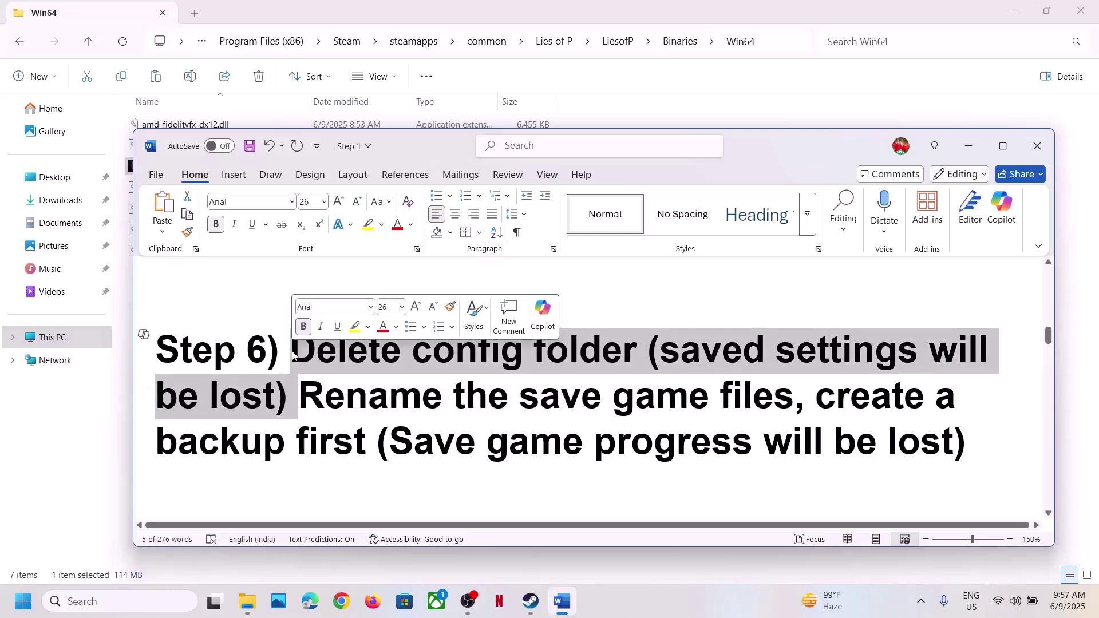
# Switch to Steam, browse the local files of Lies of P, and open the Saved folder inside LiesofP
pyautogui.click(529, 604)
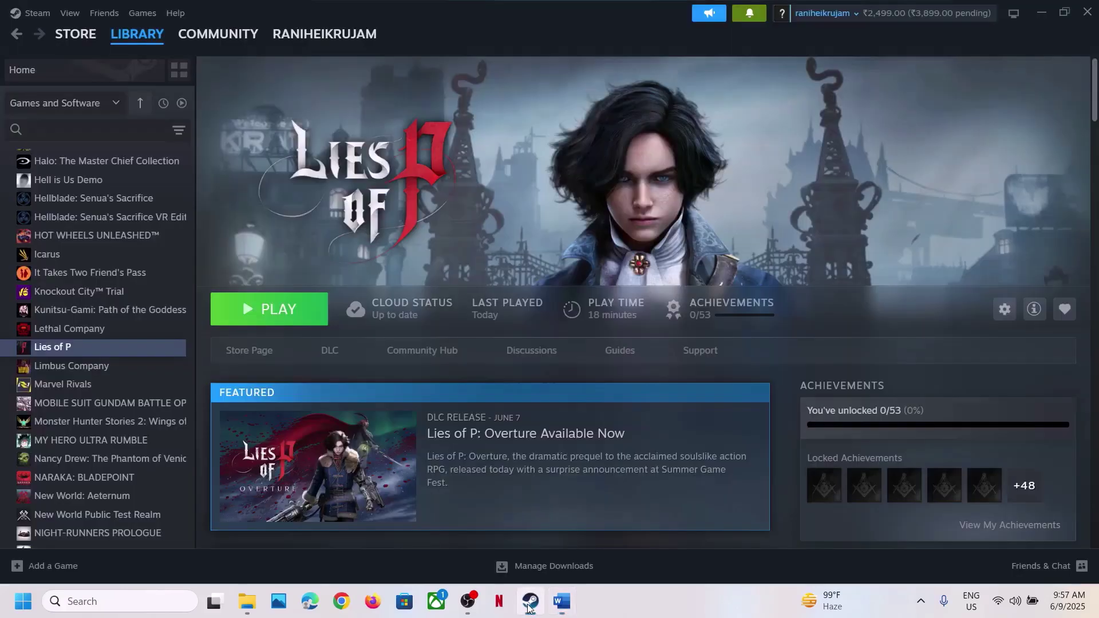
pyautogui.rightClick(160, 343)
pyautogui.moveTo(216, 429)
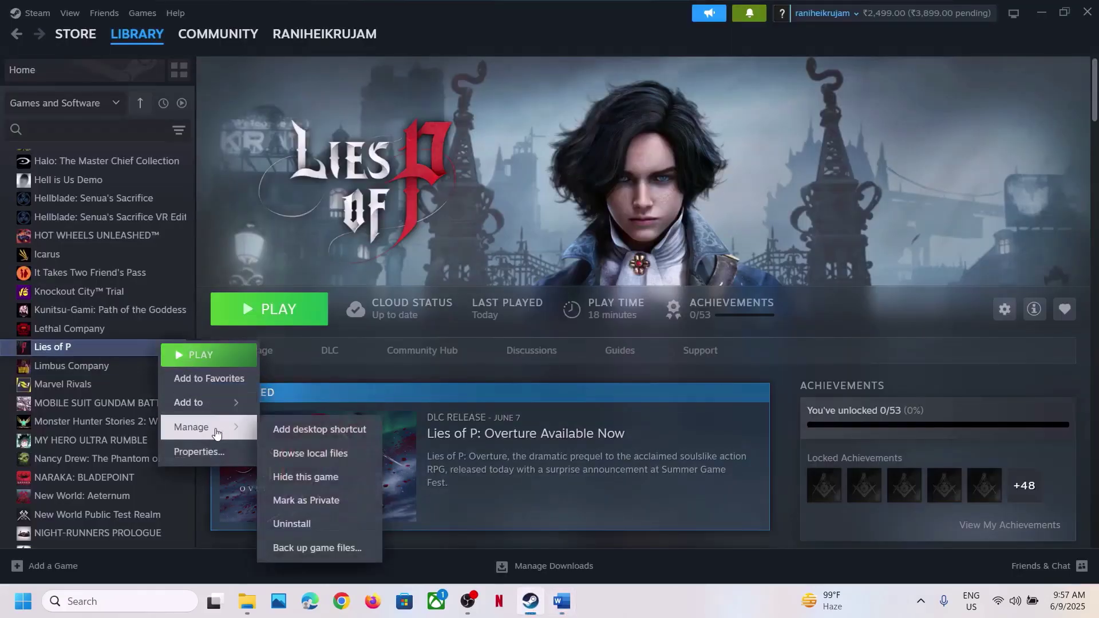
pyautogui.click(330, 455)
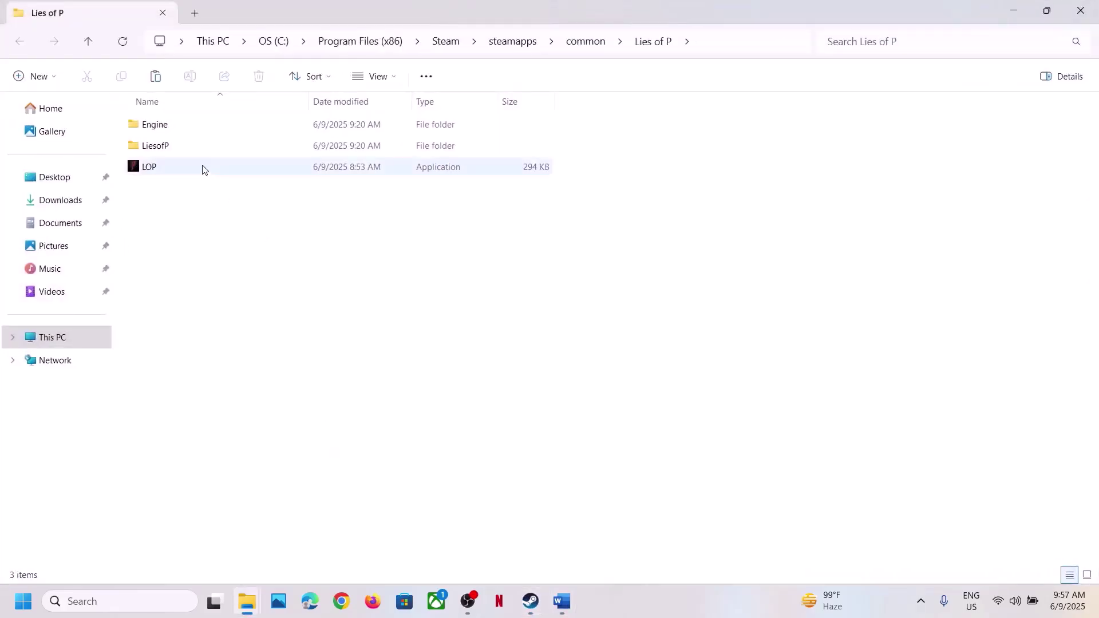
pyautogui.doubleClick(150, 144)
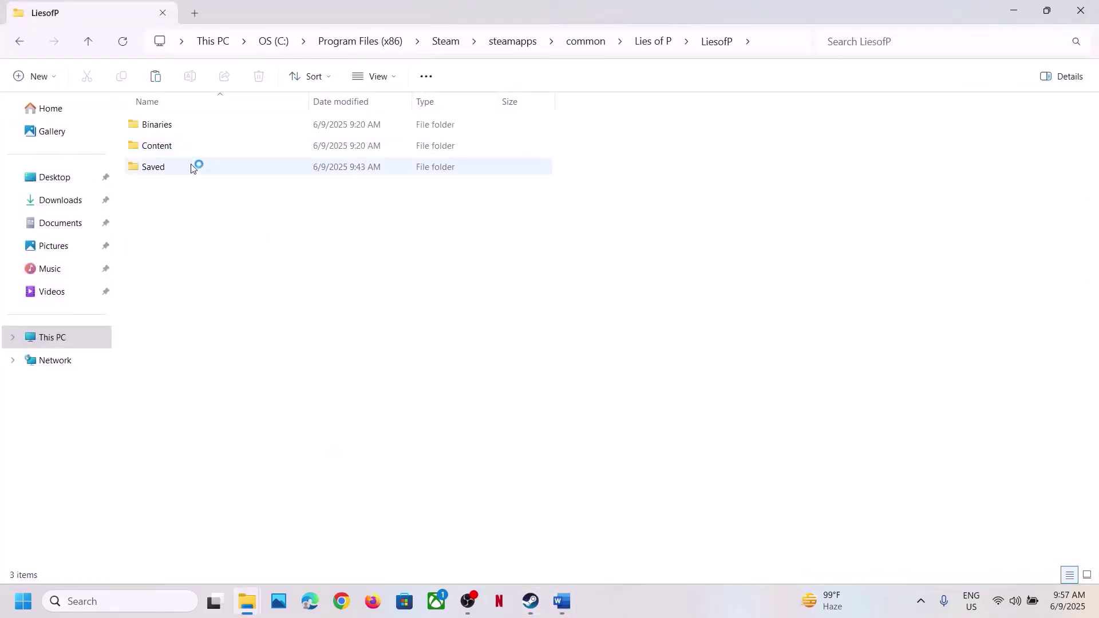
pyautogui.doubleClick(181, 167)
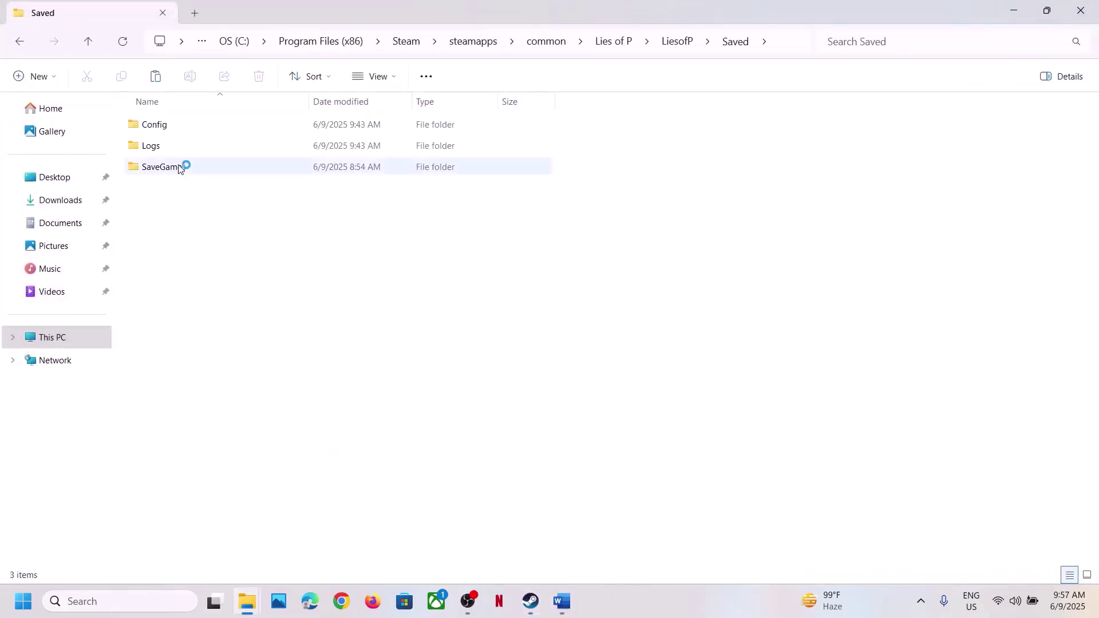
# Back up the Config folder by copying it to the desktop and move the copy to an empty area there
pyautogui.click(155, 127)
pyautogui.rightClick(178, 132)
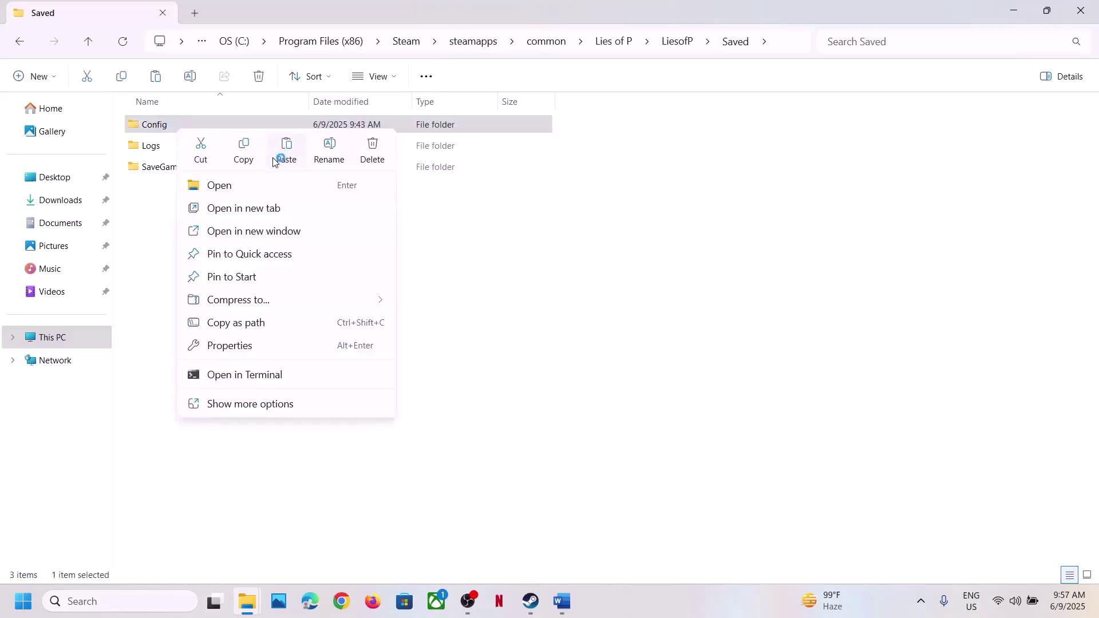
pyautogui.click(250, 162)
pyautogui.press('super+d')
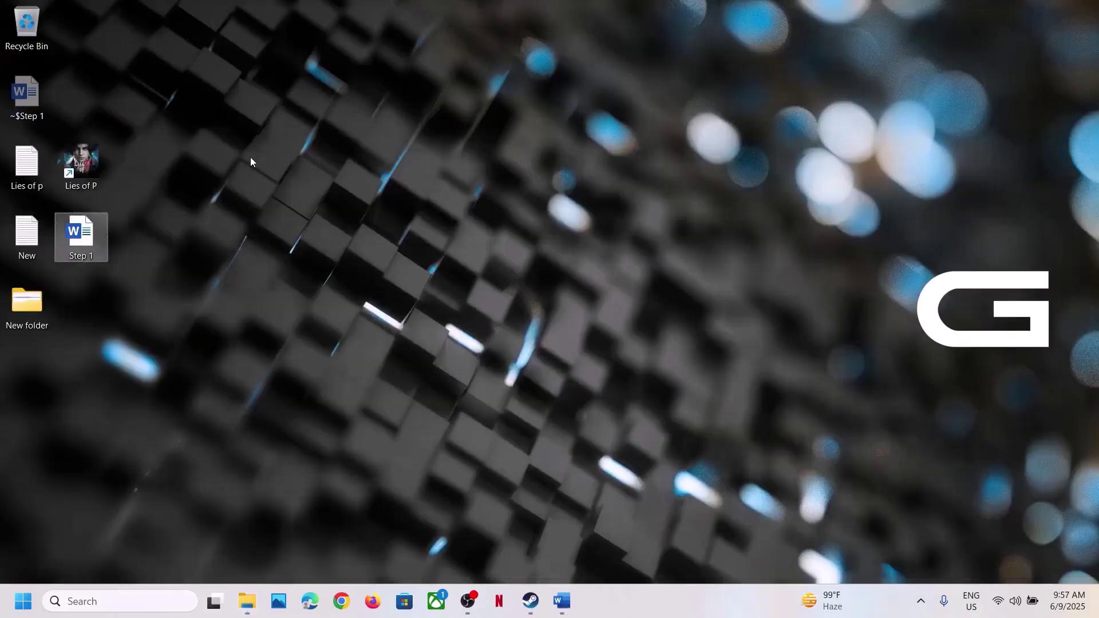
pyautogui.hotkey('ctrl', 'v')
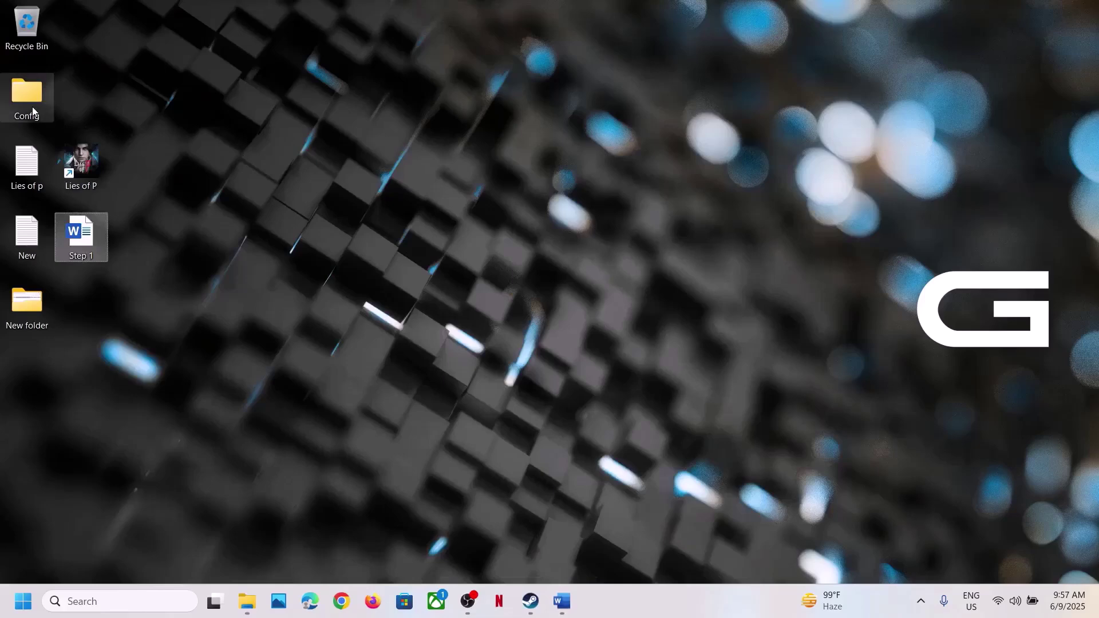
pyautogui.moveTo(32, 106); pyautogui.dragTo(439, 243)
# Return to the game's Saved folder and show the delete option for Config without deleting the folder
pyautogui.hotkey('alt', 'Tab')
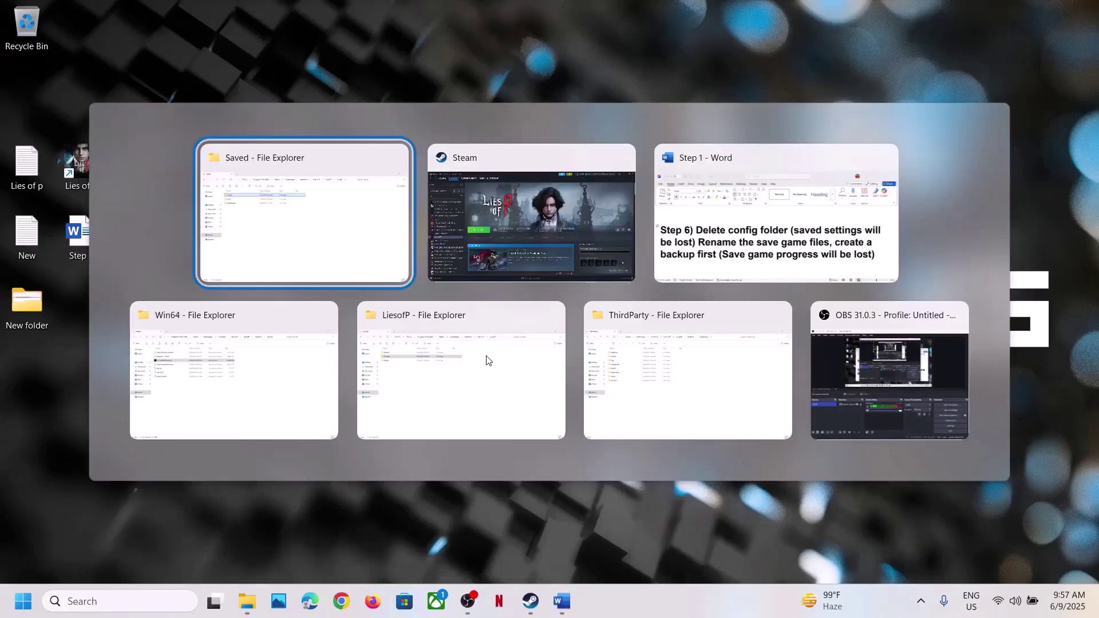
pyautogui.press('Escape')
pyautogui.hotkey('alt', 'Tab')
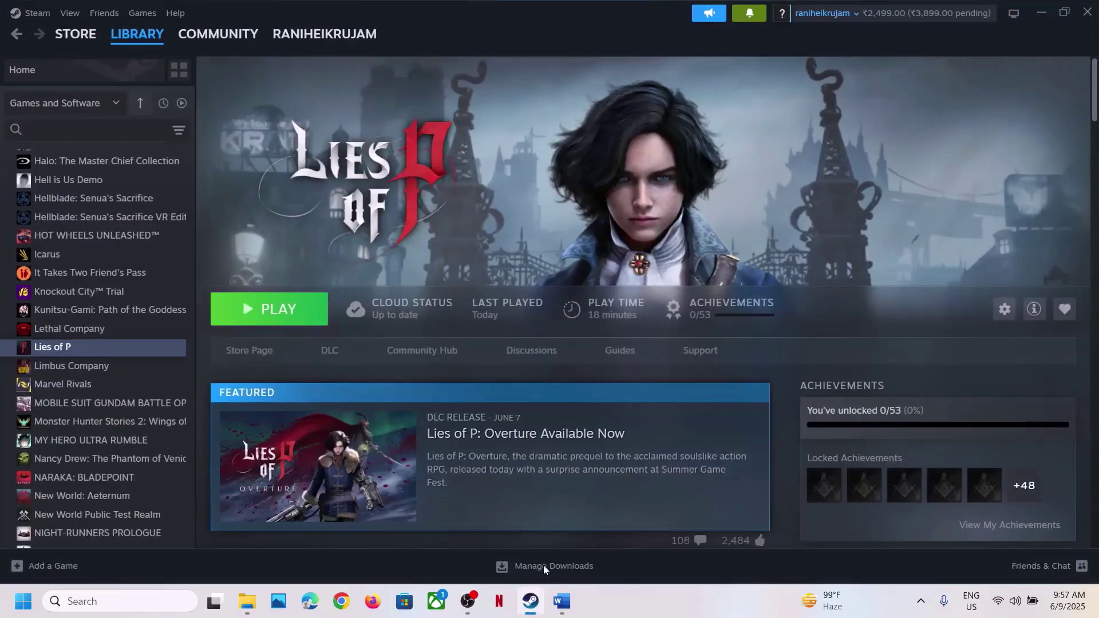
pyautogui.moveTo(257, 599)
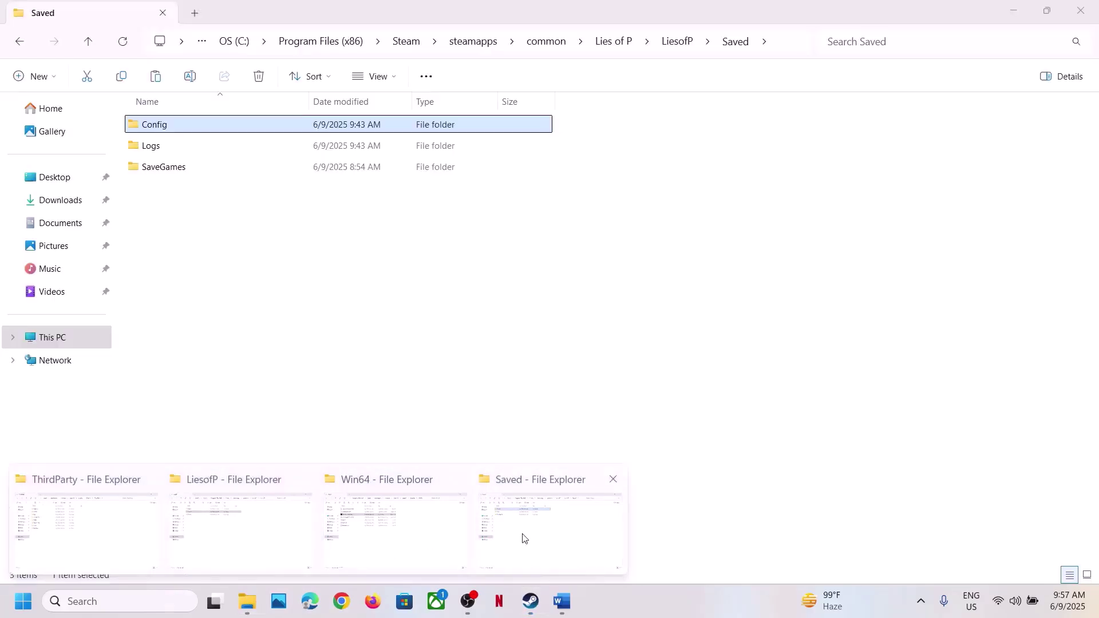
pyautogui.click(522, 535)
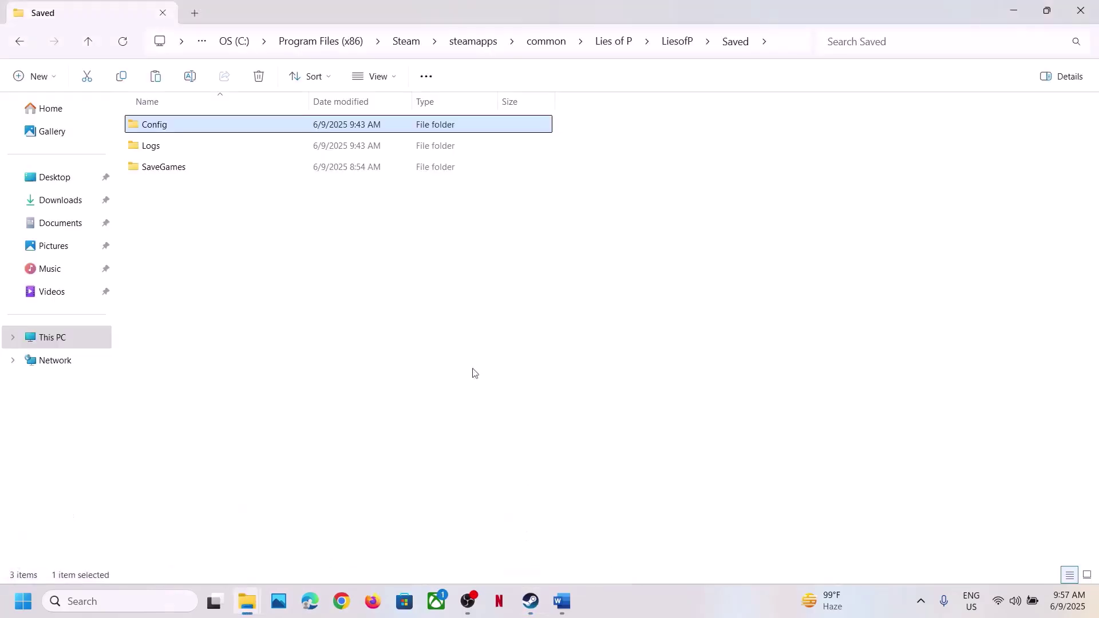
pyautogui.rightClick(191, 132)
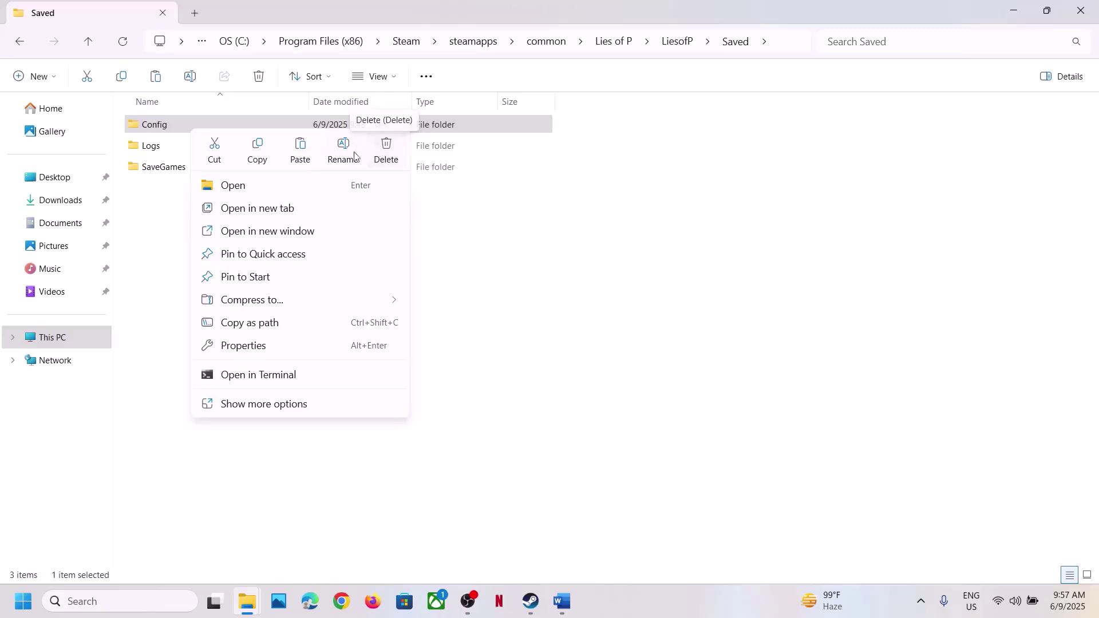
pyautogui.click(164, 272)
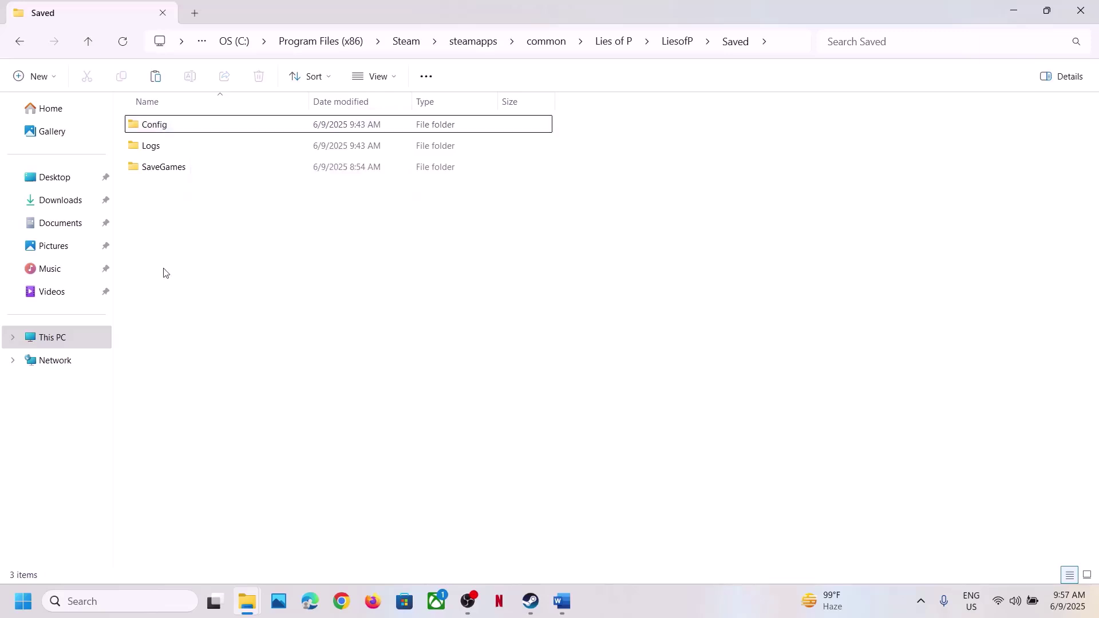
# Go back up to the LiesofP folder and select its Saved folder
pyautogui.click(88, 42)
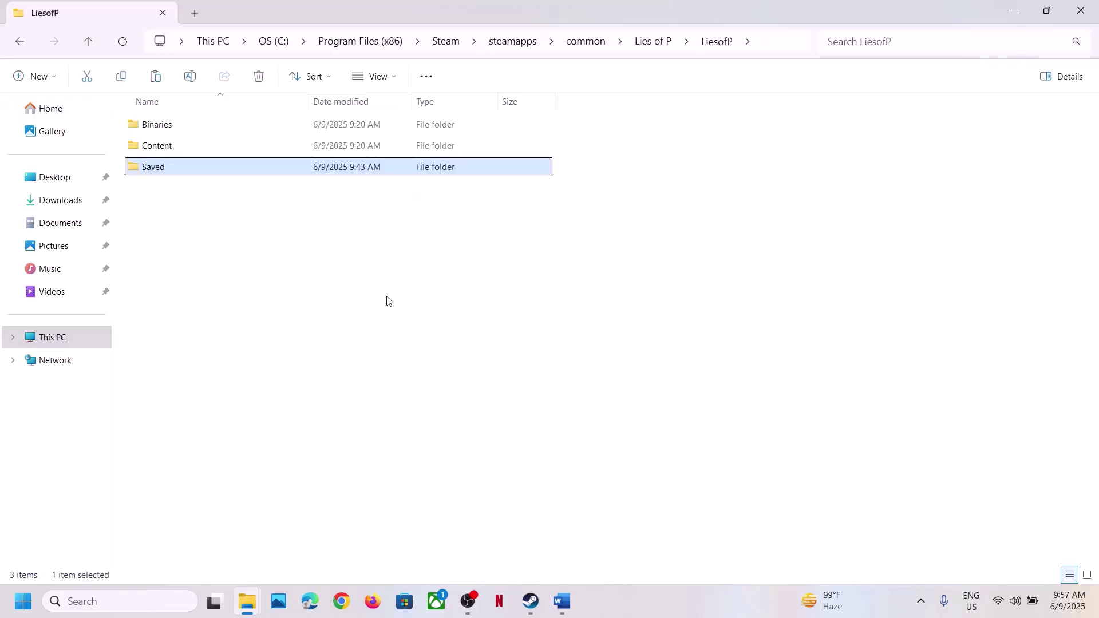
pyautogui.click(91, 43)
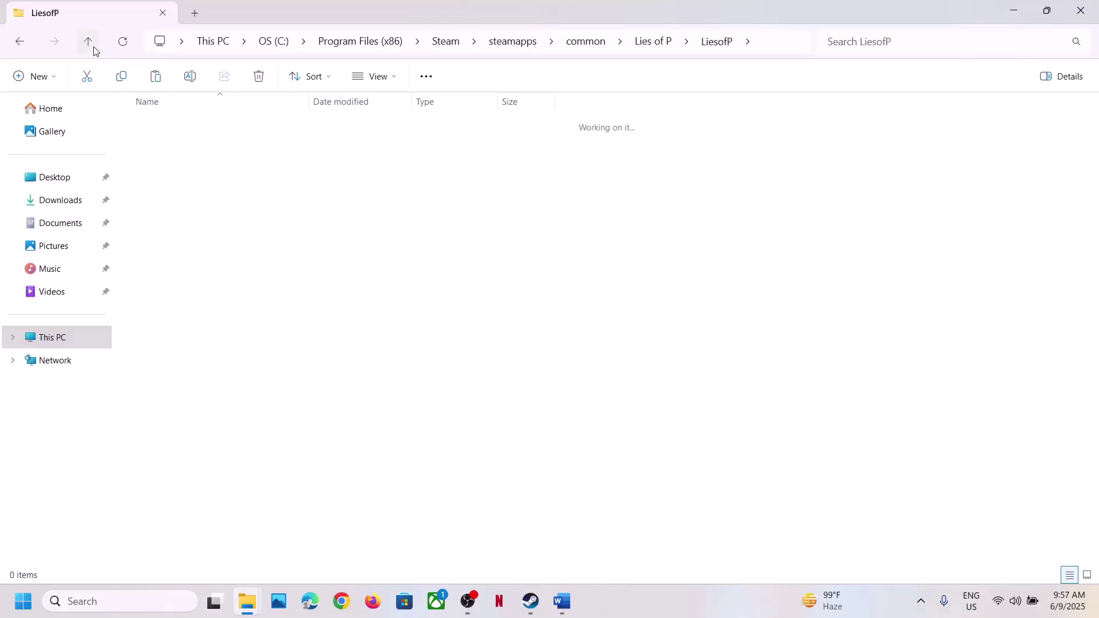
pyautogui.doubleClick(186, 147)
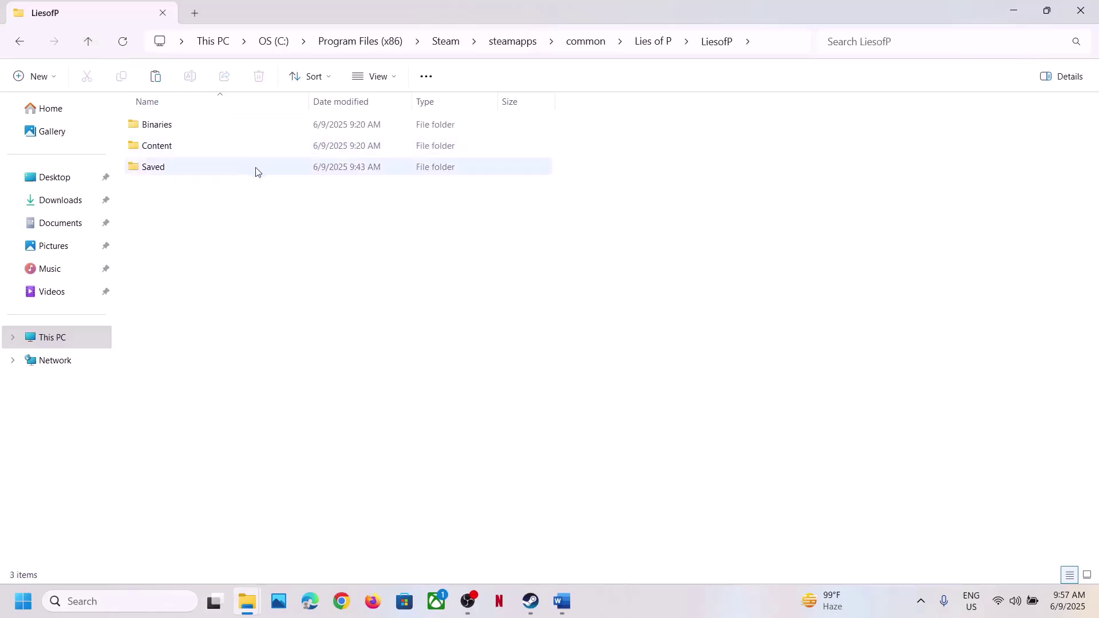
pyautogui.click(191, 174)
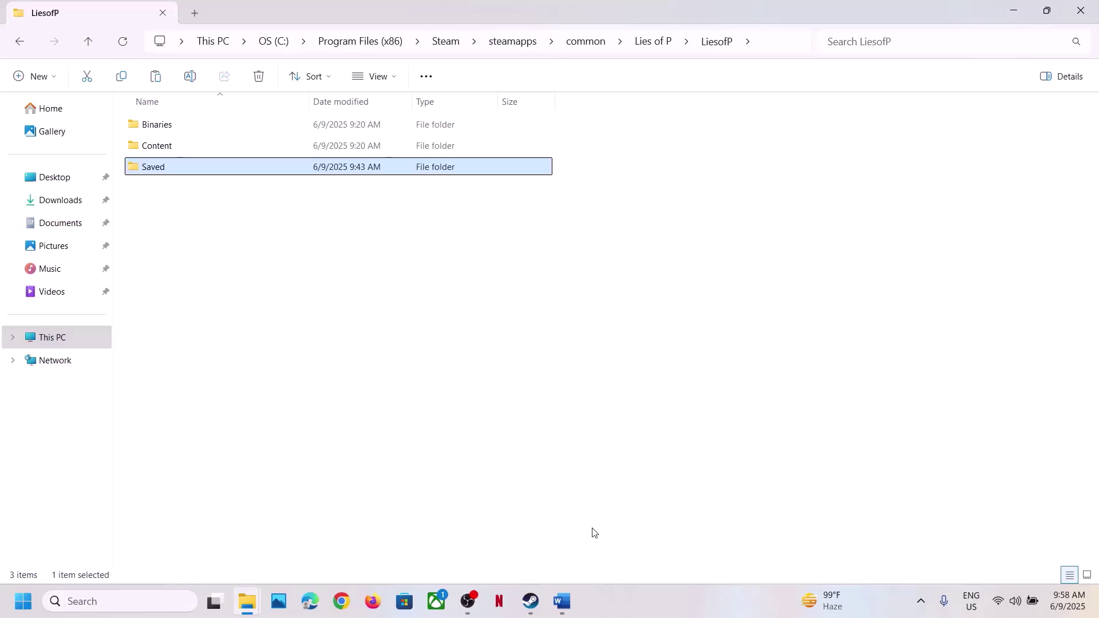
# Switch to the Word checklist and highlight Step 6's notes on losing save progress and creating a backup first
pyautogui.click(574, 601)
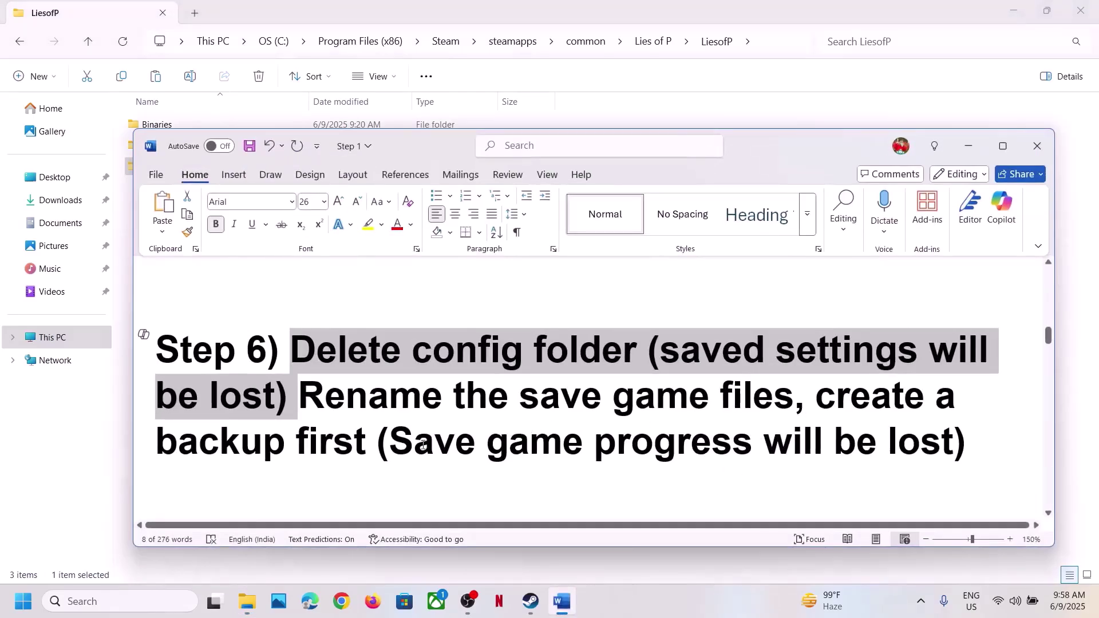
pyautogui.moveTo(404, 446); pyautogui.dragTo(989, 448)
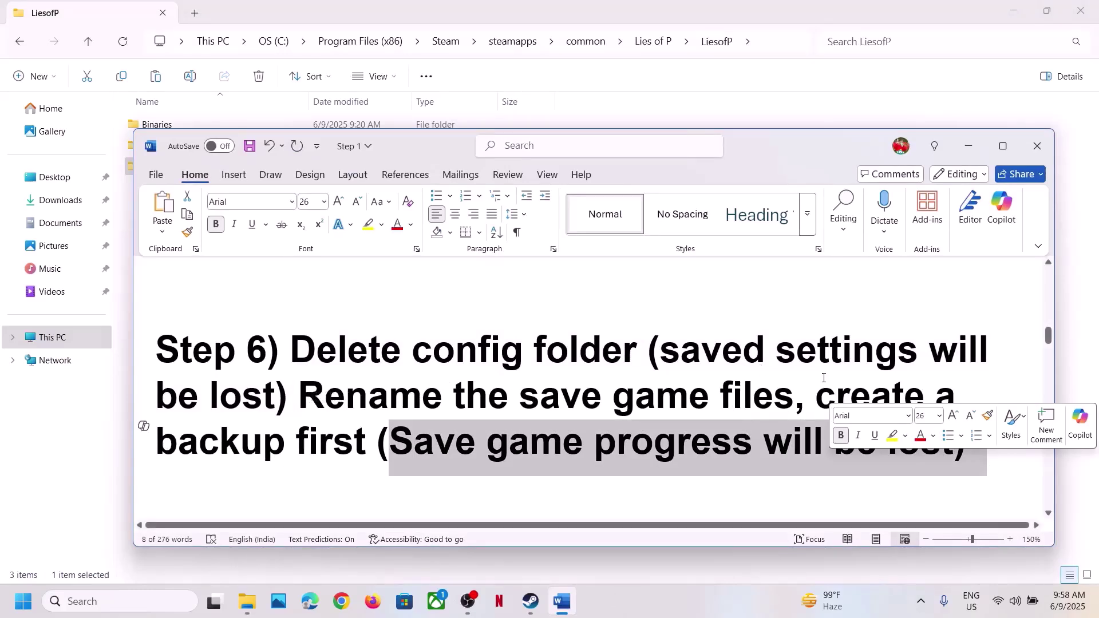
pyautogui.moveTo(807, 395); pyautogui.dragTo(363, 440)
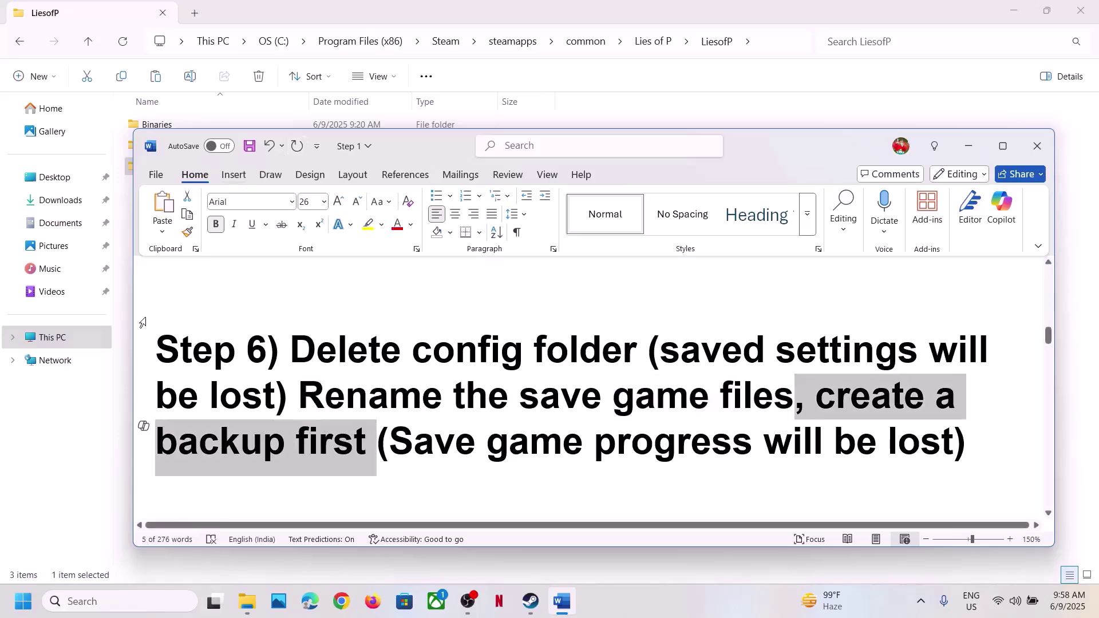
# Back up the Saved folder from LiesofP by copying it to the desktop and move the copy to an empty area
pyautogui.click(125, 336)
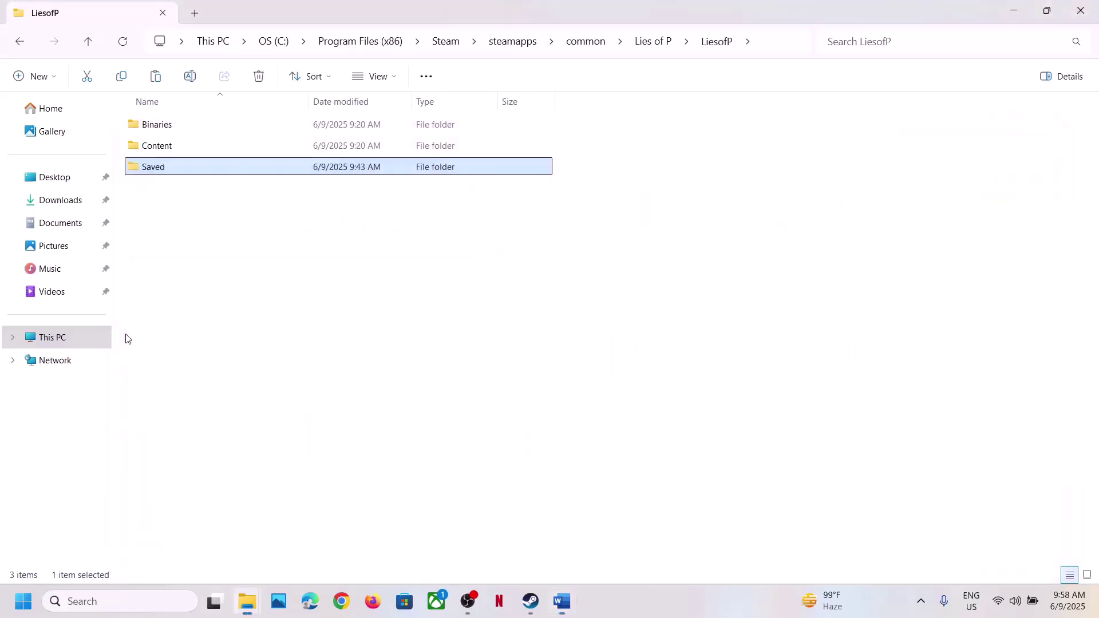
pyautogui.click(177, 175)
pyautogui.rightClick(177, 174)
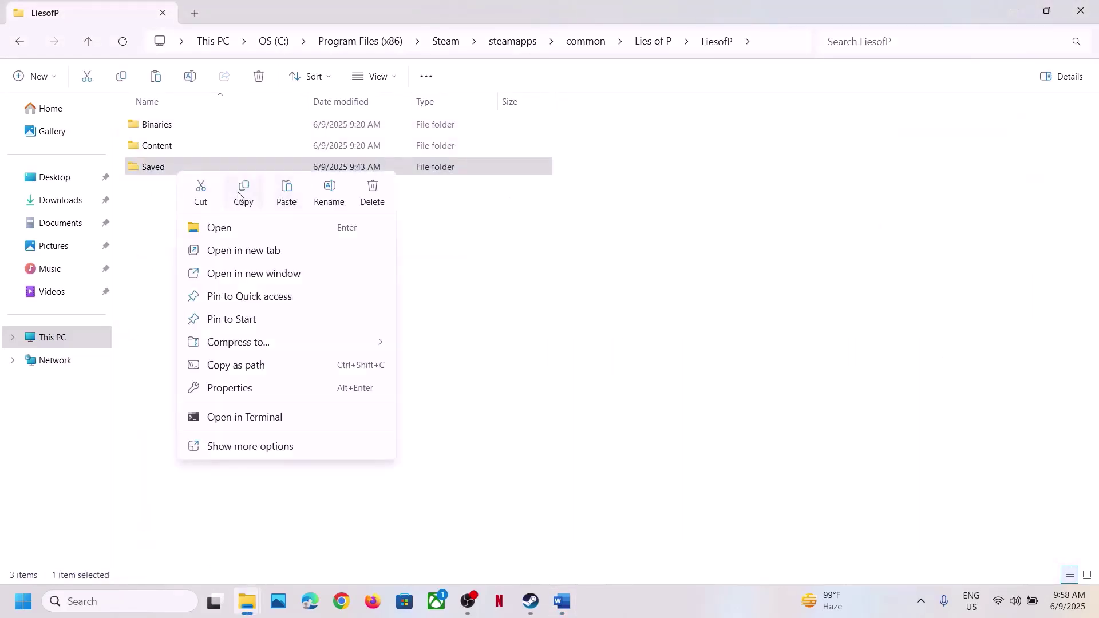
pyautogui.click(239, 197)
pyautogui.press('super+d')
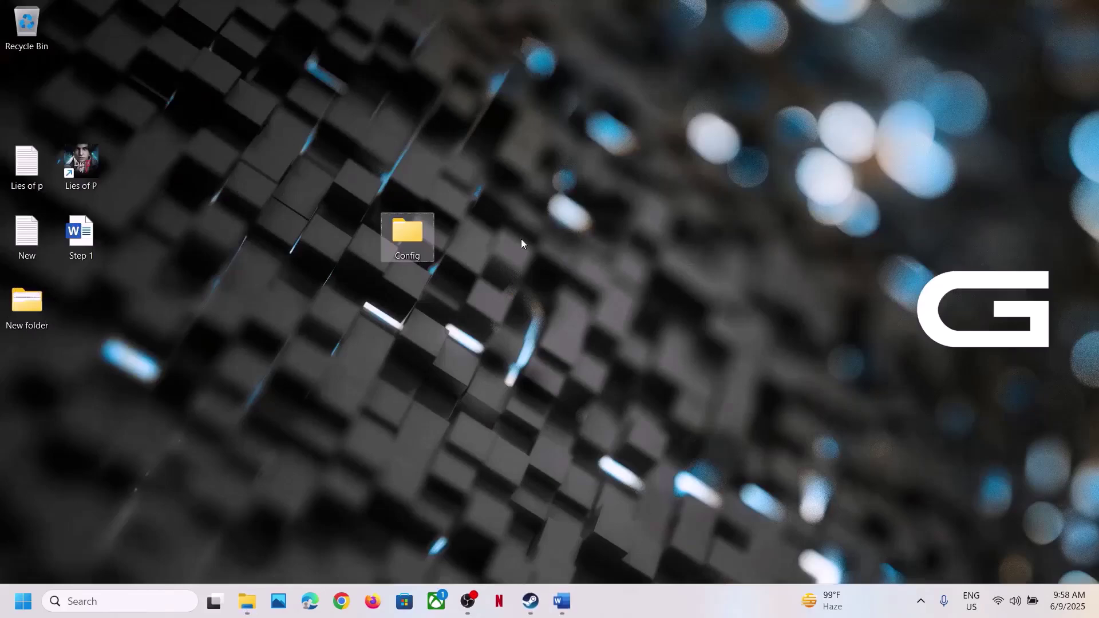
pyautogui.hotkey('ctrl', 'v')
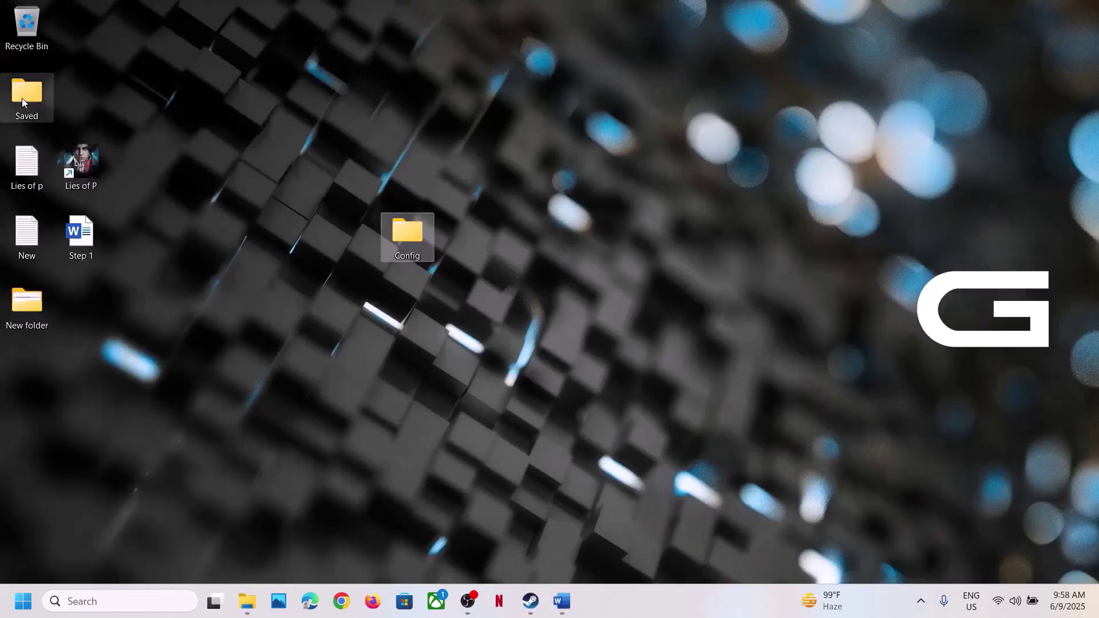
pyautogui.moveTo(22, 98); pyautogui.dragTo(369, 142)
# Return to the LiesofP folder and rename its Saved folder to Saved.old
pyautogui.press('super+d')
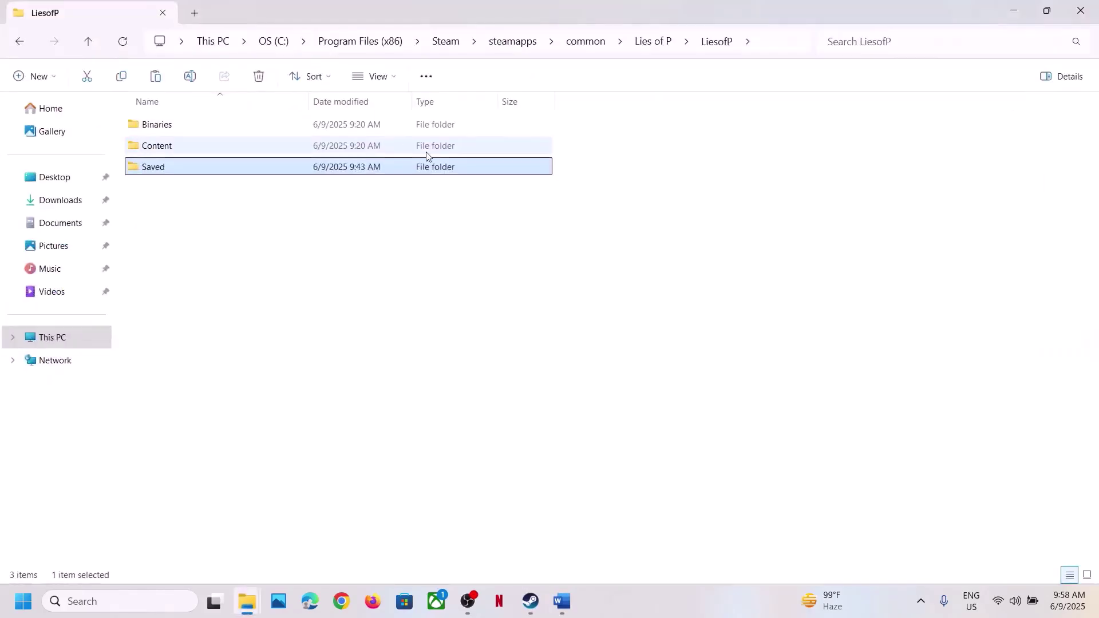
pyautogui.rightClick(295, 170)
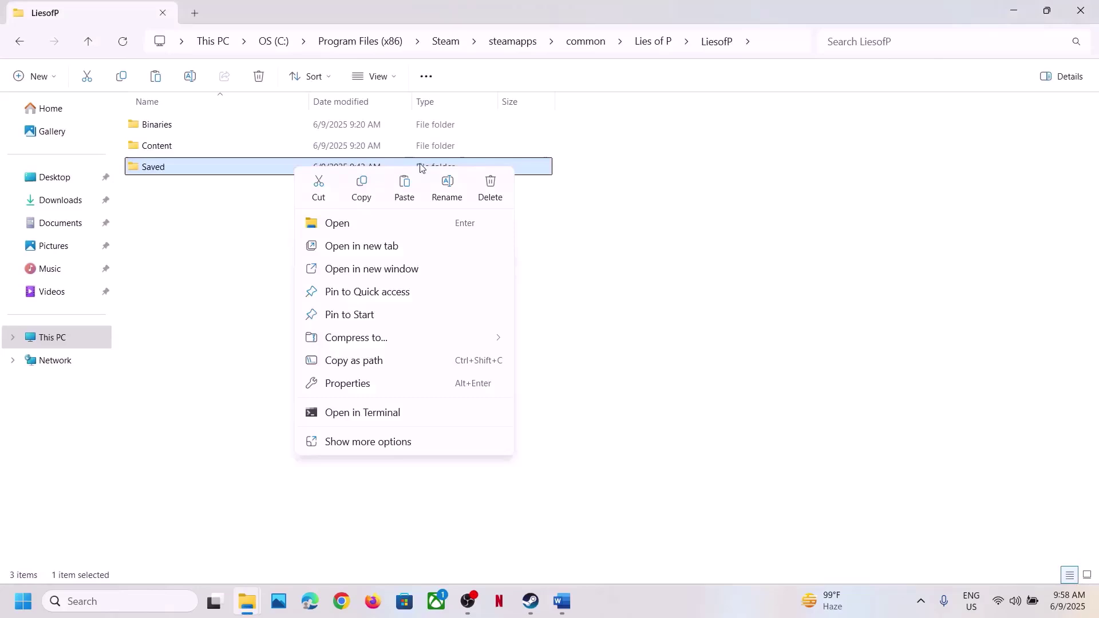
pyautogui.click(447, 186)
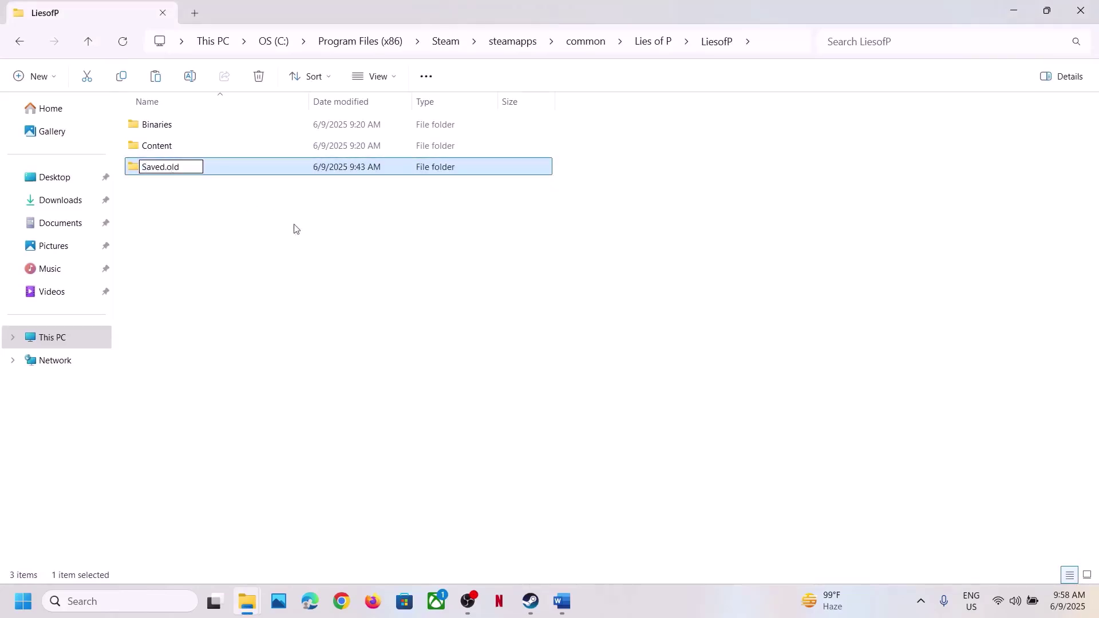
pyautogui.click(344, 276)
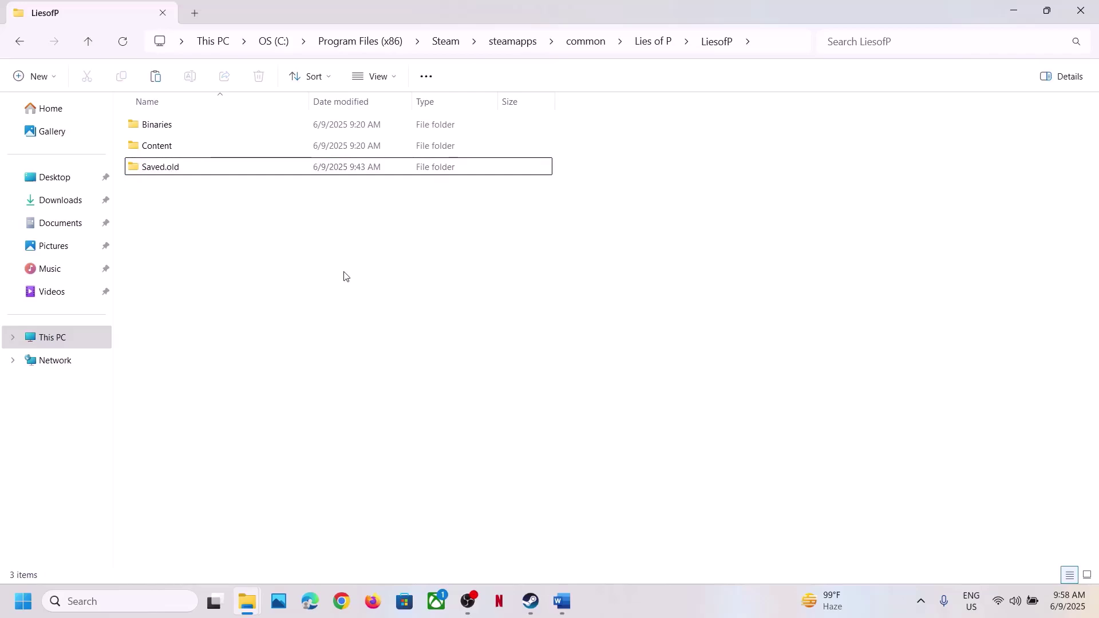
# Check the Lies of P page in Steam and read Step 7 in the Word checklist about allowing the game exe file
pyautogui.click(528, 598)
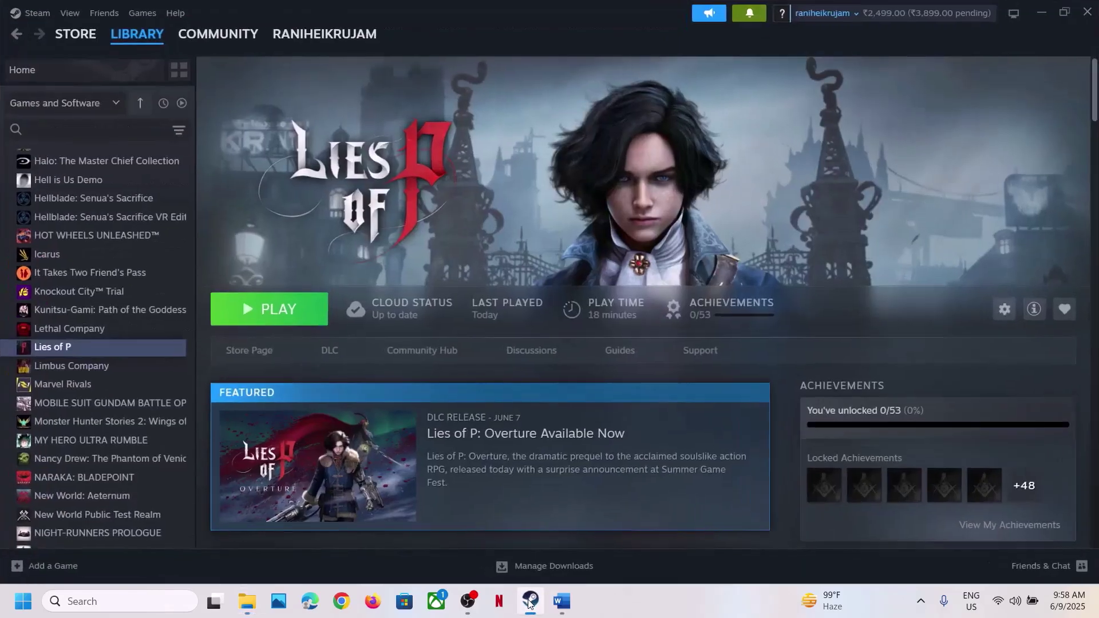
pyautogui.click(563, 600)
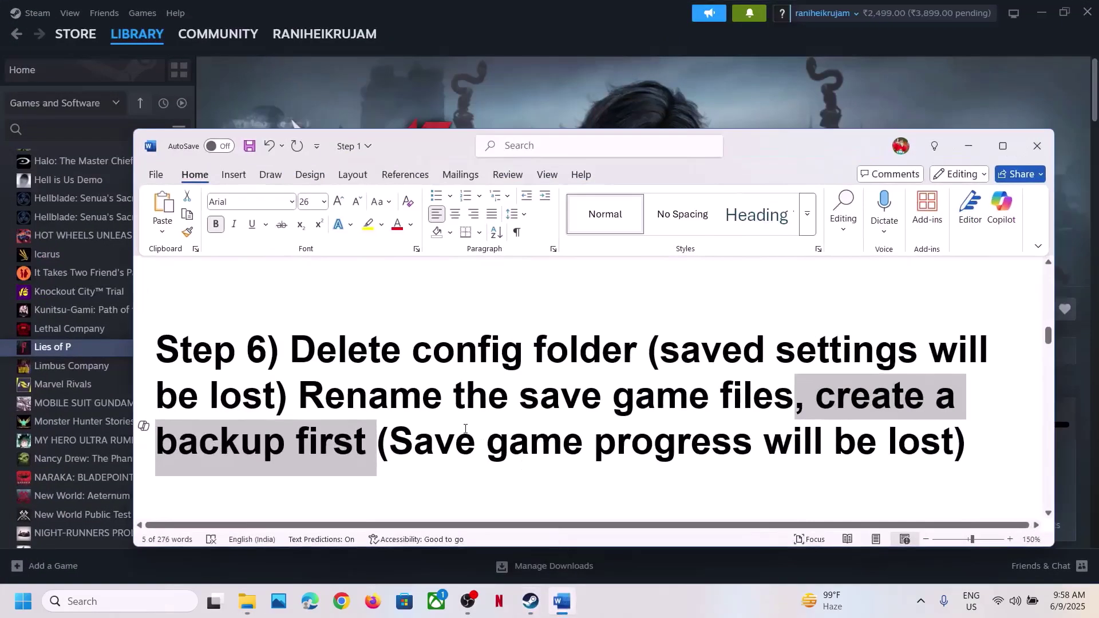
pyautogui.scroll(-4, 465, 428)
pyautogui.scroll(2, 465, 428)
pyautogui.scroll(-1, 465, 428)
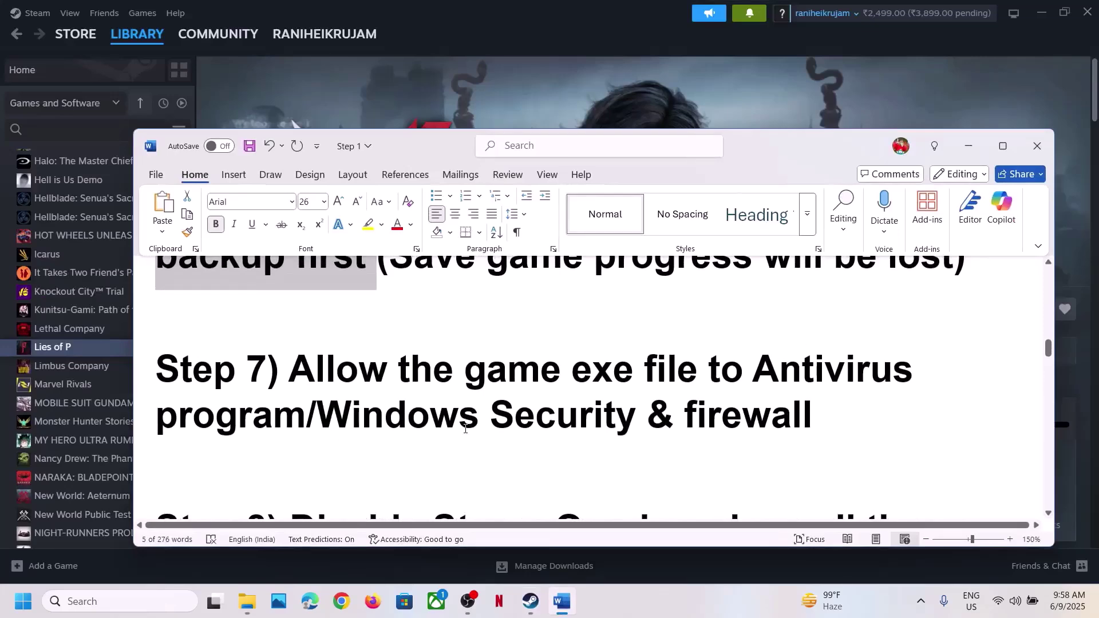
pyautogui.click(499, 82)
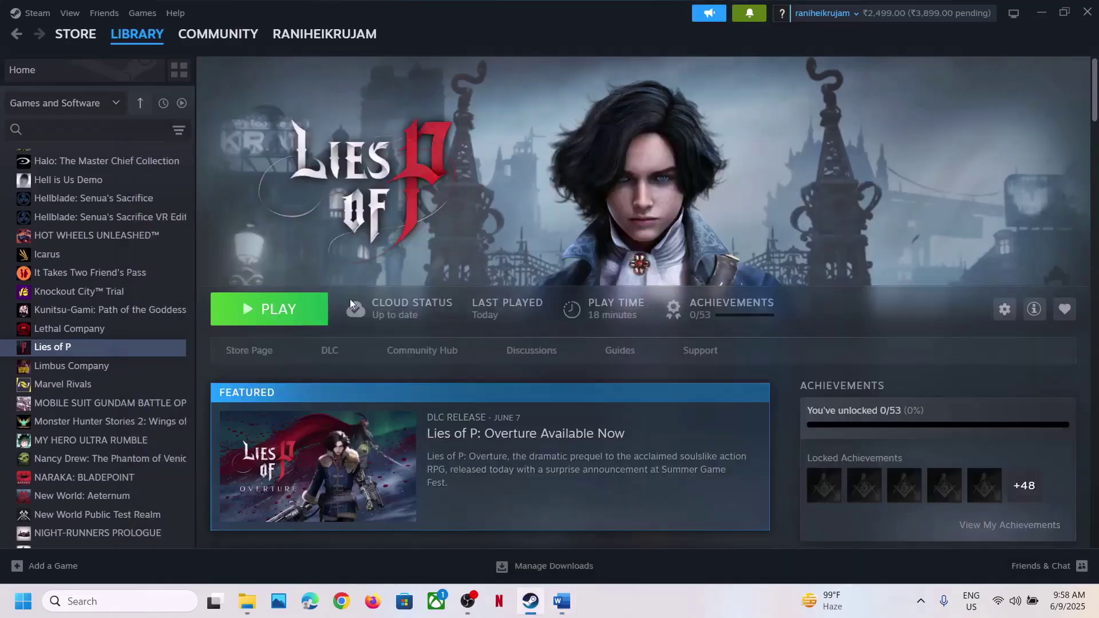
# Return to the Word checklist and highlight "Windows Security & firewall" in Step 7
pyautogui.click(568, 612)
pyautogui.moveTo(408, 382); pyautogui.dragTo(305, 422)
pyautogui.click(306, 421)
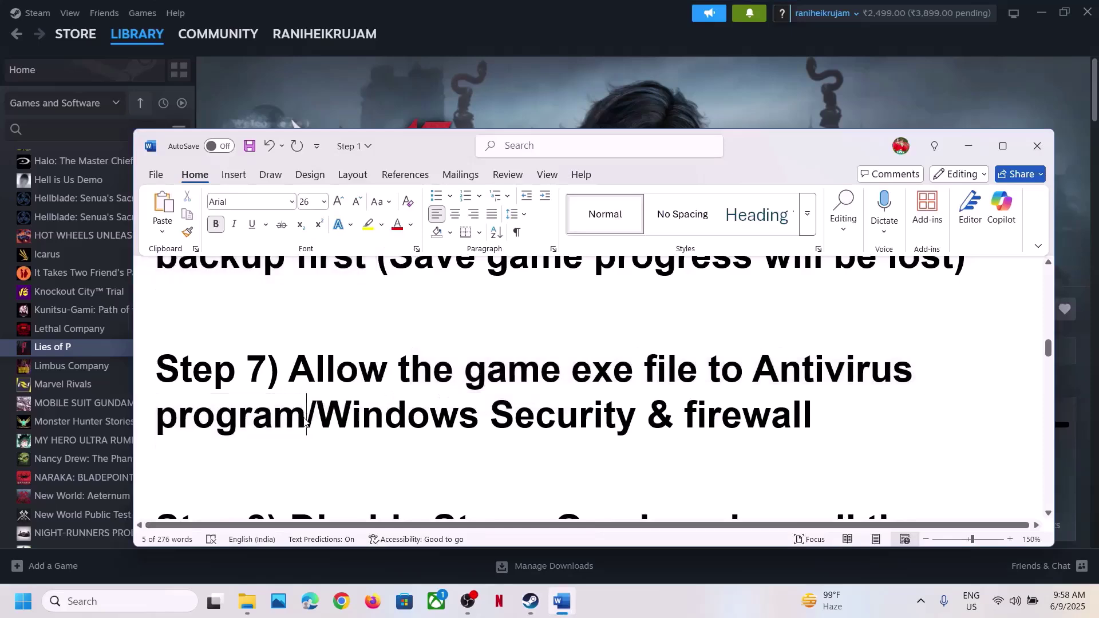
pyautogui.moveTo(401, 417); pyautogui.dragTo(813, 417)
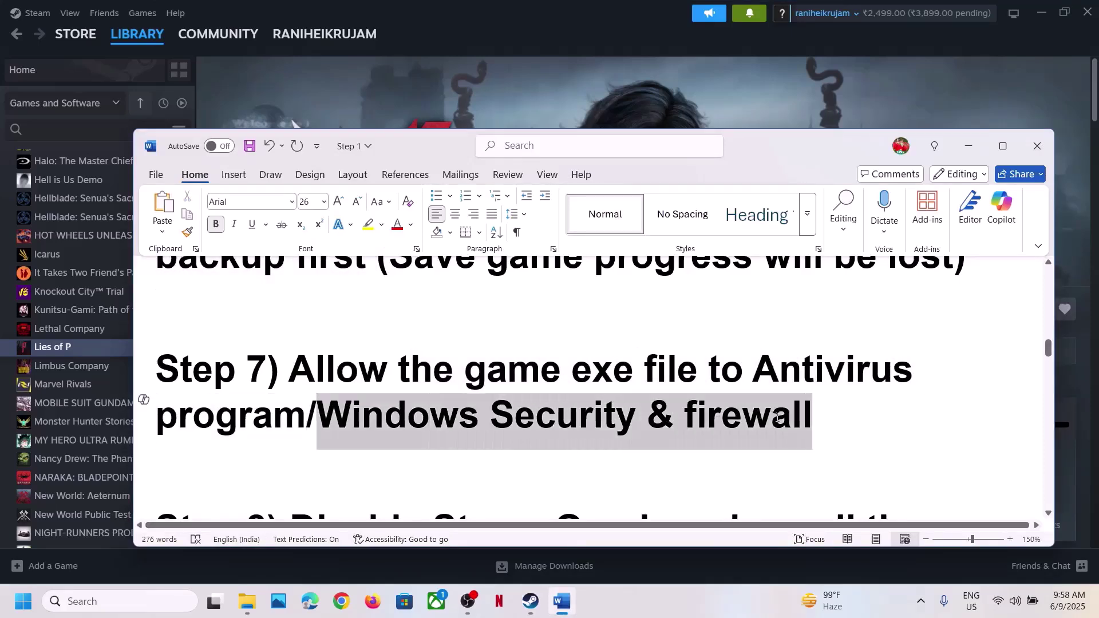
# Switch to Windows Settings and open Virus & threat protection from the Windows Security page under Privacy & security
pyautogui.click(648, 123)
pyautogui.press('super+i')
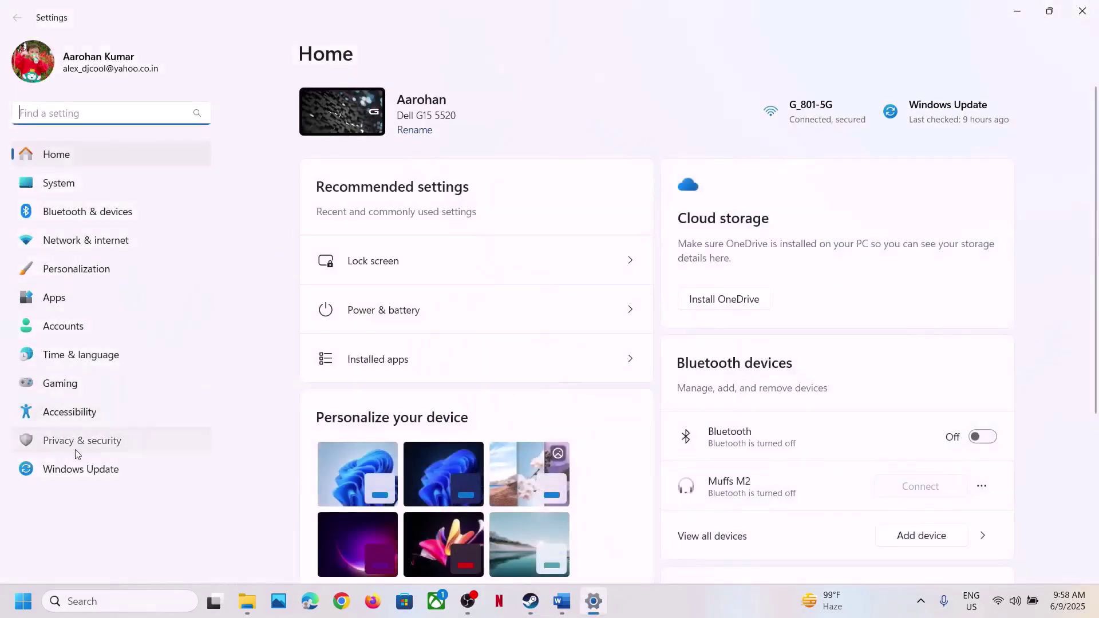
pyautogui.click(76, 450)
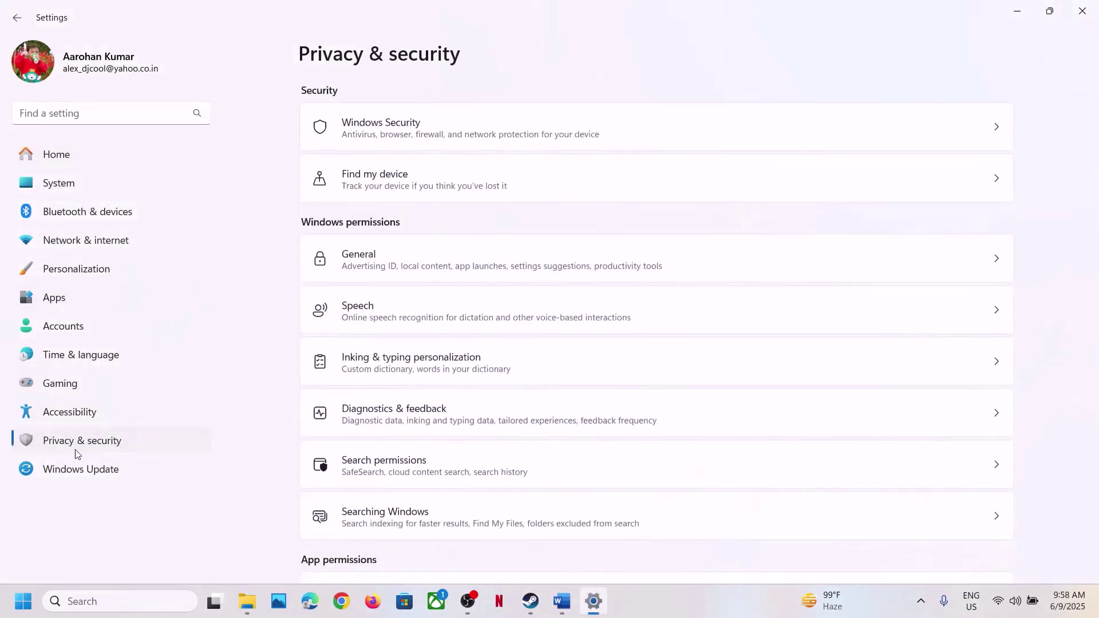
pyautogui.click(391, 140)
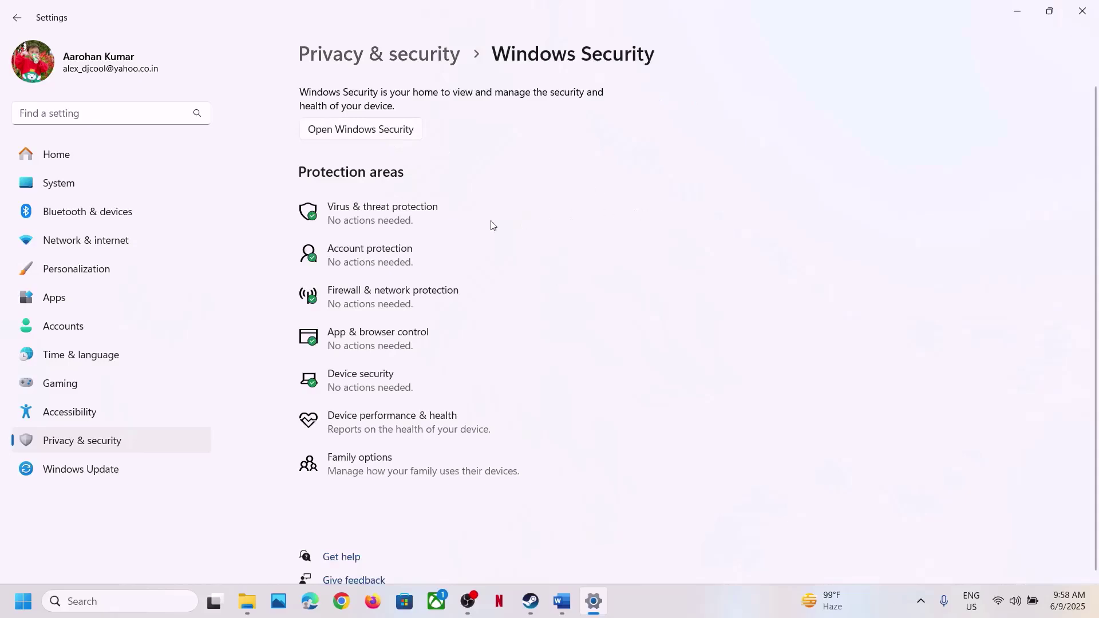
pyautogui.click(402, 215)
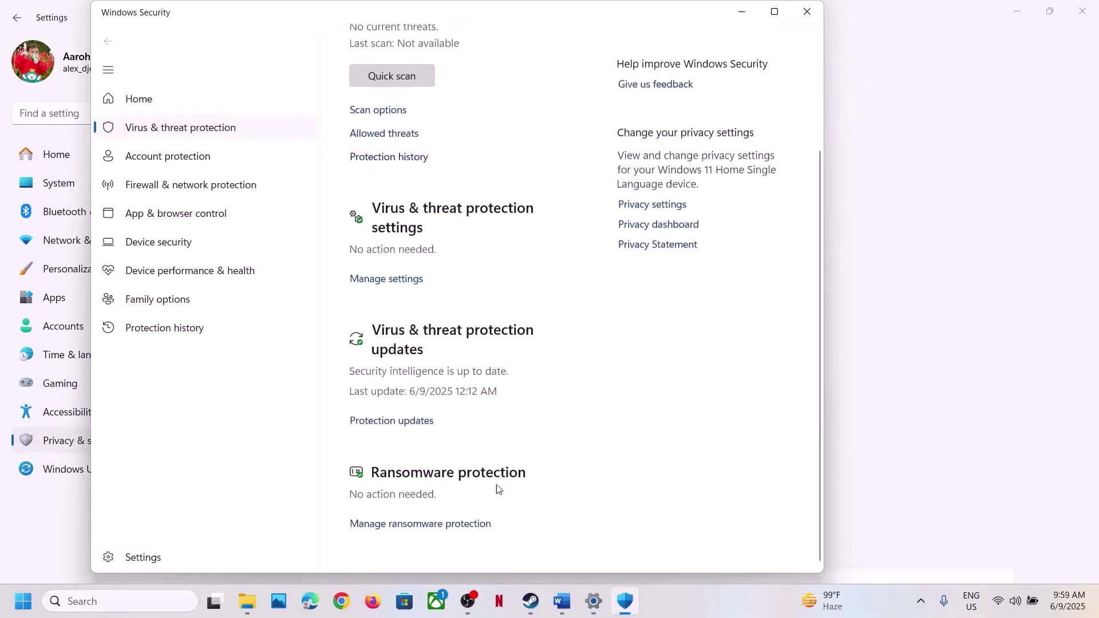
# Turn on Controlled folder access in Ransomware protection and open the page for allowing an app through it
pyautogui.click(437, 523)
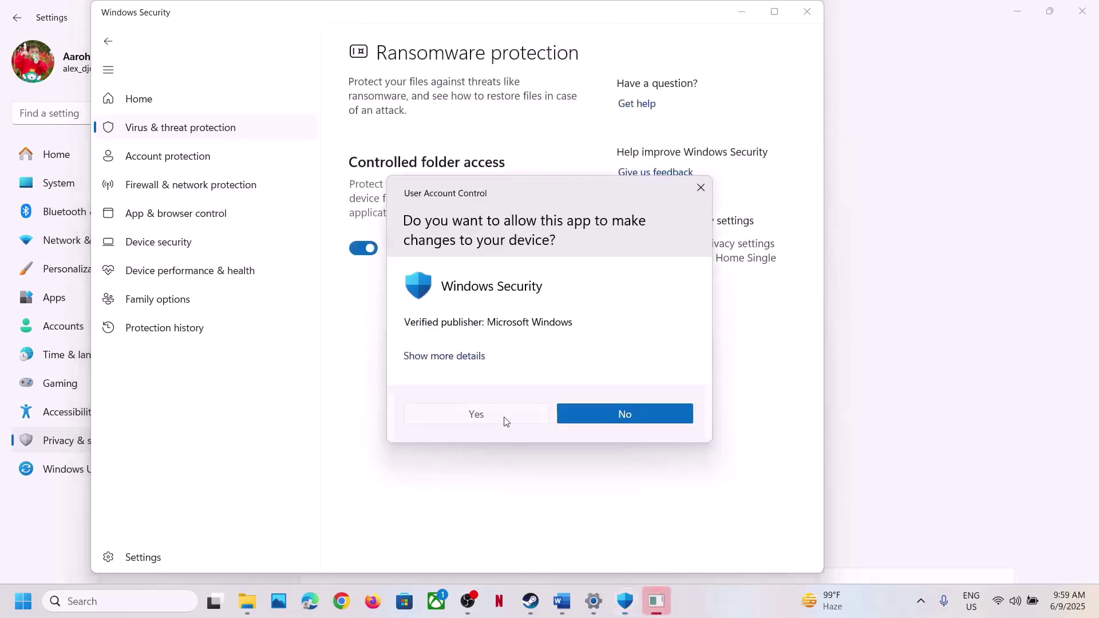
pyautogui.click(506, 422)
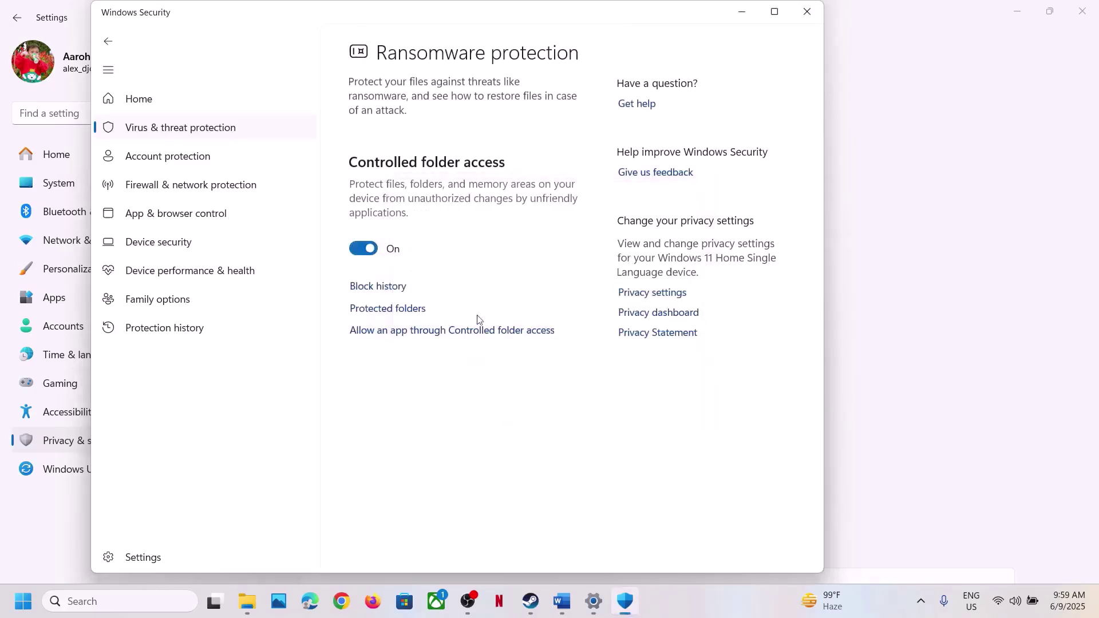
pyautogui.click(435, 332)
pyautogui.click(463, 417)
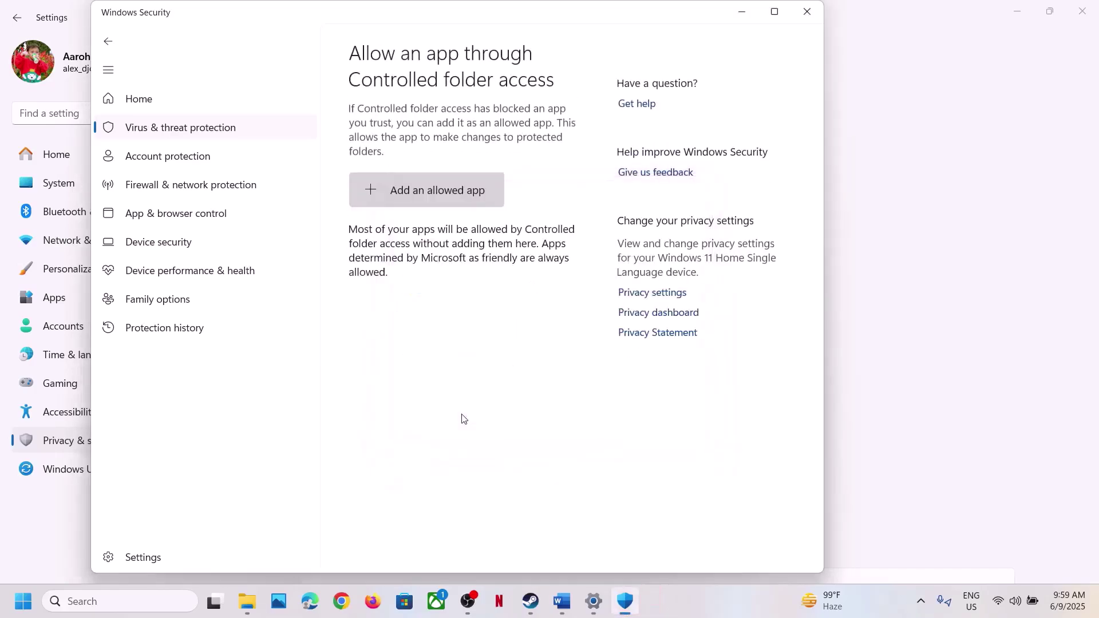
# Start adding an allowed app by browsing to the Steam folder in C:\Program Files (x86)
pyautogui.click(406, 193)
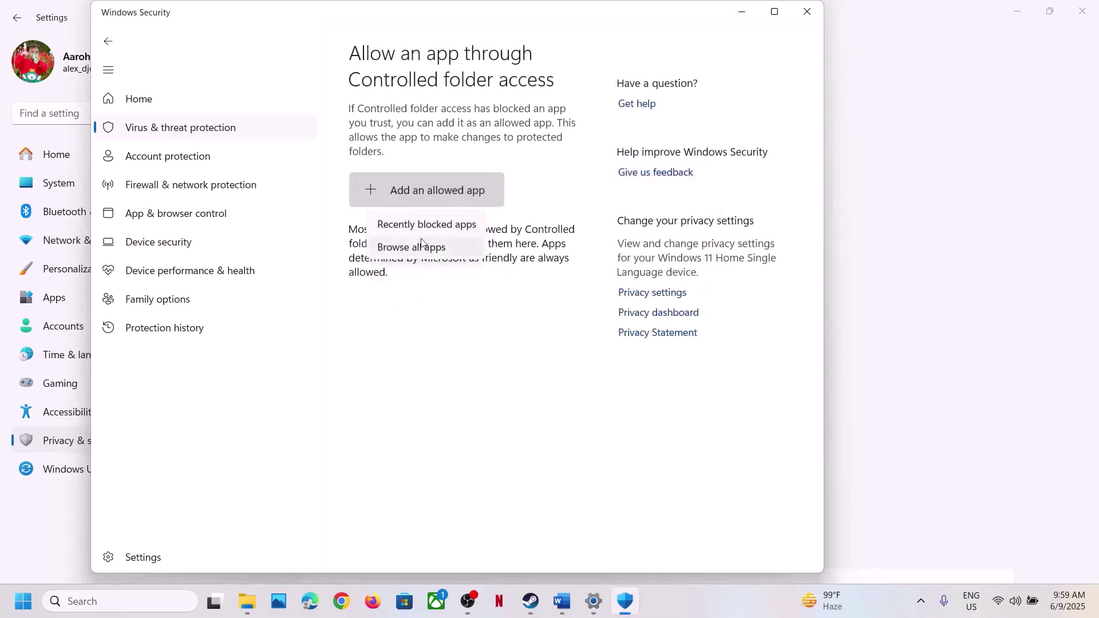
pyautogui.click(416, 248)
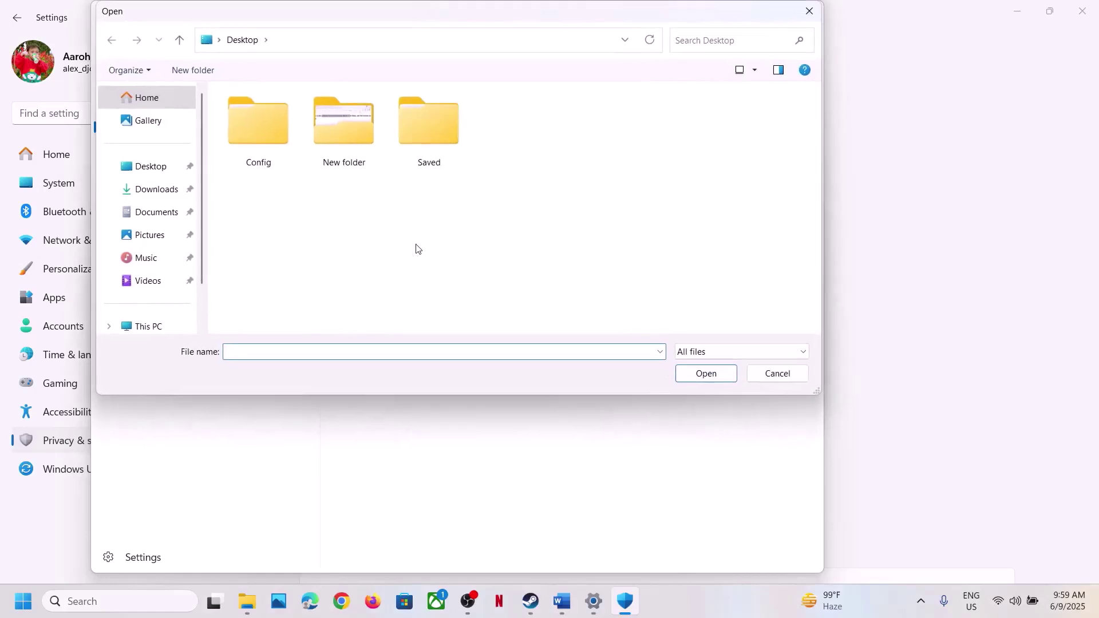
pyautogui.click(149, 324)
pyautogui.doubleClick(317, 123)
pyautogui.scroll(-2, 317, 138)
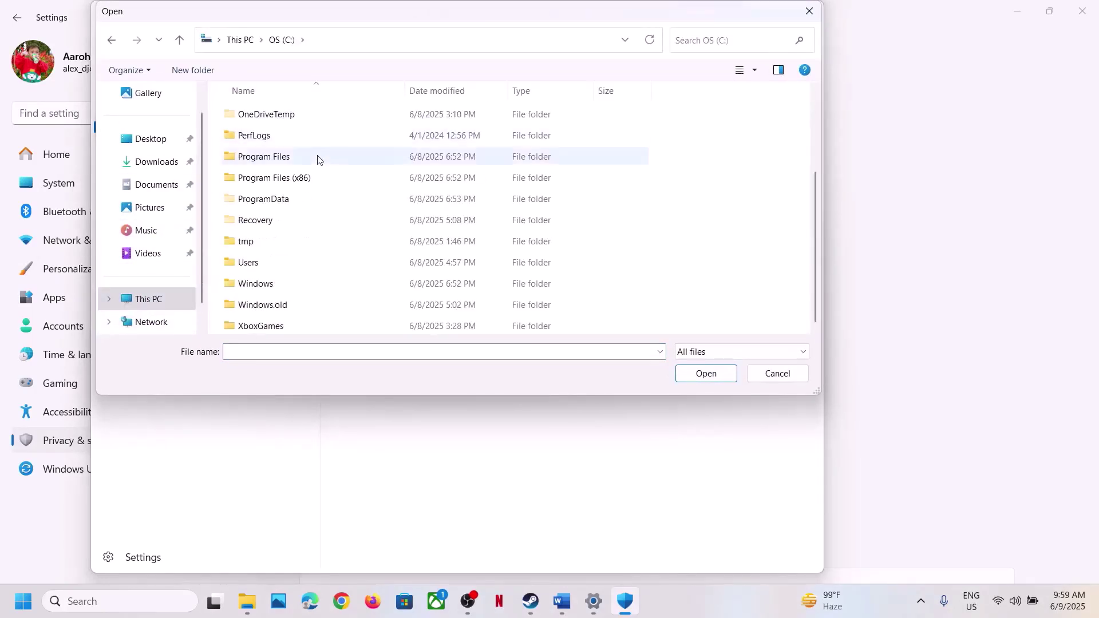
pyautogui.doubleClick(288, 181)
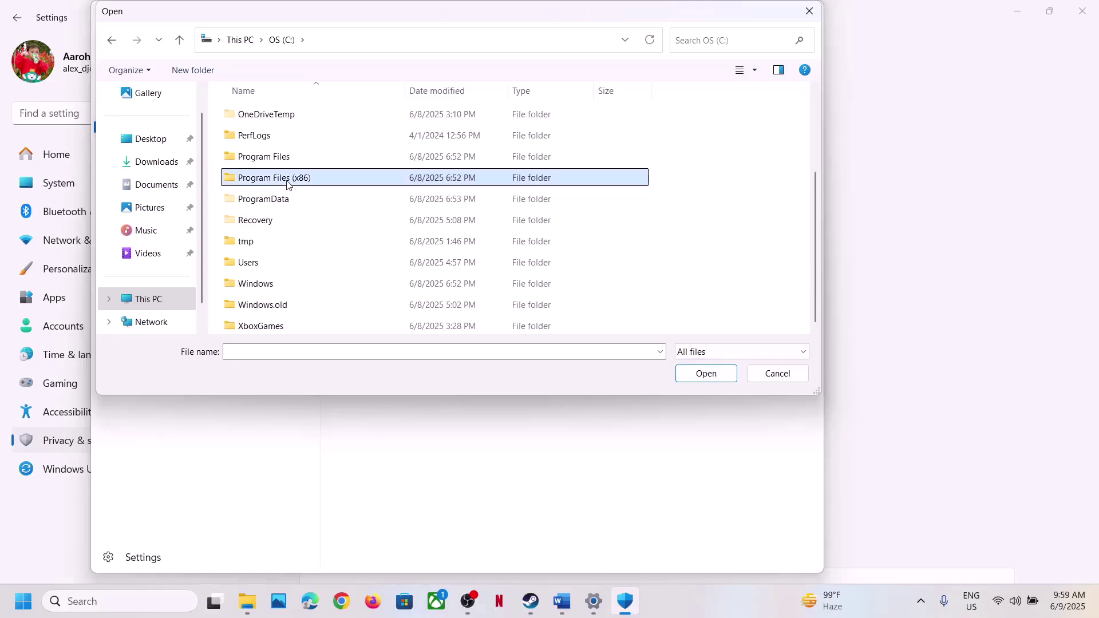
pyautogui.scroll(-5, 286, 183)
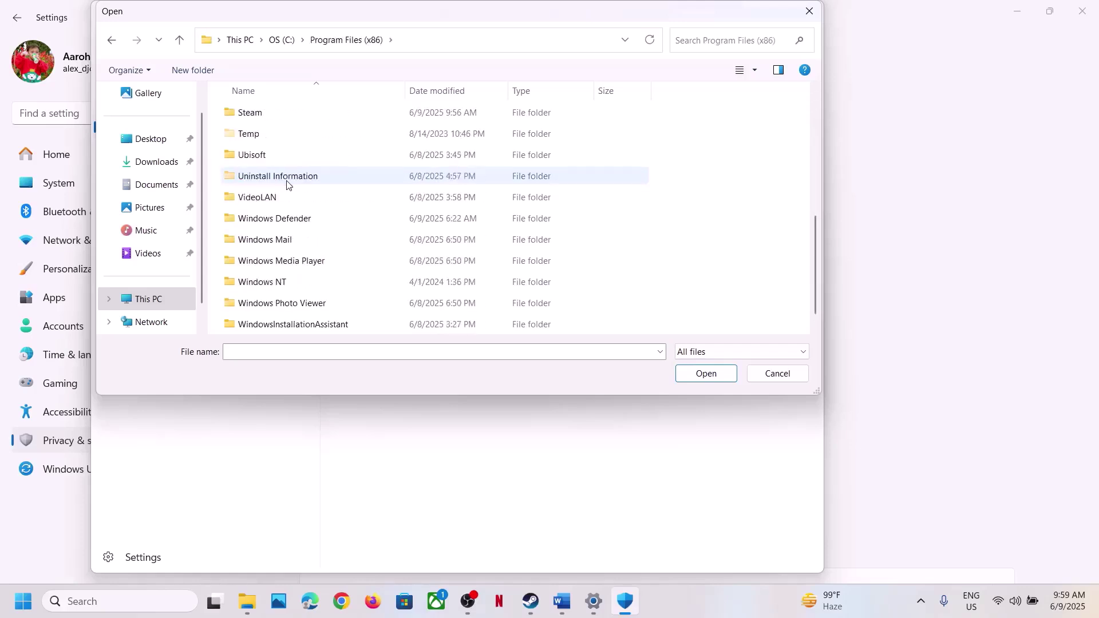
pyautogui.doubleClick(243, 117)
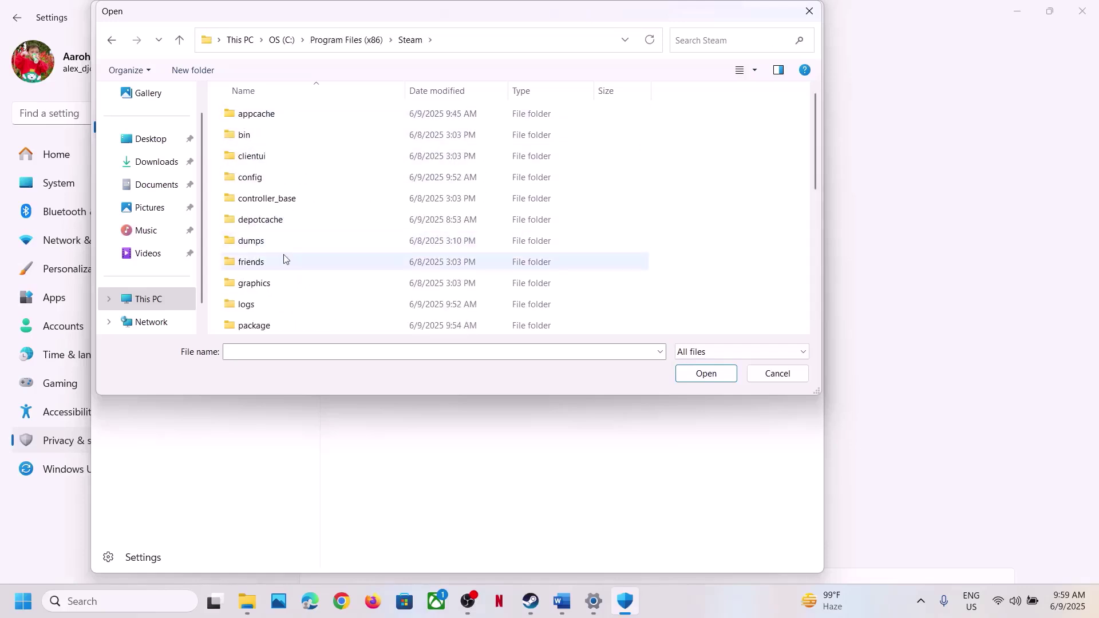
# Allow the LOP application from steamapps\common\Lies of P through Controlled folder access
pyautogui.scroll(-5, 283, 257)
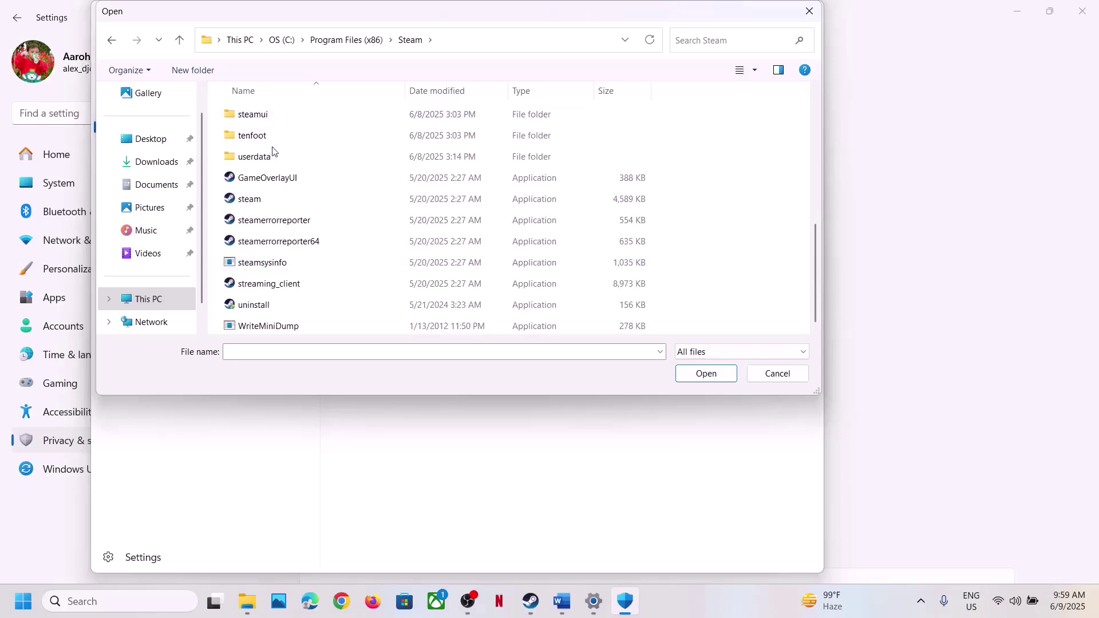
pyautogui.scroll(2, 272, 151)
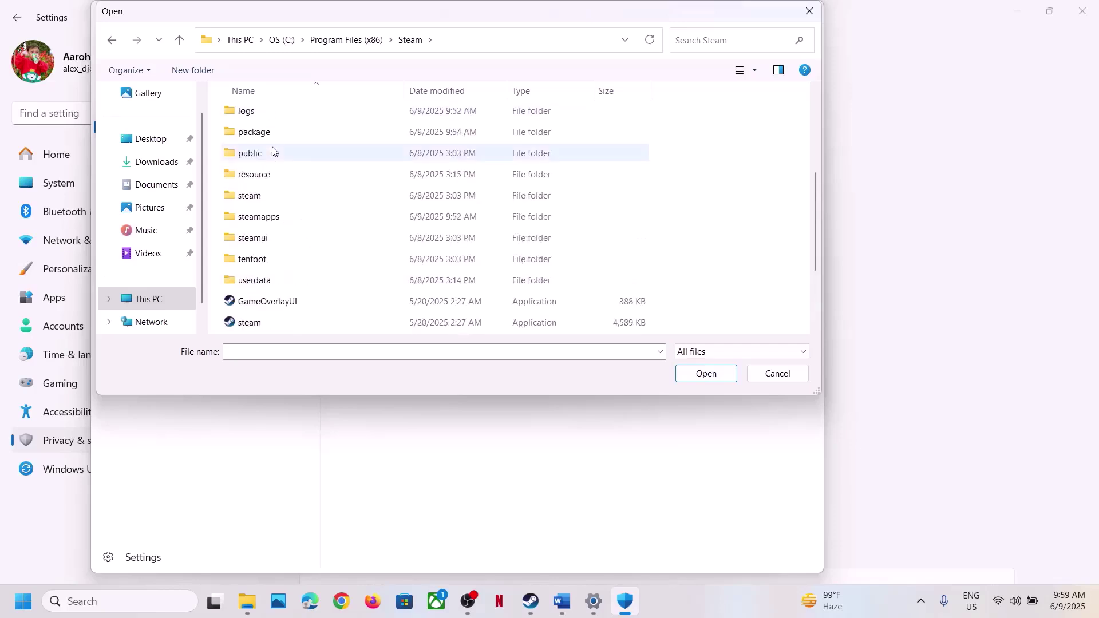
pyautogui.doubleClick(267, 223)
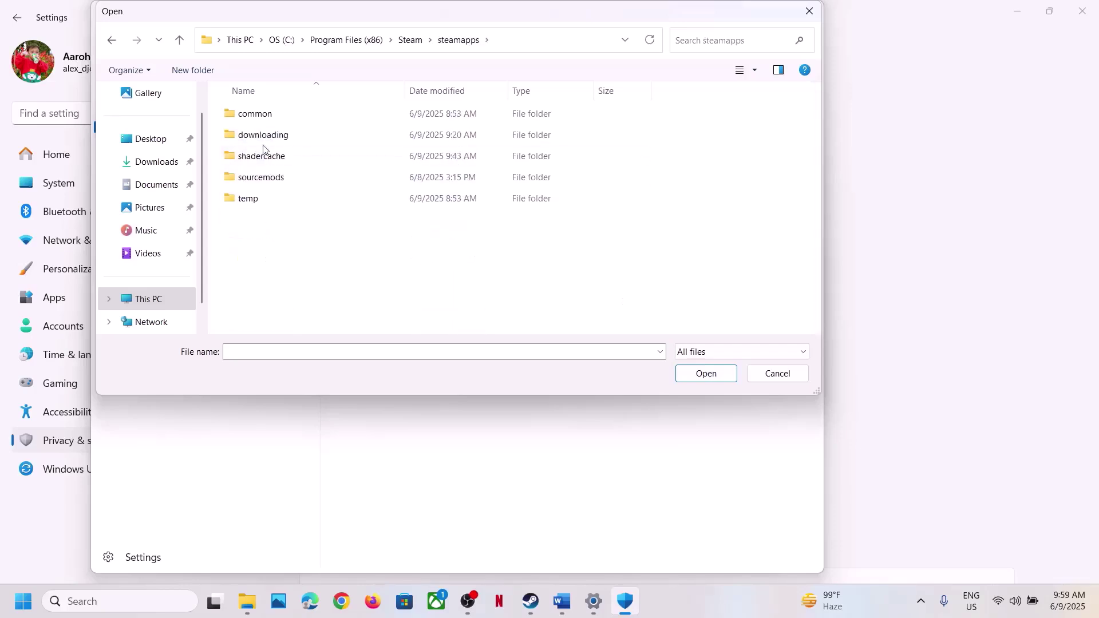
pyautogui.doubleClick(246, 119)
pyautogui.doubleClick(276, 120)
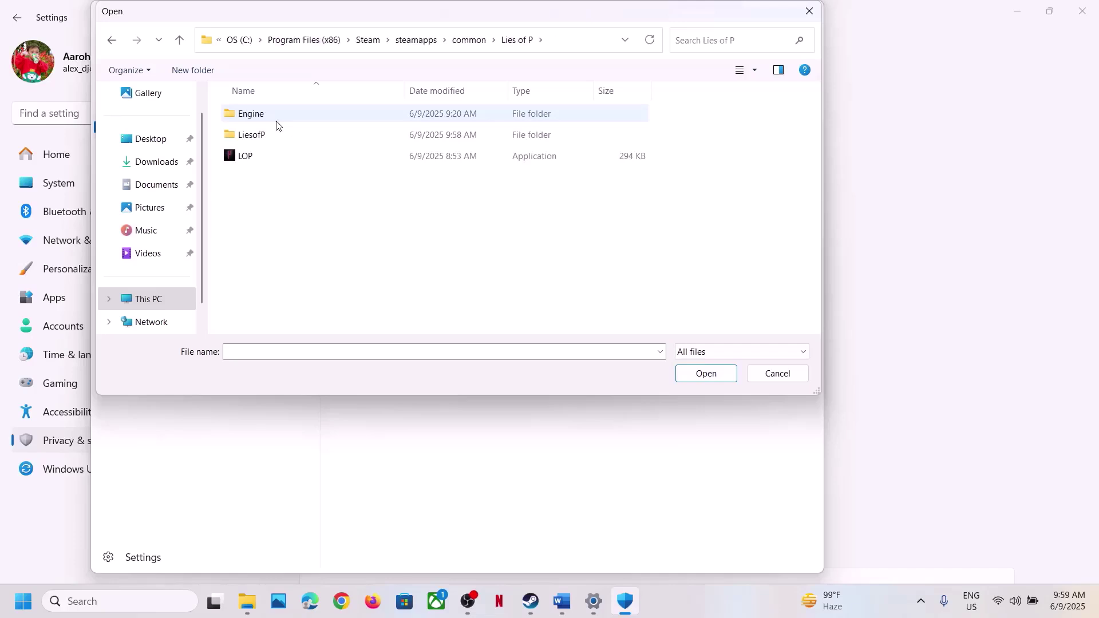
pyautogui.click(253, 156)
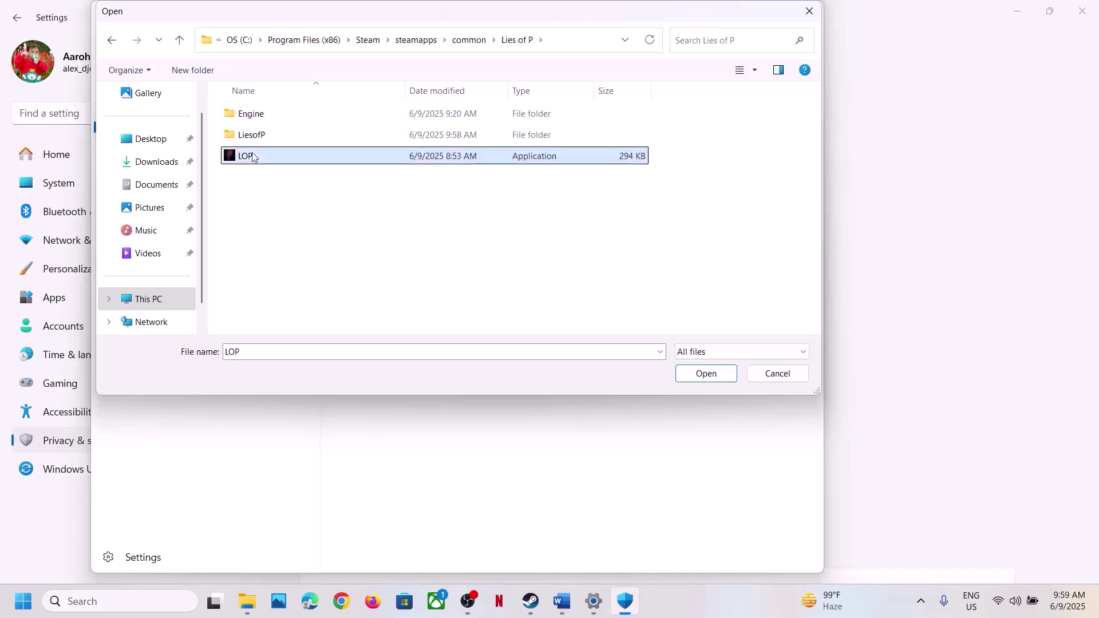
pyautogui.click(704, 375)
# Allow LOP-Win64-Shipping from LiesofP\Binaries\Win64 through Controlled folder access as well and close Windows Security
pyautogui.click(435, 191)
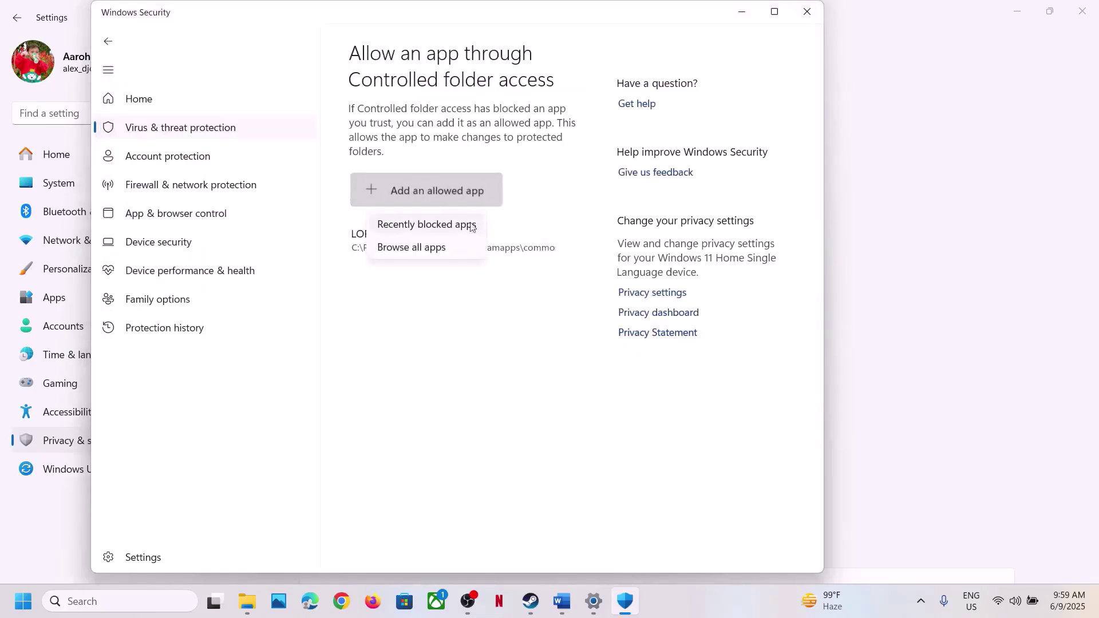
pyautogui.click(439, 247)
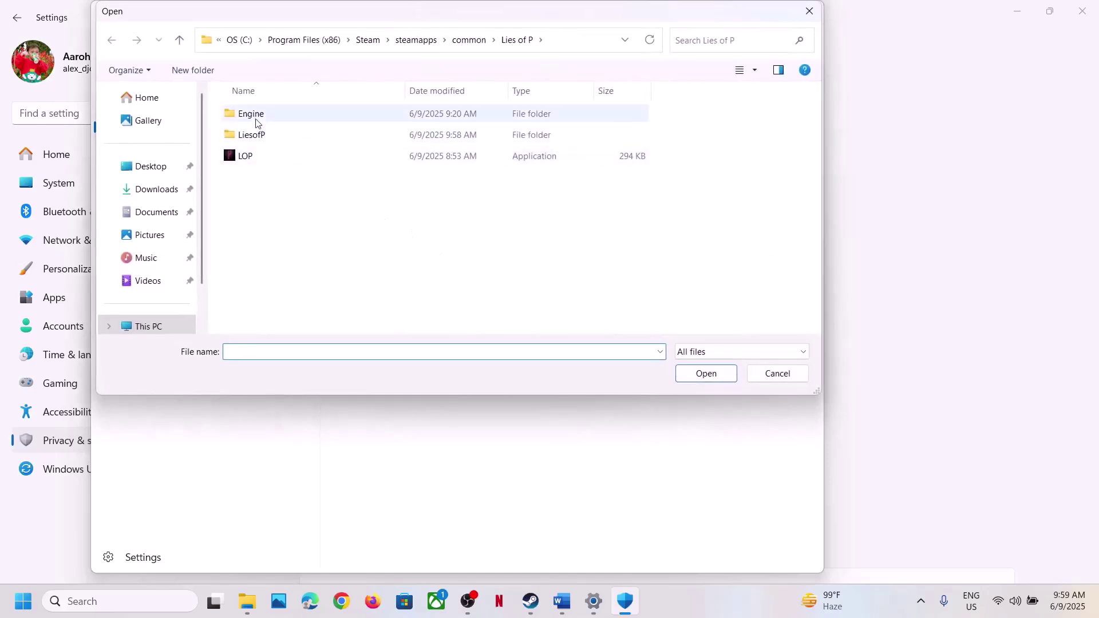
pyautogui.doubleClick(252, 136)
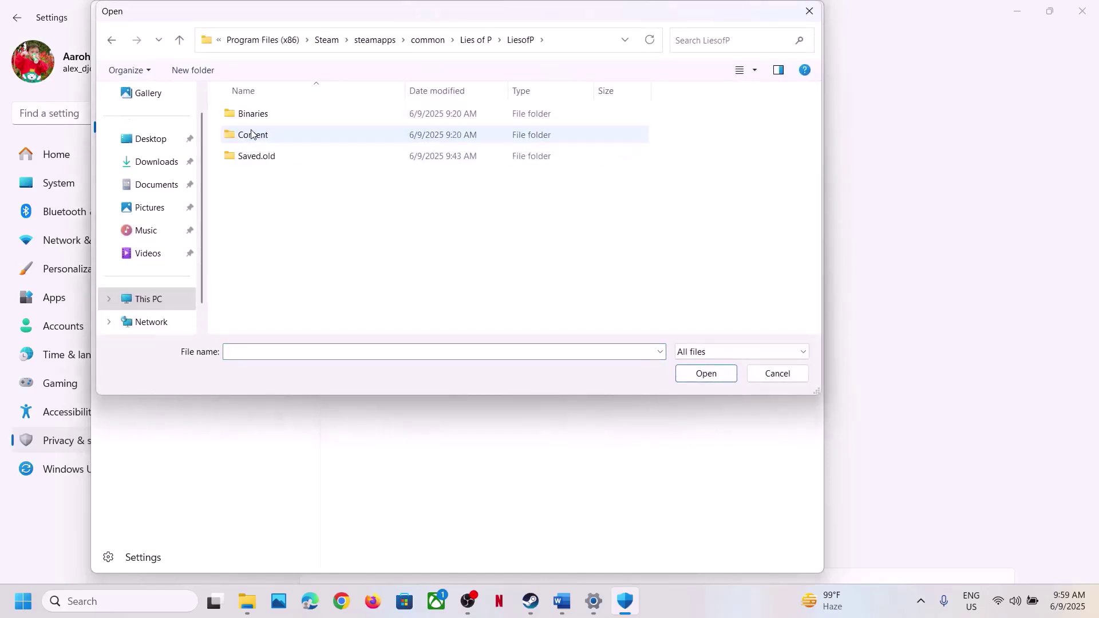
pyautogui.doubleClick(250, 124)
pyautogui.doubleClick(250, 124)
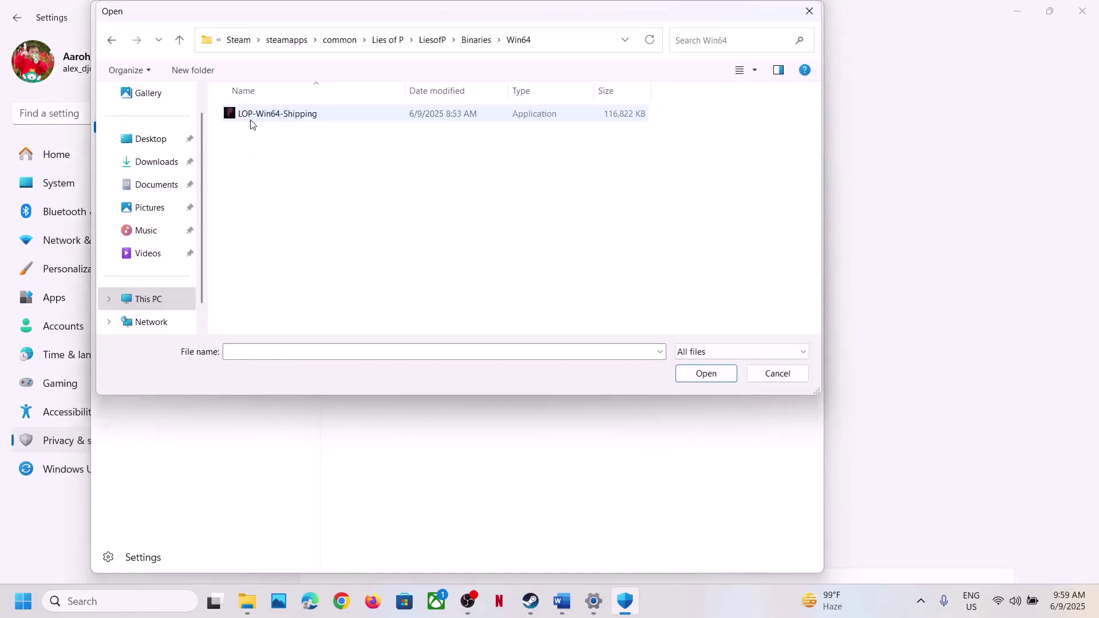
pyautogui.click(316, 117)
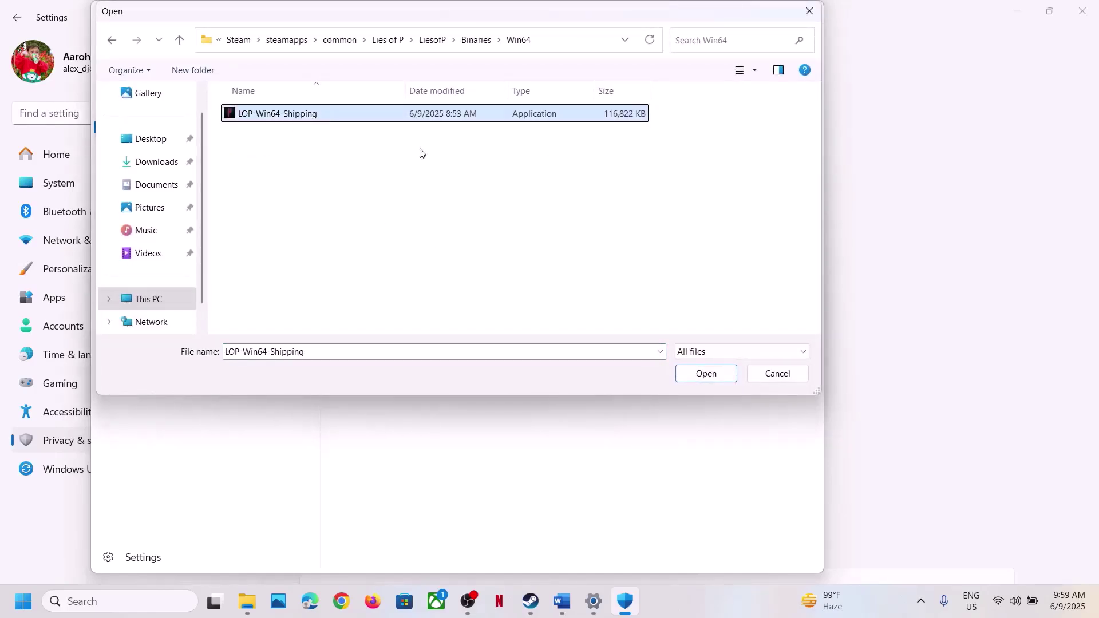
pyautogui.click(687, 375)
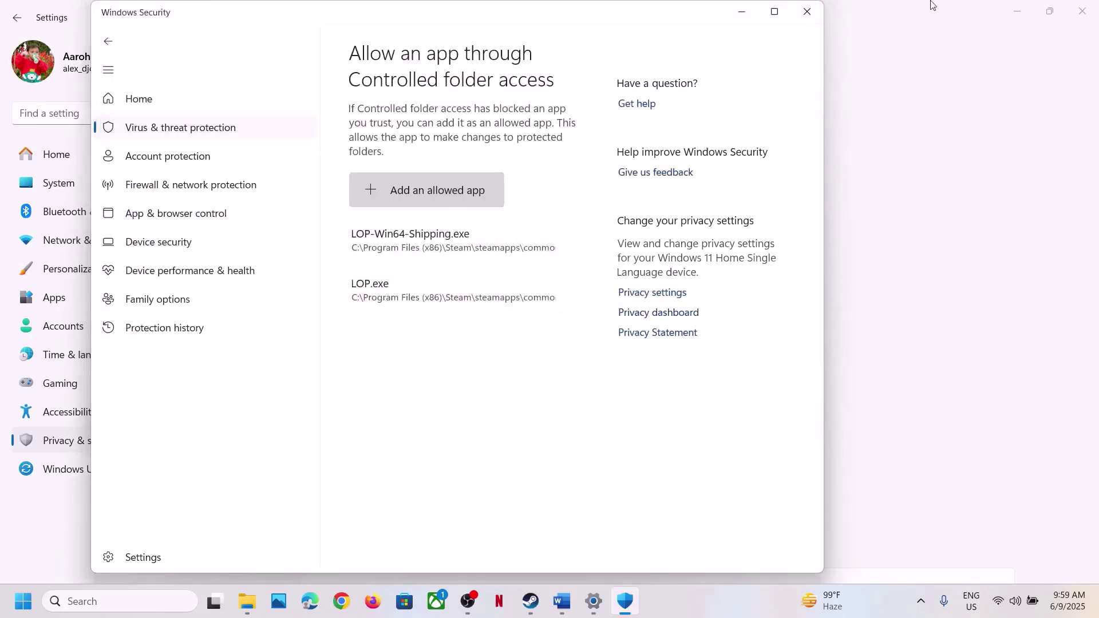
pyautogui.click(807, 11)
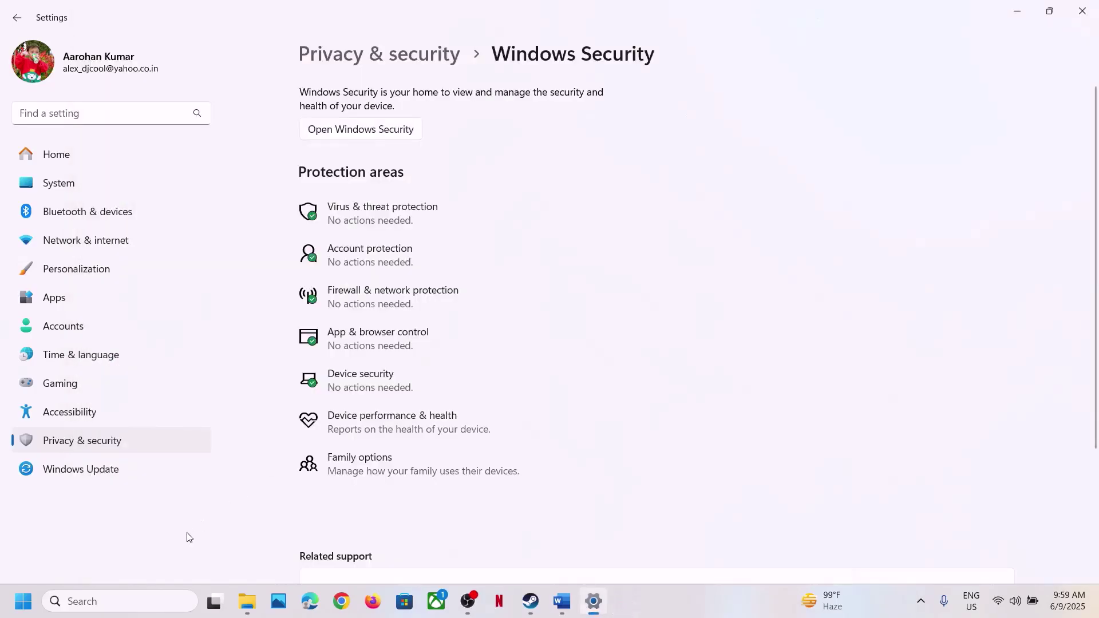
# Open Control Panel through Windows search and go to Windows Defender Firewall under System and Security
pyautogui.click(130, 597)
pyautogui.write('ontrol')
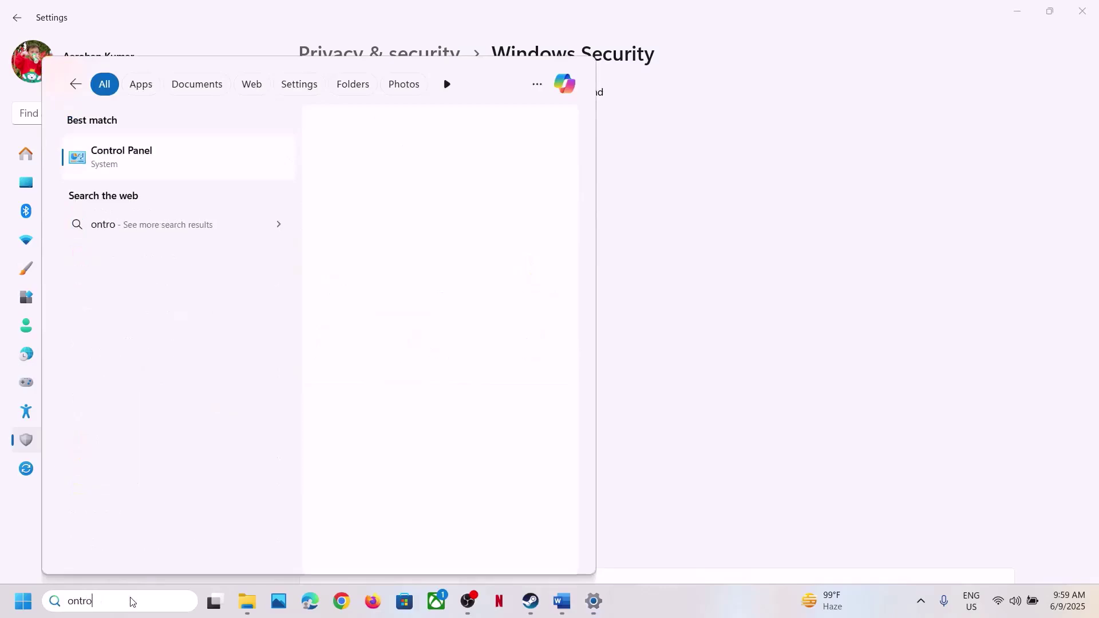
pyautogui.press('Return')
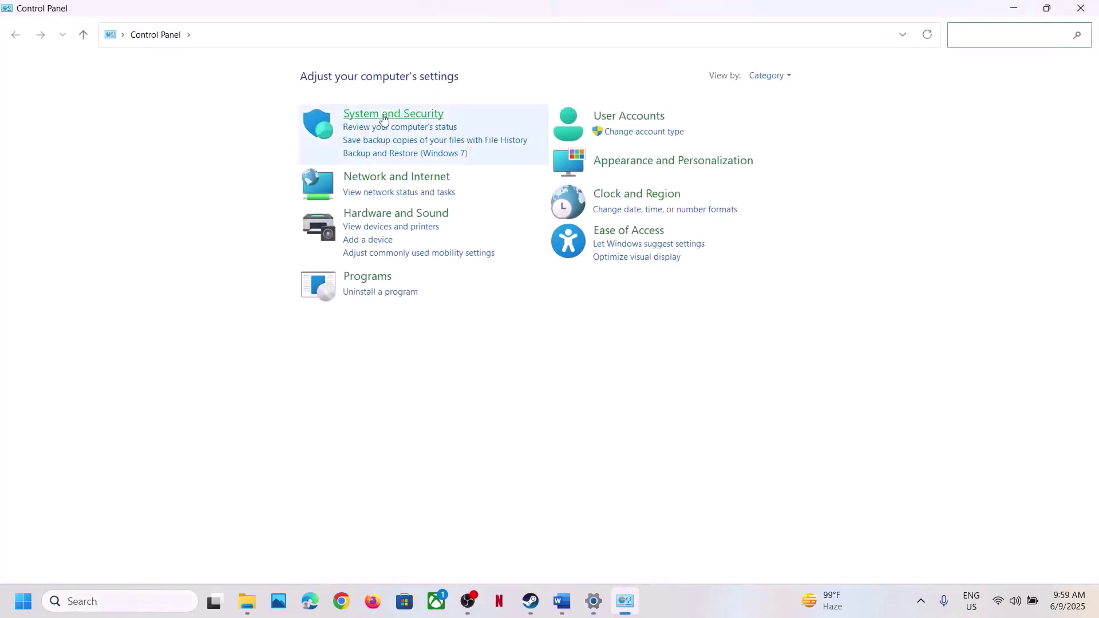
pyautogui.click(382, 120)
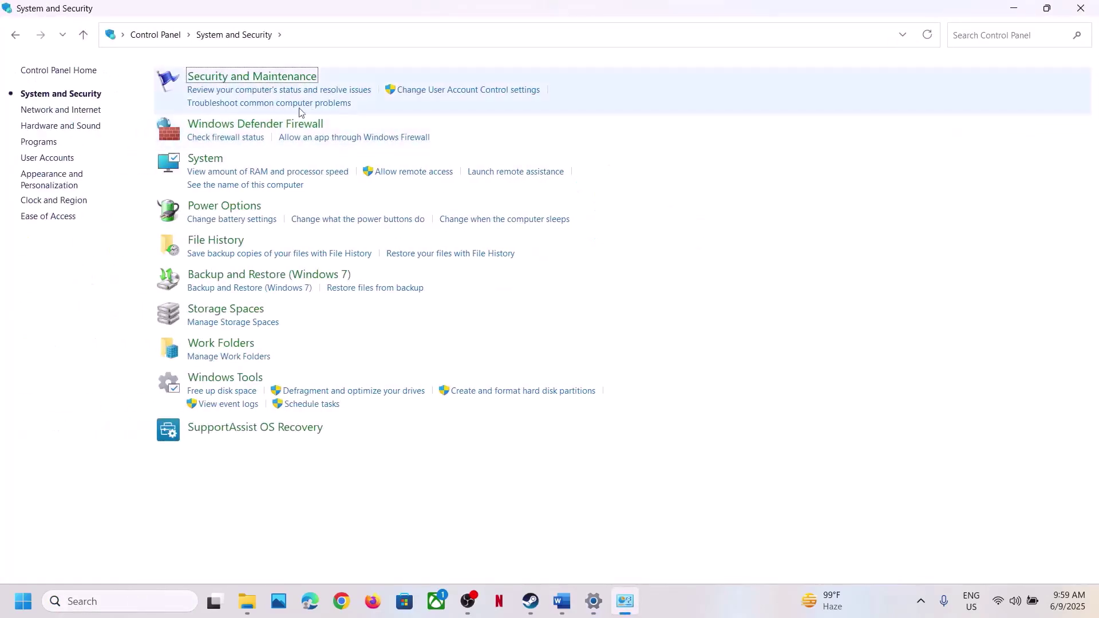
pyautogui.click(241, 123)
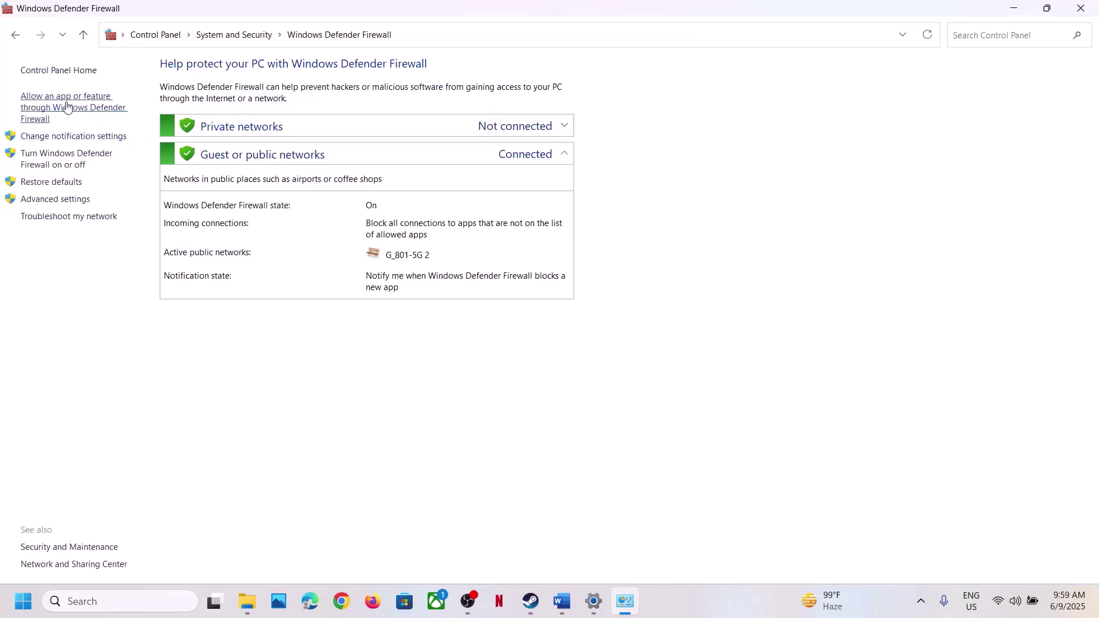
# Unlock the Windows Defender Firewall allowed apps list for changes and start browsing for another app to allow
pyautogui.click(90, 109)
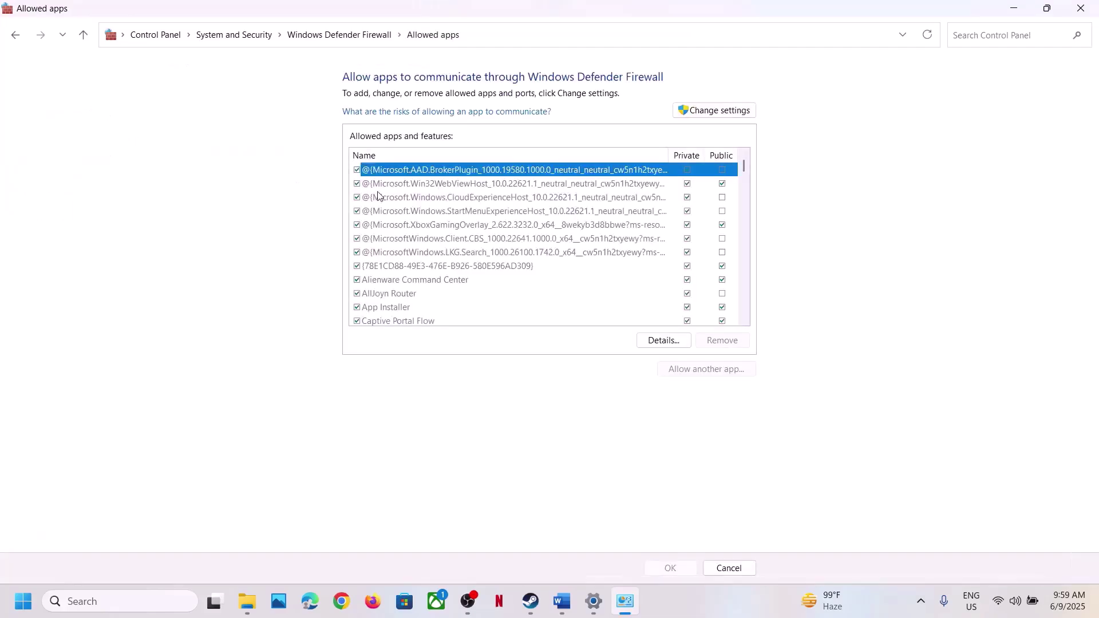
pyautogui.click(732, 110)
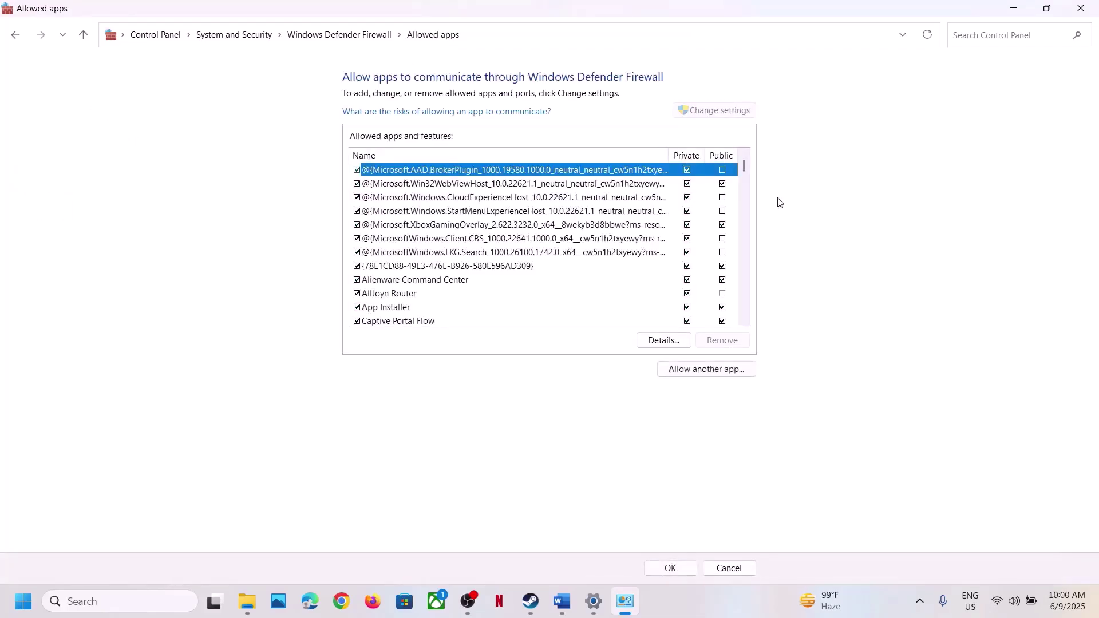
pyautogui.click(707, 369)
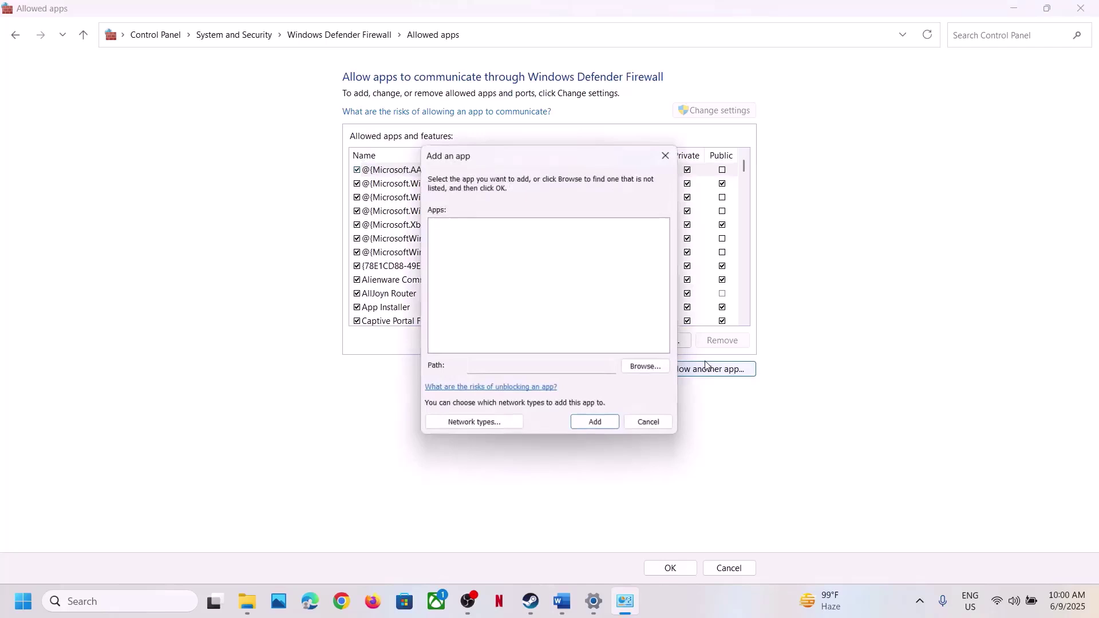
pyautogui.click(642, 369)
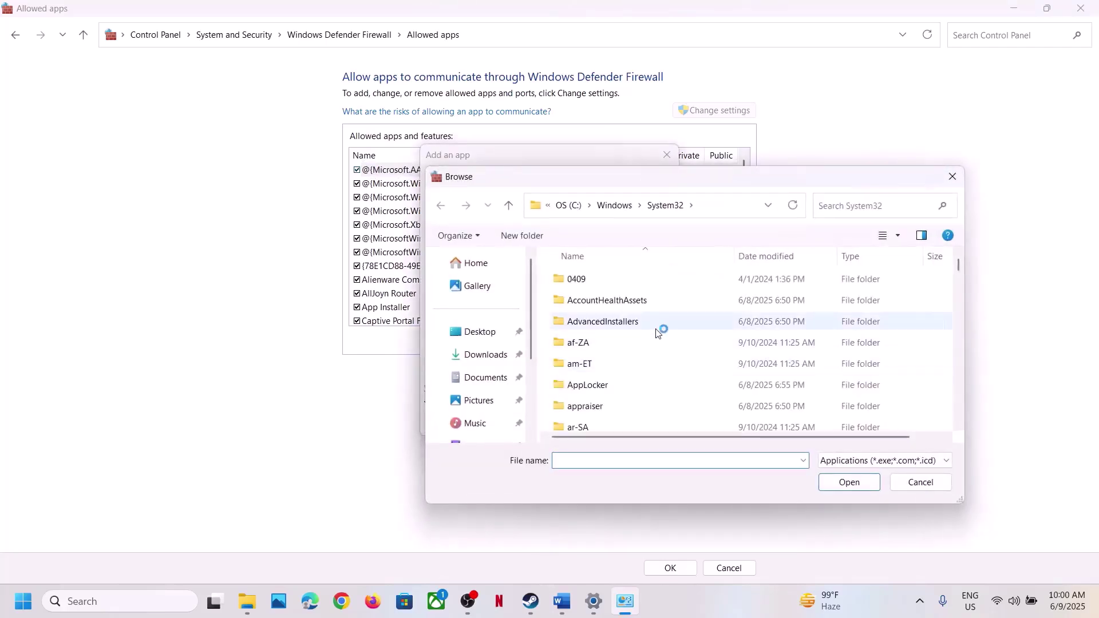
# Minimize the AudioDriverInstaller console window and browse to the Steam folder in C:\Program Files (x86)
pyautogui.scroll(-3, 498, 383)
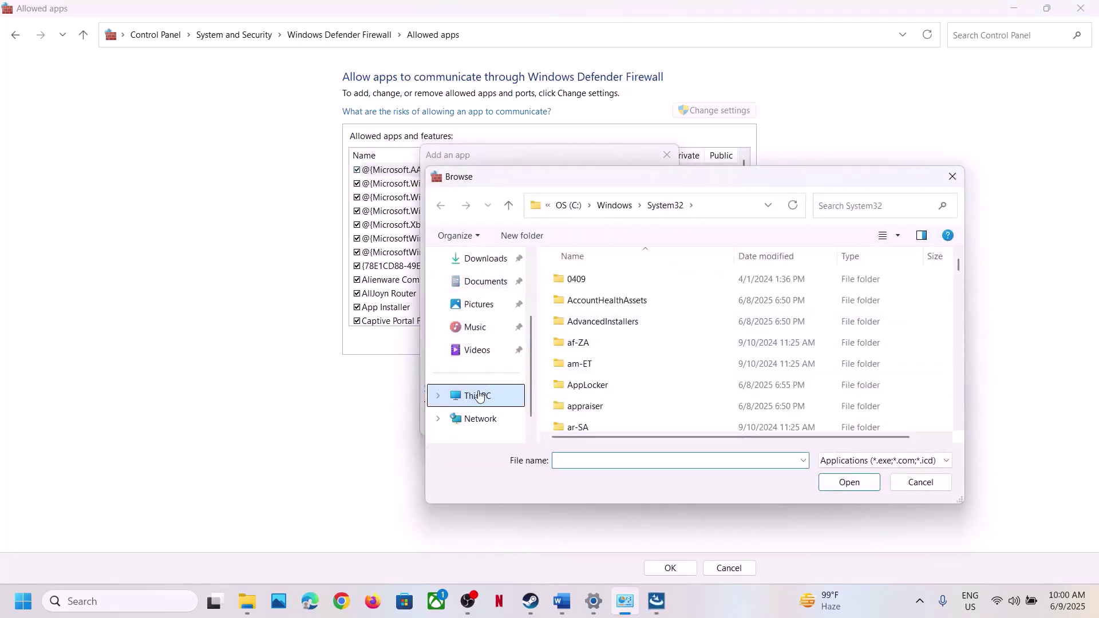
pyautogui.click(479, 395)
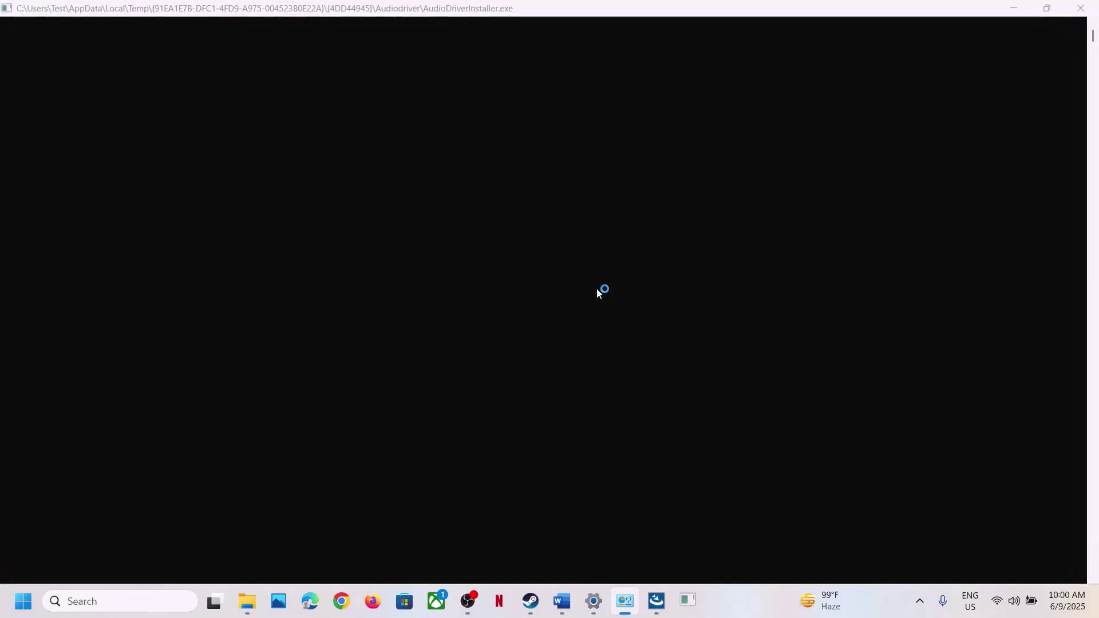
pyautogui.click(1014, 9)
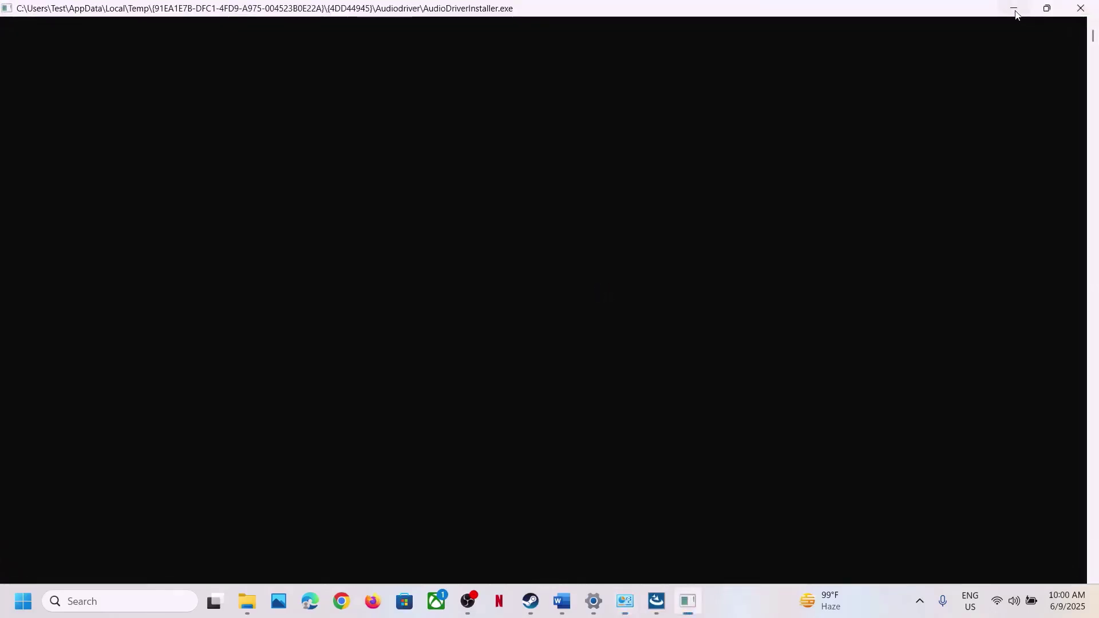
pyautogui.scroll(-2, 626, 354)
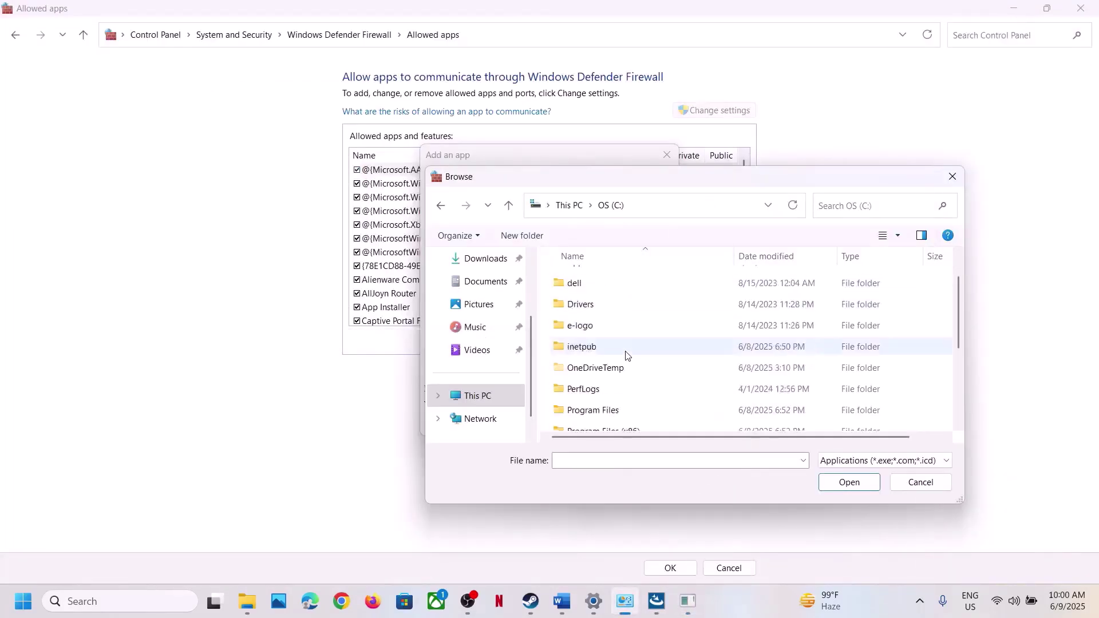
pyautogui.doubleClick(615, 364)
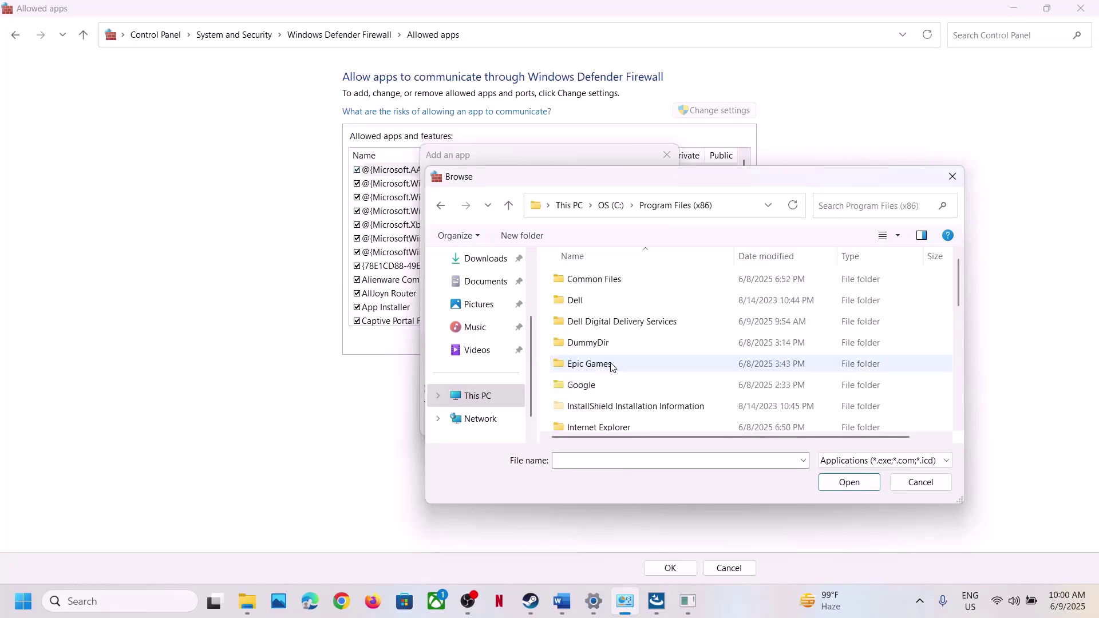
pyautogui.scroll(-3, 612, 366)
pyautogui.doubleClick(598, 378)
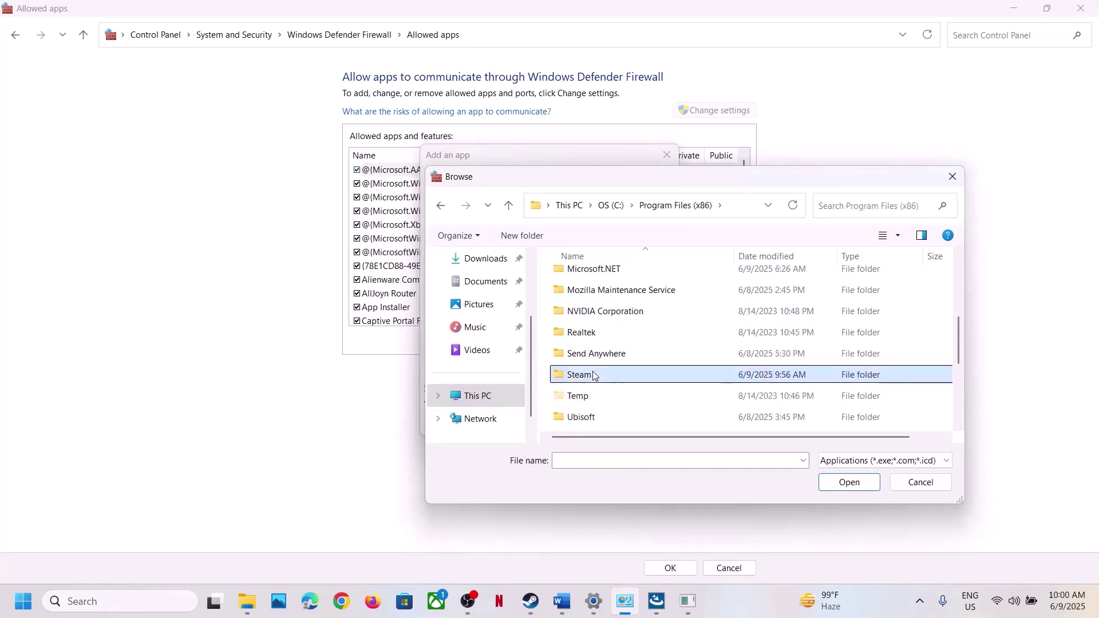
# Add the LOP application from steamapps\common\Lies of P to the firewall's allowed apps
pyautogui.scroll(-2, 594, 375)
pyautogui.scroll(-1, 598, 367)
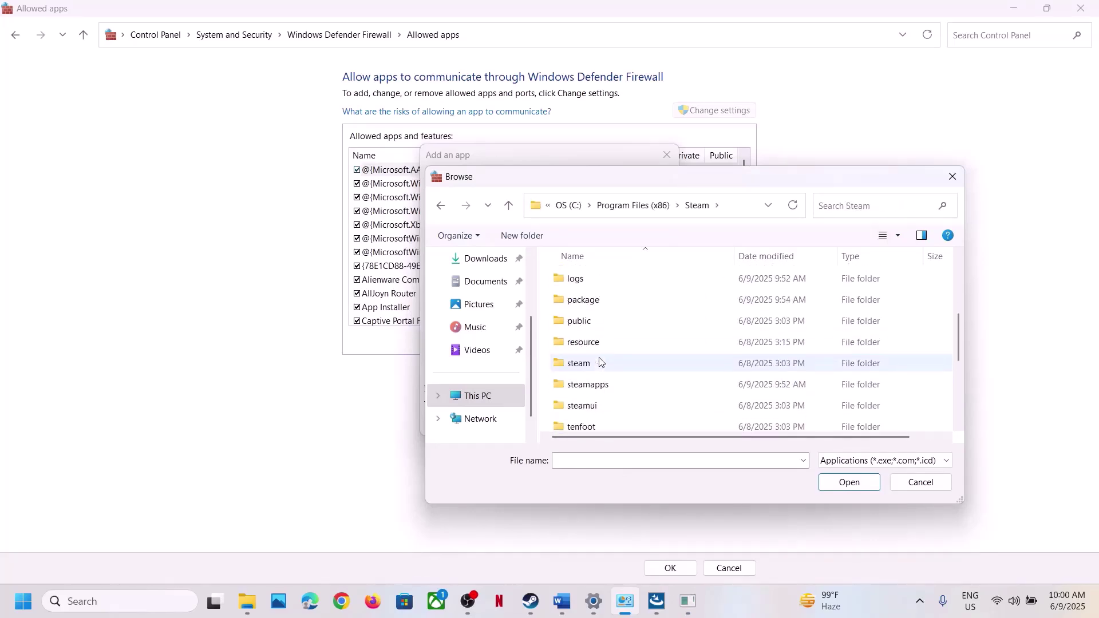
pyautogui.click(589, 387)
pyautogui.doubleClick(589, 386)
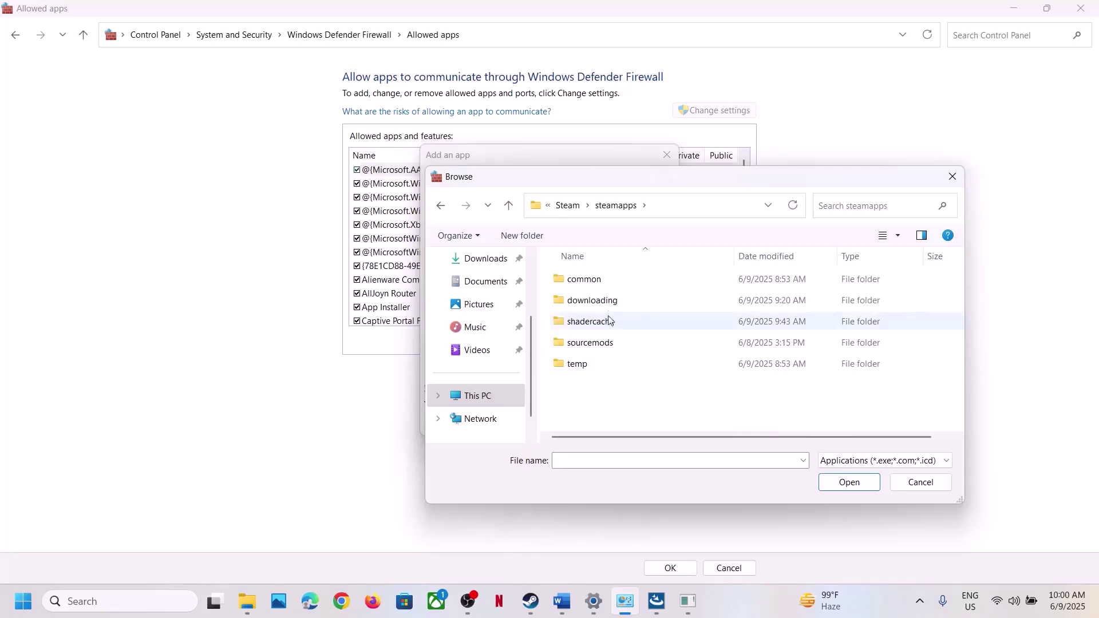
pyautogui.doubleClick(592, 282)
pyautogui.doubleClick(613, 282)
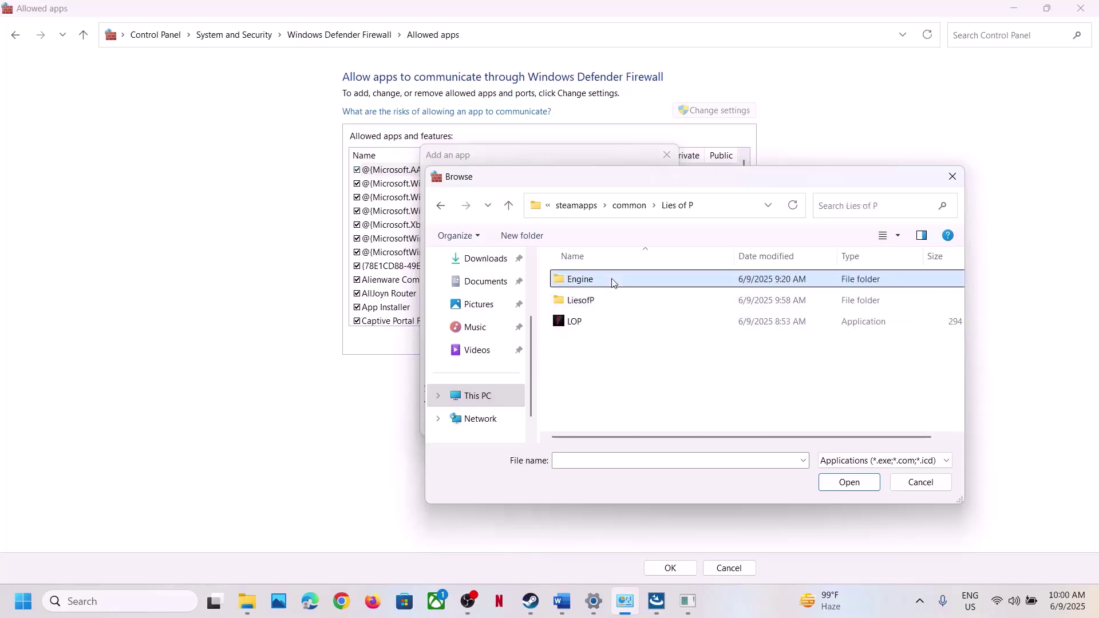
pyautogui.click(578, 324)
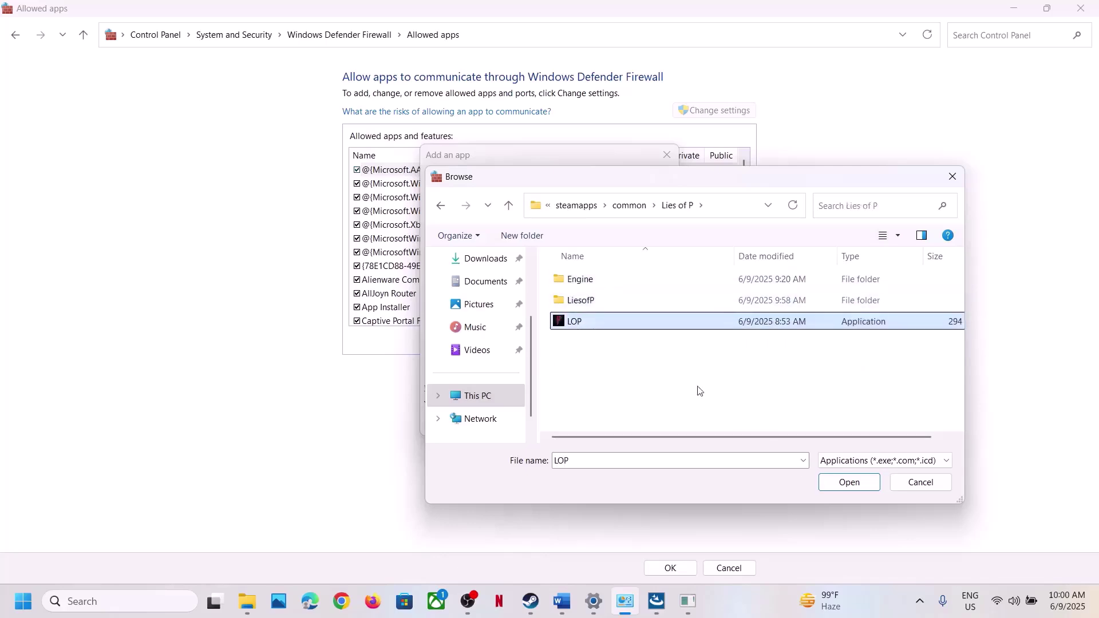
pyautogui.click(836, 491)
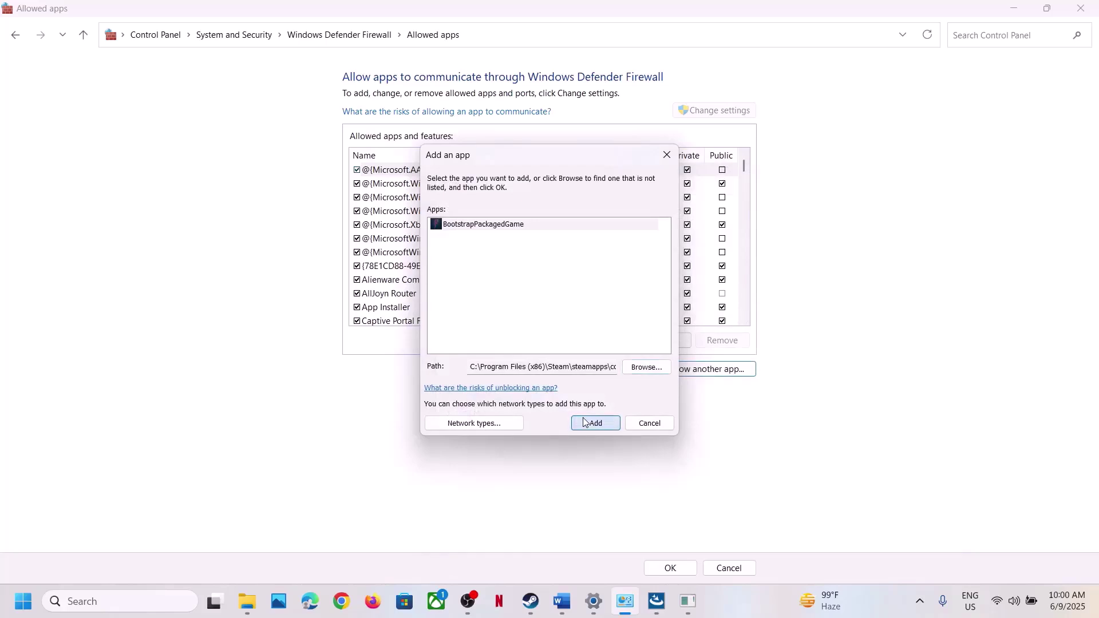
pyautogui.click(584, 423)
# Add LOP-Win64-Shipping from LiesofP\Binaries\Win64 to the firewall's allowed apps and close the Control Panel and Settings windows
pyautogui.click(654, 351)
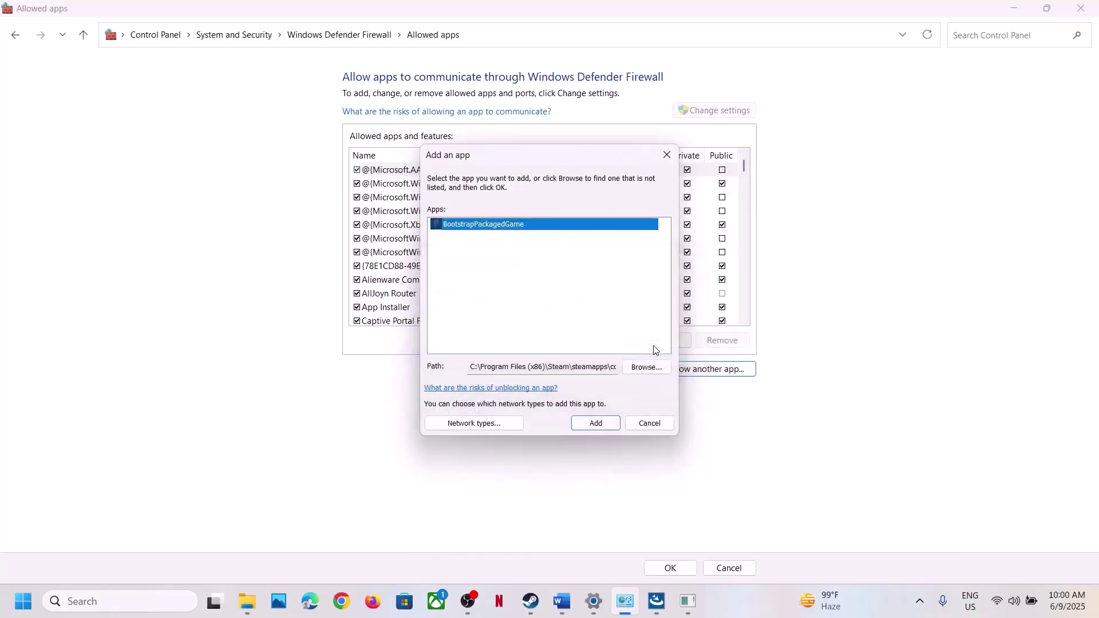
pyautogui.click(646, 367)
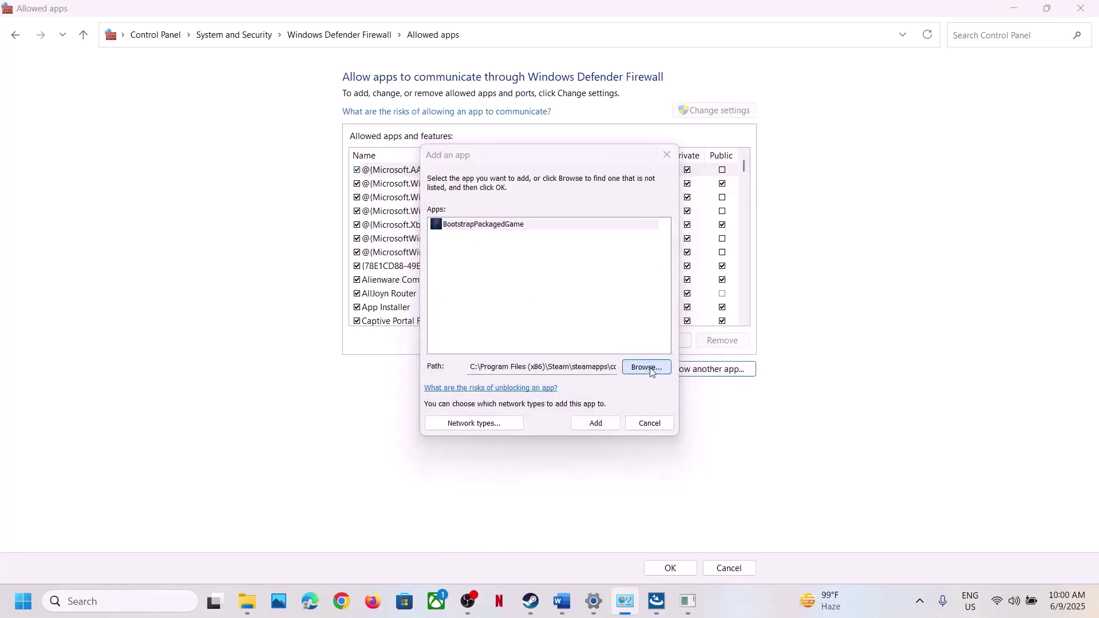
pyautogui.doubleClick(616, 303)
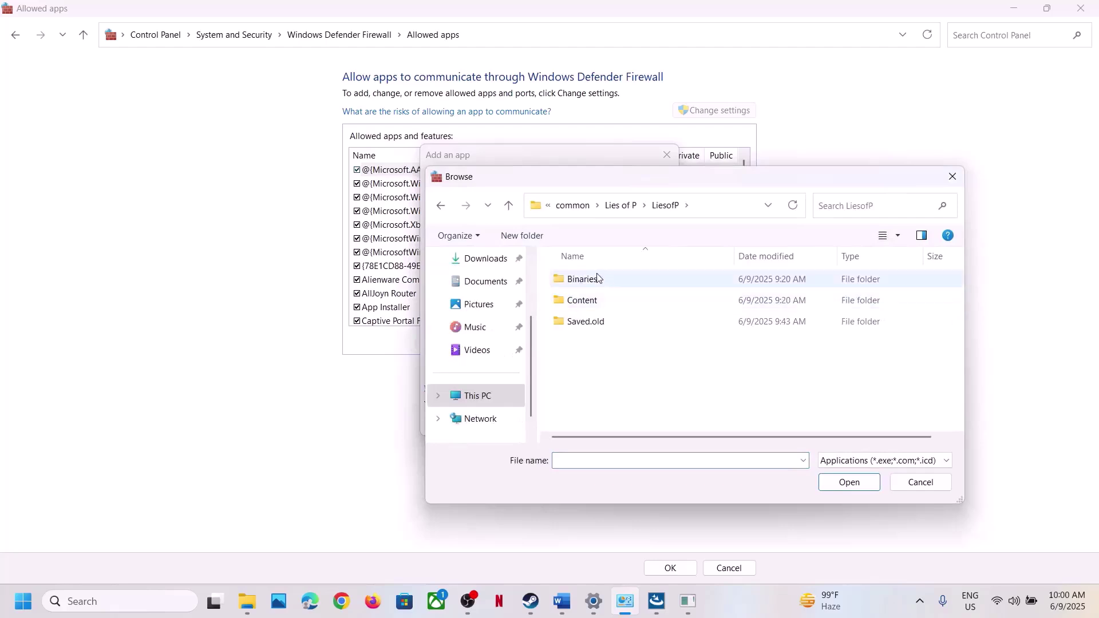
pyautogui.doubleClick(595, 279)
pyautogui.doubleClick(595, 278)
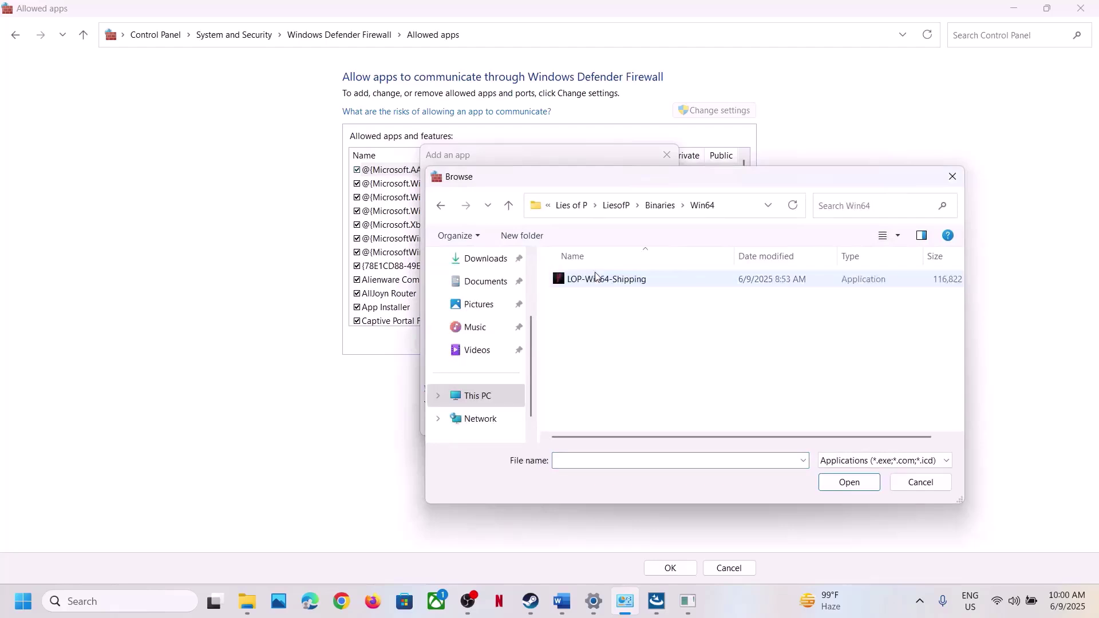
pyautogui.click(630, 284)
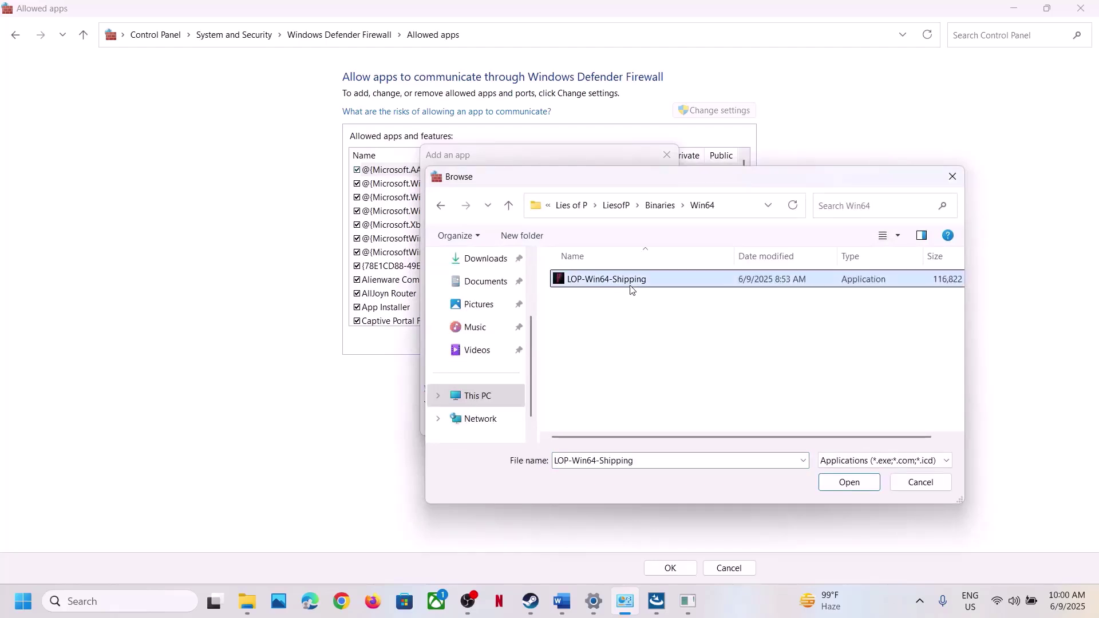
pyautogui.click(848, 482)
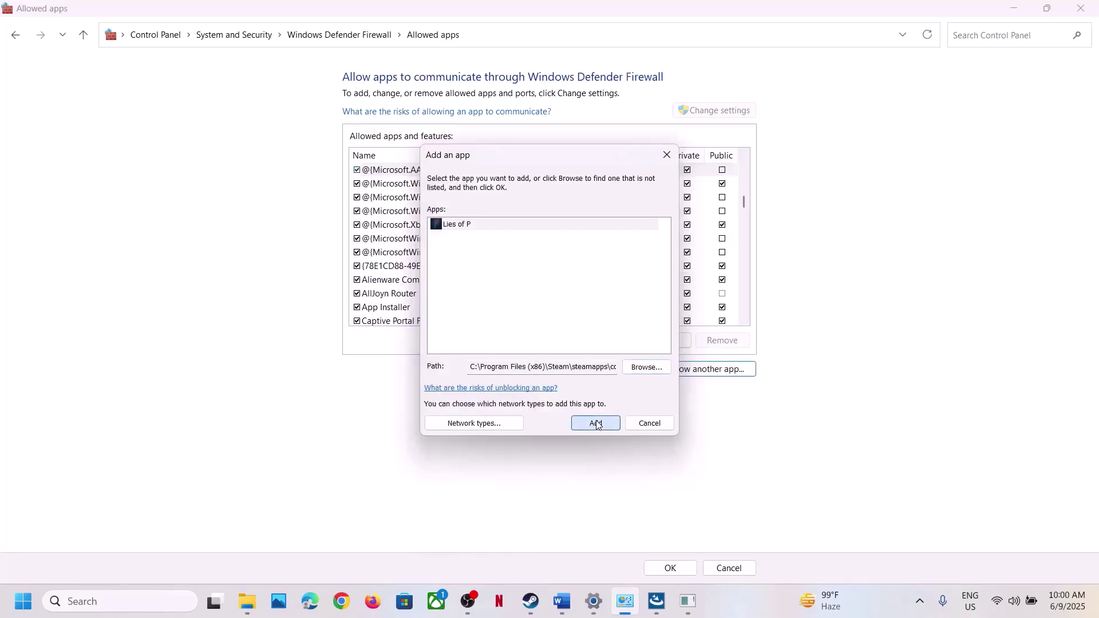
pyautogui.click(596, 422)
pyautogui.click(376, 309)
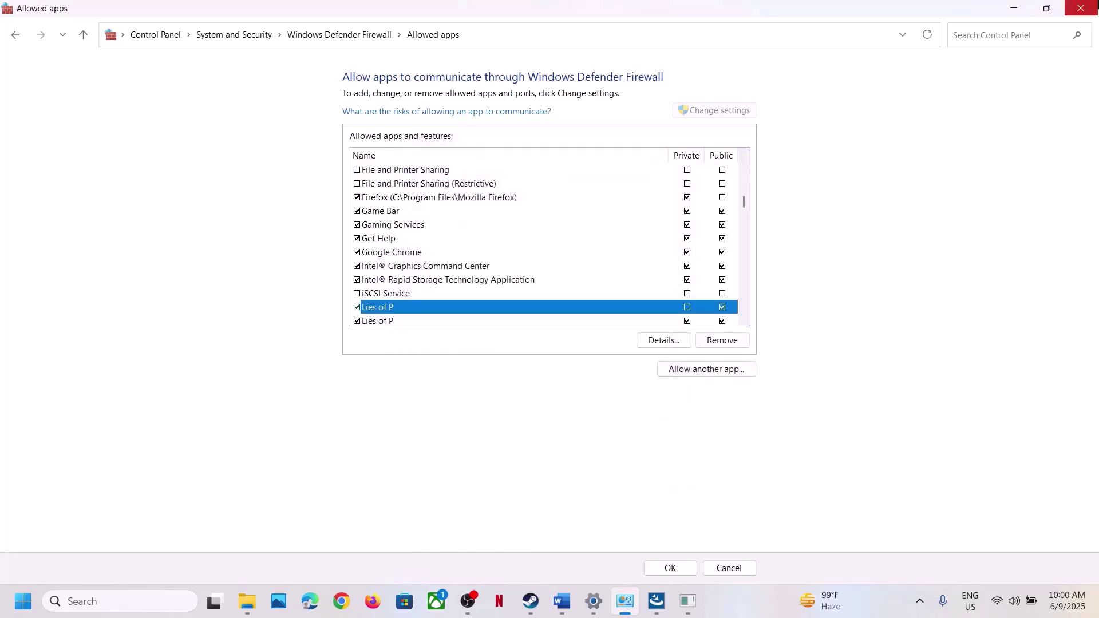
pyautogui.click(1081, 8)
pyautogui.click(1082, 11)
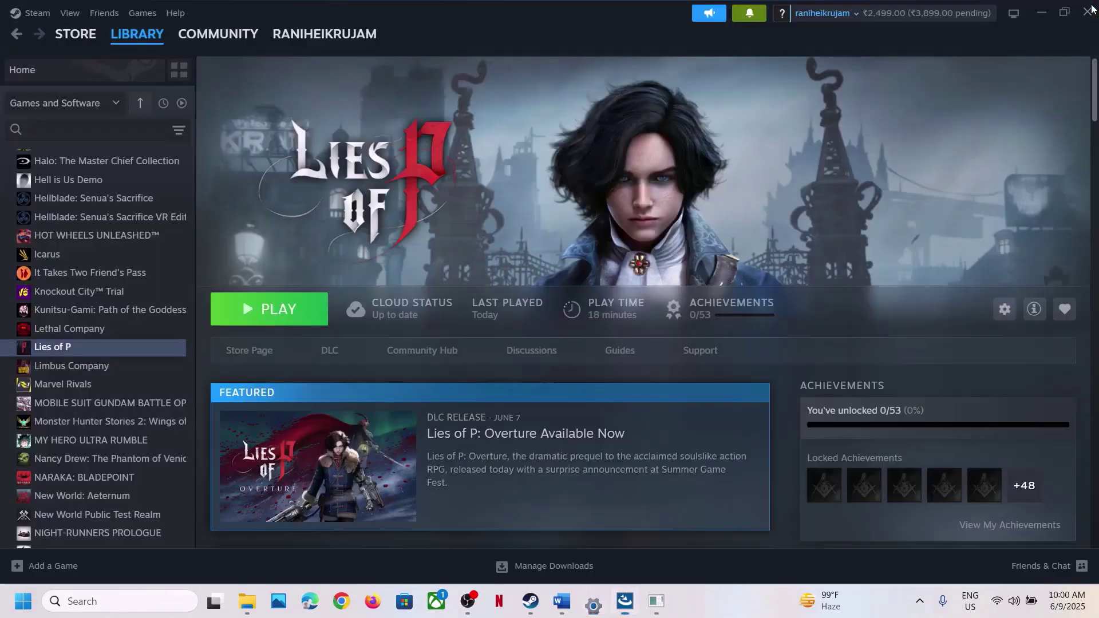
# Consult Step 8 in the Word checklist and disable the in-game Steam Overlay in the Lies of P properties in Steam
pyautogui.click(561, 601)
pyautogui.scroll(-5, 474, 453)
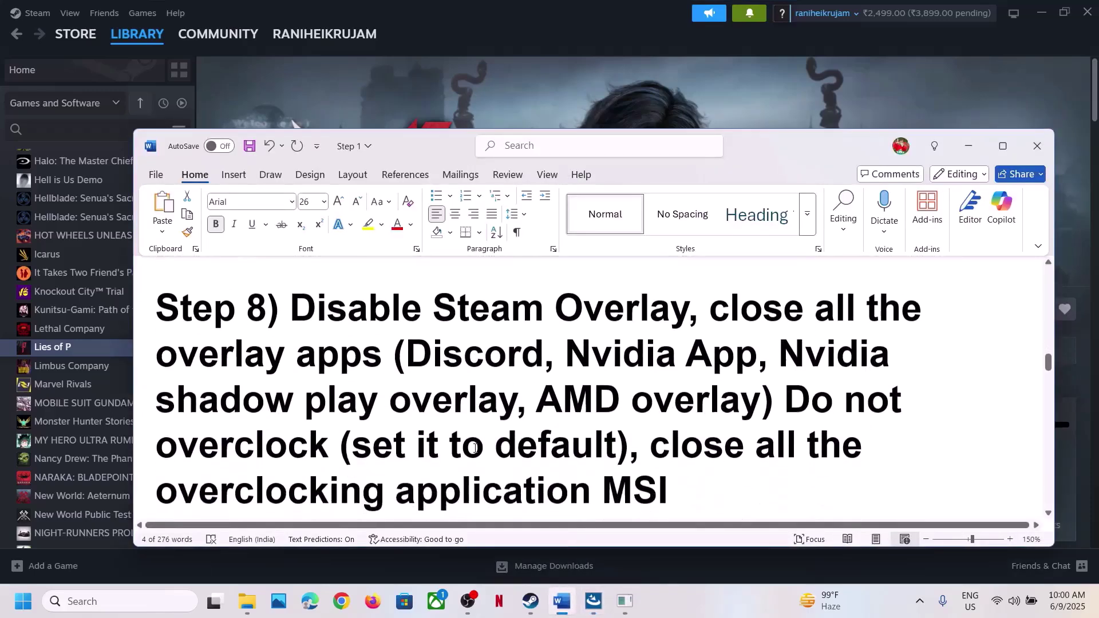
pyautogui.click(544, 122)
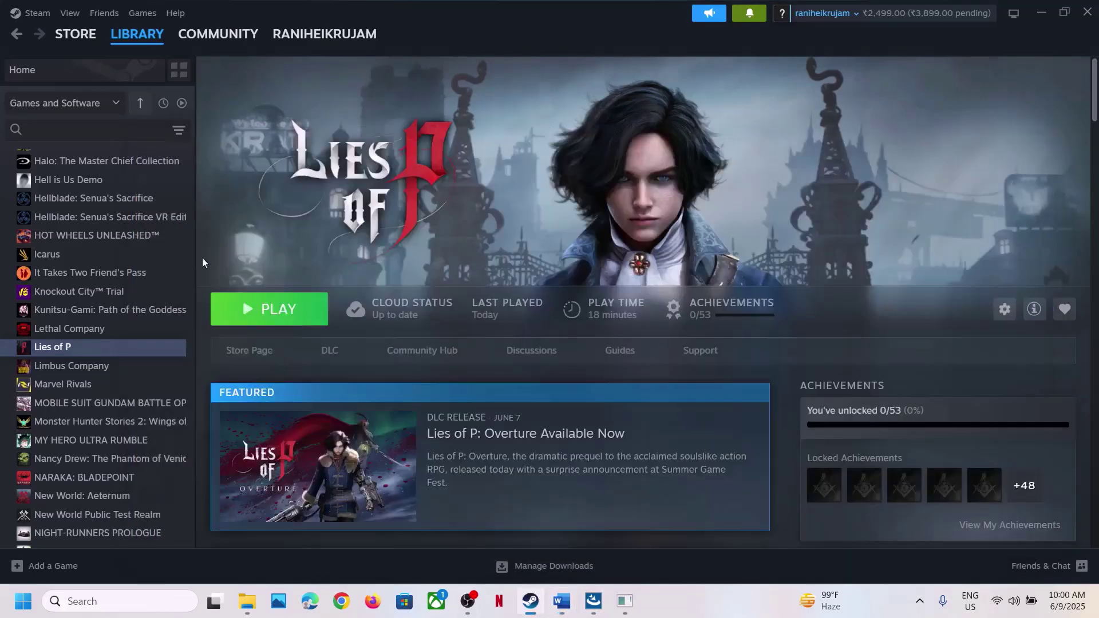
pyautogui.rightClick(126, 349)
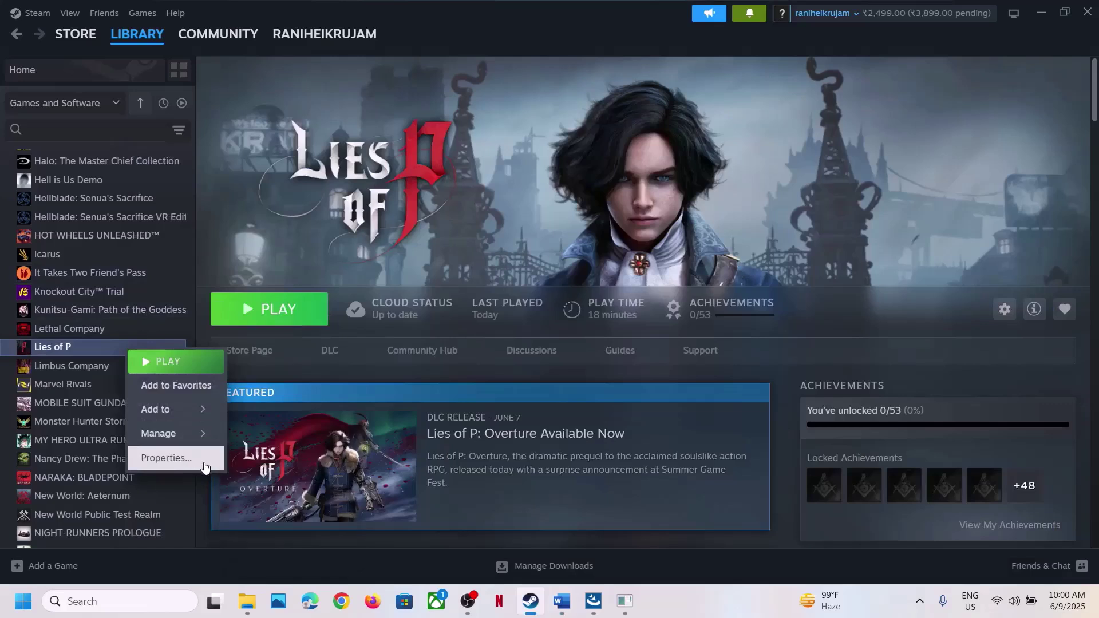
pyautogui.click(166, 457)
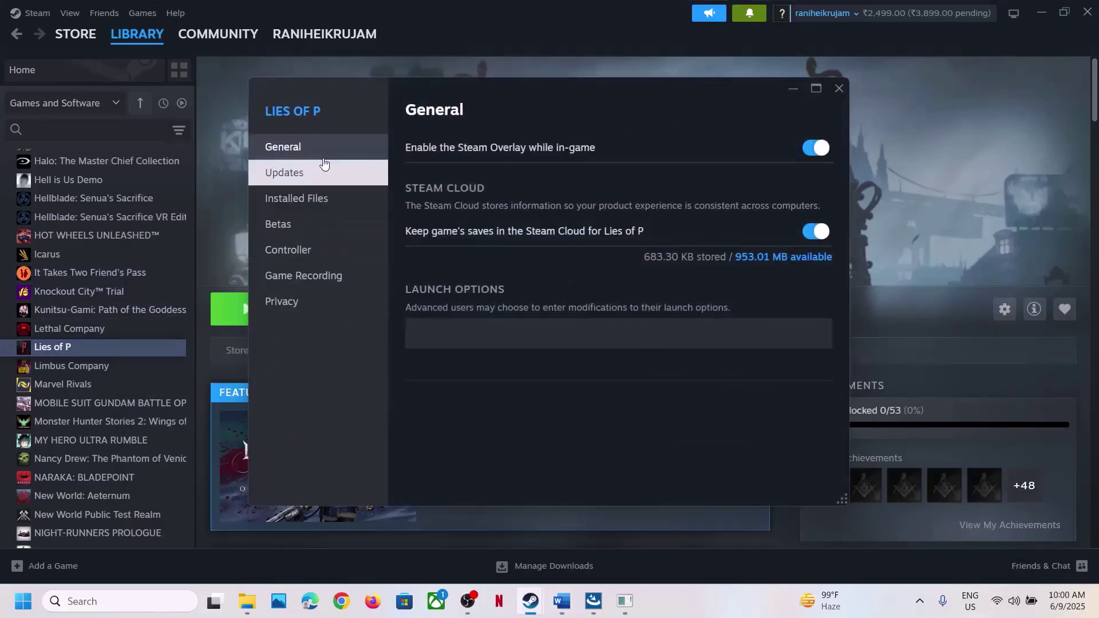
pyautogui.click(806, 154)
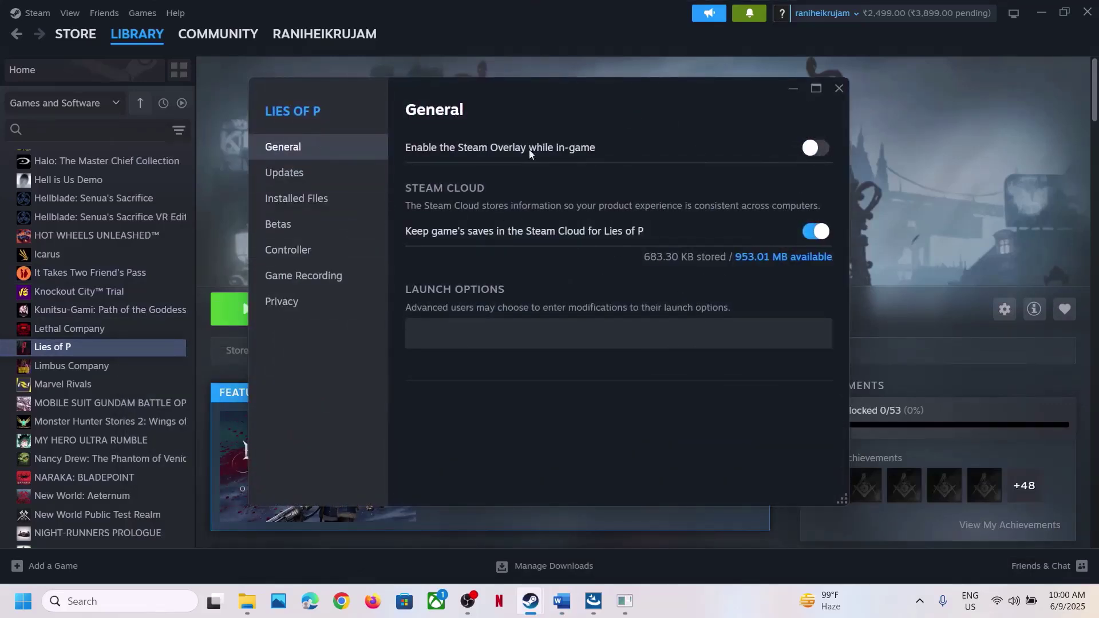
pyautogui.click(829, 94)
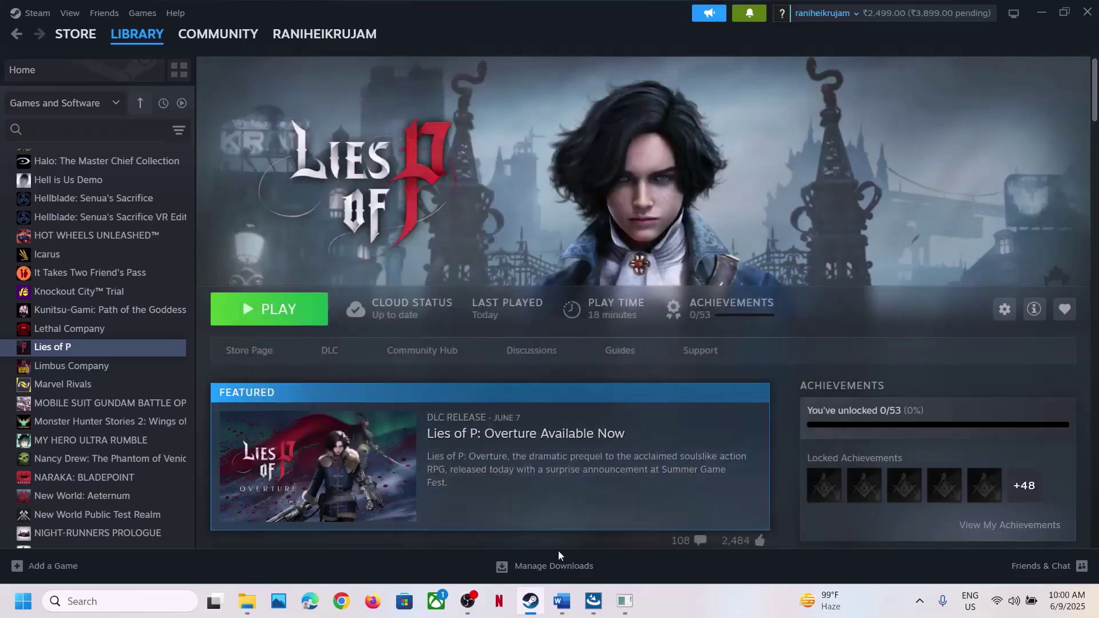
# Review Step 8 in the maximized Word checklist, marking the parts on closing overlay apps and overclocking applications such as MSI Afterburner/Rivatuner
pyautogui.moveTo(558, 615)
pyautogui.click(596, 577)
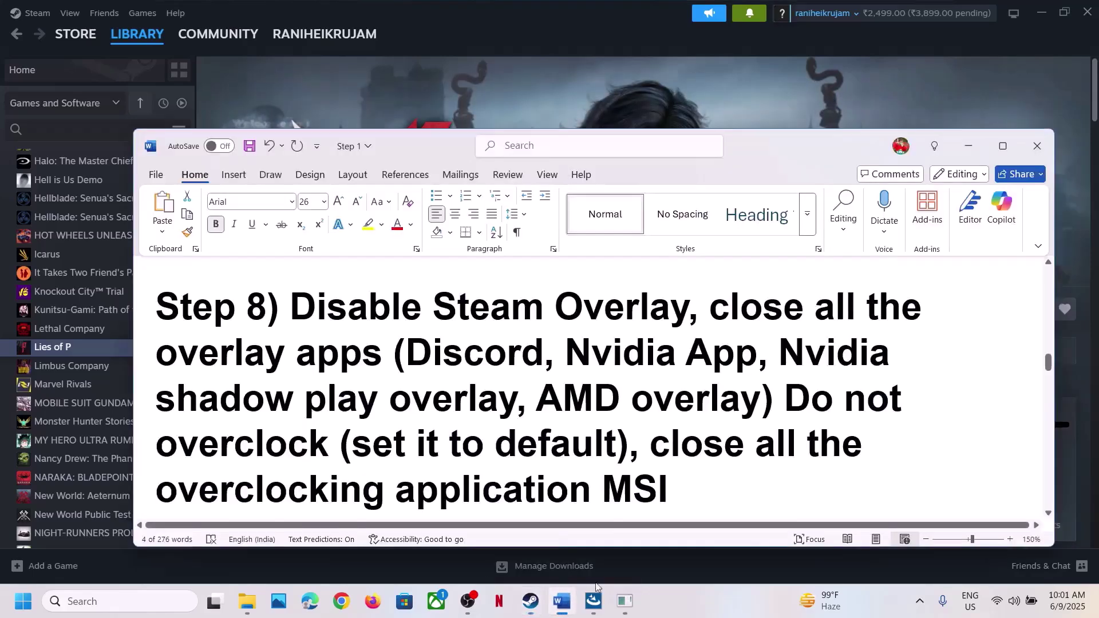
pyautogui.doubleClick(439, 369)
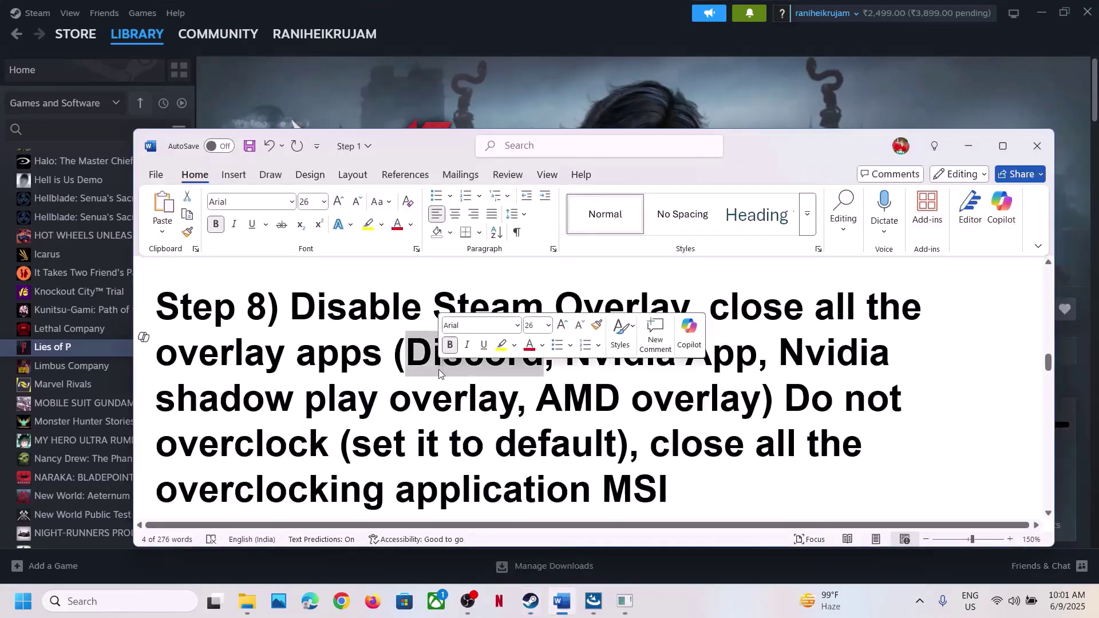
pyautogui.click(679, 441)
pyautogui.doubleClick(602, 359)
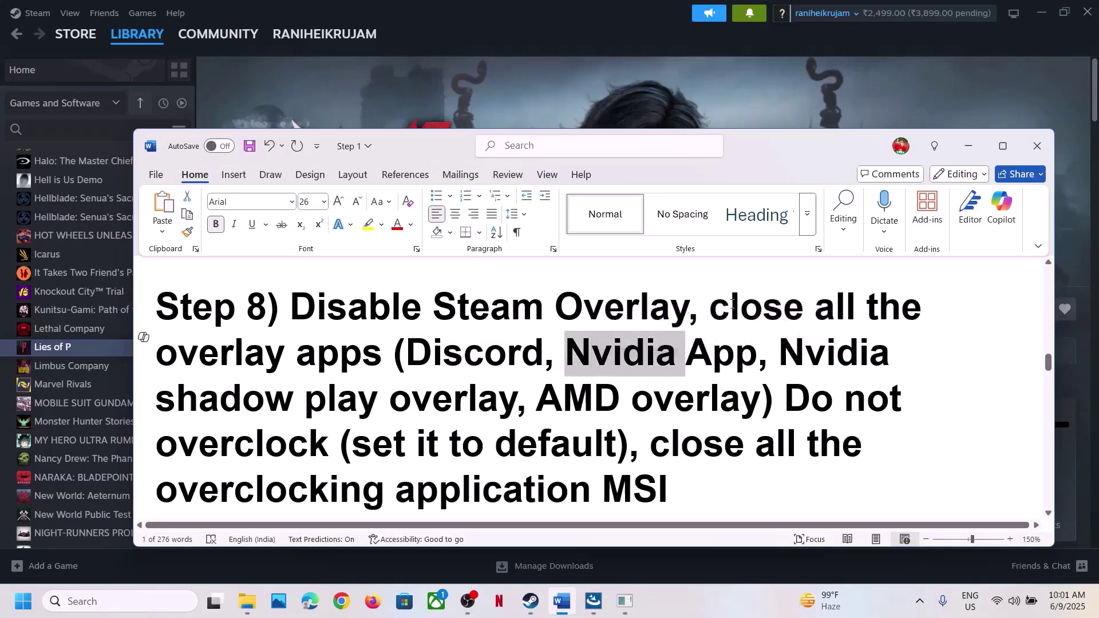
pyautogui.moveTo(720, 308); pyautogui.dragTo(589, 493)
pyautogui.scroll(-1, 589, 492)
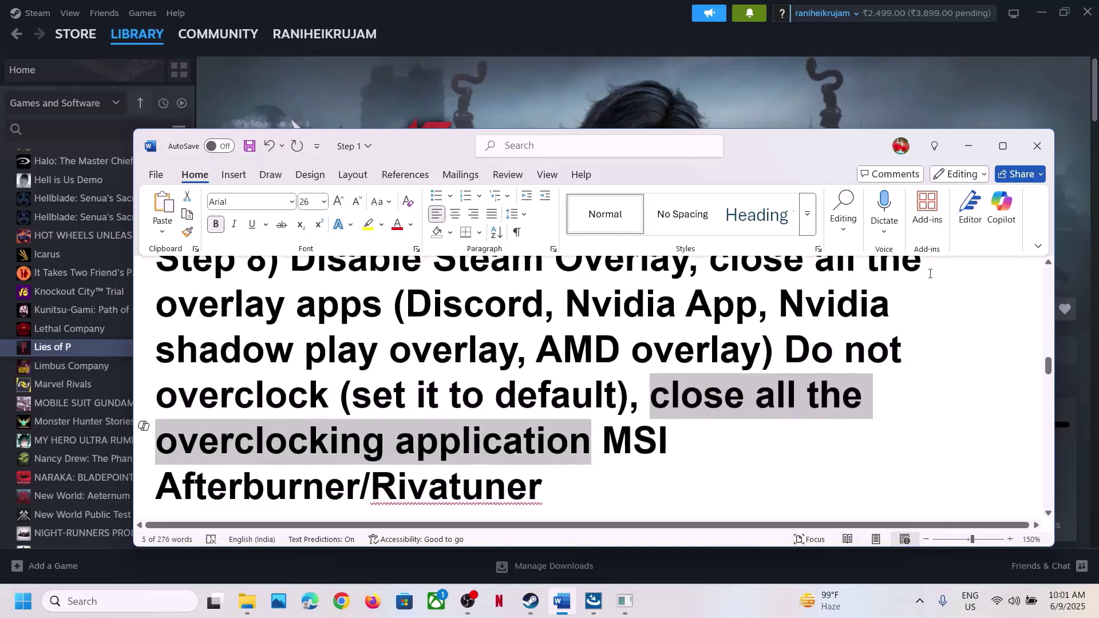
pyautogui.click(1003, 146)
pyautogui.scroll(1, 796, 250)
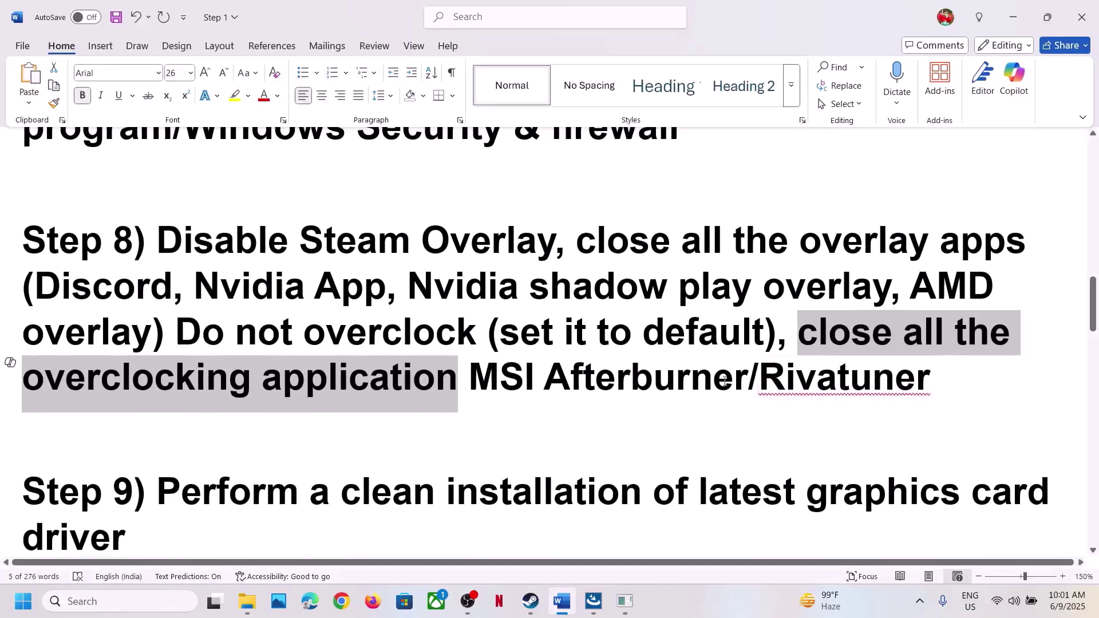
pyautogui.click(716, 381)
pyautogui.moveTo(801, 325); pyautogui.dragTo(931, 379)
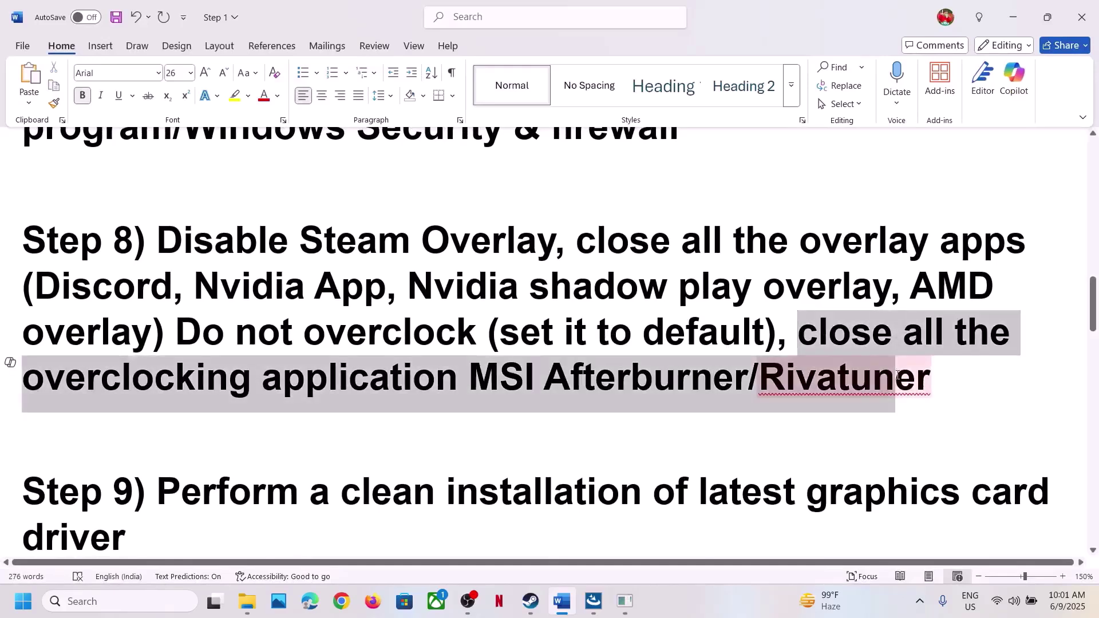
# Review Step 9 in the Word checklist, marking the clean graphics driver installation text and the NVIDIA and AMD driver links
pyautogui.scroll(-2, 433, 423)
pyautogui.scroll(-1, 433, 423)
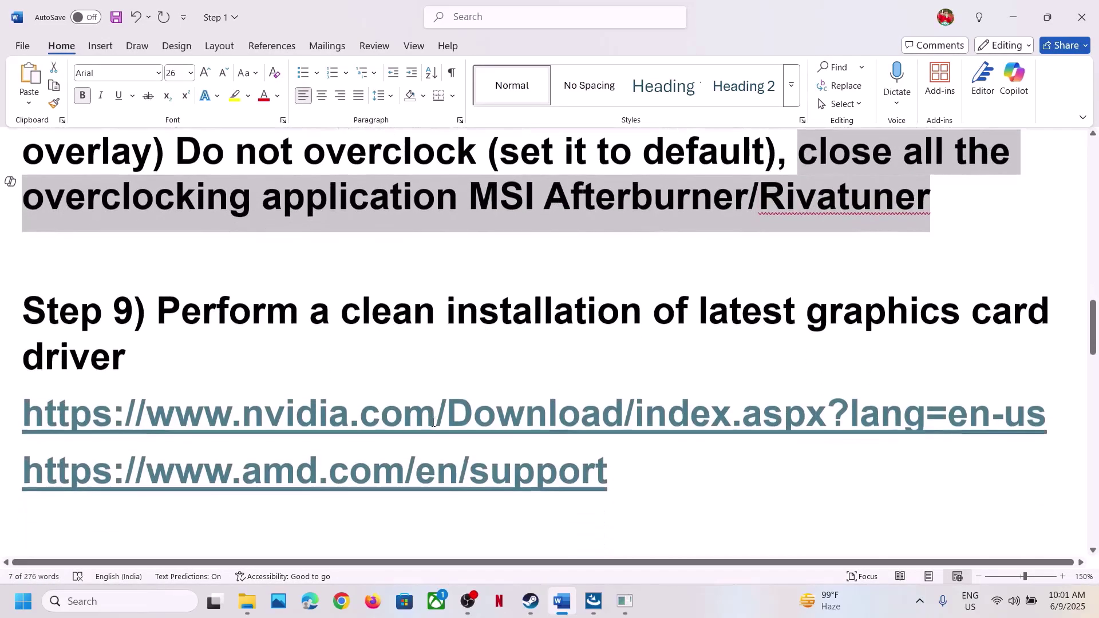
pyautogui.moveTo(215, 323); pyautogui.dragTo(969, 320)
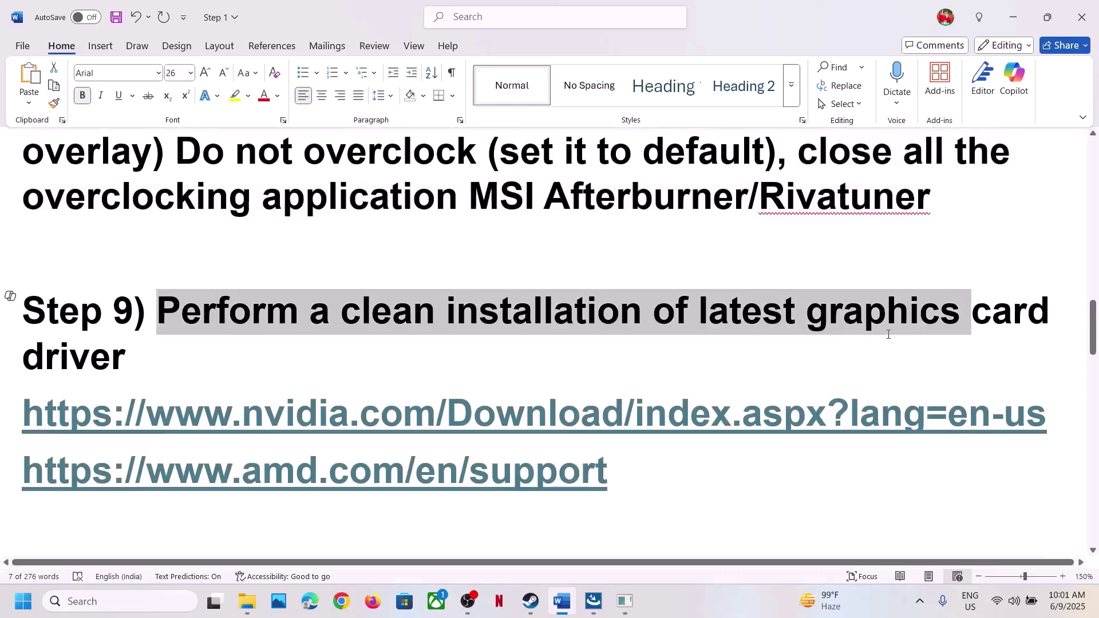
pyautogui.moveTo(374, 412); pyautogui.dragTo(667, 413)
pyautogui.tripleClick(304, 490)
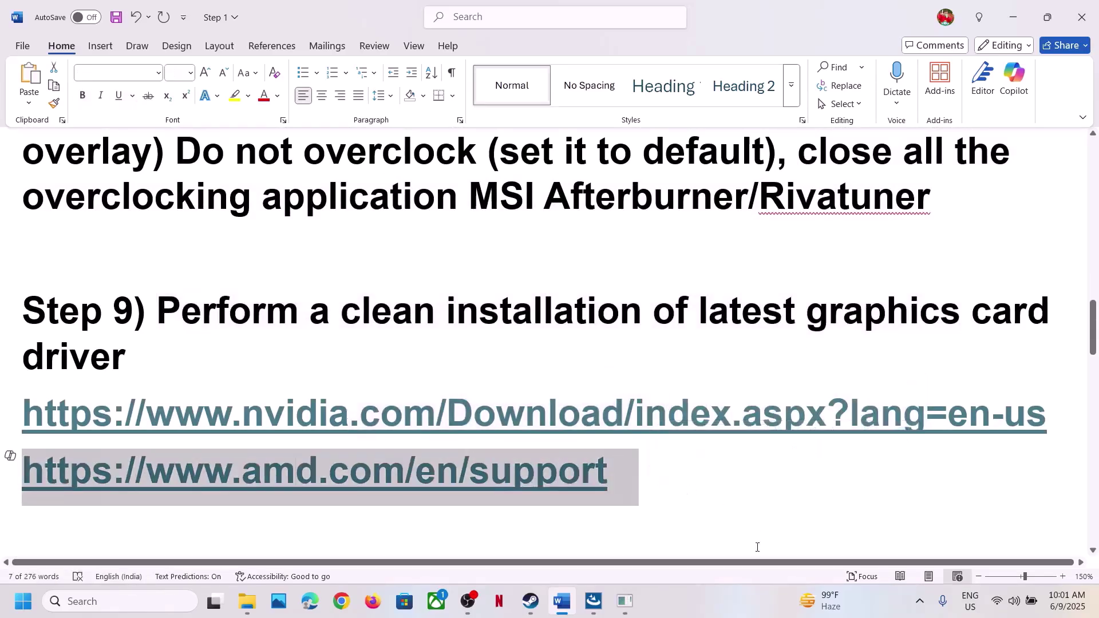
pyautogui.click(756, 602)
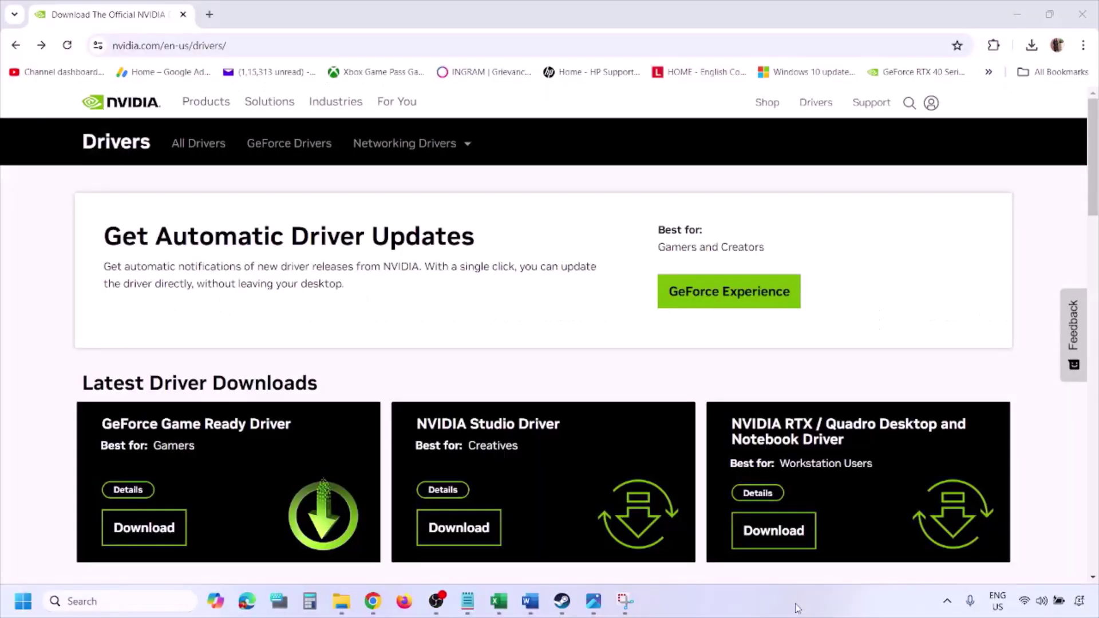
# On NVIDIA's drivers page in Chrome, select Windows 11 for the GeForce RTX 3050 Laptop GPU and run the driver search
pyautogui.scroll(-9, 257, 351)
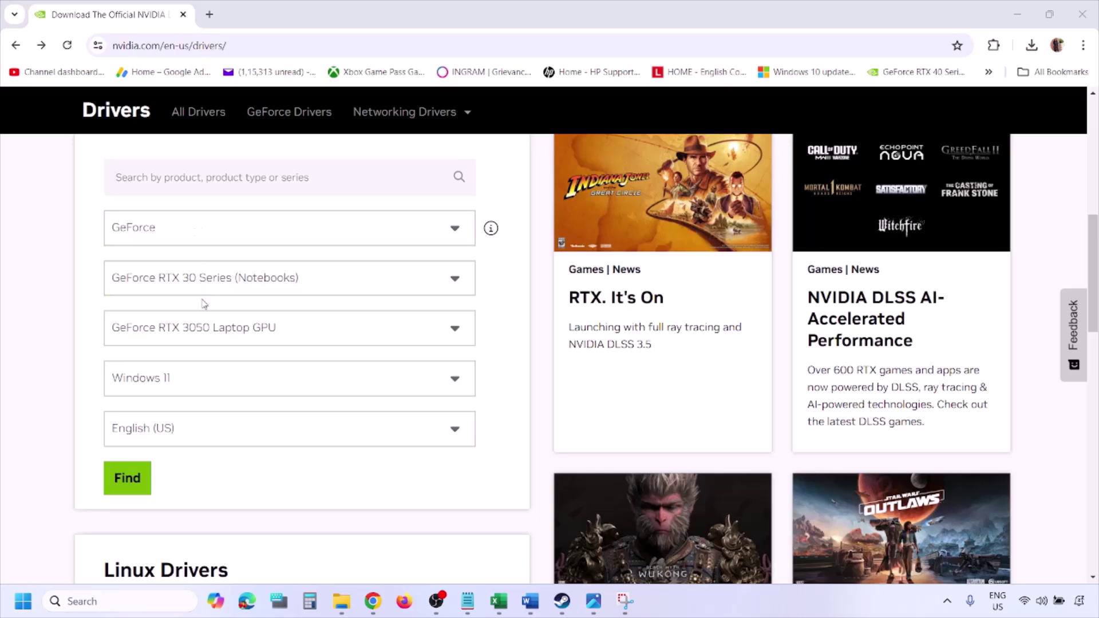
pyautogui.click(181, 381)
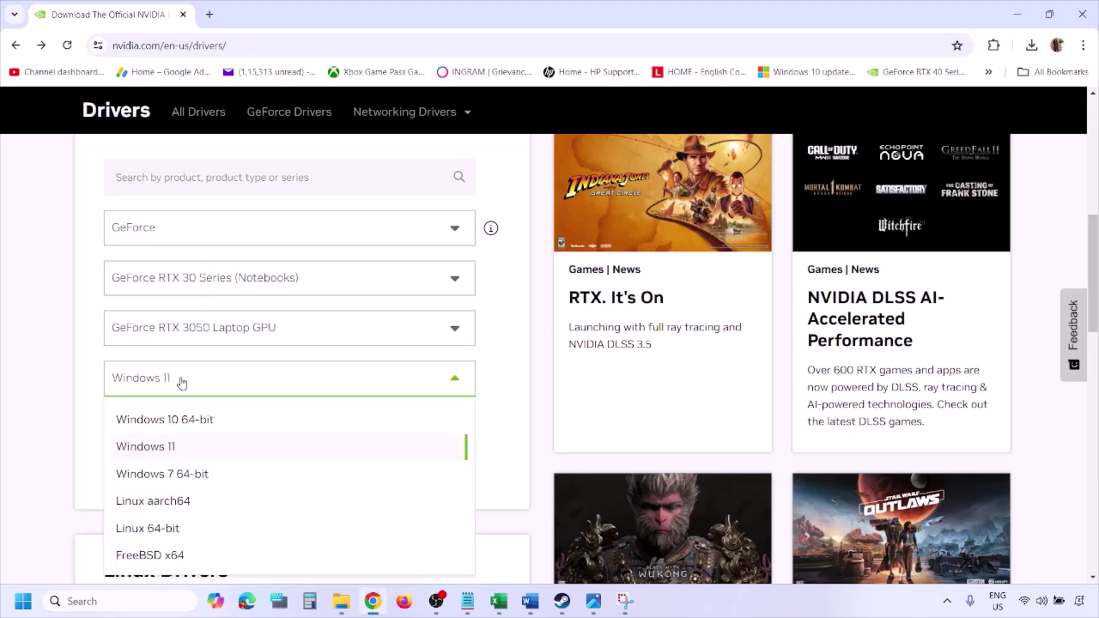
pyautogui.click(161, 451)
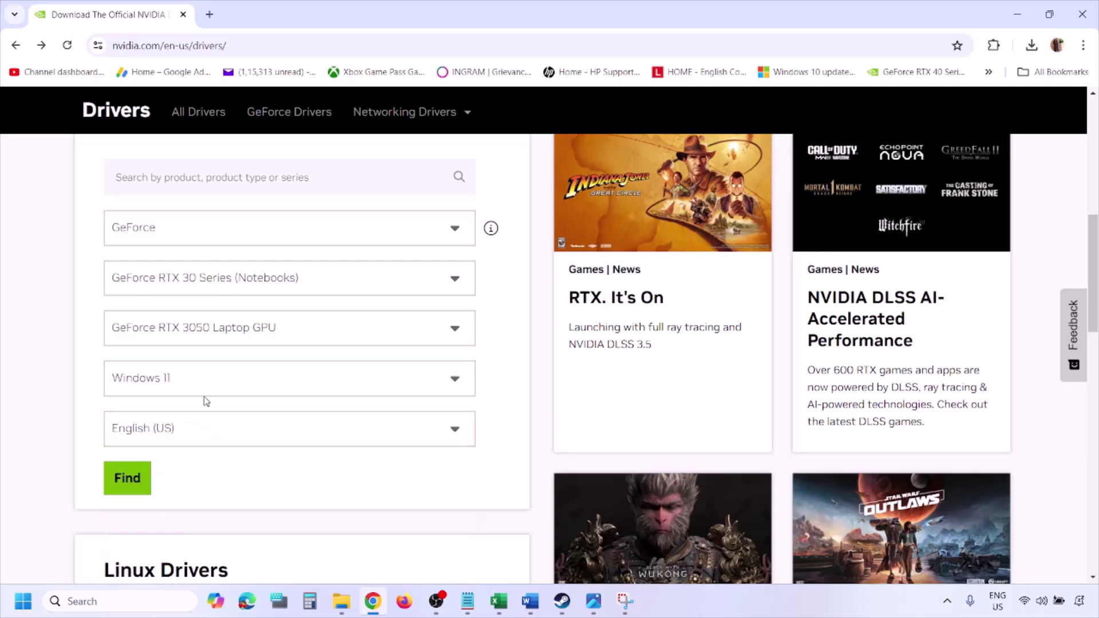
pyautogui.click(128, 480)
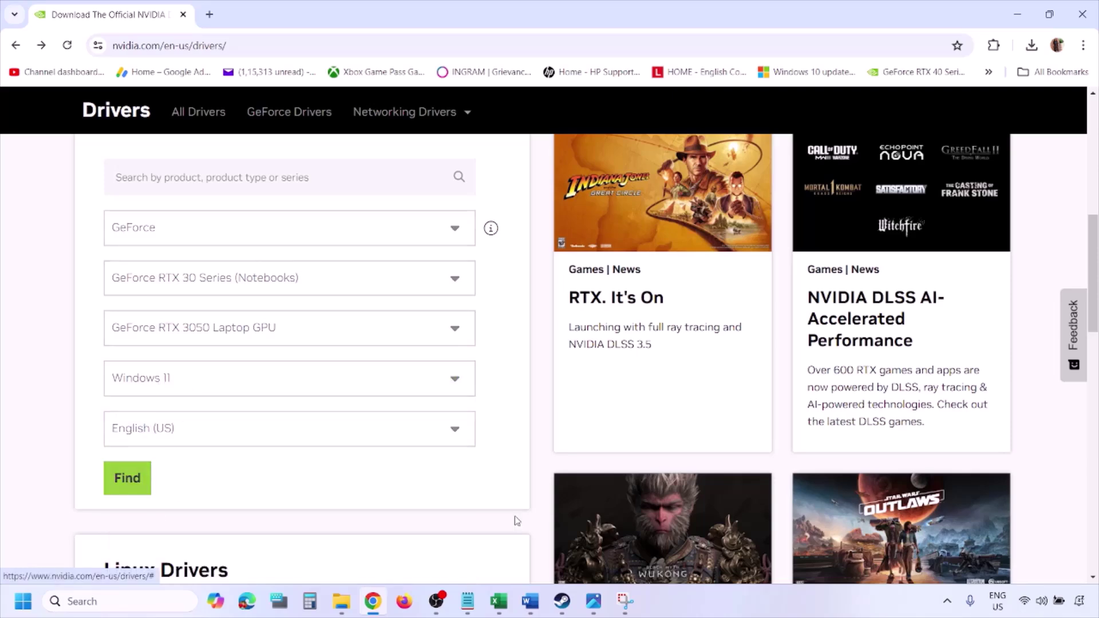
# Switch to Photos and examine screenshots 1.png to 5.png, from the Game Ready Driver download to the custom clean installation options
pyautogui.click(594, 602)
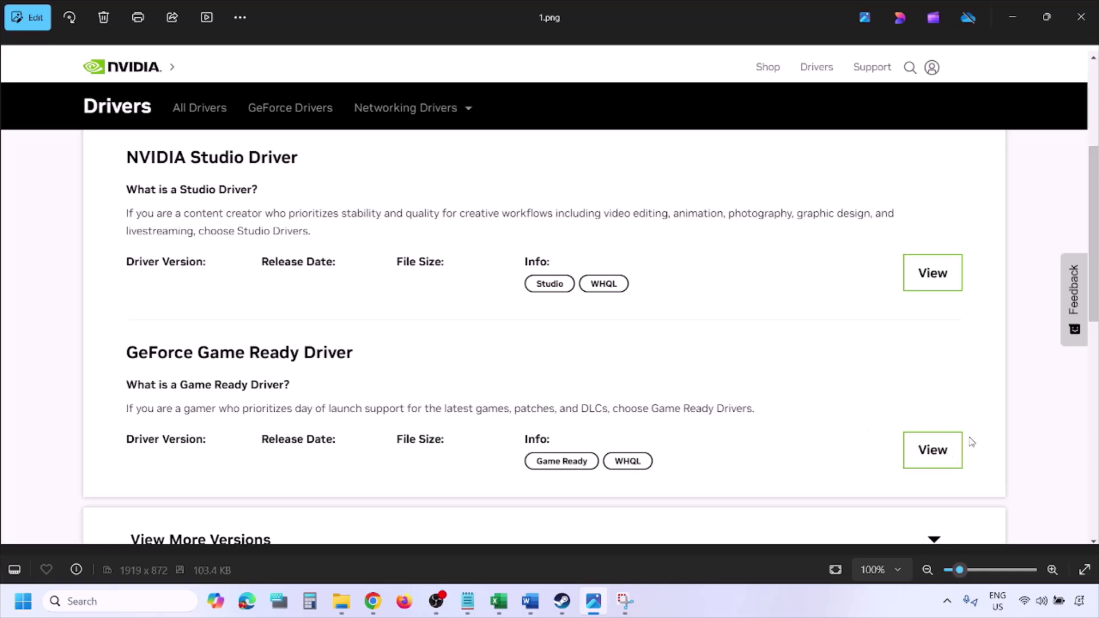
pyautogui.press('Right')
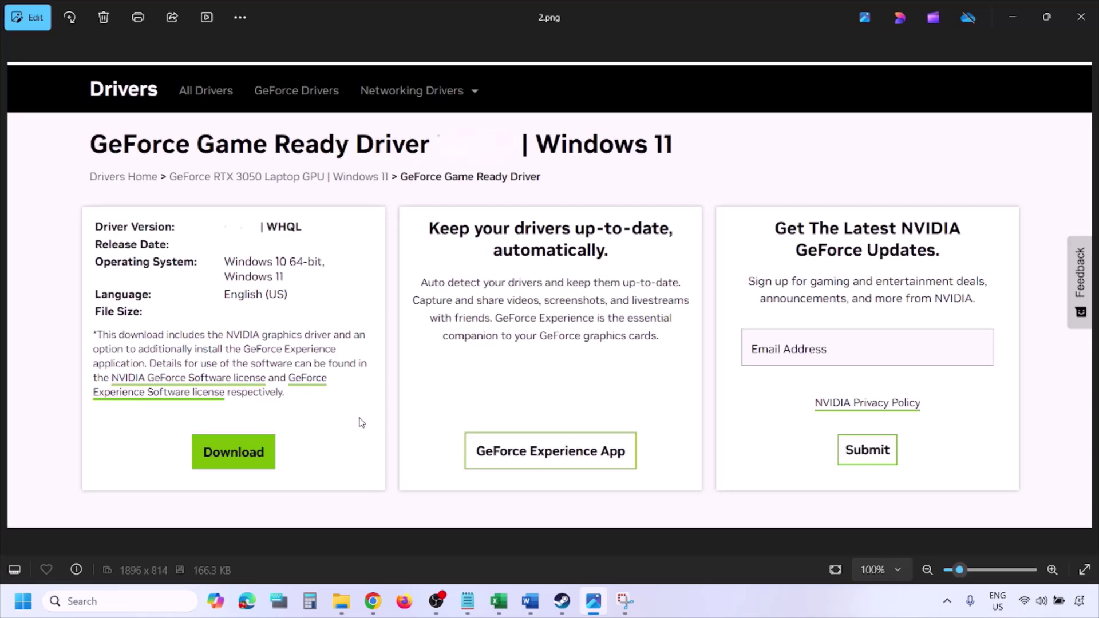
pyautogui.press('Right')
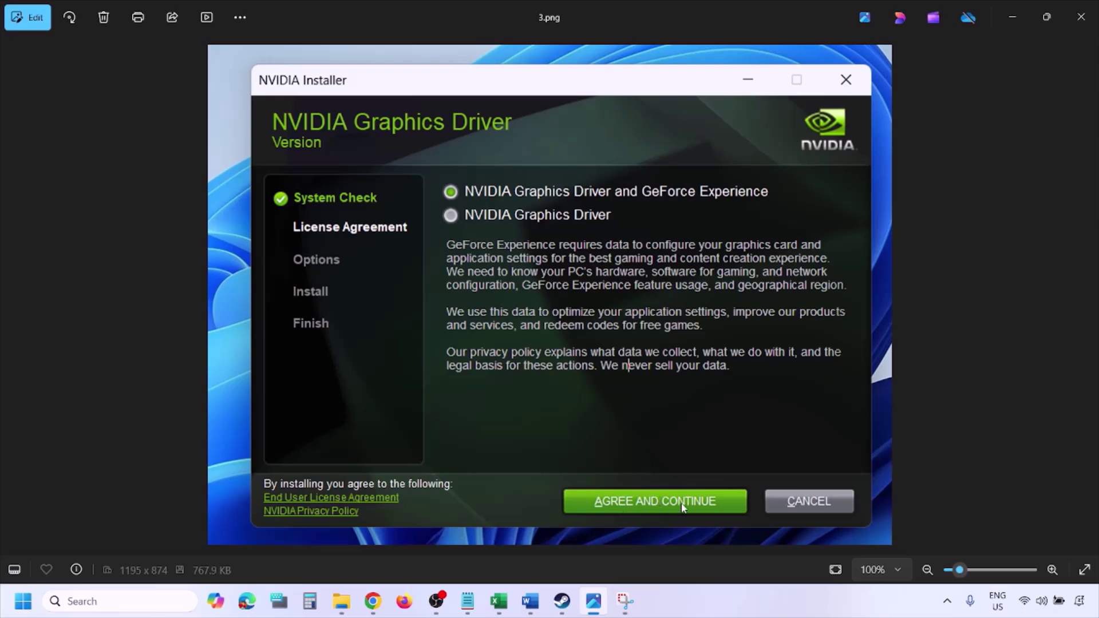
pyautogui.press('Right')
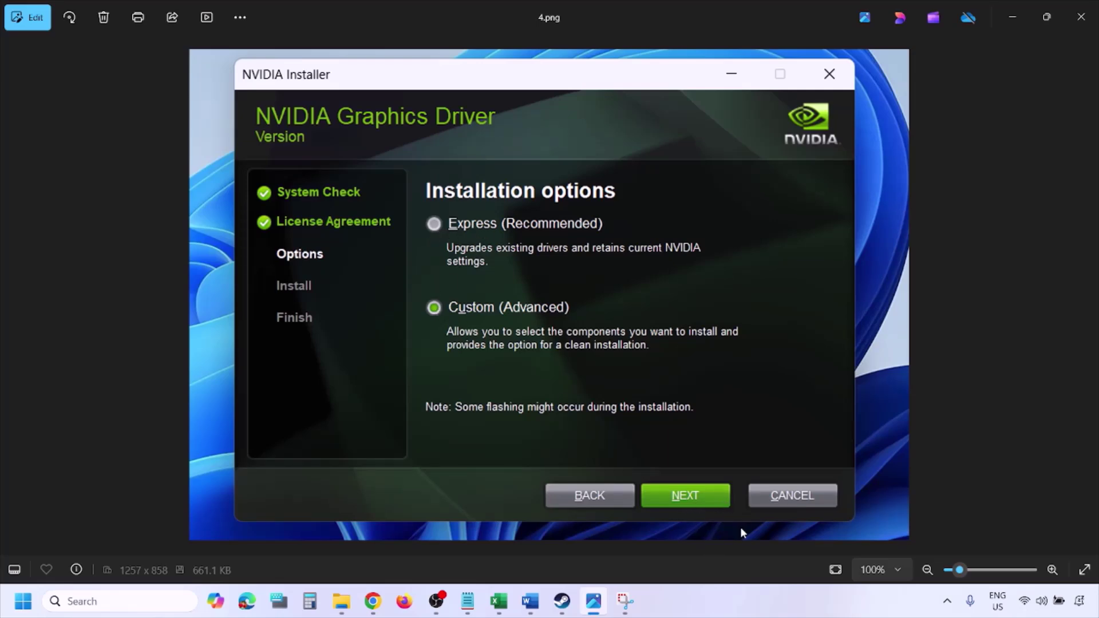
pyautogui.press('Right')
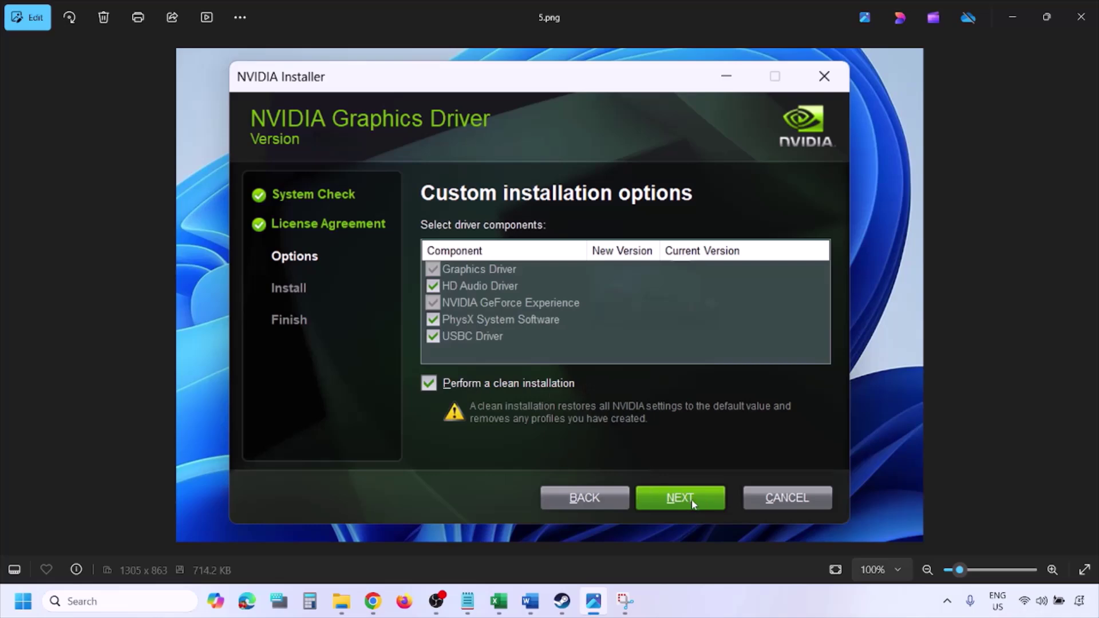
# Bring up the Windows power options to point out Restart, and dismiss them without restarting
pyautogui.click(23, 601)
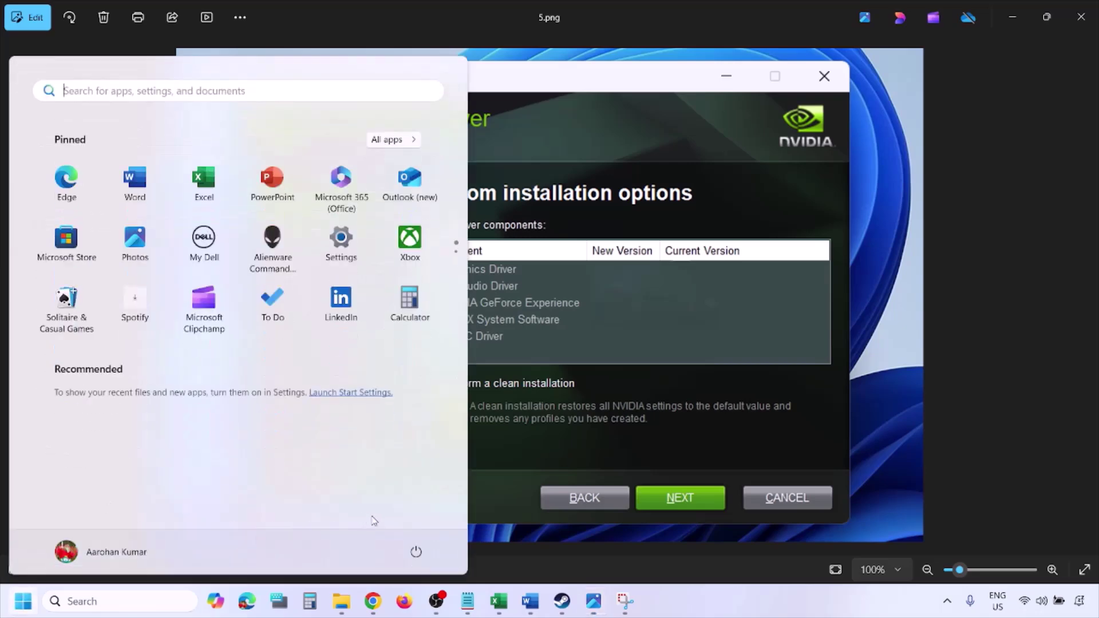
pyautogui.click(416, 552)
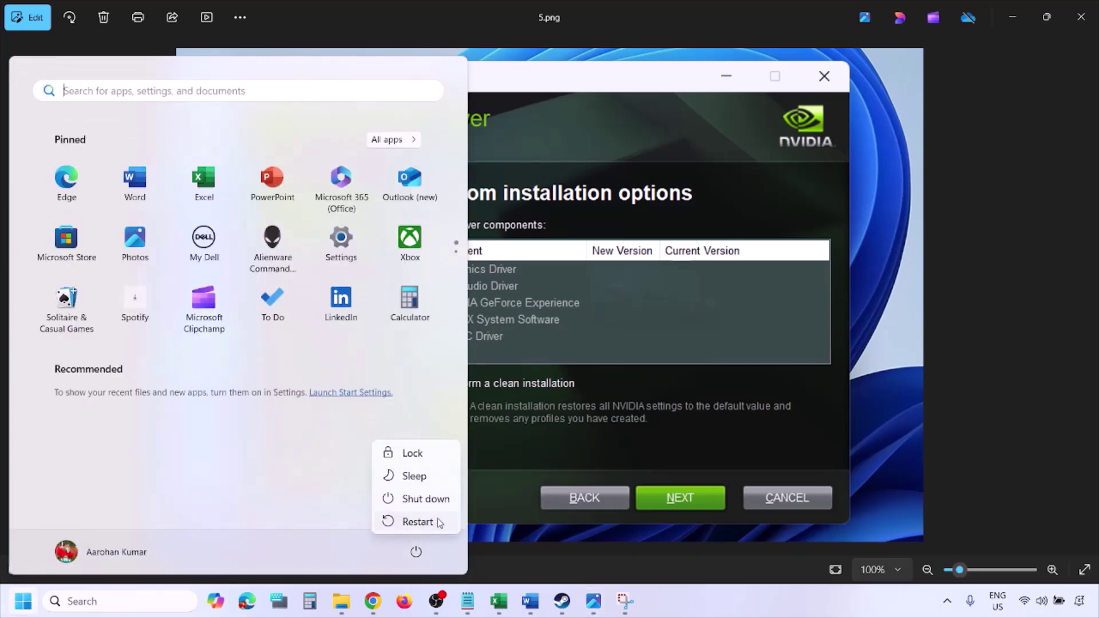
pyautogui.click(749, 612)
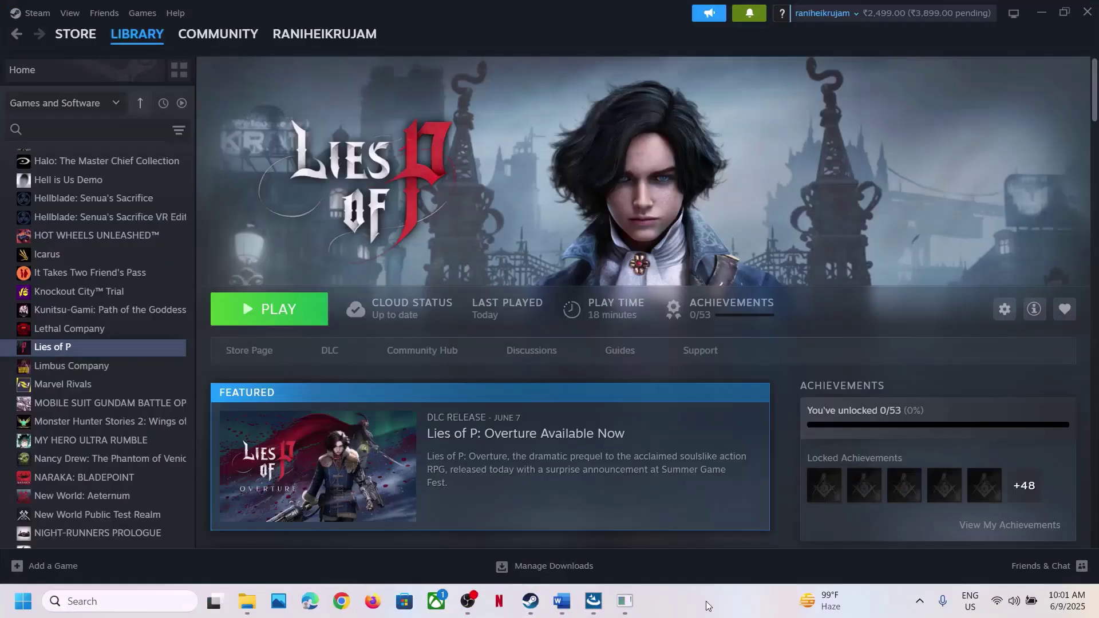
# Return to the Word checklist and copy the phrase "latest Nvidia Hotfix driver" from Step 10
pyautogui.click(562, 601)
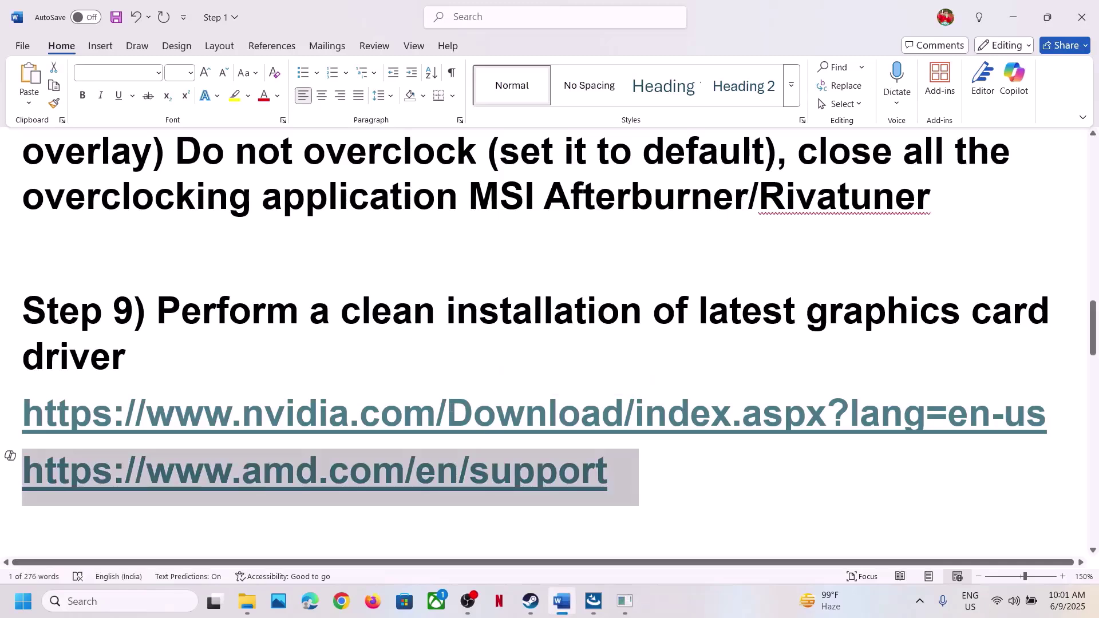
pyautogui.scroll(-3, 449, 405)
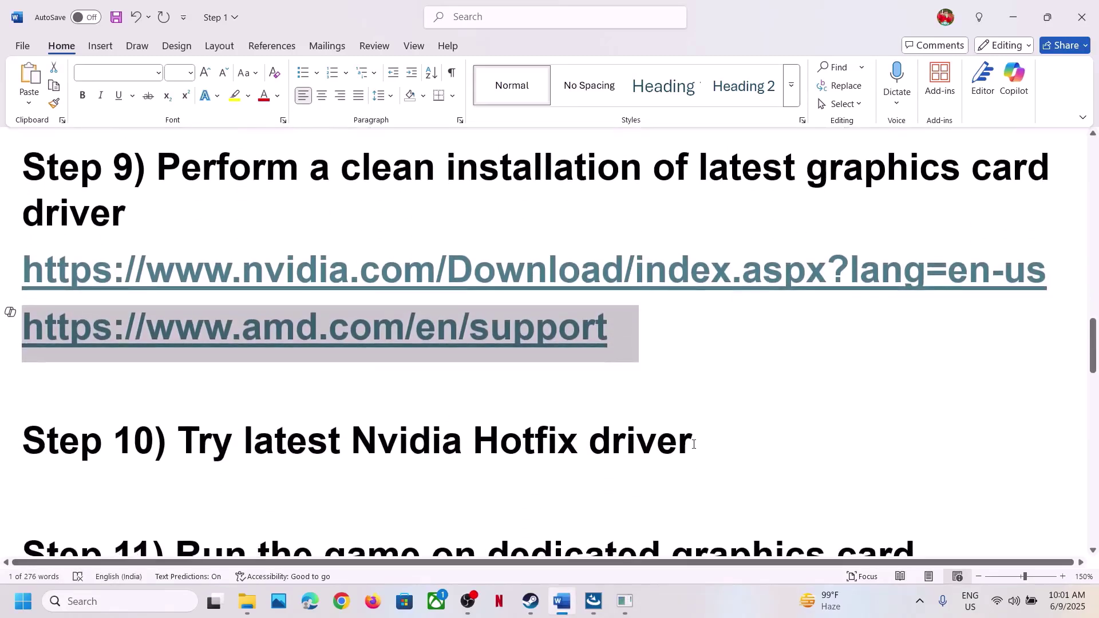
pyautogui.moveTo(695, 443); pyautogui.dragTo(270, 440)
pyautogui.click(339, 610)
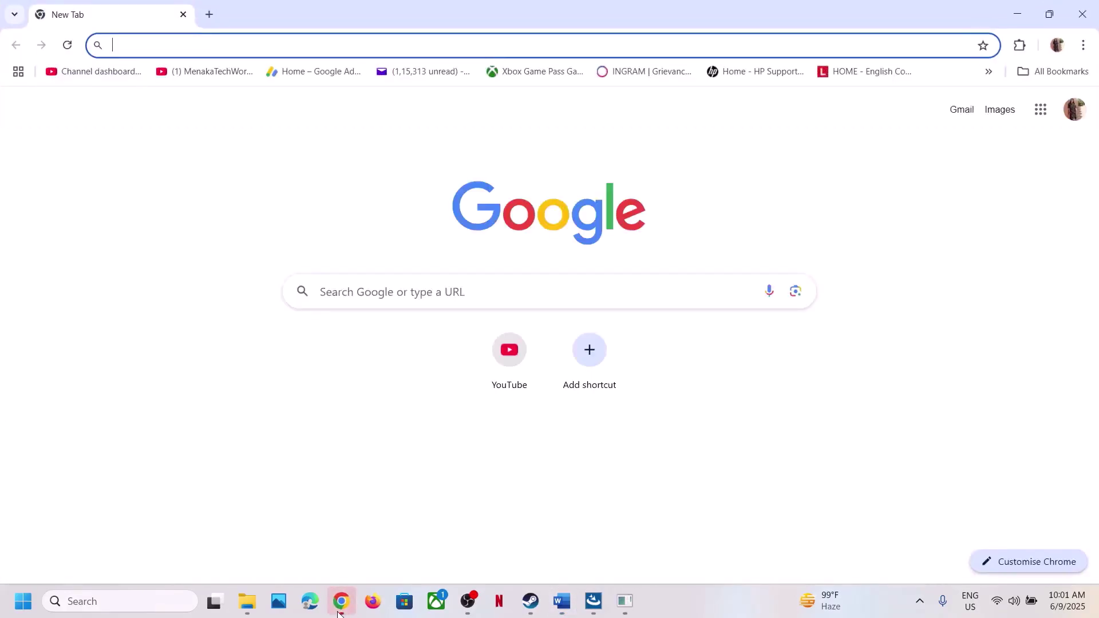
pyautogui.click(340, 611)
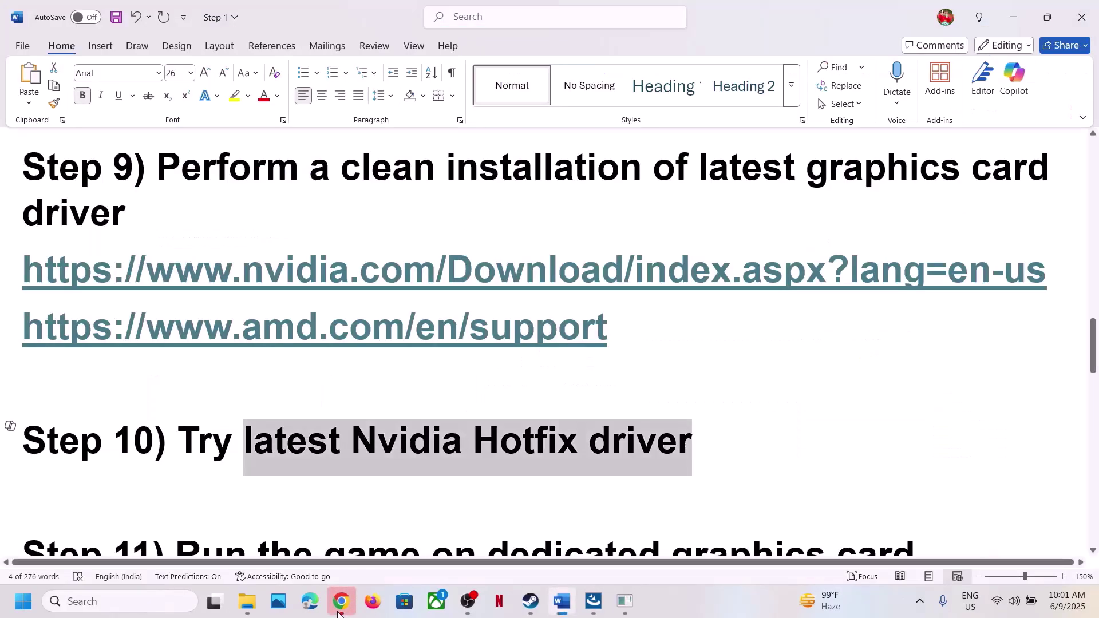
pyautogui.rightClick(430, 452)
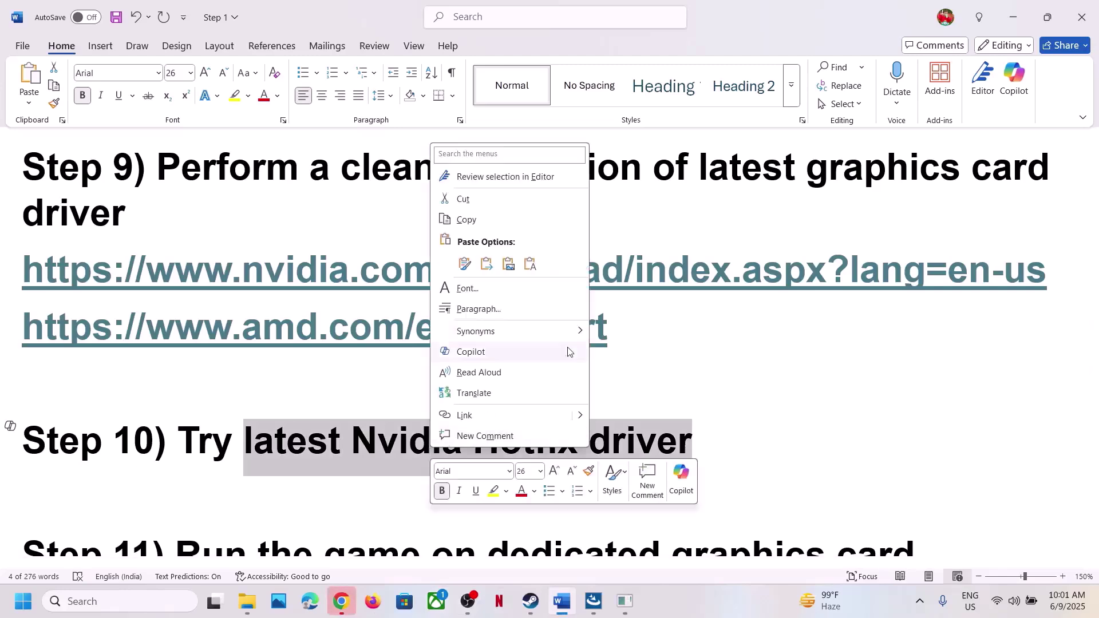
pyautogui.click(487, 224)
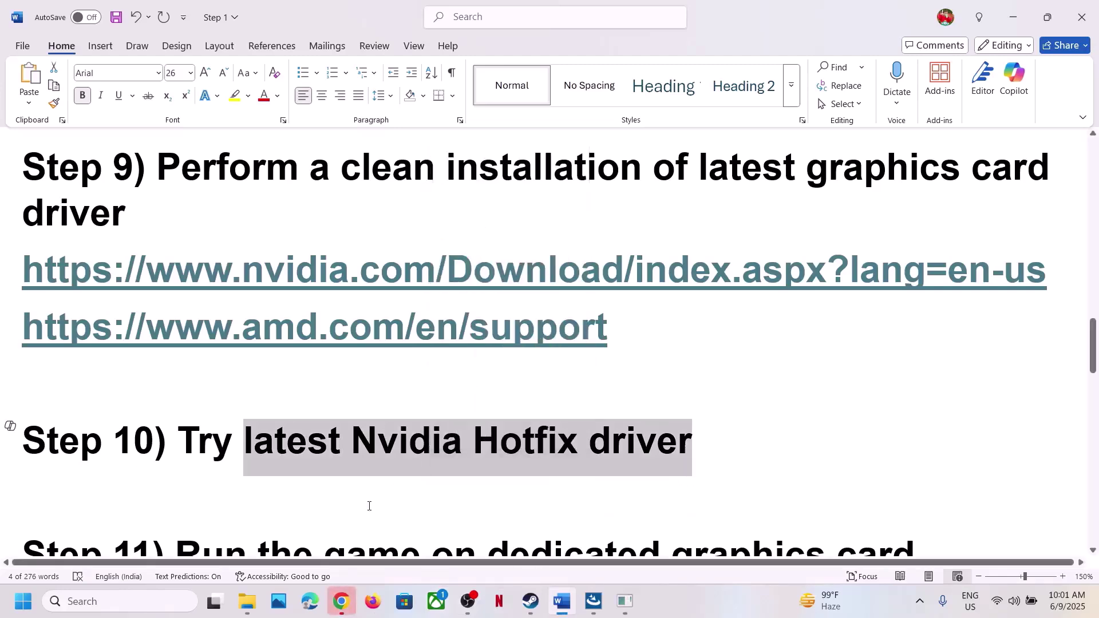
# Switch to Chrome and search Google for the copied phrase "latest Nvidia Hotfix driver"
pyautogui.click(342, 603)
pyautogui.hotkey('ctrl', 'v')
pyautogui.press('Return')
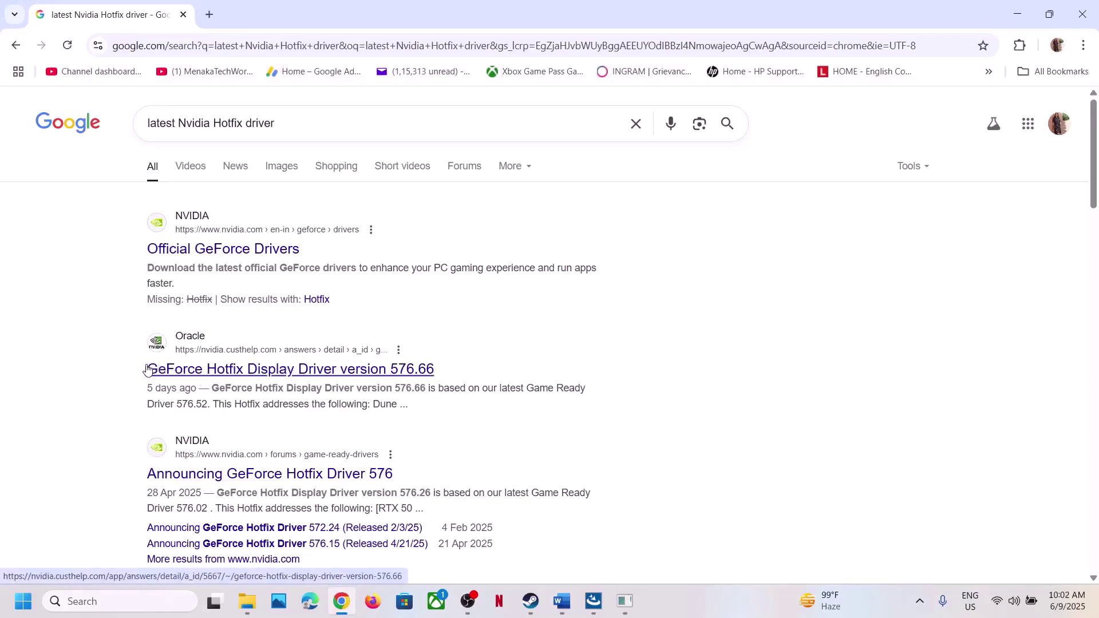
# Replace the Google query with the result title "GeForce Hotfix Display Driver version 576.66" and run the search
pyautogui.moveTo(437, 370); pyautogui.dragTo(143, 371)
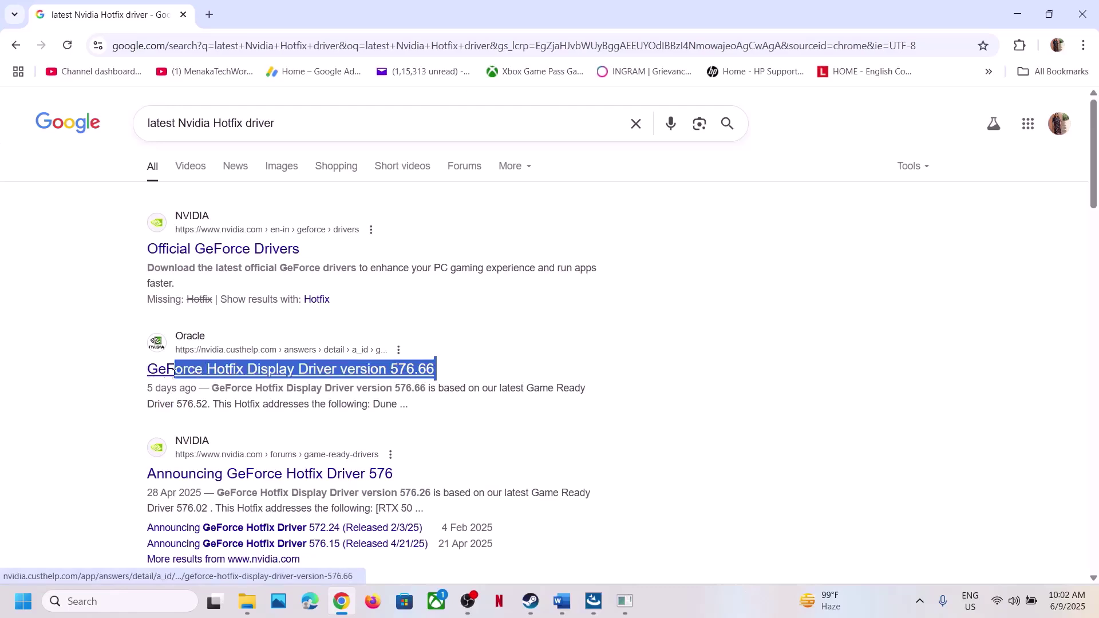
pyautogui.click(143, 371)
pyautogui.tripleClick(144, 369)
pyautogui.moveTo(304, 123); pyautogui.dragTo(152, 125)
pyautogui.hotkey('ctrl', 'v')
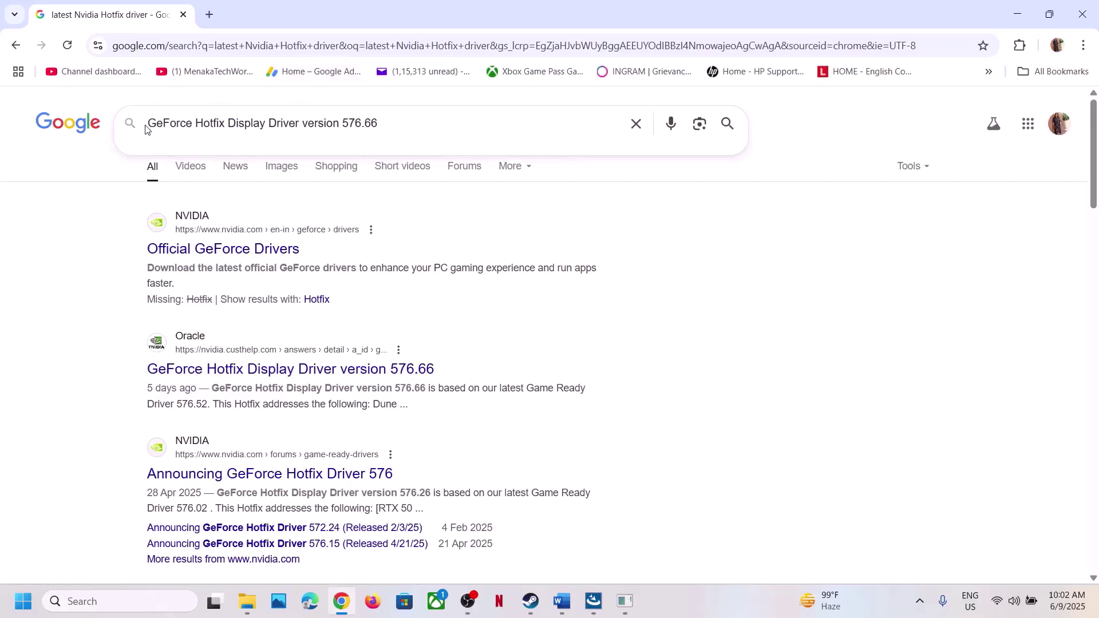
pyautogui.press('Return')
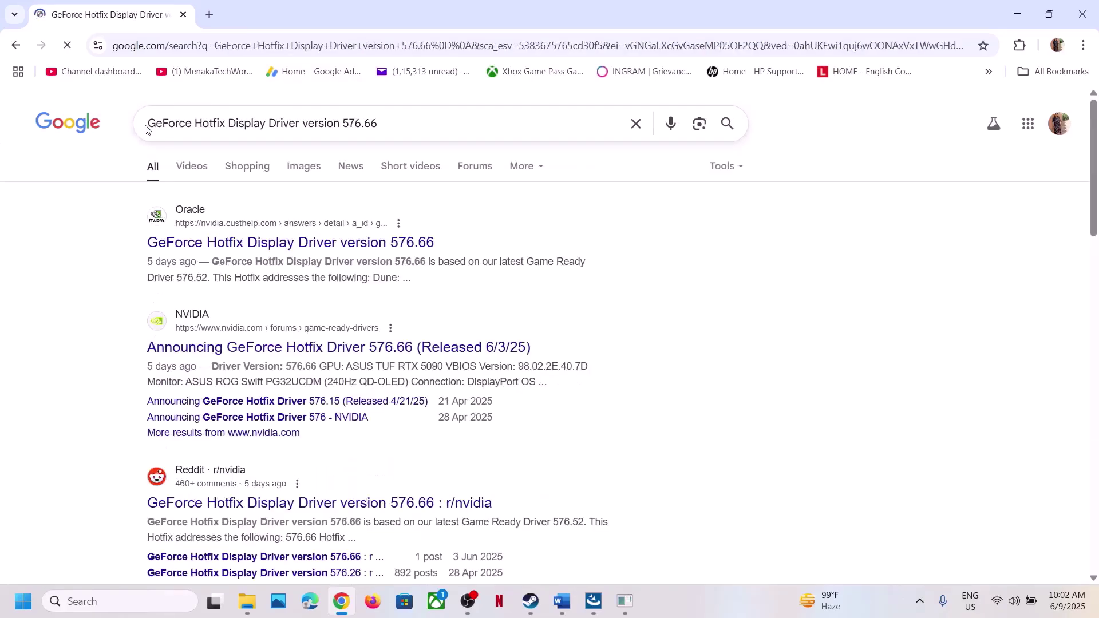
# Open NVIDIA's support page for hotfix driver 576.66, download the Windows 10/11 x64 installer and check its download progress
pyautogui.click(257, 239)
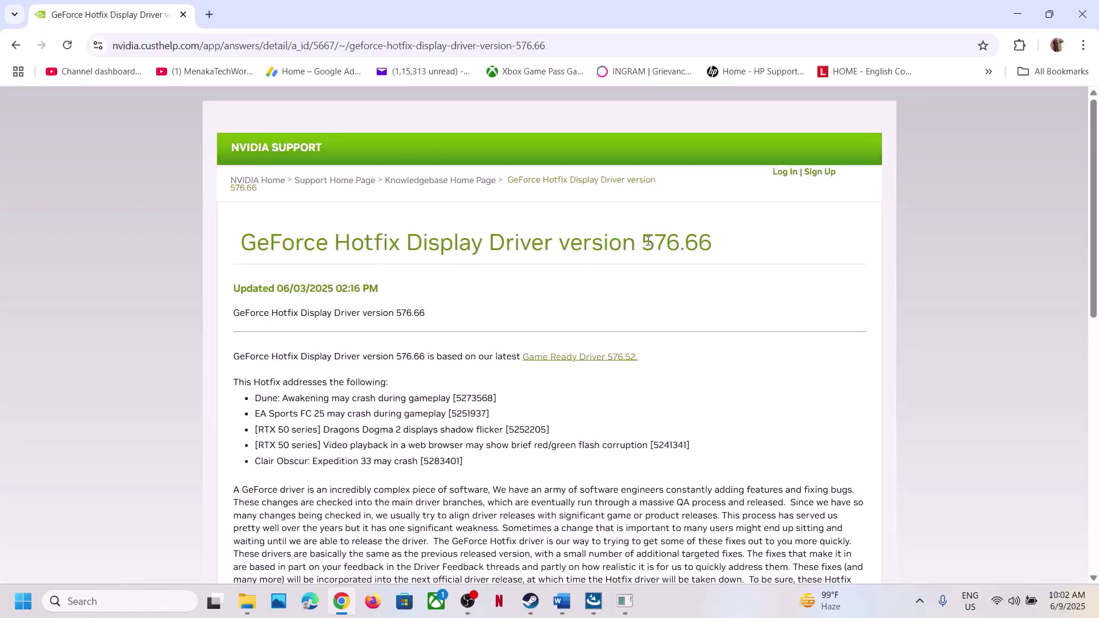
pyautogui.doubleClick(677, 246)
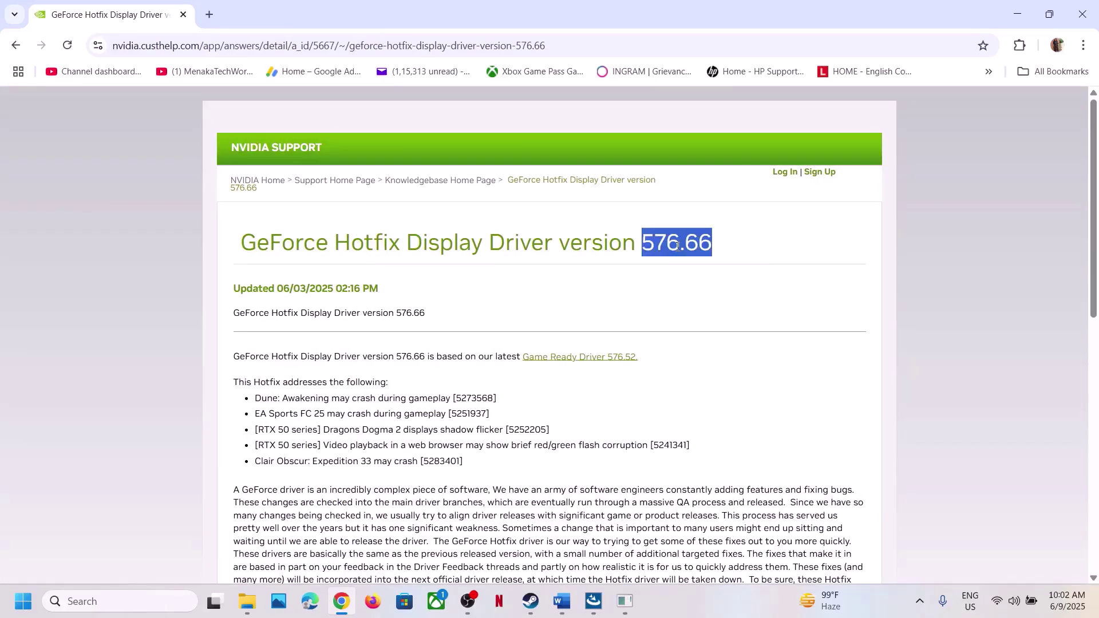
pyautogui.scroll(-7, 464, 318)
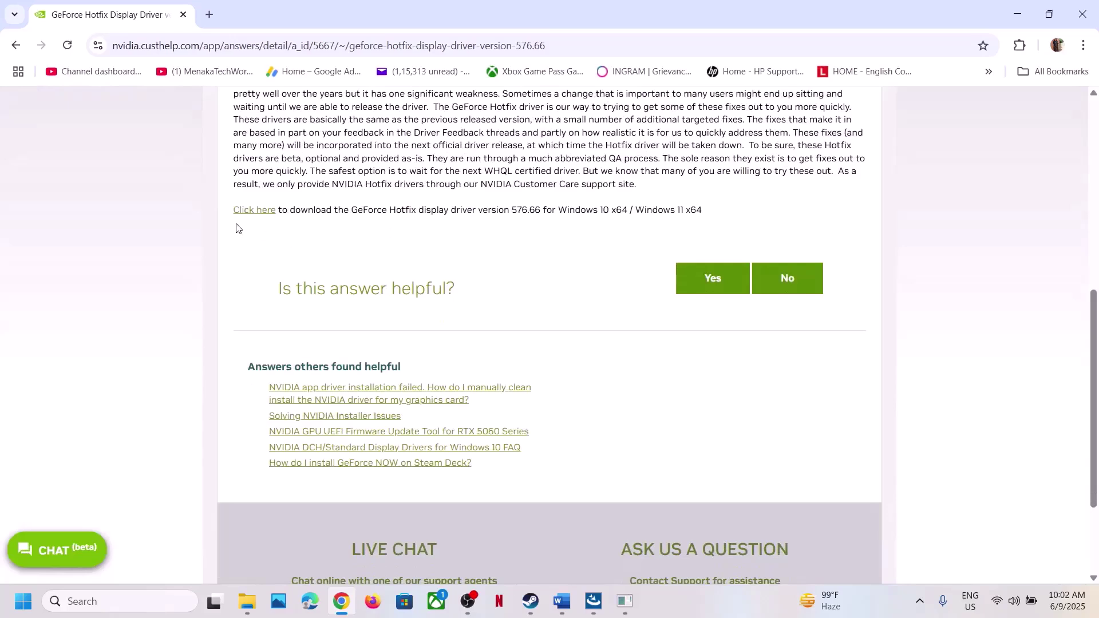
pyautogui.click(250, 212)
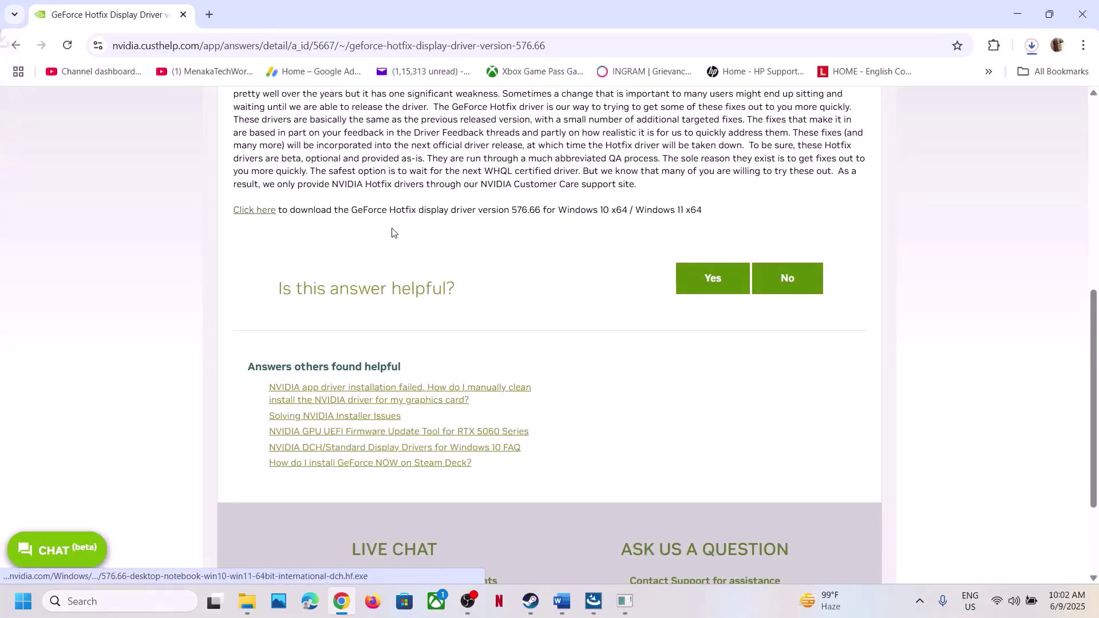
pyautogui.click(1034, 49)
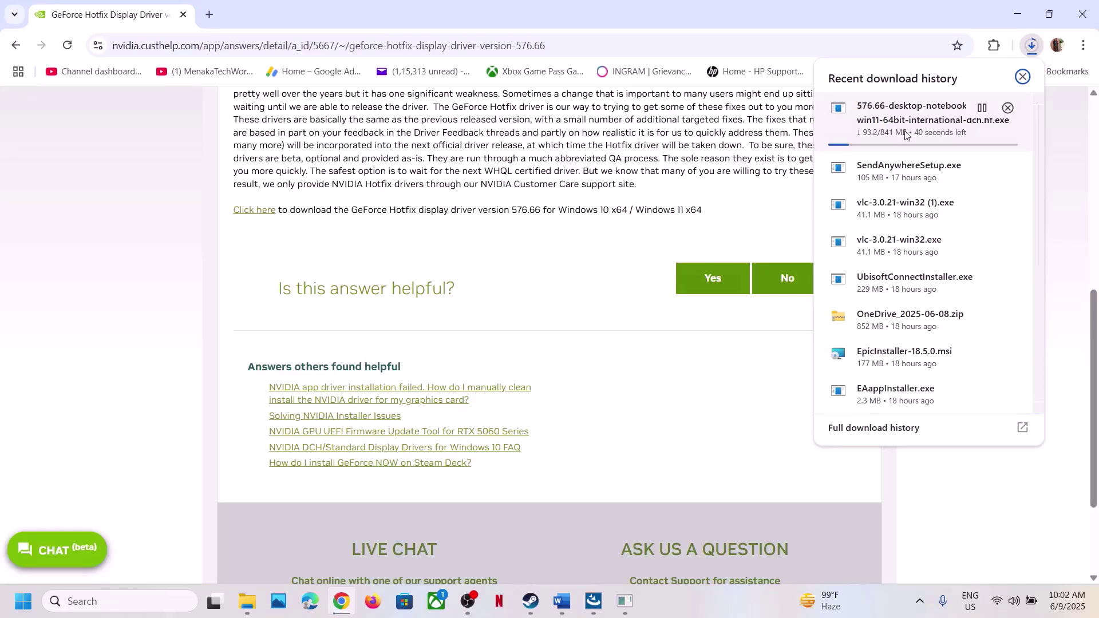
pyautogui.click(573, 213)
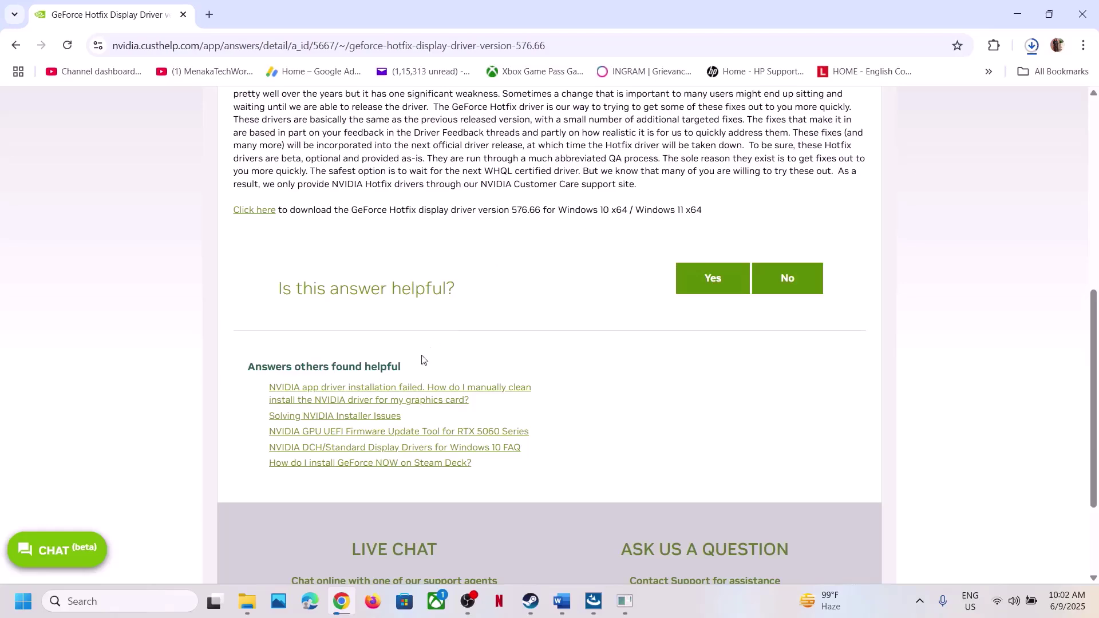
# Display the Windows Restart option over the NVIDIA support page and close the power options without restarting
pyautogui.click(23, 601)
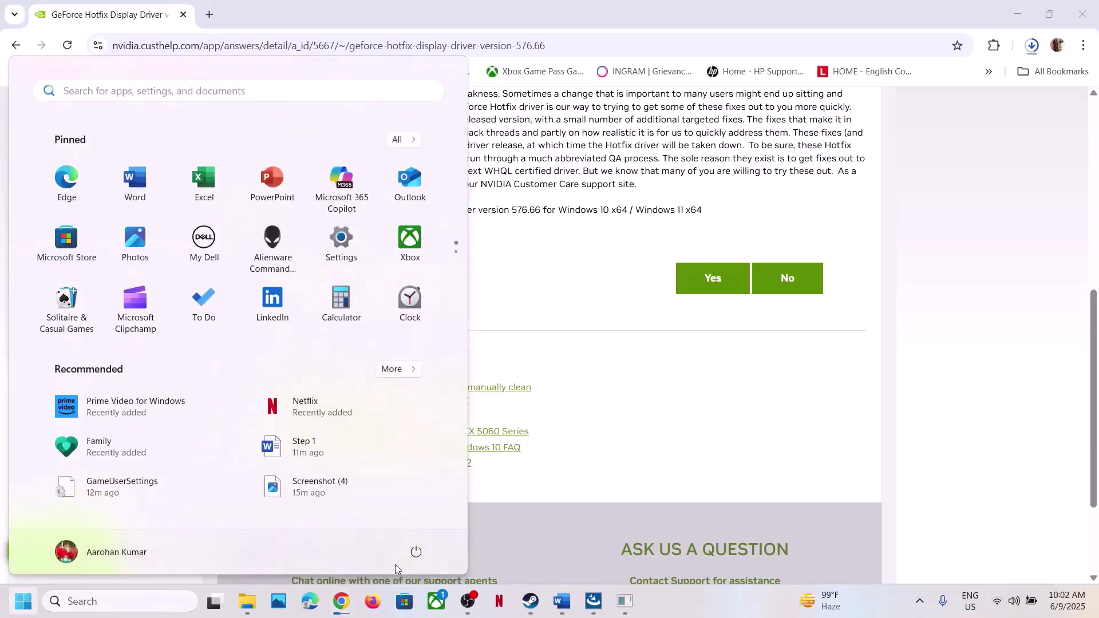
pyautogui.click(414, 558)
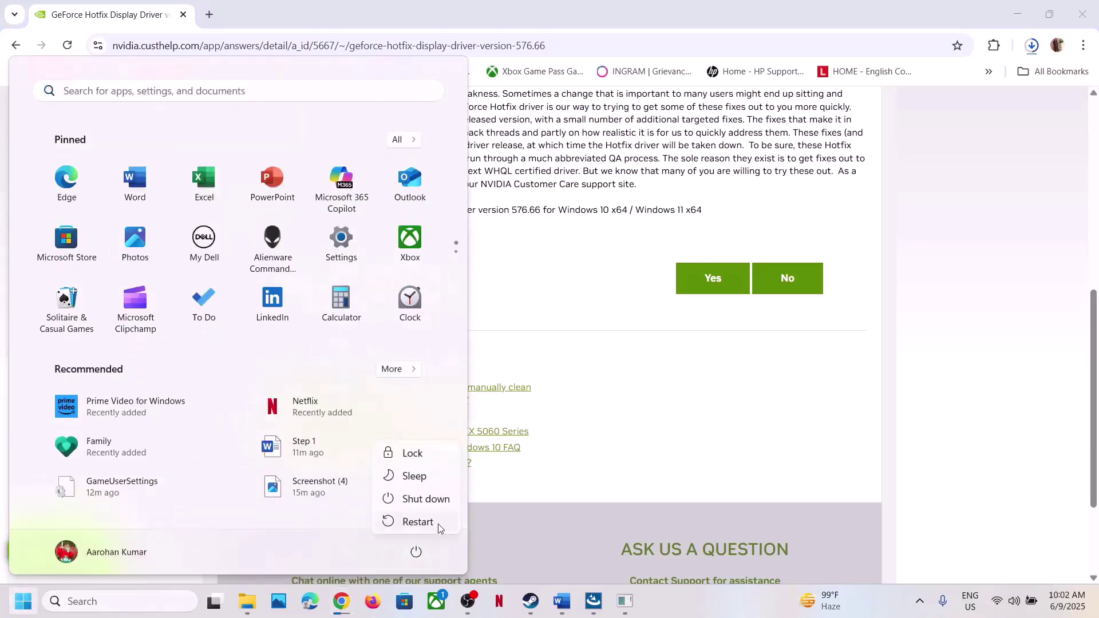
pyautogui.click(649, 393)
pyautogui.click(648, 393)
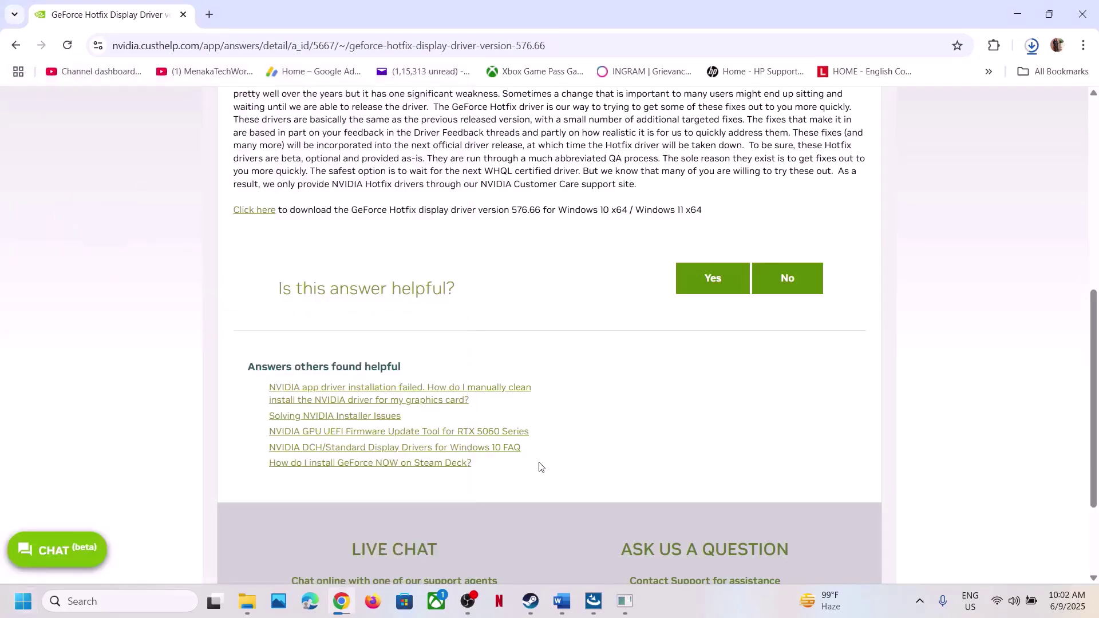
# Switch to the Word checklist and highlight the word "graphics" in Step 11 about running the game on the dedicated card
pyautogui.click(530, 601)
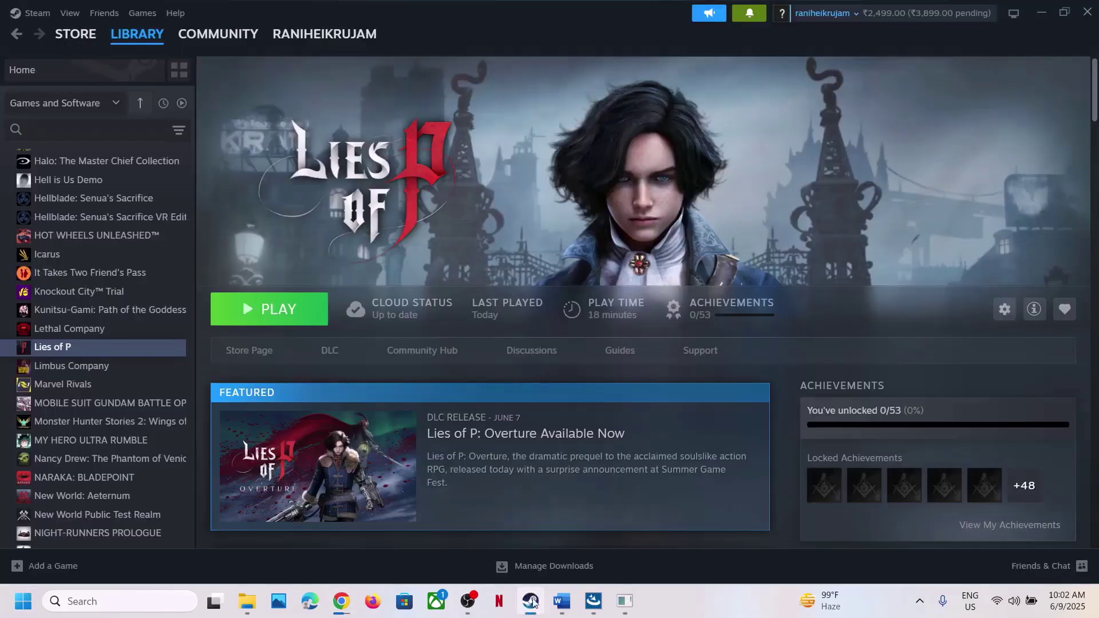
pyautogui.click(561, 601)
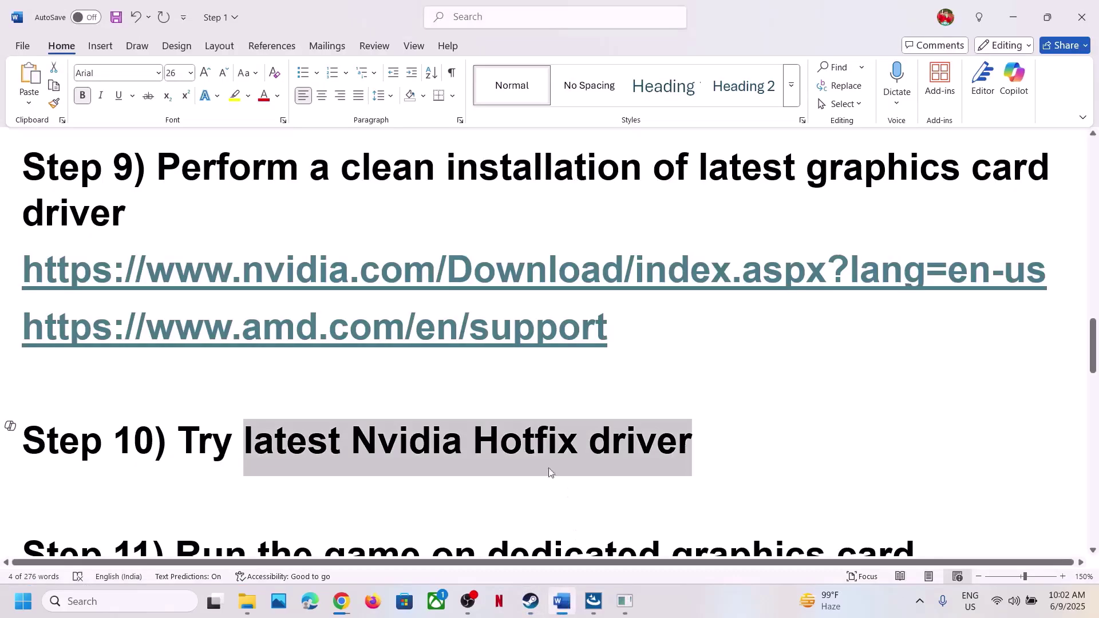
pyautogui.scroll(-3, 487, 437)
pyautogui.scroll(1, 487, 437)
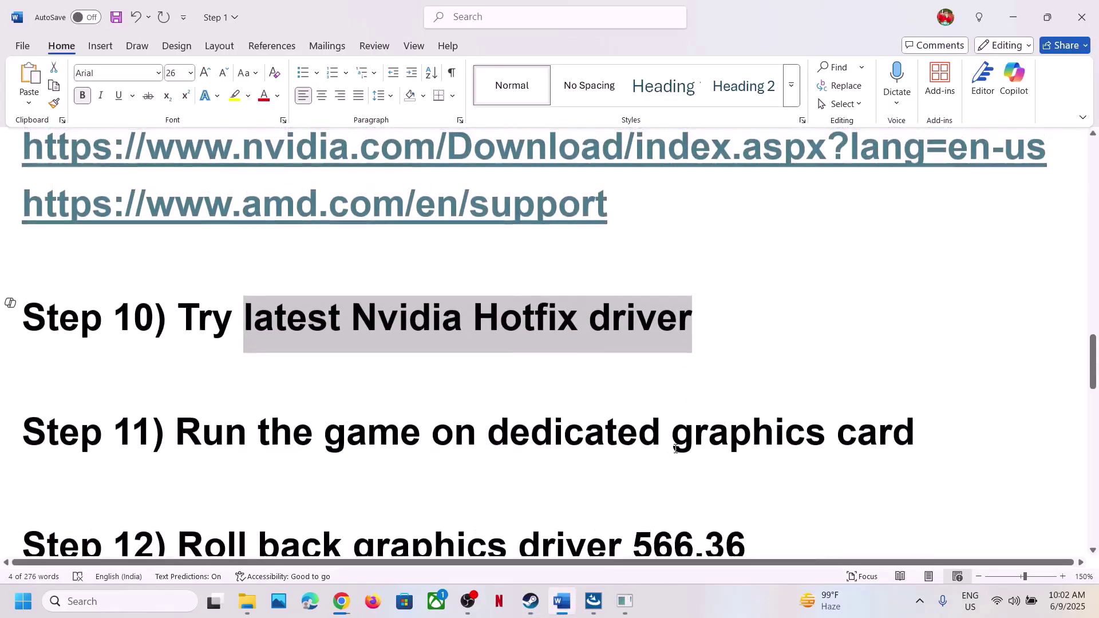
pyautogui.keyDown('ctrl'); pyautogui.doubleClick(692, 444); pyautogui.keyUp('ctrl')
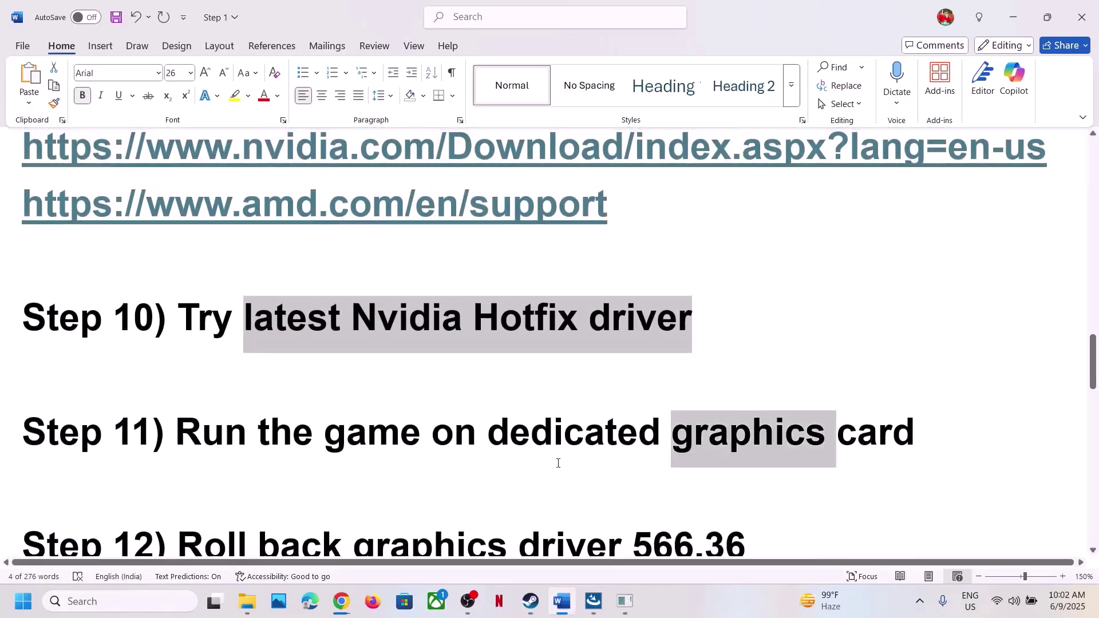
# Search Windows for "graphics" and open the Graphics settings page
pyautogui.click(101, 602)
pyautogui.hotkey('ctrl', 'v')
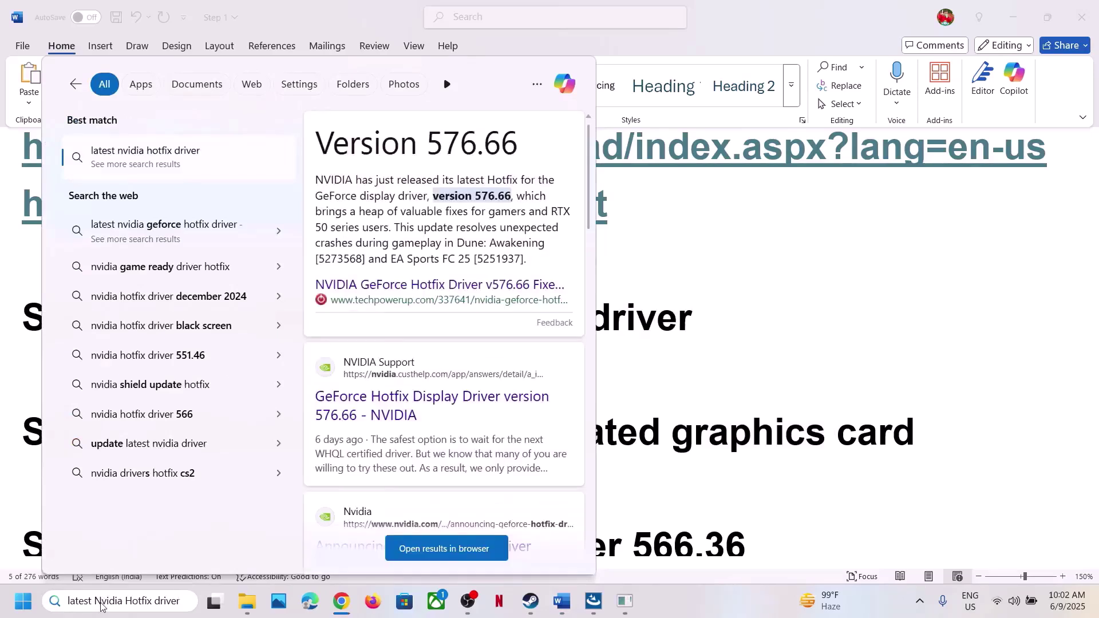
pyautogui.hotkey('ctrl', 'a')
pyautogui.write('gr')
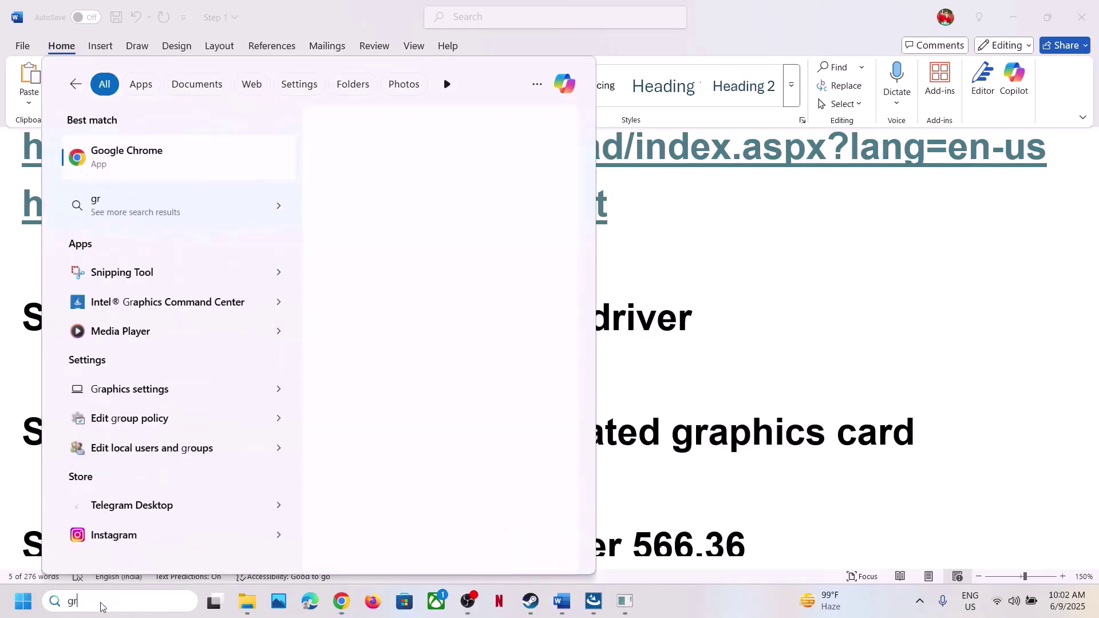
pyautogui.write('aphics')
pyautogui.press('Return')
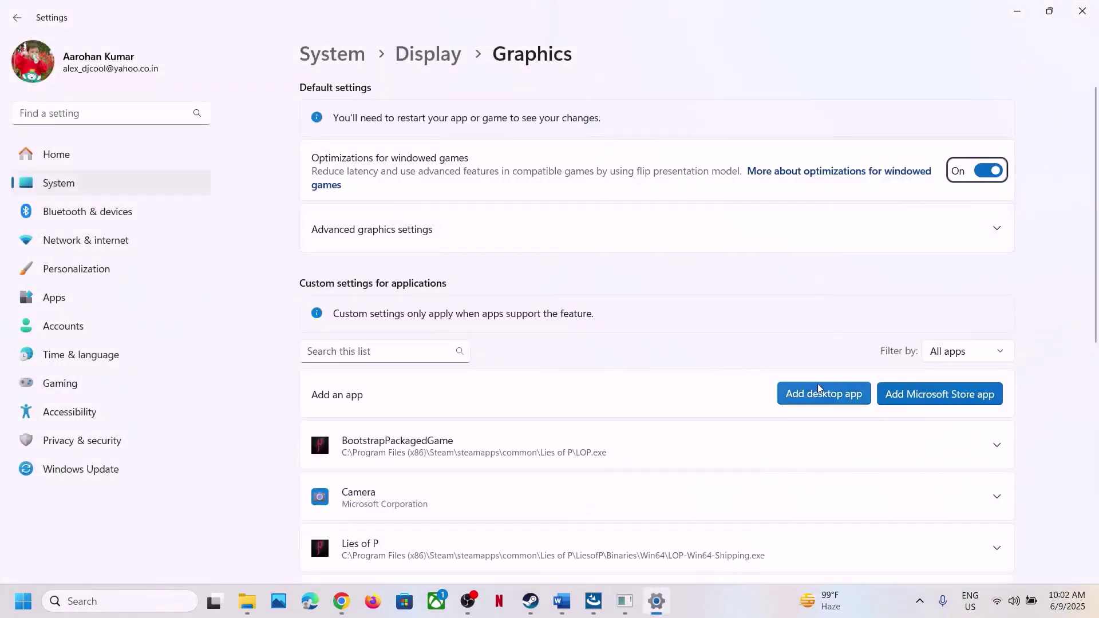
# Start adding a desktop app to the custom graphics settings and browse to C:\Program Files (x86)\Steam
pyautogui.click(817, 394)
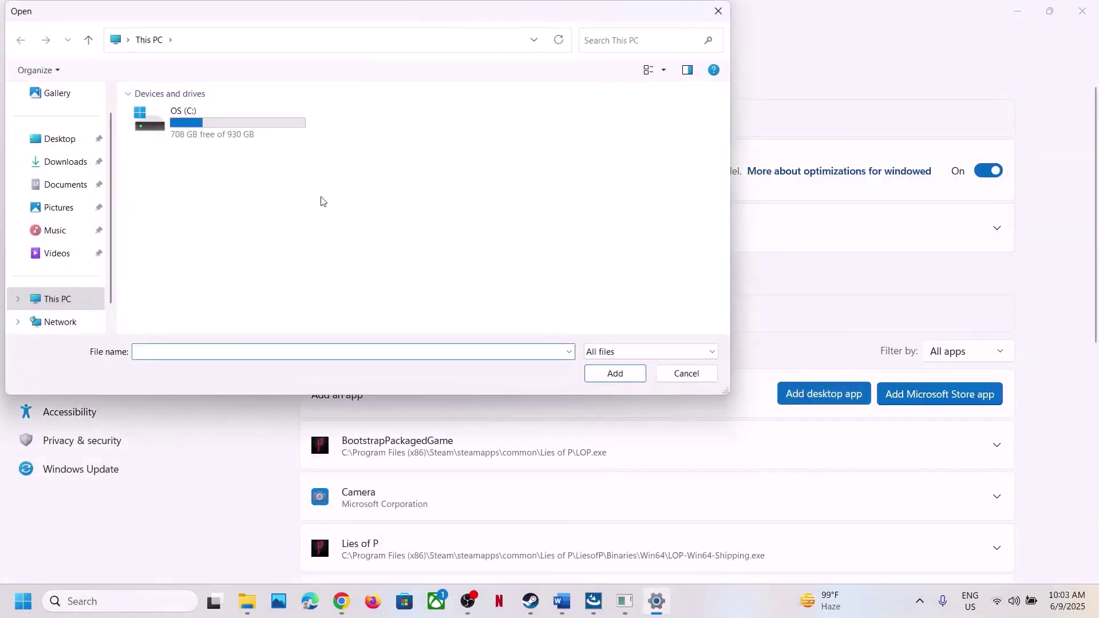
pyautogui.doubleClick(227, 141)
pyautogui.scroll(-2, 259, 235)
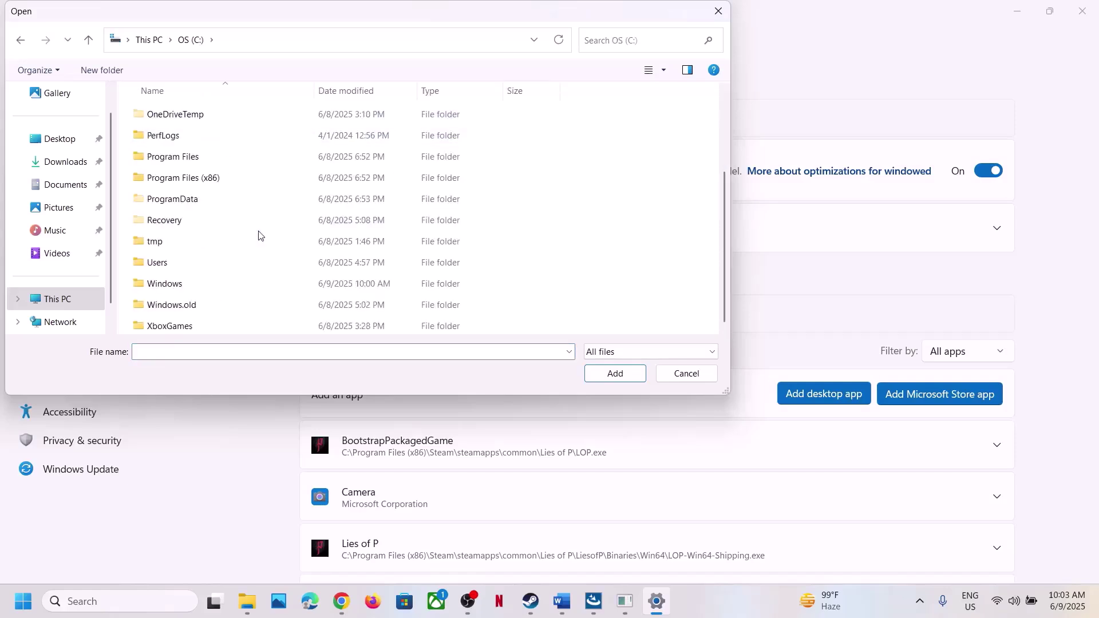
pyautogui.doubleClick(197, 177)
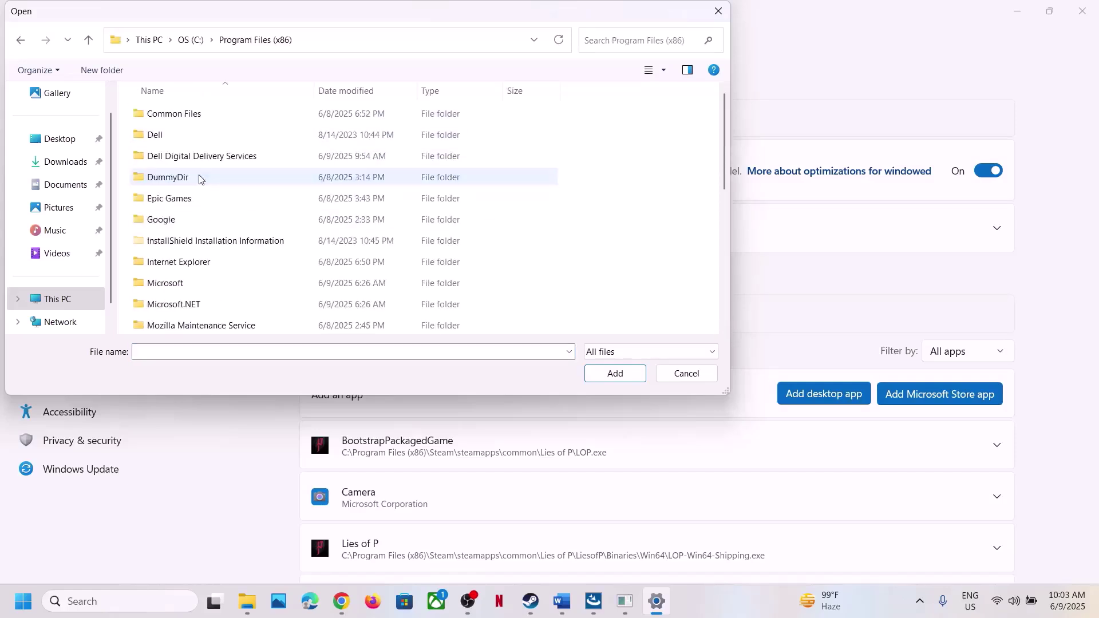
pyautogui.scroll(-5, 201, 177)
pyautogui.scroll(4, 200, 178)
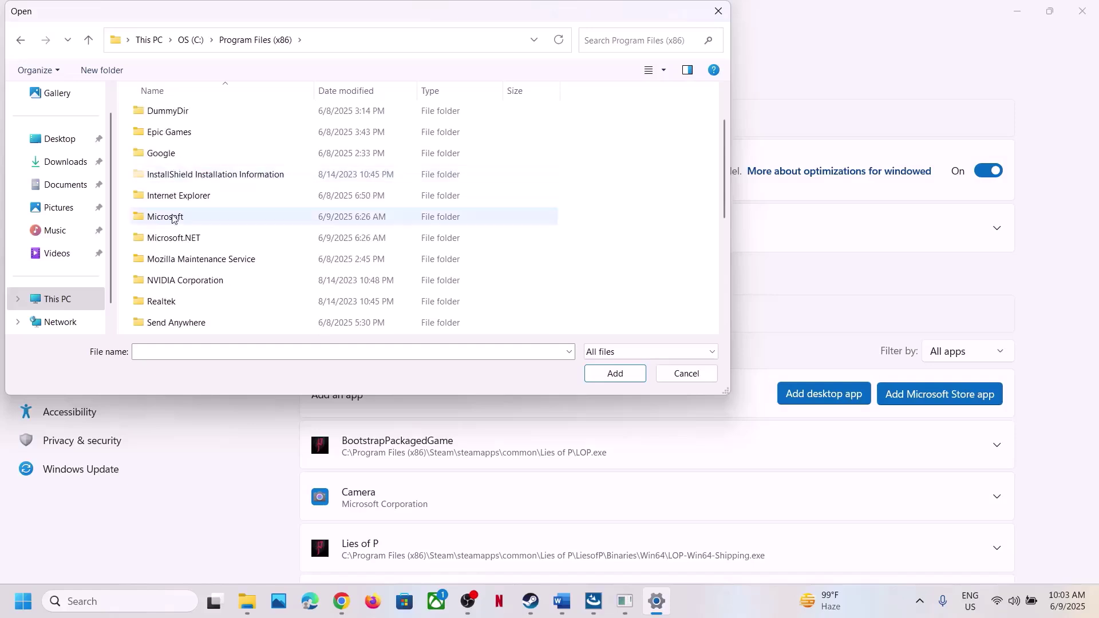
pyautogui.scroll(-4, 177, 218)
pyautogui.scroll(2, 172, 218)
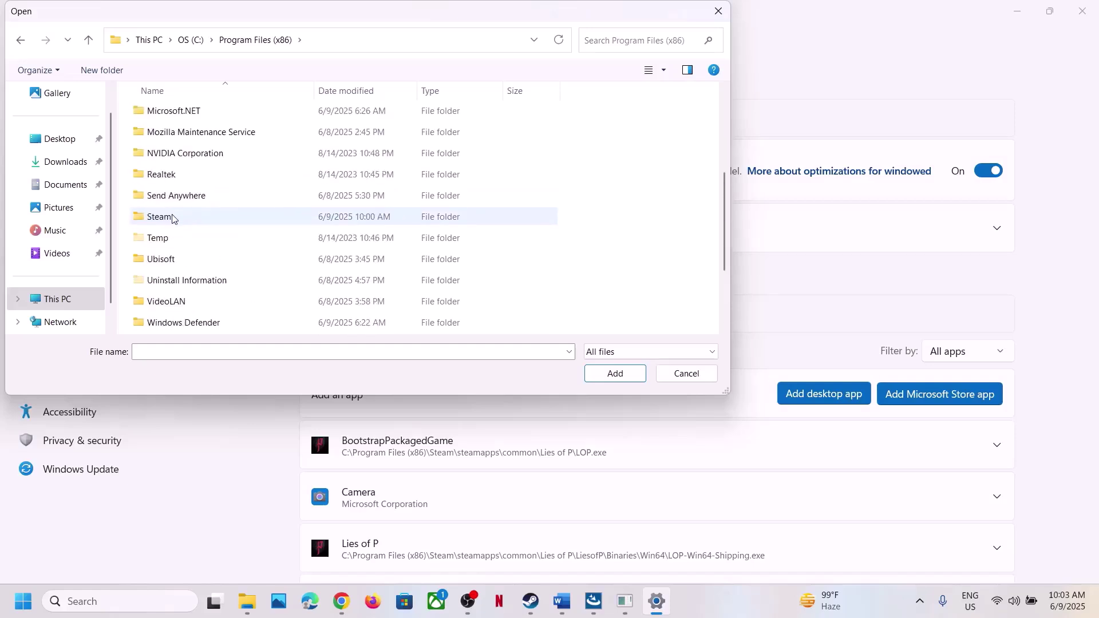
pyautogui.doubleClick(178, 221)
# Browse from the Steam folder through steamapps and common to the Lies of P folder
pyautogui.scroll(-2, 195, 206)
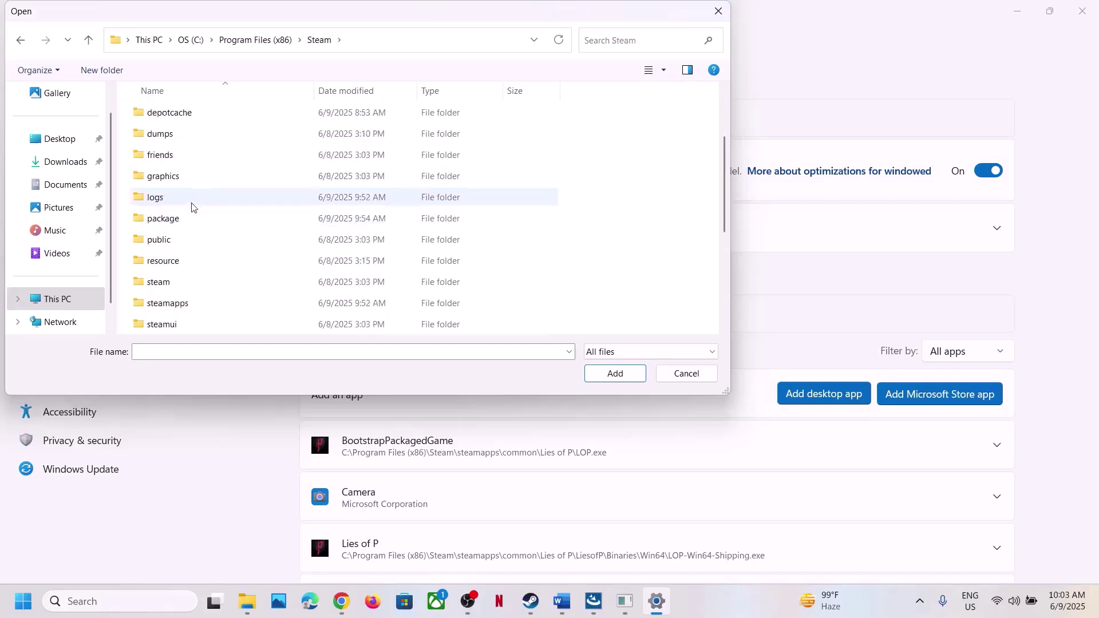
pyautogui.scroll(-1, 179, 263)
pyautogui.doubleClick(176, 246)
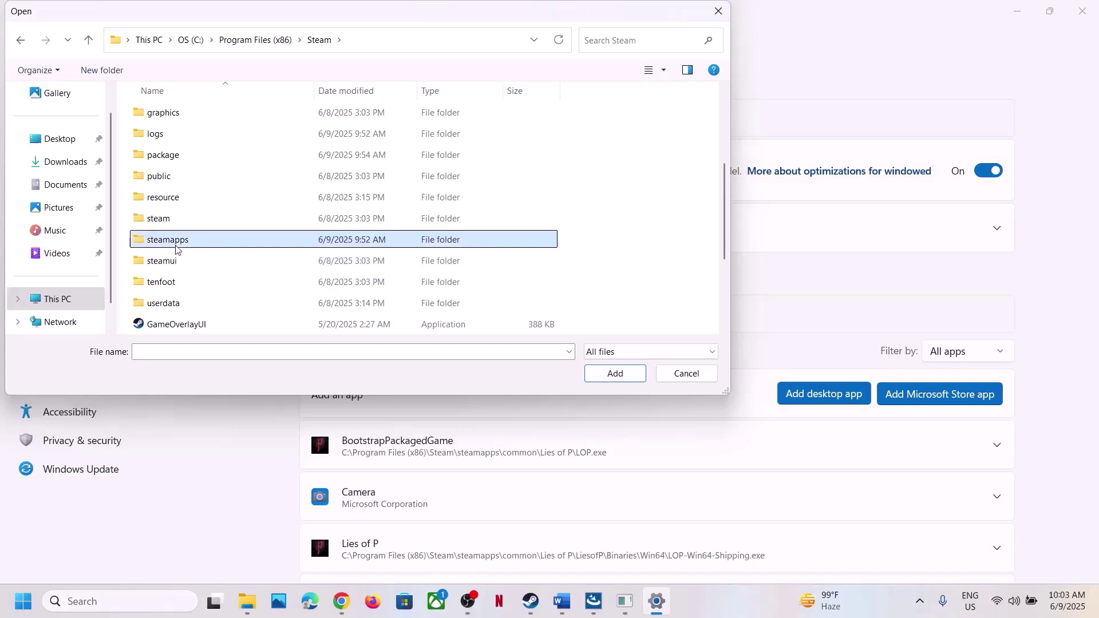
pyautogui.doubleClick(160, 110)
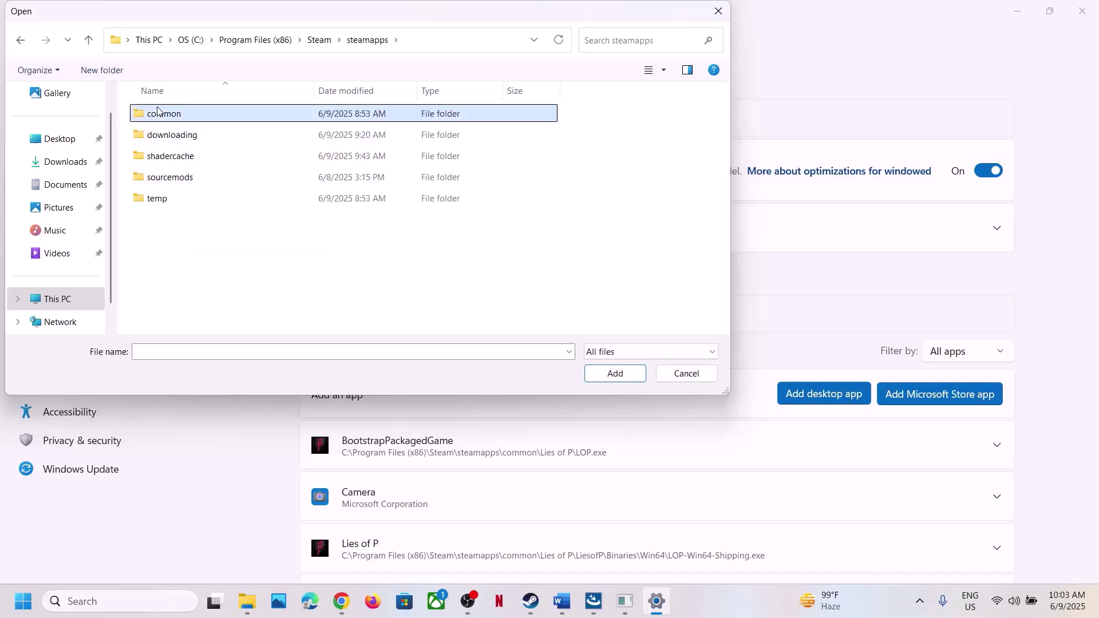
pyautogui.doubleClick(188, 117)
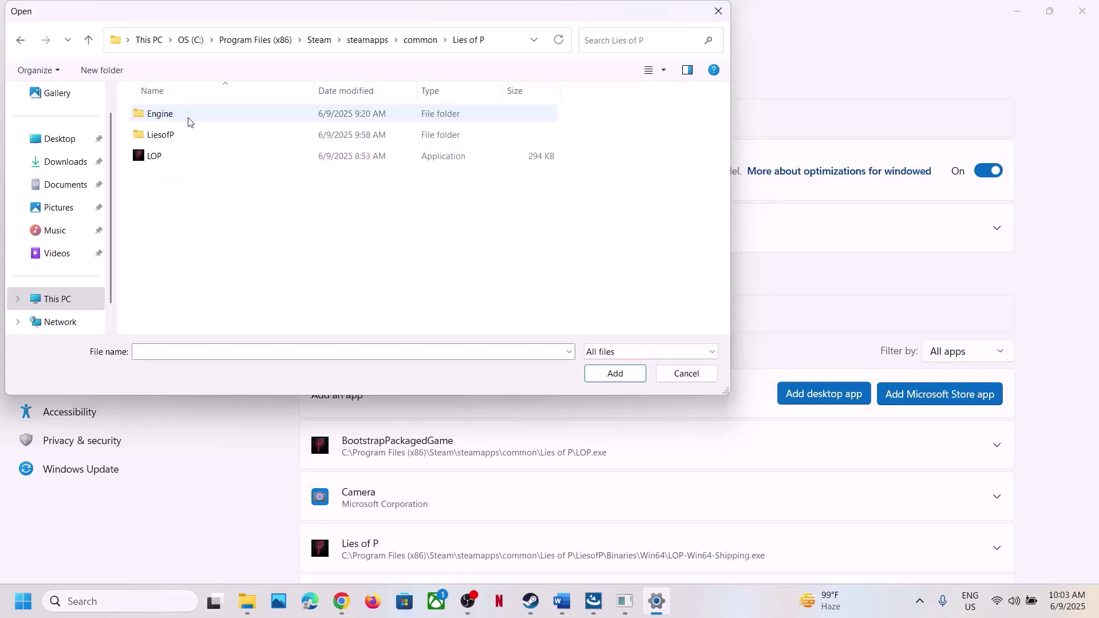
# Browse to LiesofP\Binaries\Win64 and try to add LOP-Win64-Shipping as a desktop app
pyautogui.doubleClick(176, 138)
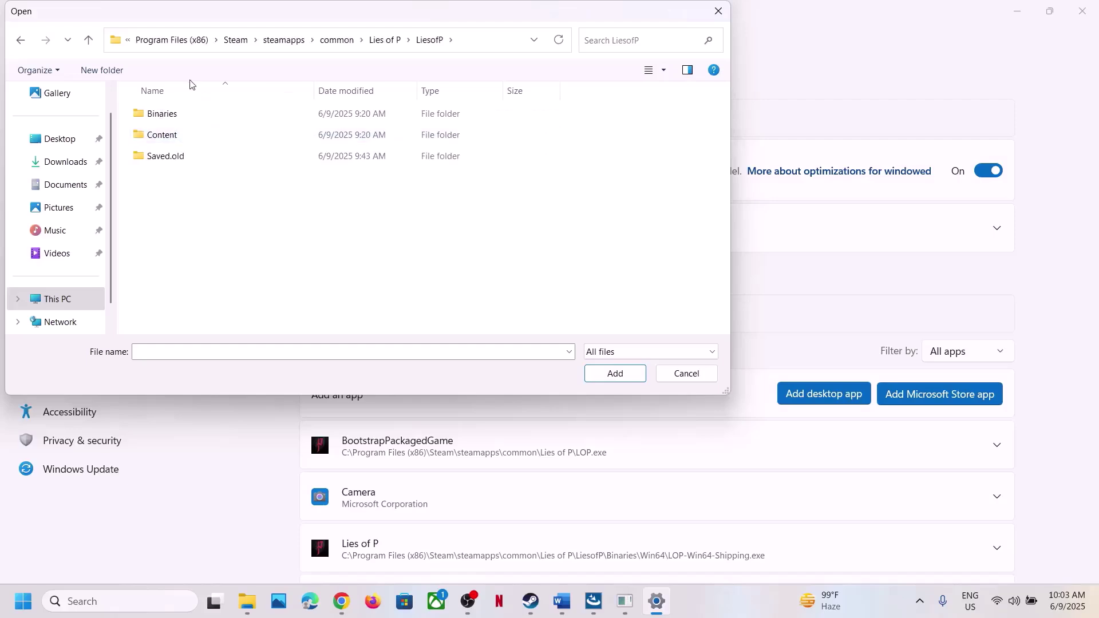
pyautogui.doubleClick(172, 119)
pyautogui.doubleClick(188, 115)
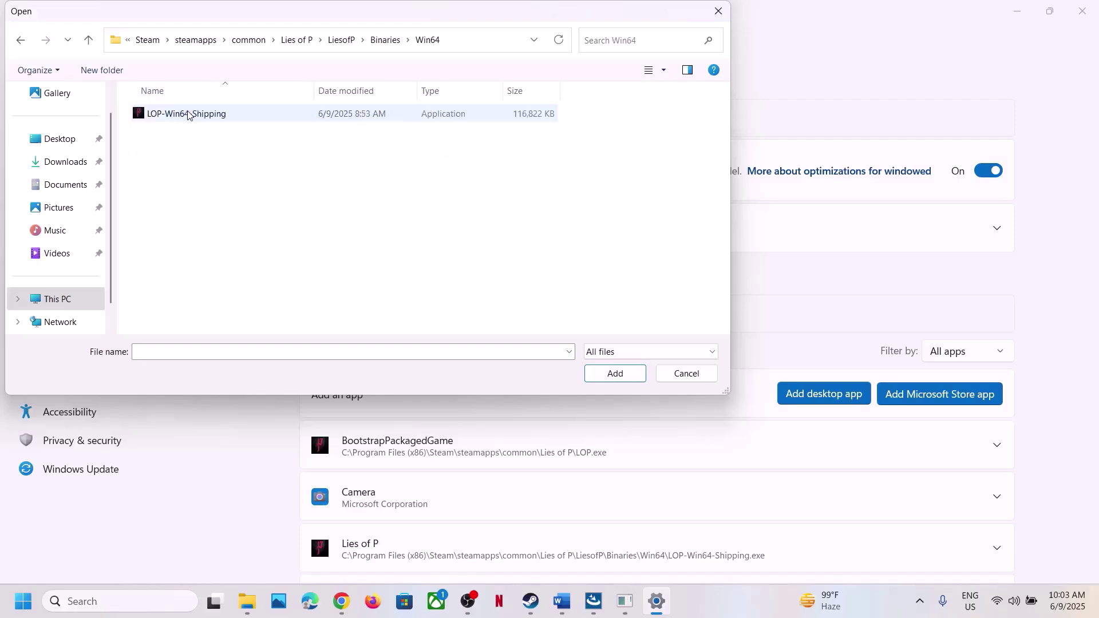
pyautogui.click(230, 120)
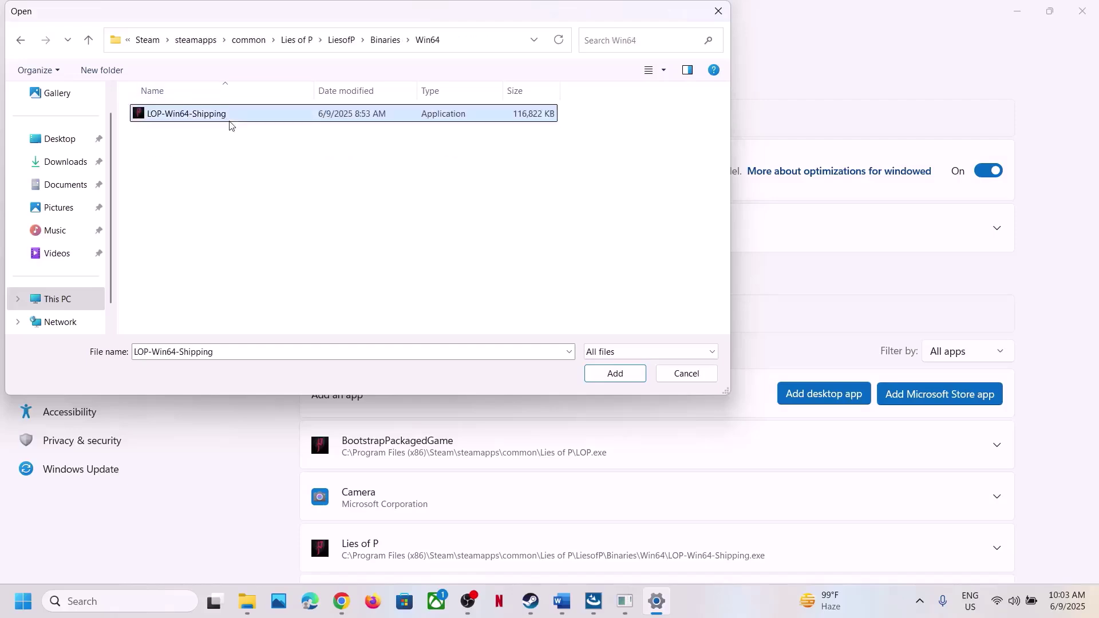
pyautogui.click(613, 373)
# Set the Lies of P GPU preference to High Performance (NVIDIA GeForce RTX 3050 Laptop GPU) and close Settings
pyautogui.scroll(-3, 519, 430)
pyautogui.scroll(-3, 520, 429)
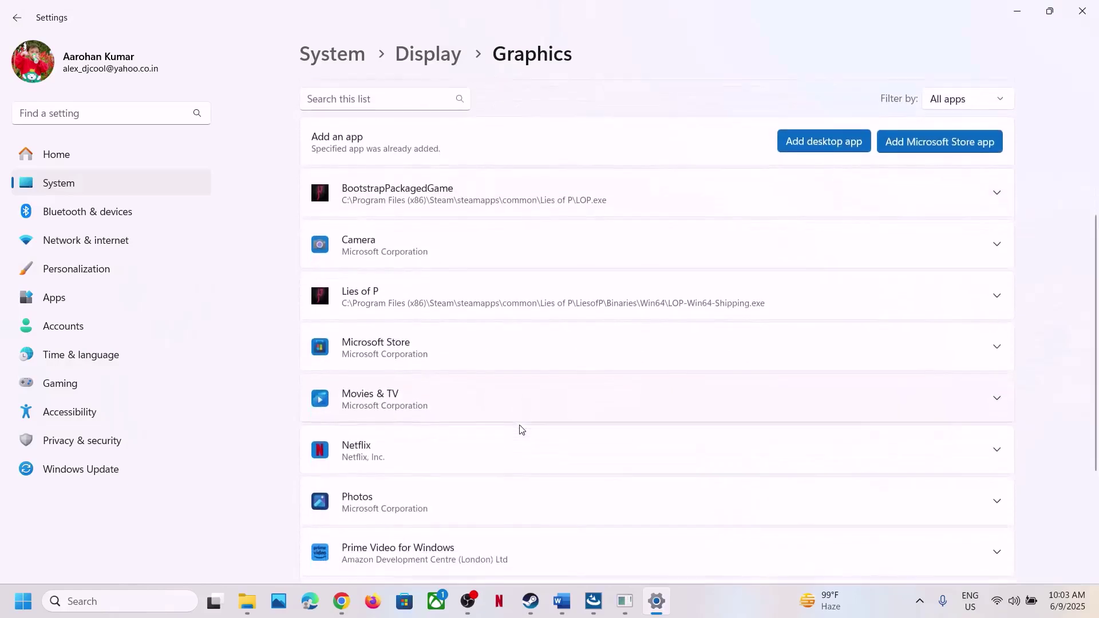
pyautogui.click(417, 276)
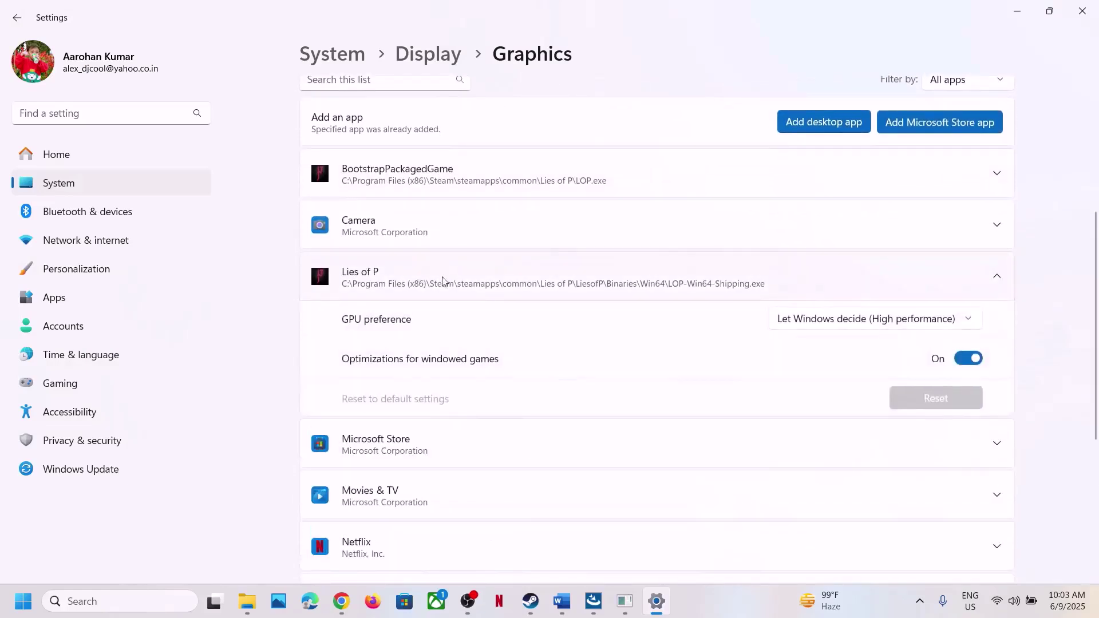
pyautogui.click(913, 325)
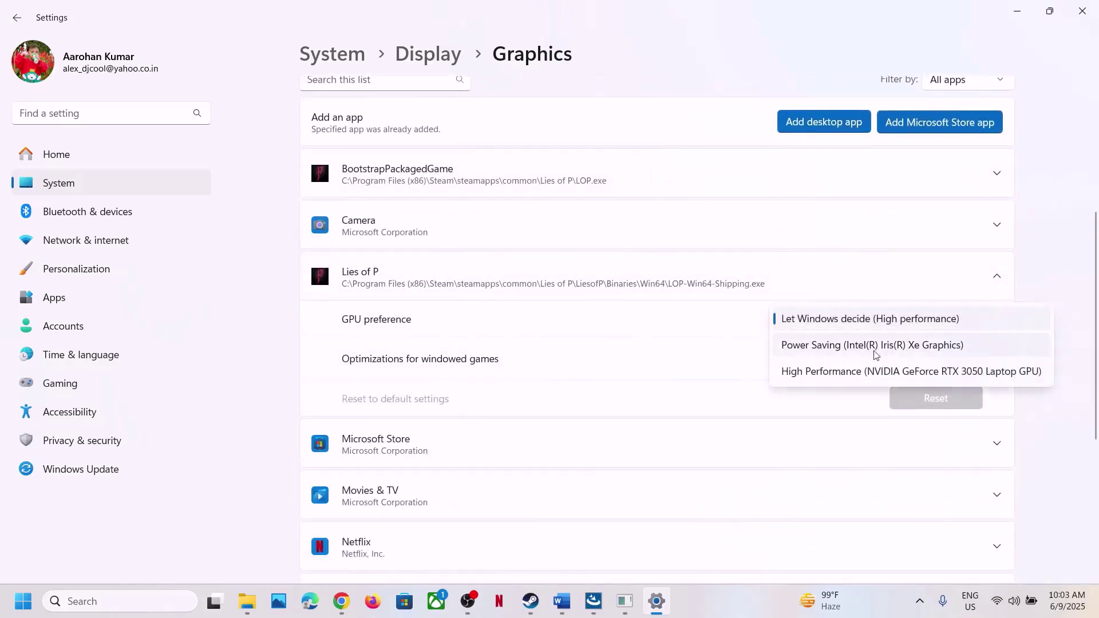
pyautogui.click(897, 372)
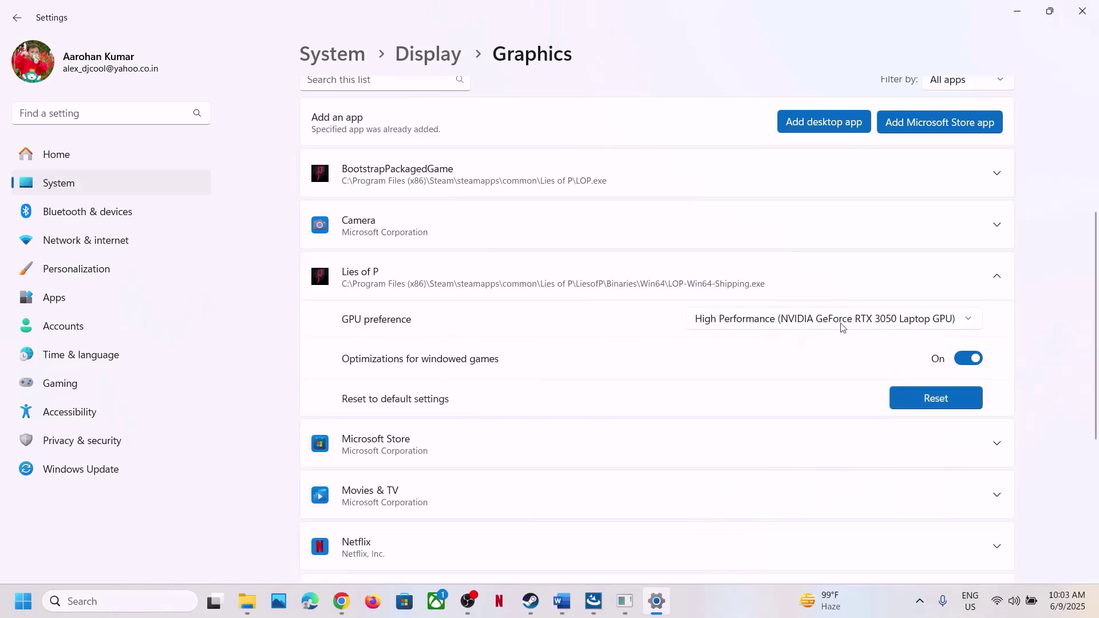
pyautogui.click(1082, 11)
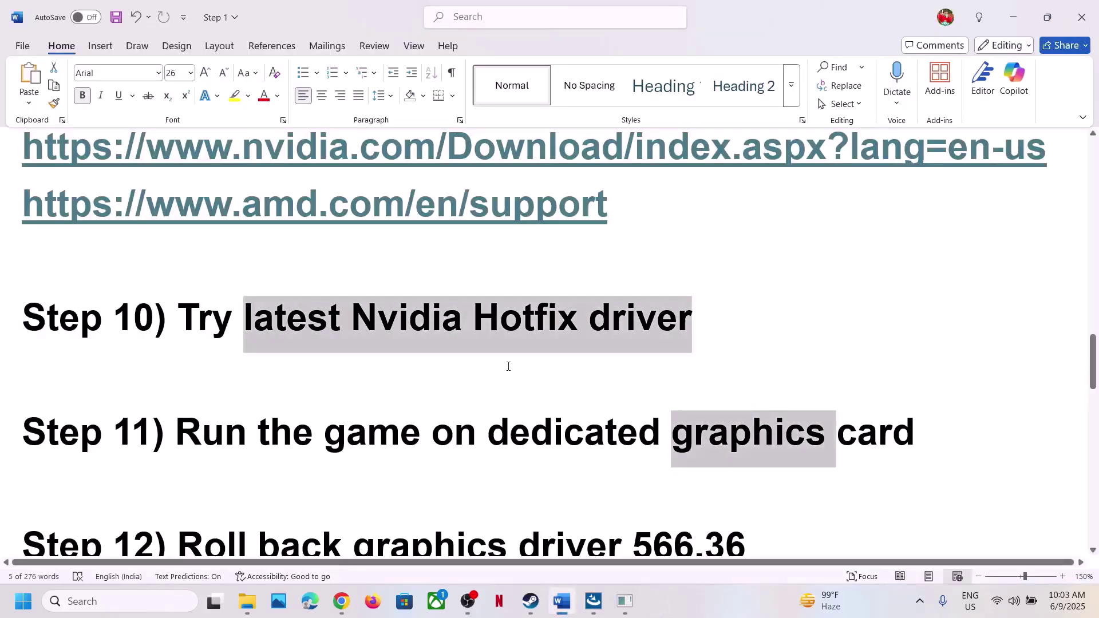
# Highlight driver version 566.36 in Step 12 of the checklist, and copy the NVIDIA download link under Step 9
pyautogui.scroll(-2, 508, 366)
pyautogui.scroll(1, 508, 367)
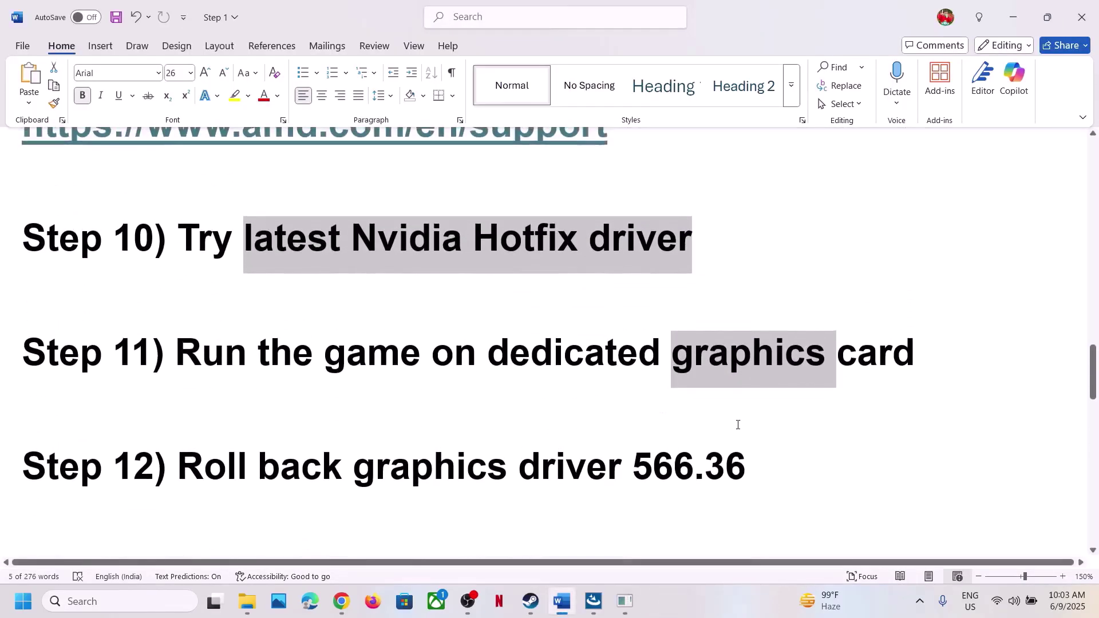
pyautogui.moveTo(745, 472); pyautogui.dragTo(633, 472)
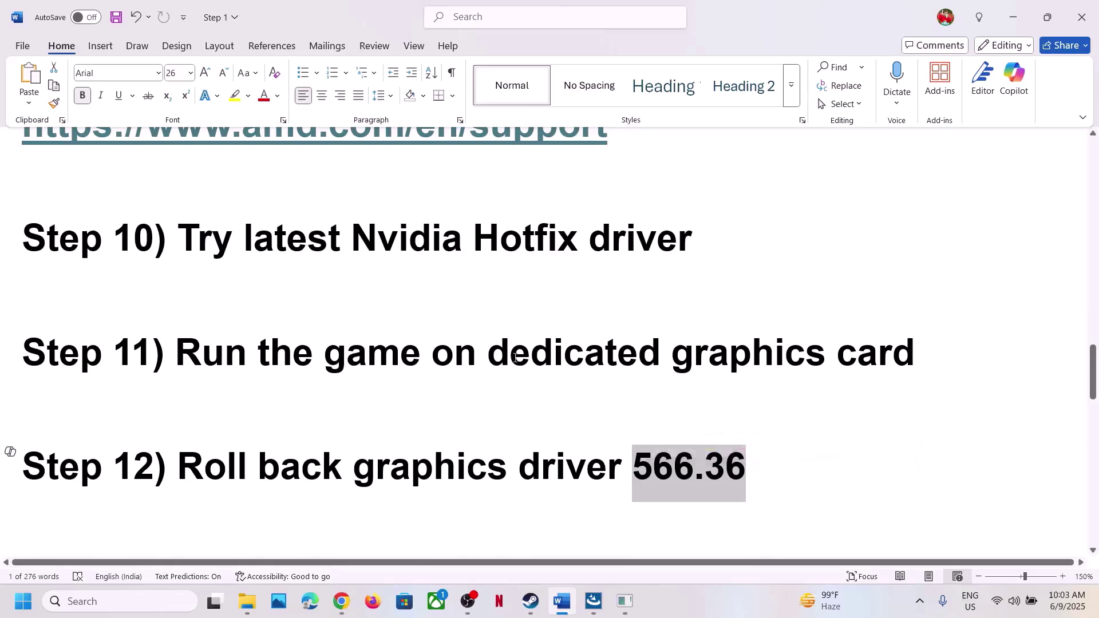
pyautogui.scroll(2, 515, 357)
pyautogui.scroll(1, 515, 357)
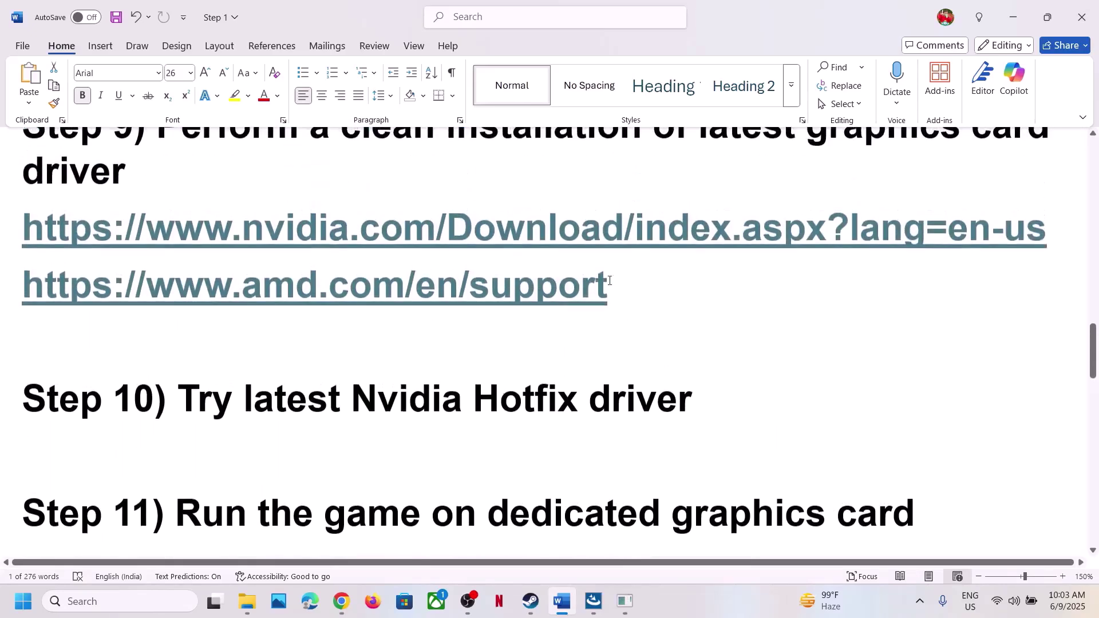
pyautogui.tripleClick(671, 226)
pyautogui.hotkey('ctrl', 'c')
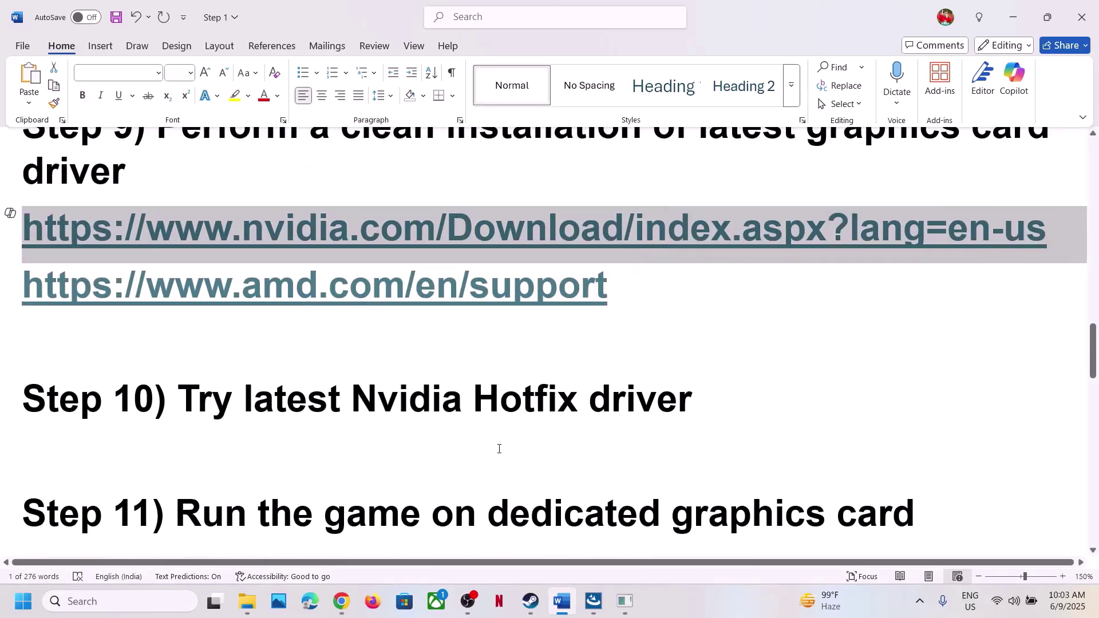
# Switch to Chrome, open the copied NVIDIA driver link in a new tab and reject the optional cookies
pyautogui.click(346, 595)
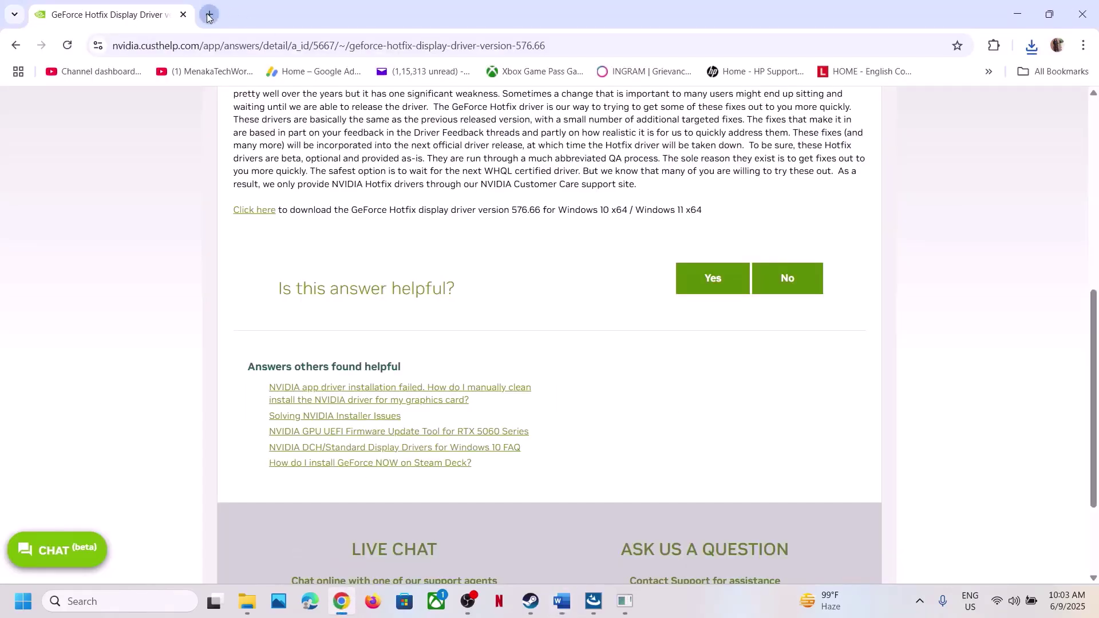
pyautogui.click(209, 15)
pyautogui.hotkey('ctrl', 'v')
pyautogui.press('Return')
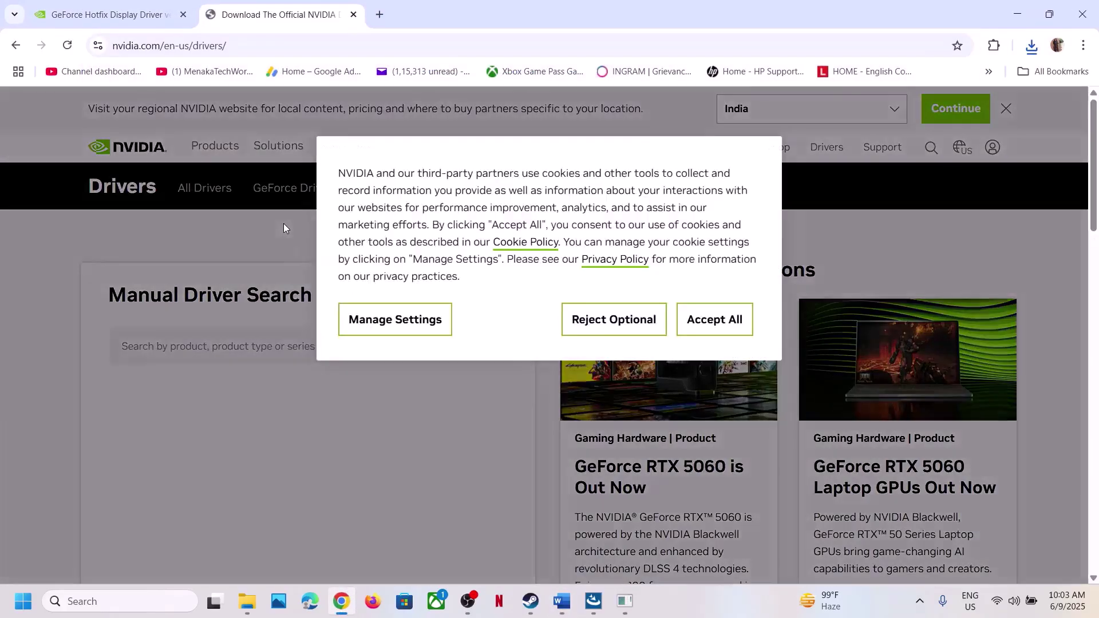
pyautogui.scroll(-3, 606, 298)
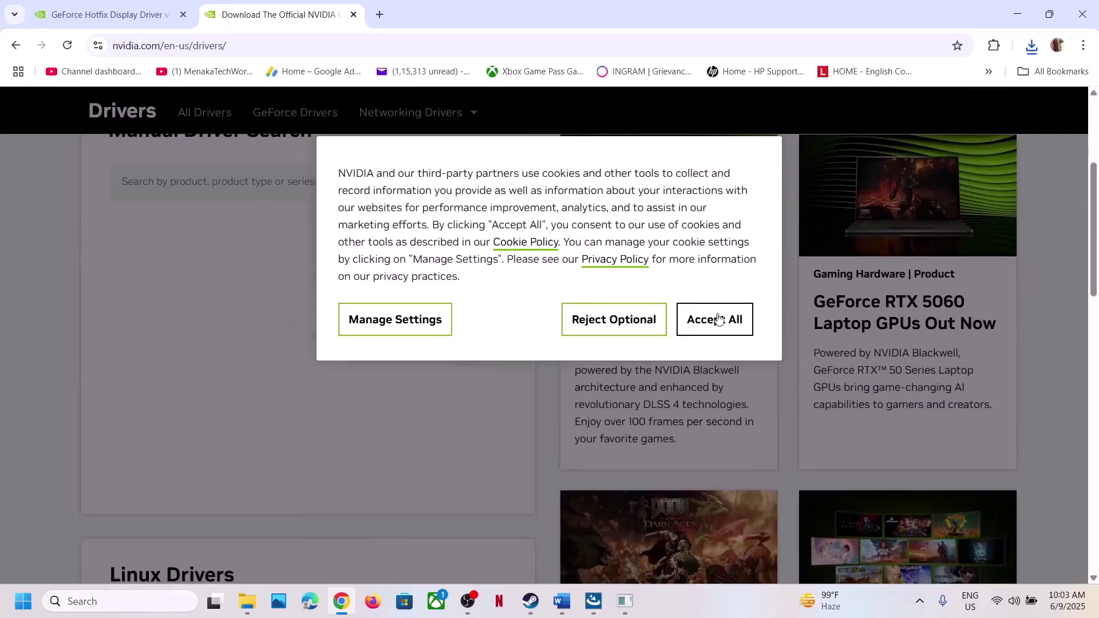
pyautogui.click(631, 331)
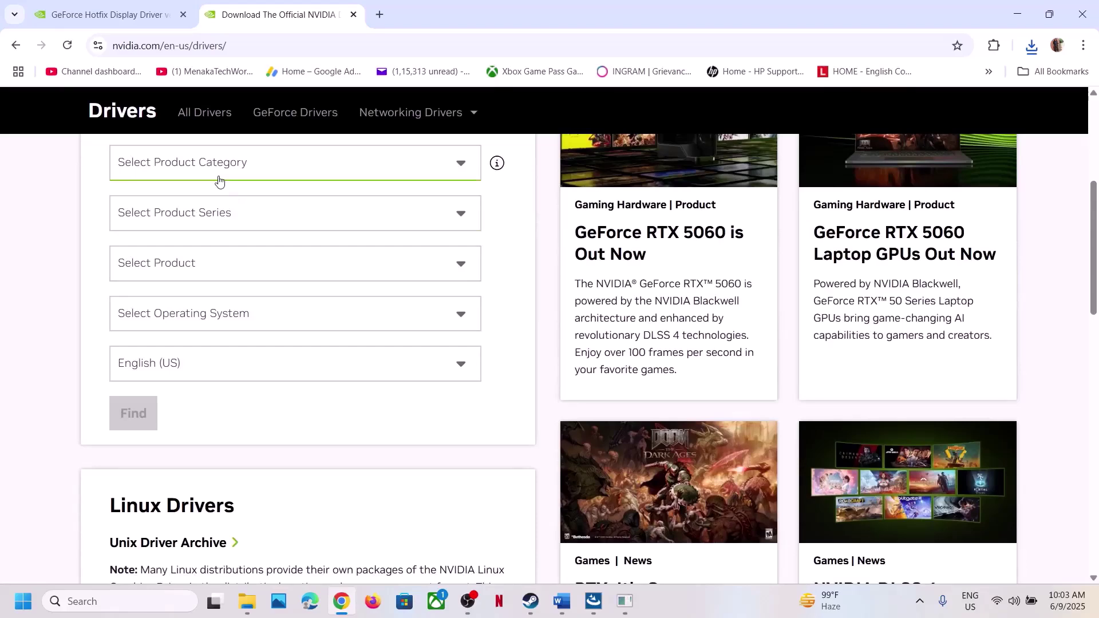
# Search NVIDIA drivers for GeForce, GeForce RTX 30 Series (Notebooks), GeForce RTX 3050 Laptop GPU, on Windows 11
pyautogui.click(218, 174)
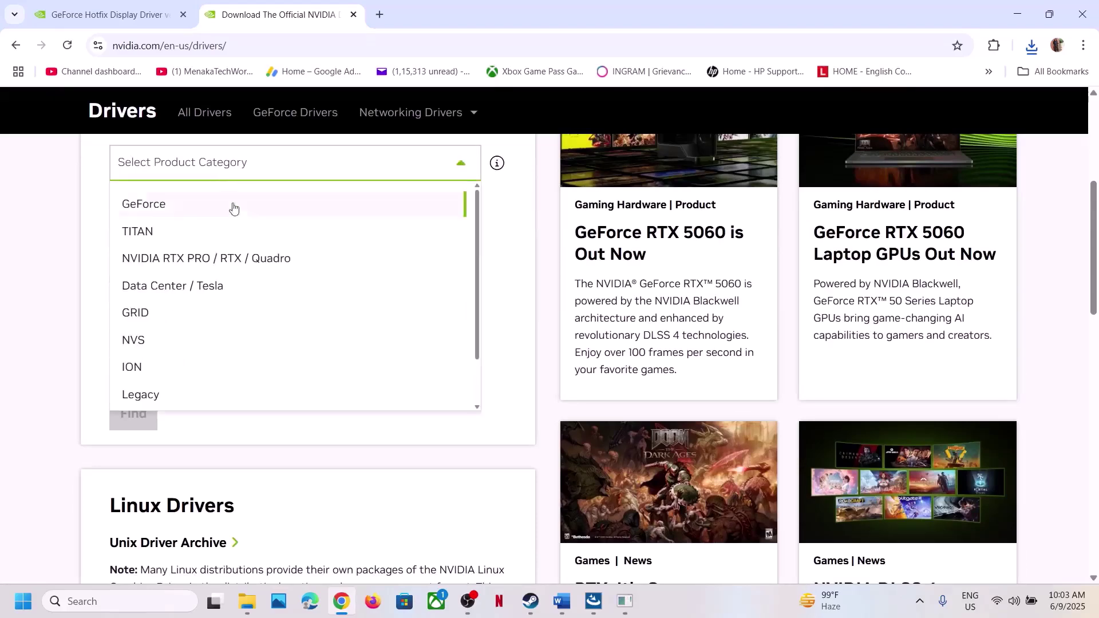
pyautogui.click(168, 200)
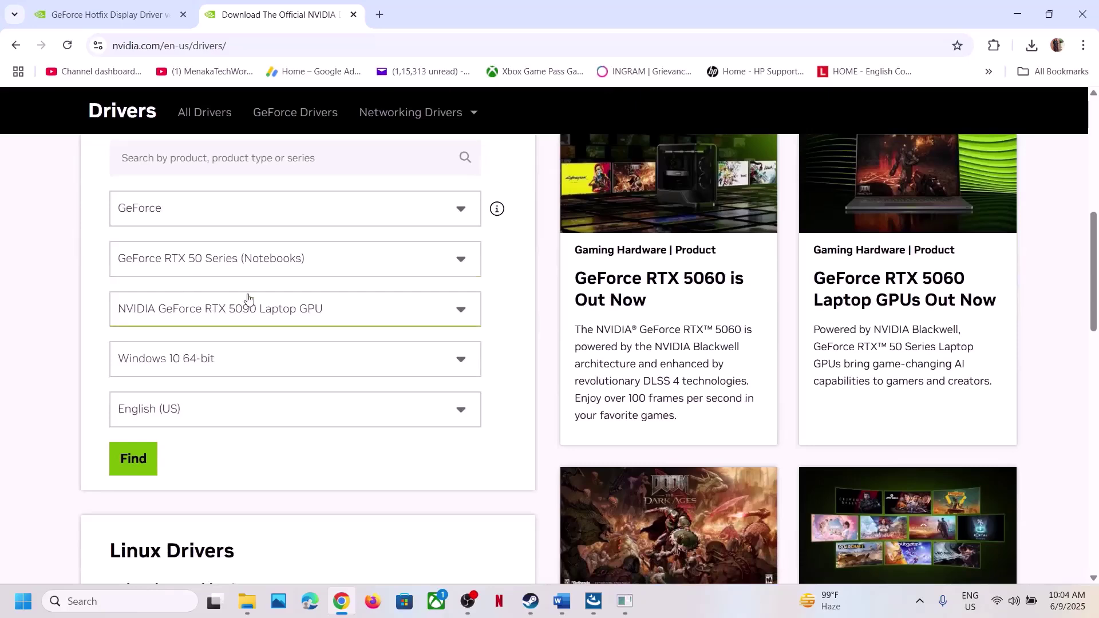
pyautogui.click(223, 271)
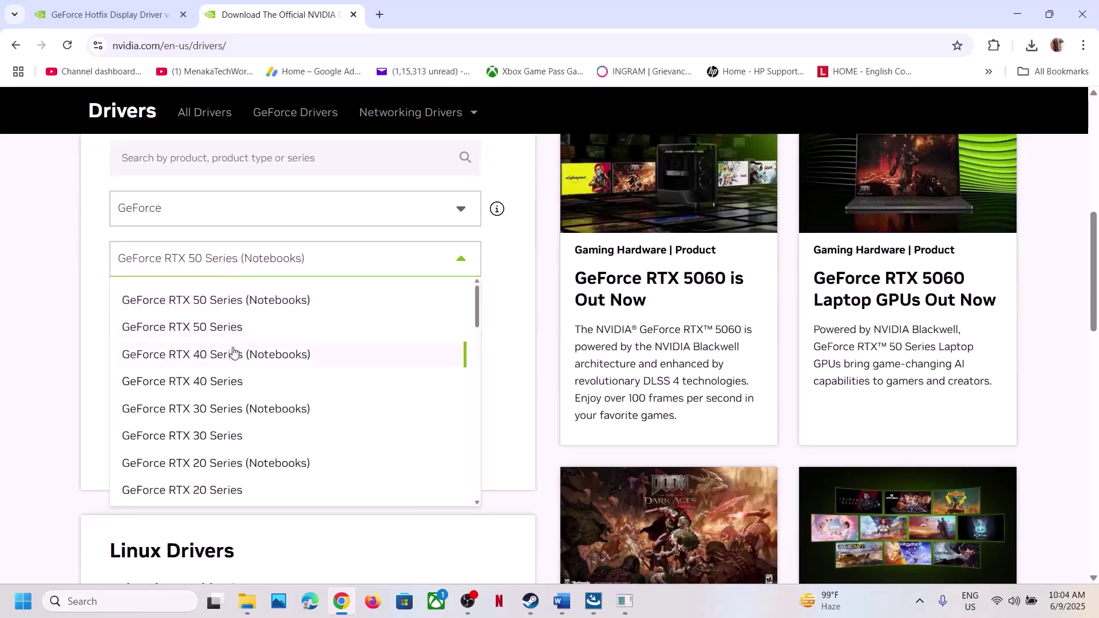
pyautogui.click(231, 422)
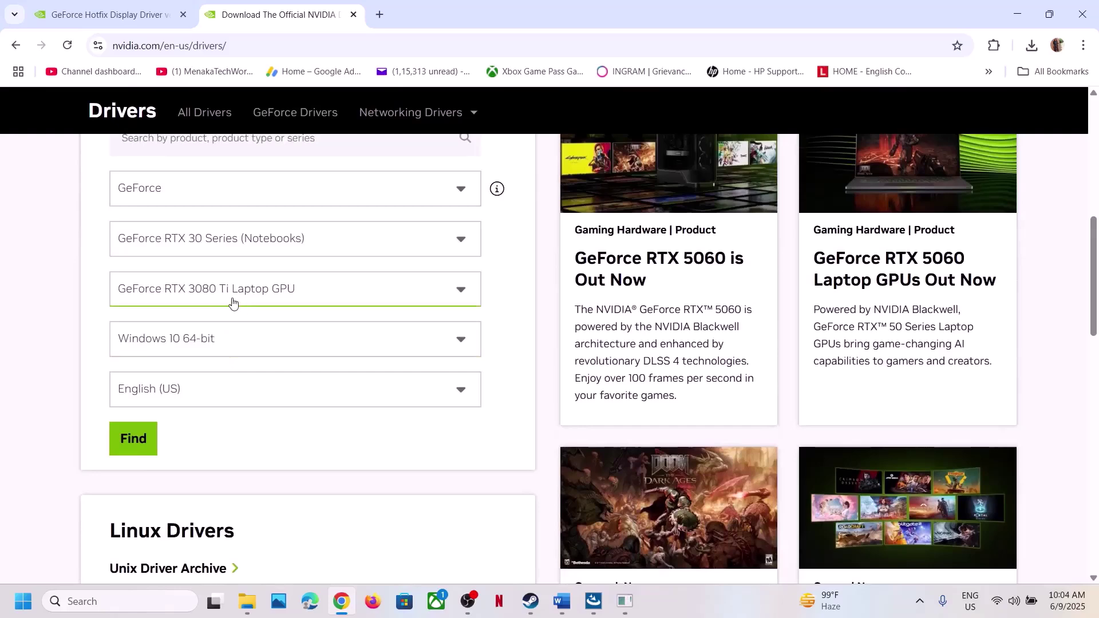
pyautogui.click(233, 300)
pyautogui.click(242, 502)
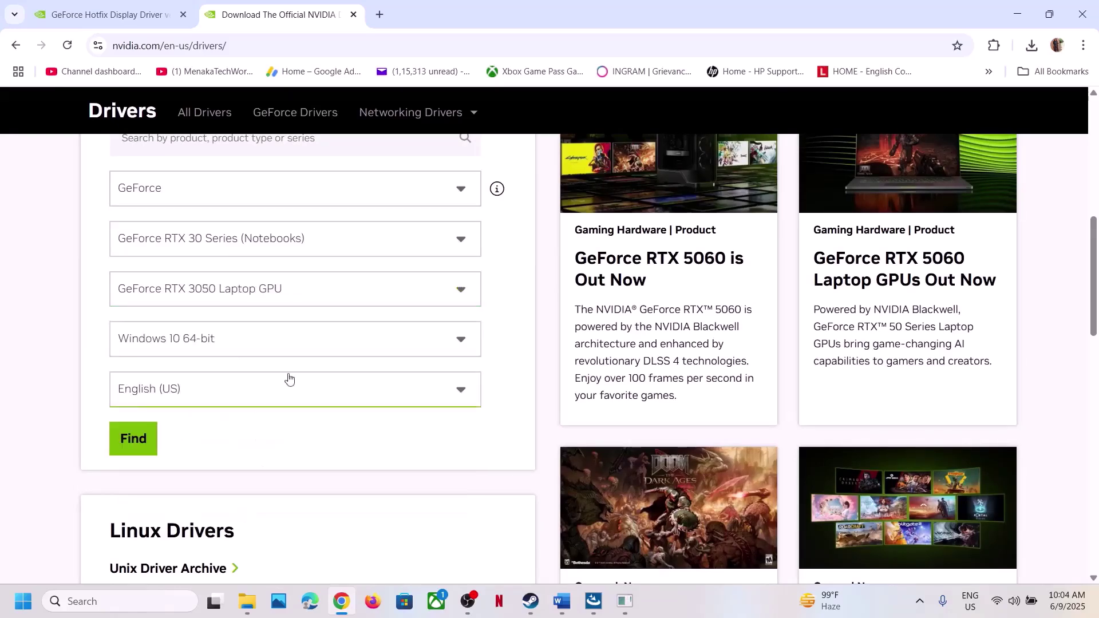
pyautogui.click(240, 341)
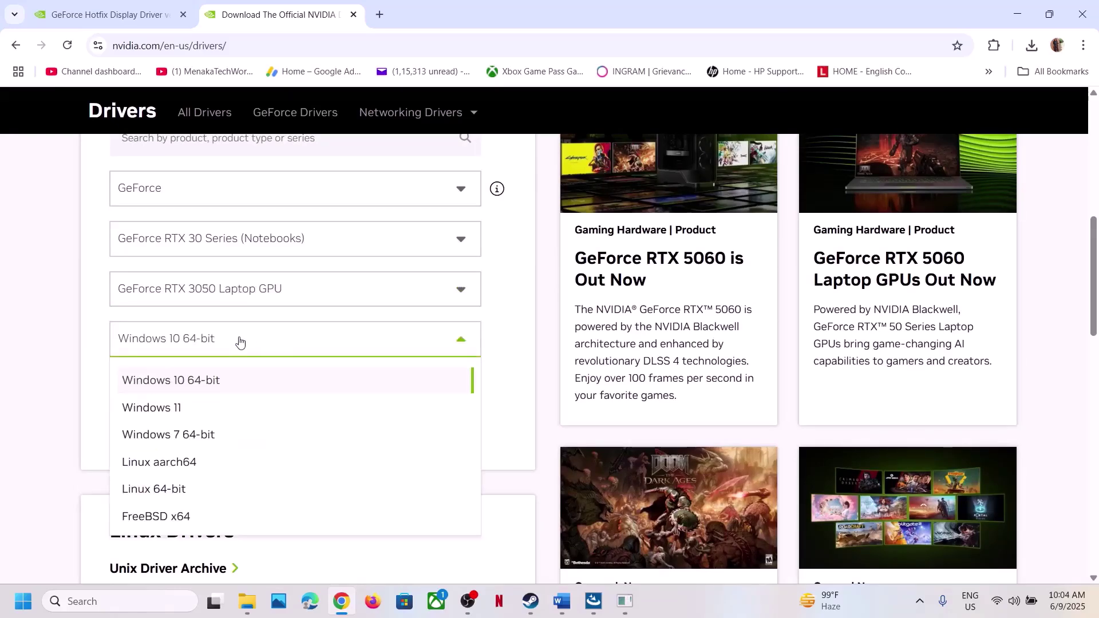
pyautogui.click(198, 410)
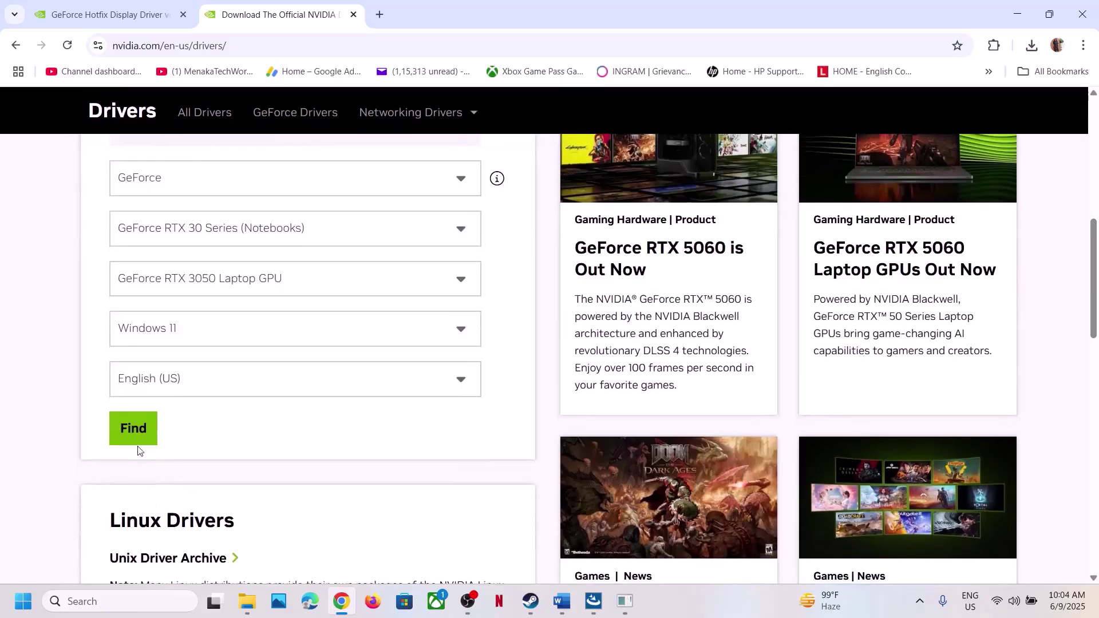
pyautogui.click(137, 444)
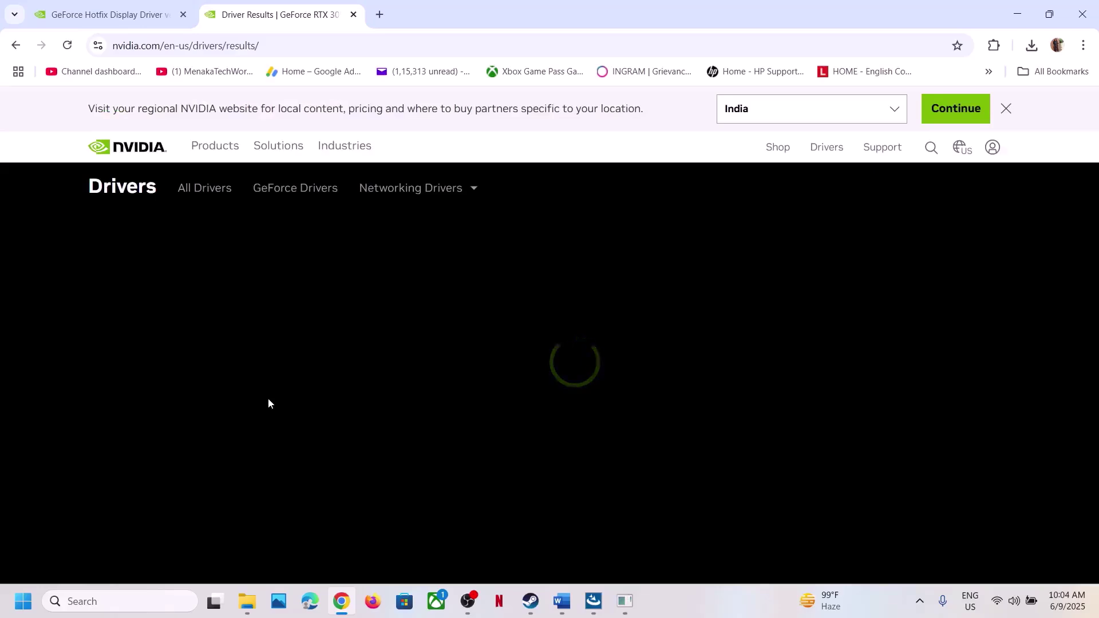
# Find GeForce Game Ready Driver 566.36 dated Dec 05, 2024 in the driver results and open its details page
pyautogui.scroll(-4, 268, 399)
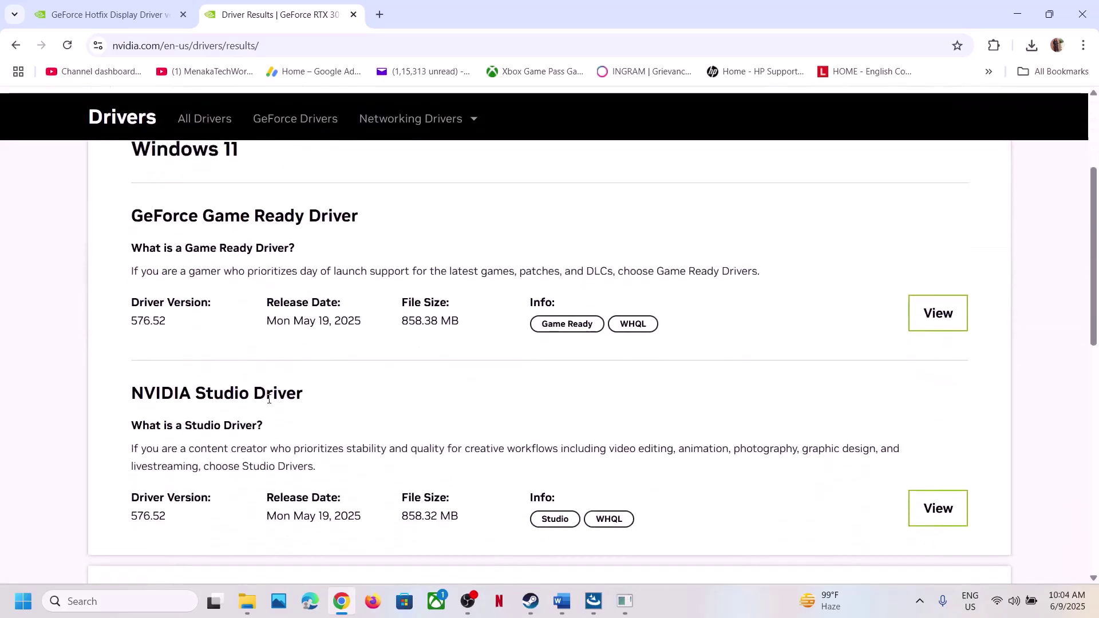
pyautogui.scroll(-3, 268, 399)
pyautogui.click(226, 403)
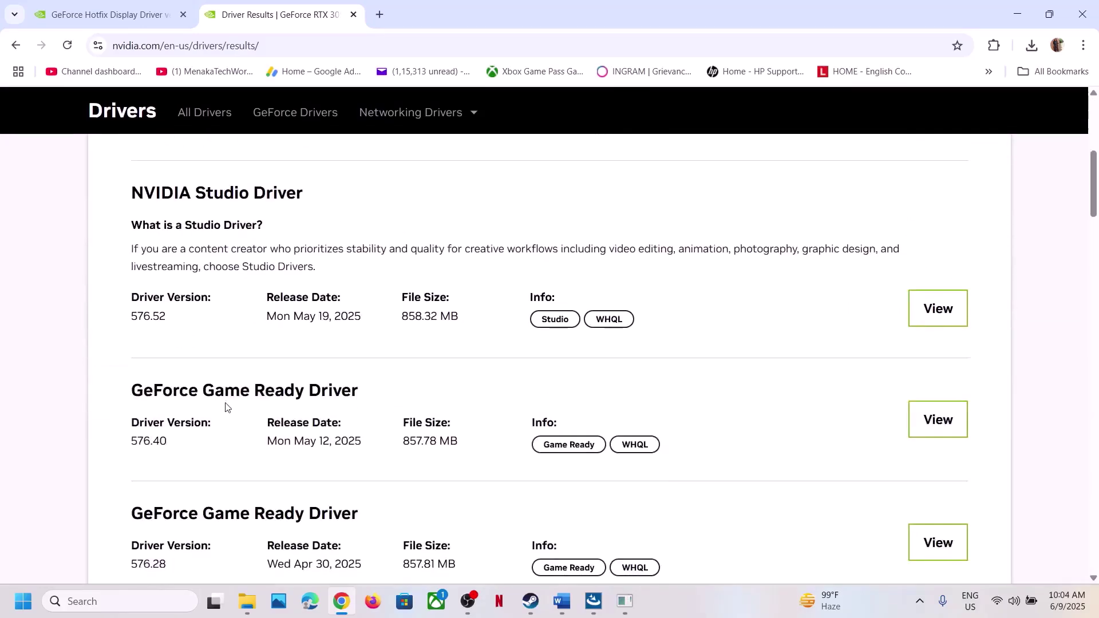
pyautogui.scroll(-4, 312, 363)
pyautogui.scroll(6, 310, 362)
pyautogui.scroll(2, 309, 361)
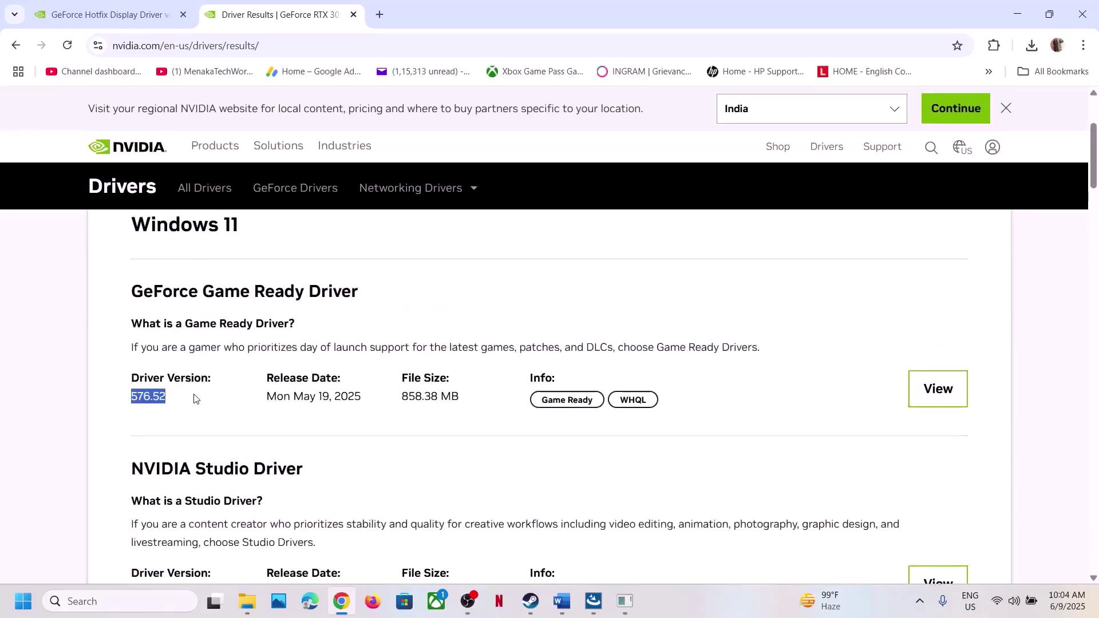
pyautogui.scroll(1, 192, 396)
pyautogui.scroll(-6, 195, 396)
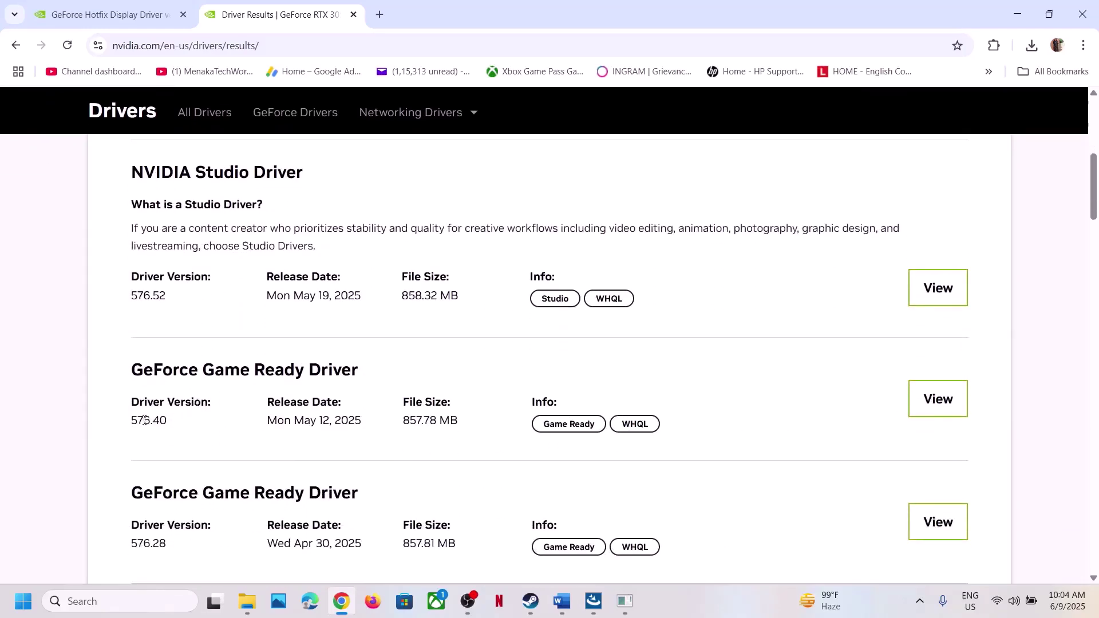
pyautogui.scroll(-2, 204, 426)
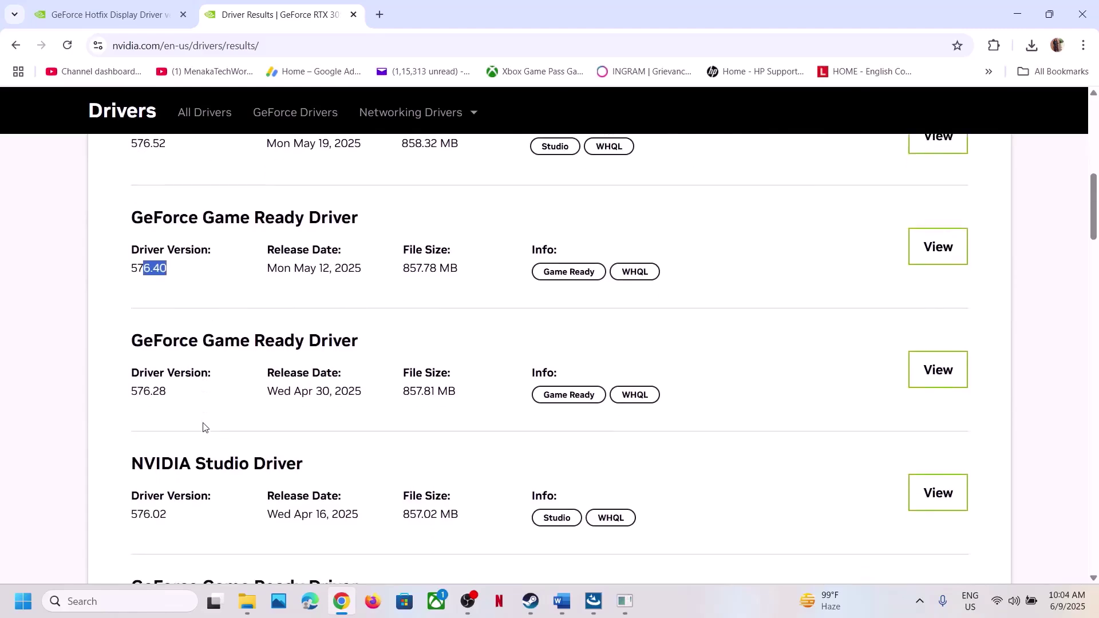
pyautogui.scroll(-10, 195, 393)
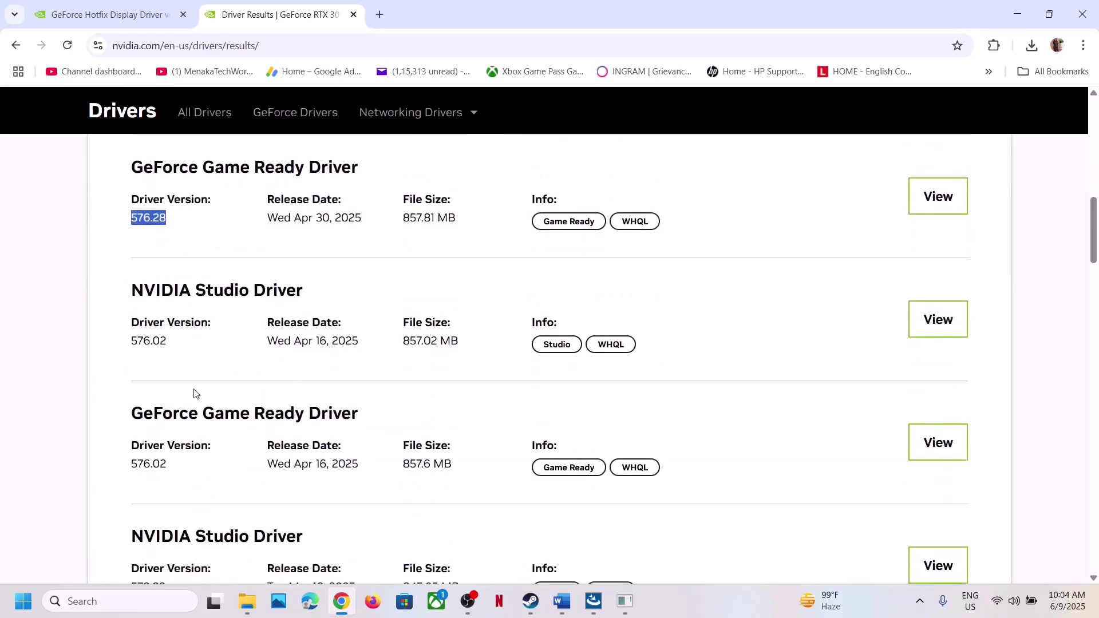
pyautogui.scroll(-9, 194, 389)
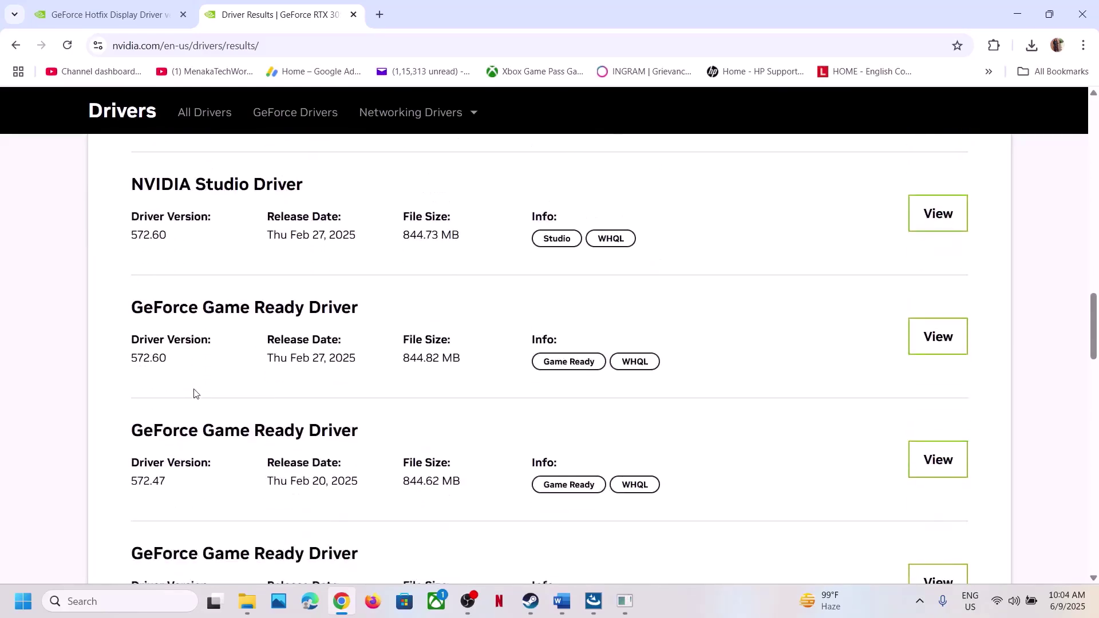
pyautogui.scroll(-3, 195, 393)
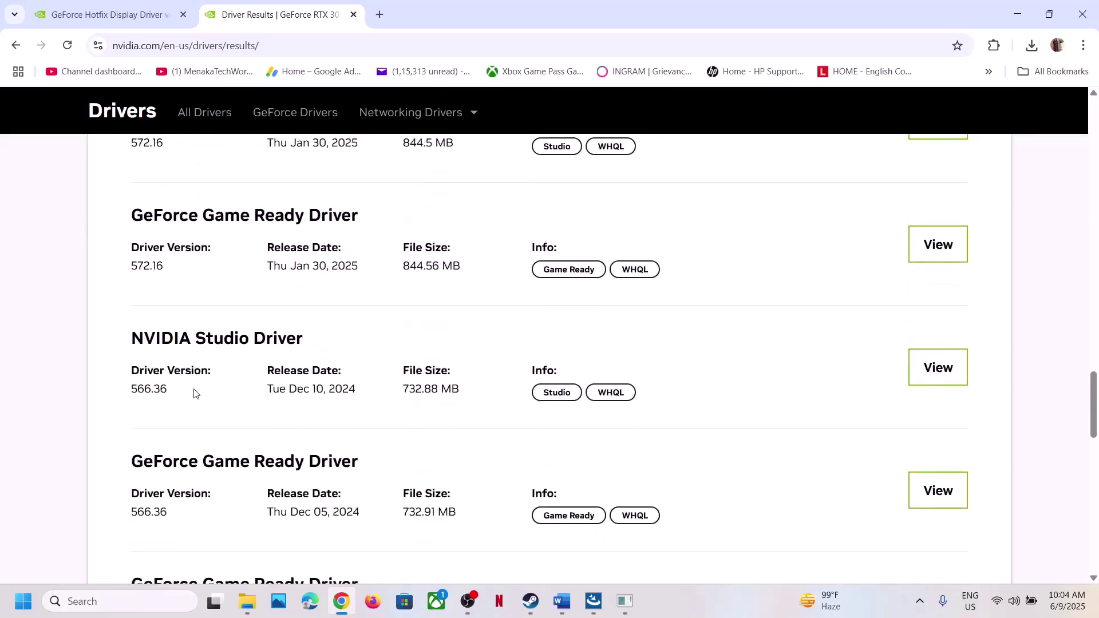
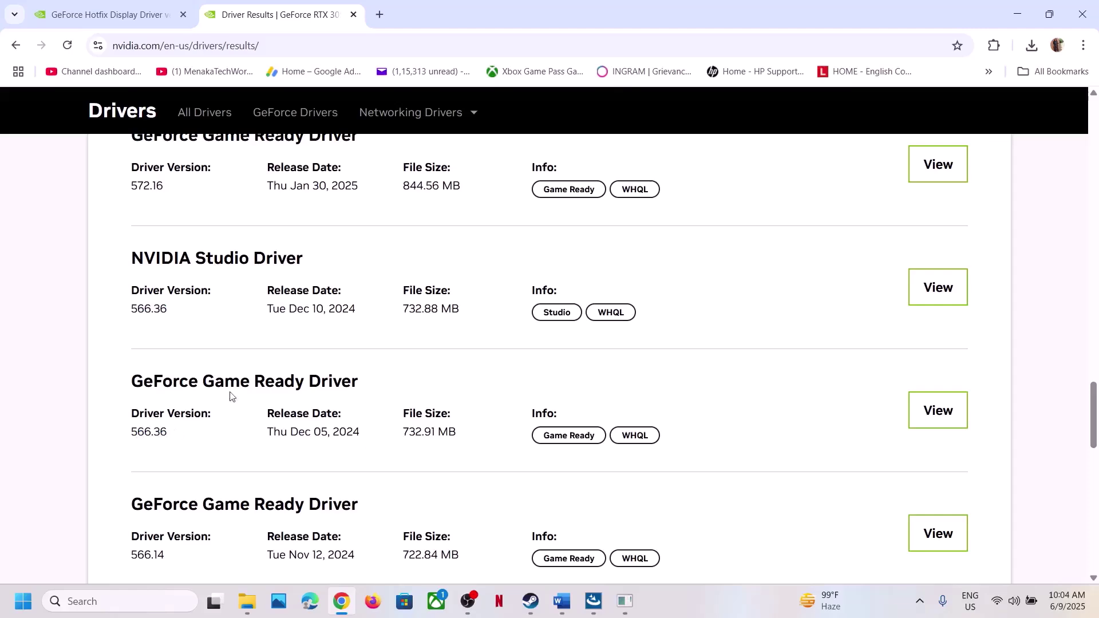
pyautogui.click(945, 415)
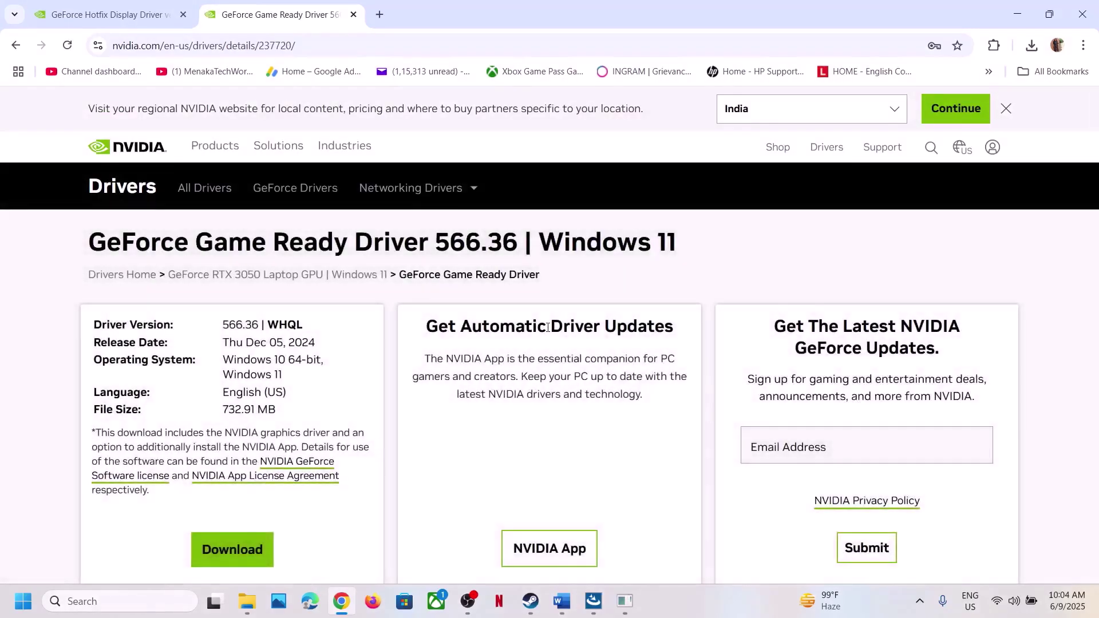
# Switch to the Word checklist and highlight "Verify the game files" in Step 13
pyautogui.click(537, 604)
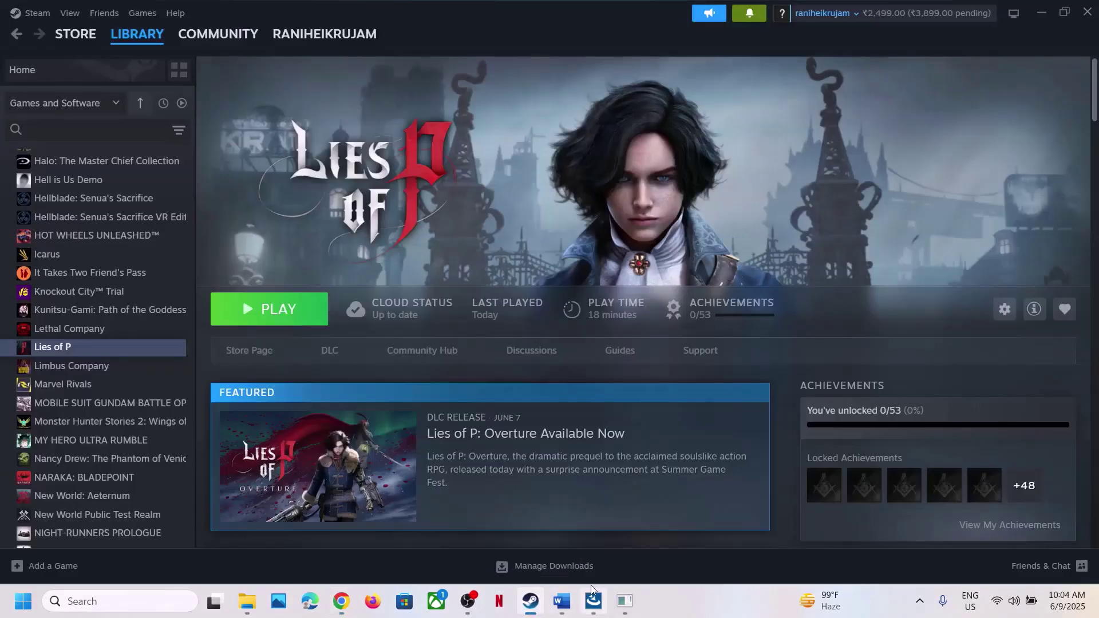
pyautogui.click(561, 601)
pyautogui.scroll(-2, 458, 403)
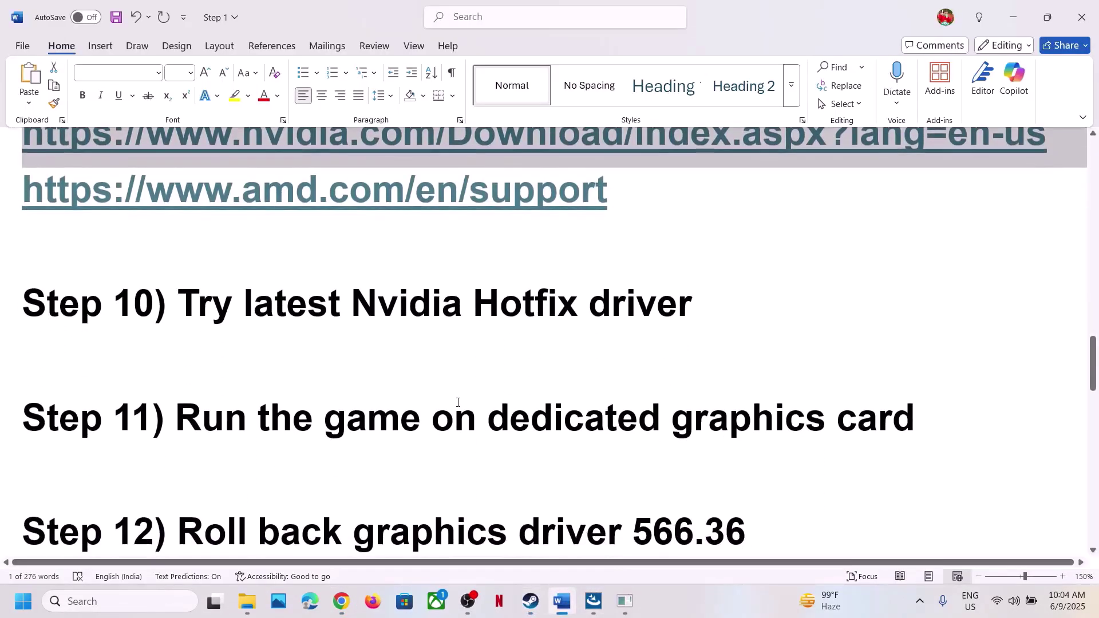
pyautogui.scroll(1, 458, 402)
pyautogui.scroll(-2, 458, 403)
pyautogui.scroll(-3, 458, 402)
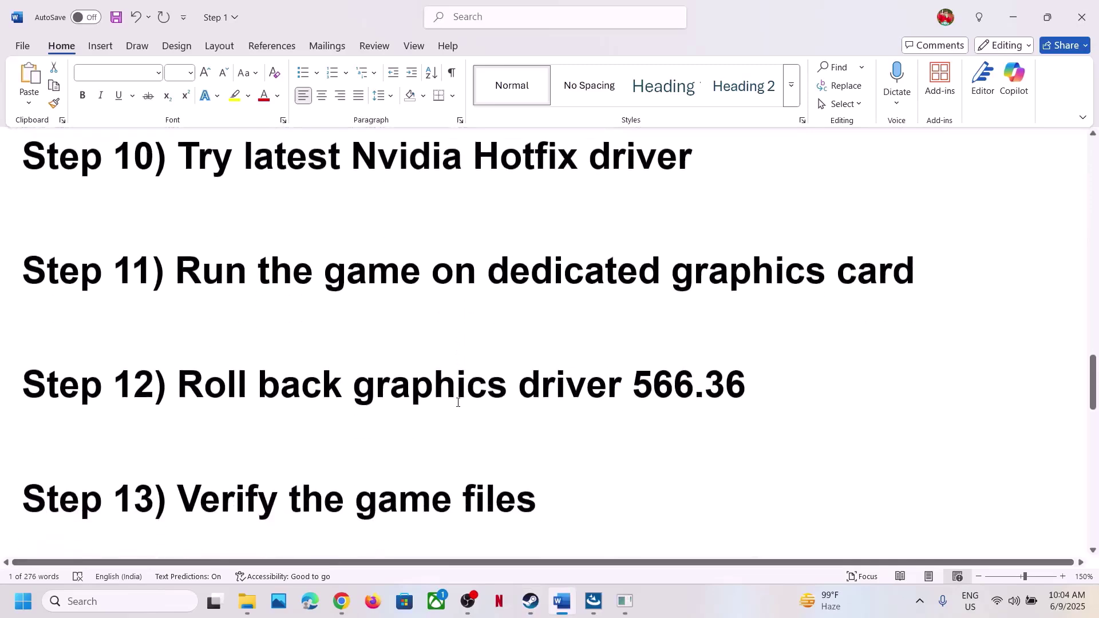
pyautogui.moveTo(222, 452); pyautogui.dragTo(498, 483)
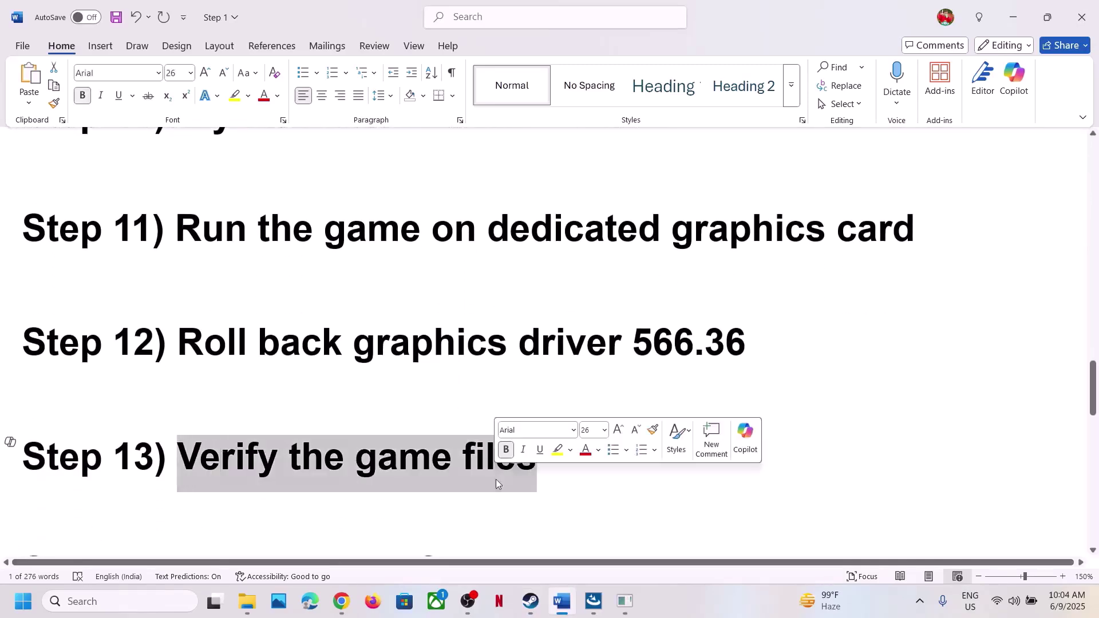
# Switch to Steam, view the file integrity verification option in the Lies of P properties, and close the properties
pyautogui.click(530, 601)
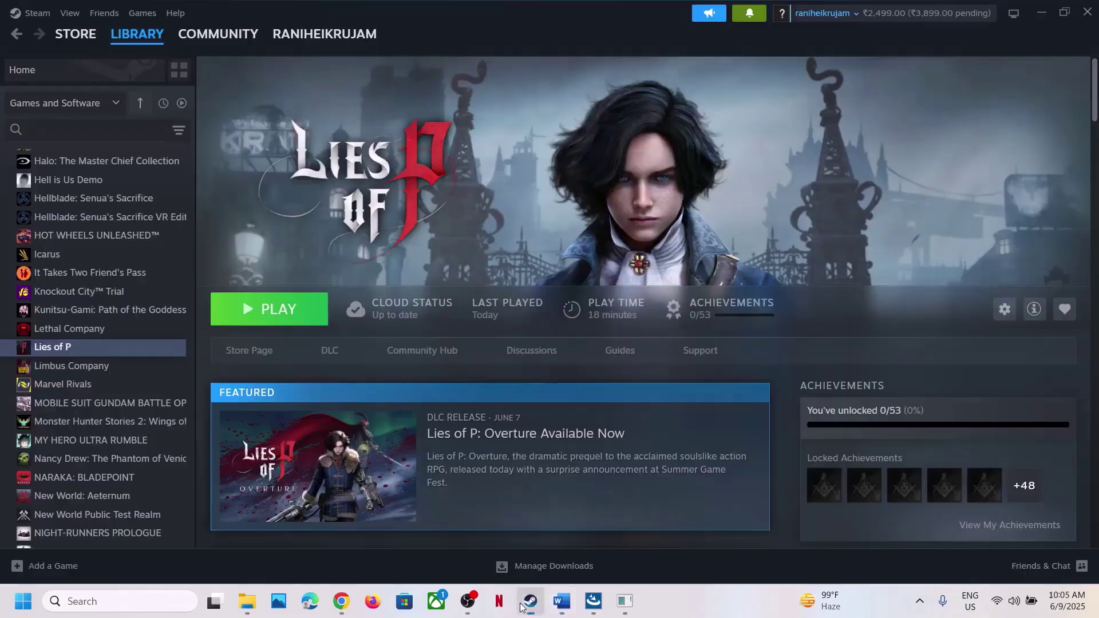
pyautogui.rightClick(119, 346)
pyautogui.click(161, 451)
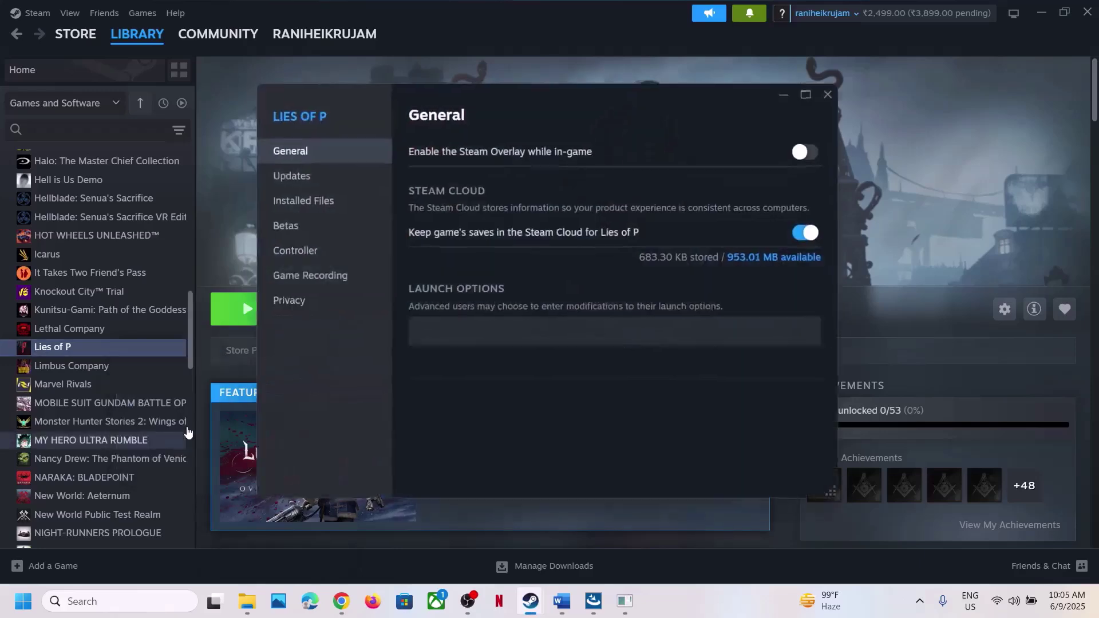
pyautogui.click(344, 212)
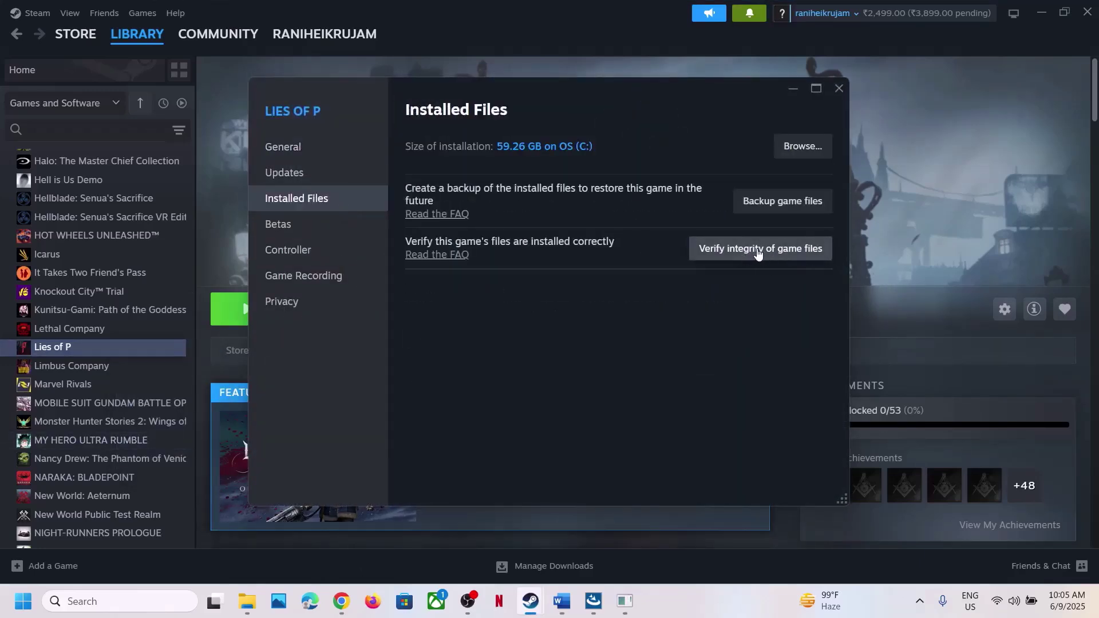
pyautogui.click(839, 90)
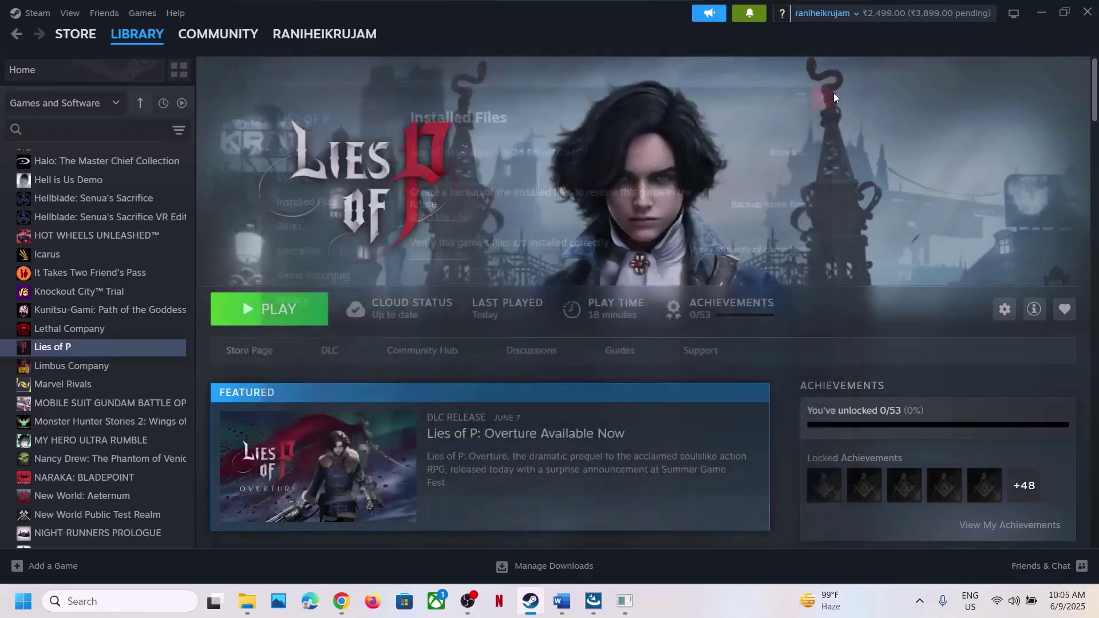
# Switch to the Word checklist and copy the Visual C++ download link under Step 14
pyautogui.click(564, 611)
pyautogui.scroll(-3, 462, 451)
pyautogui.scroll(-1, 463, 451)
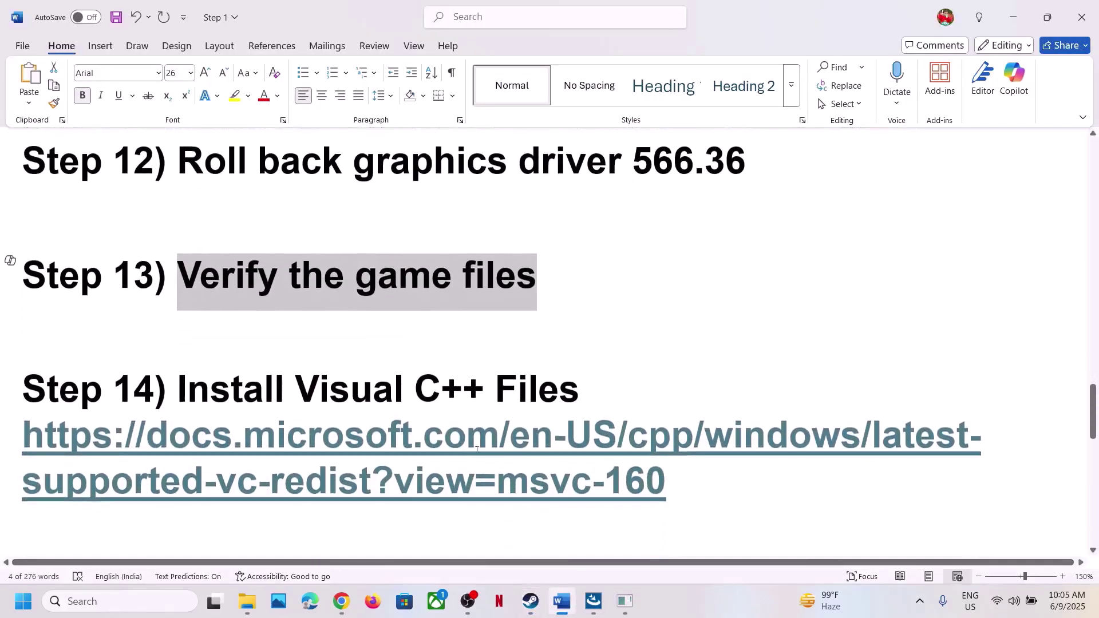
pyautogui.click(708, 483)
pyautogui.tripleClick(141, 473)
pyautogui.hotkey('ctrl', 'c')
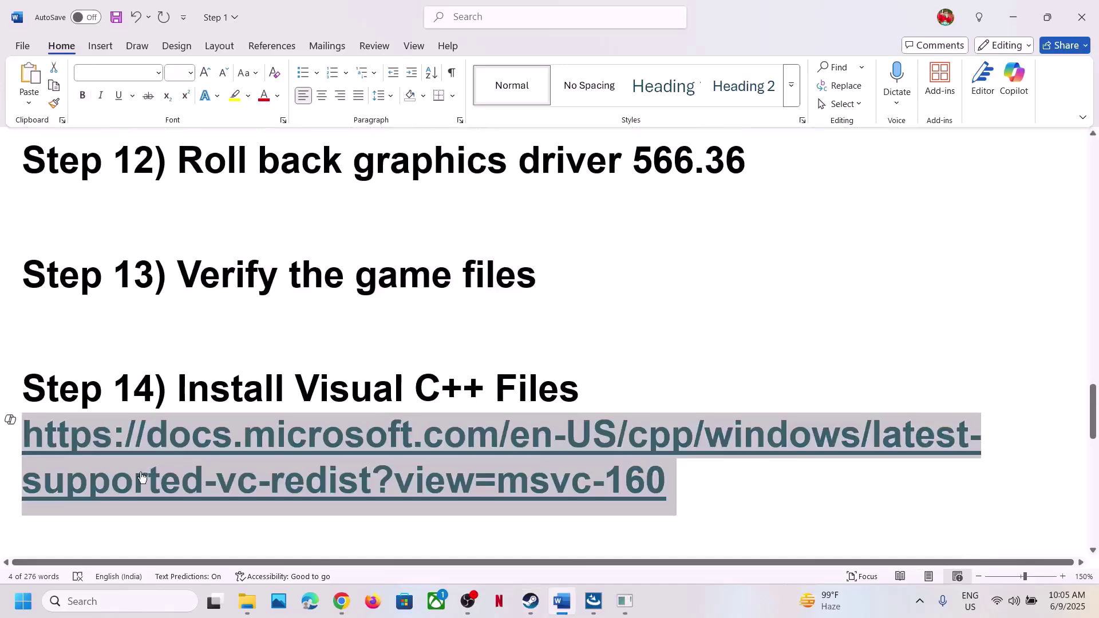
# Switch to Chrome and open the copied Visual C++ link in a new tab
pyautogui.click(346, 601)
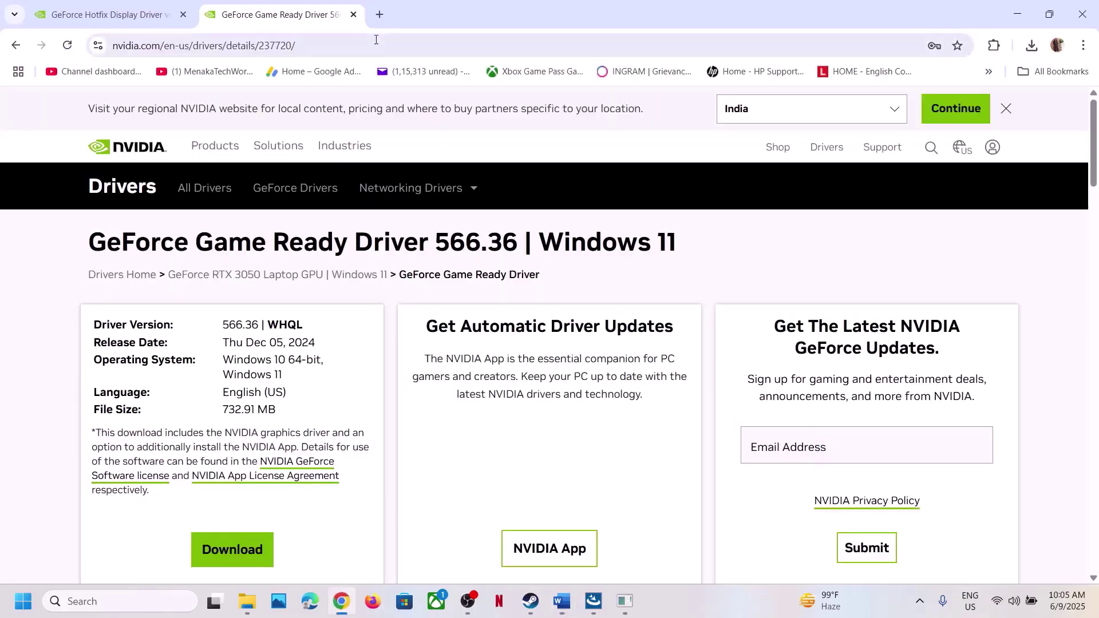
pyautogui.click(379, 14)
pyautogui.hotkey('ctrl', 'v')
pyautogui.press('Return')
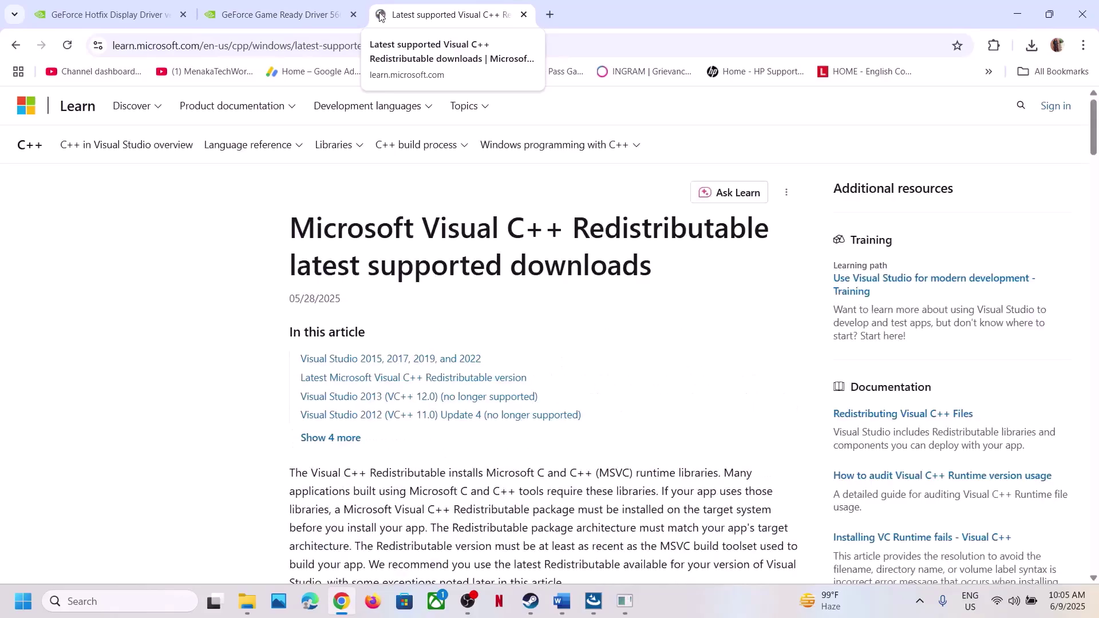
# Download the x86 Visual C++ 2015-2022 Redistributable, run its installer, accept the license terms and start the installation
pyautogui.scroll(-10, 441, 237)
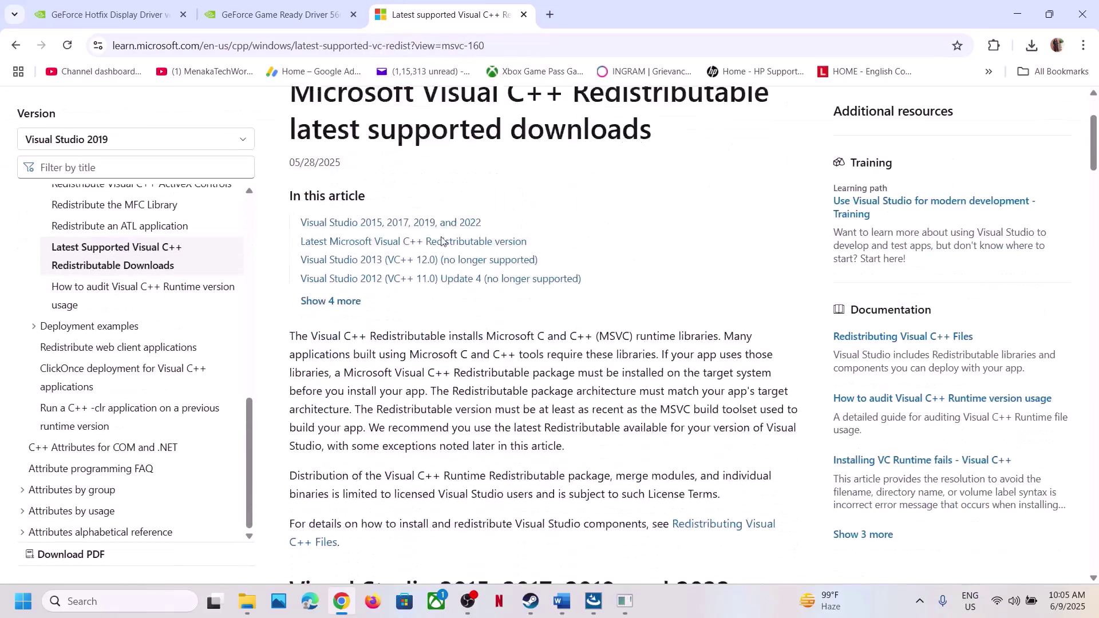
pyautogui.scroll(-5, 441, 237)
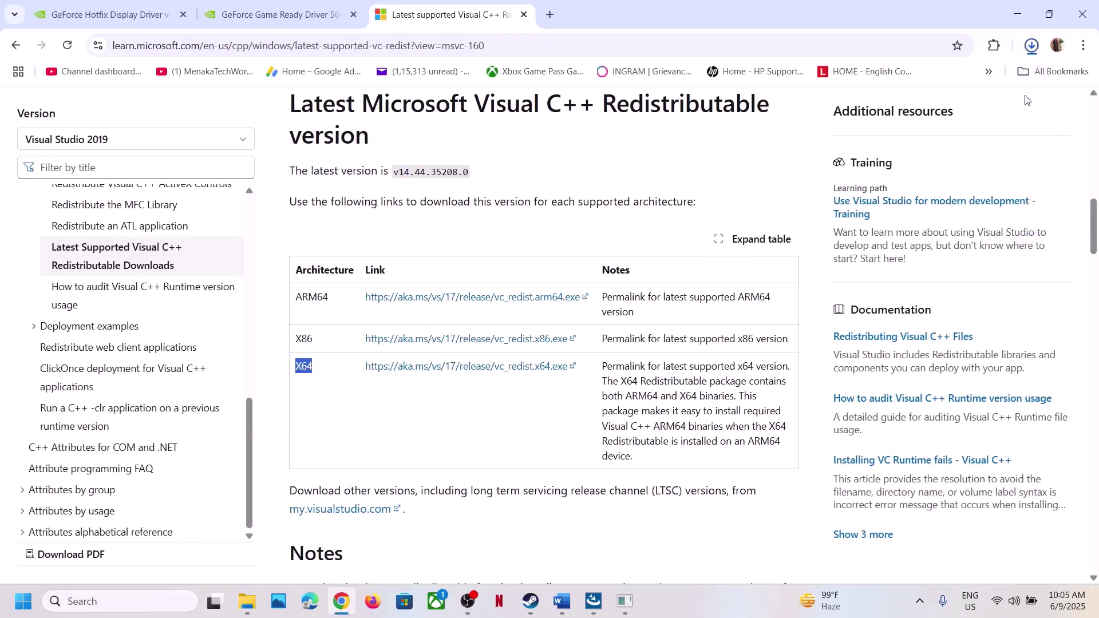
pyautogui.click(885, 91)
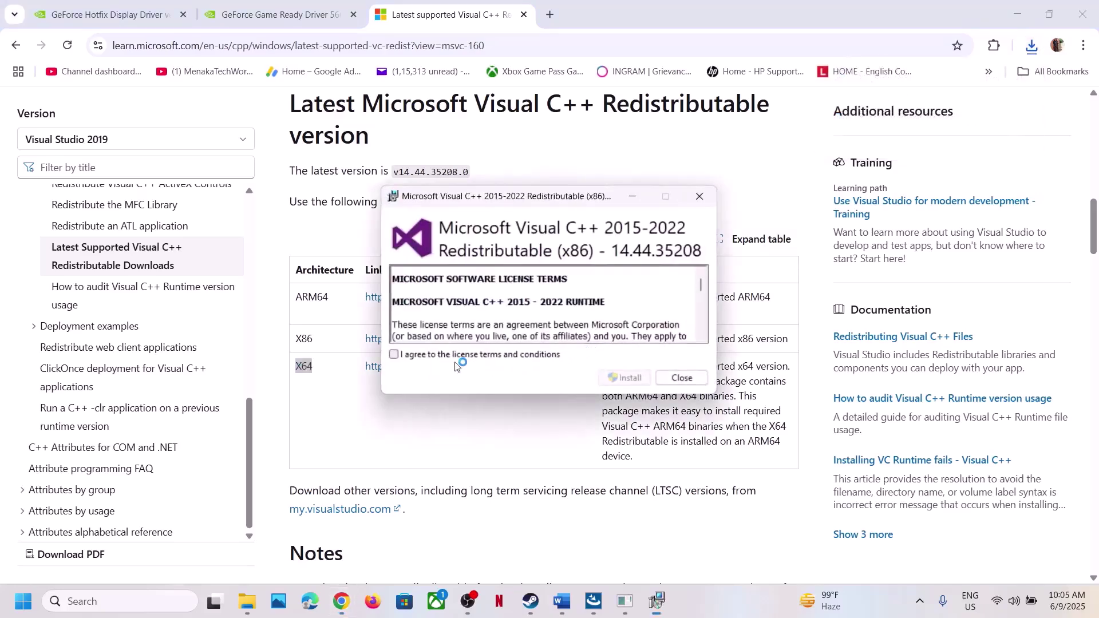
pyautogui.click(613, 380)
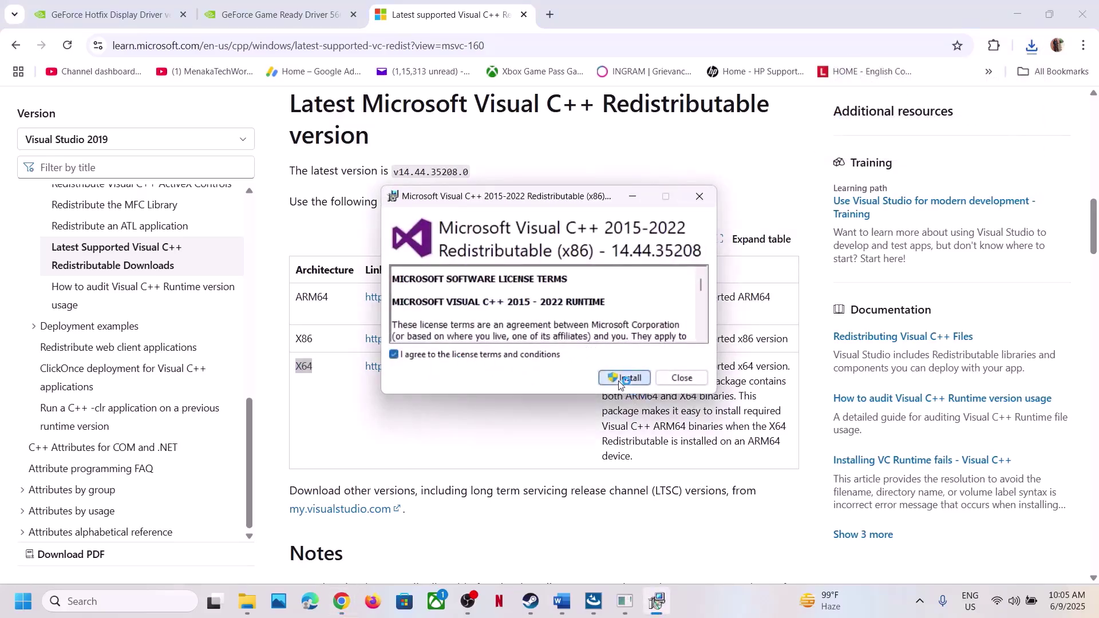
pyautogui.click(475, 407)
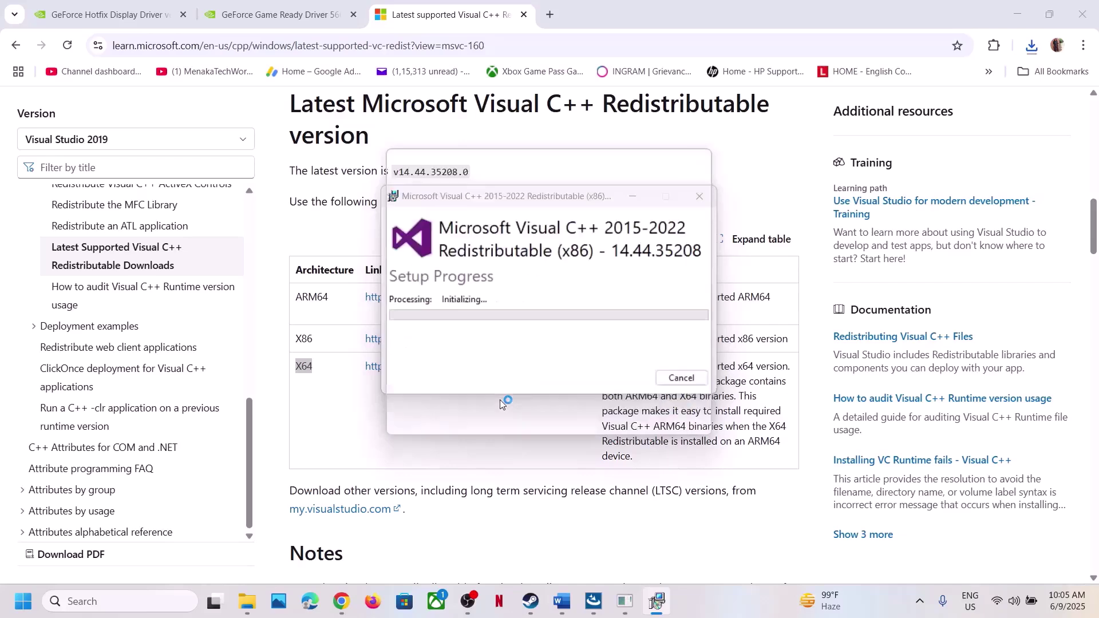
# Download the x64 Visual C++ 2015-2022 Redistributable, run its installer, accept the license terms and allow the installation to start
pyautogui.click(303, 366)
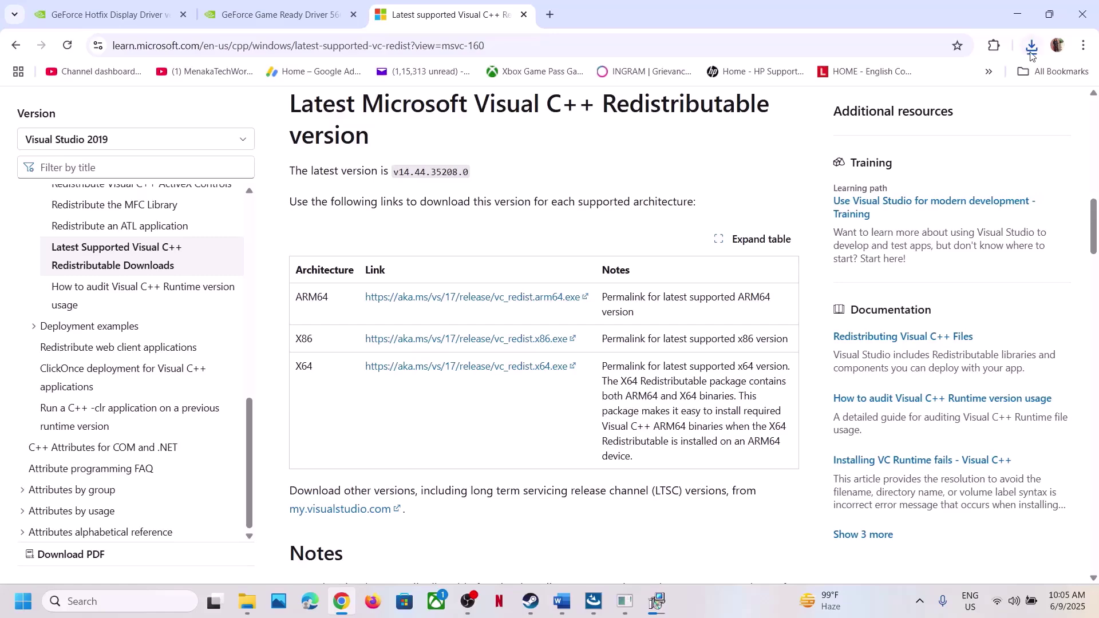
pyautogui.click(1032, 47)
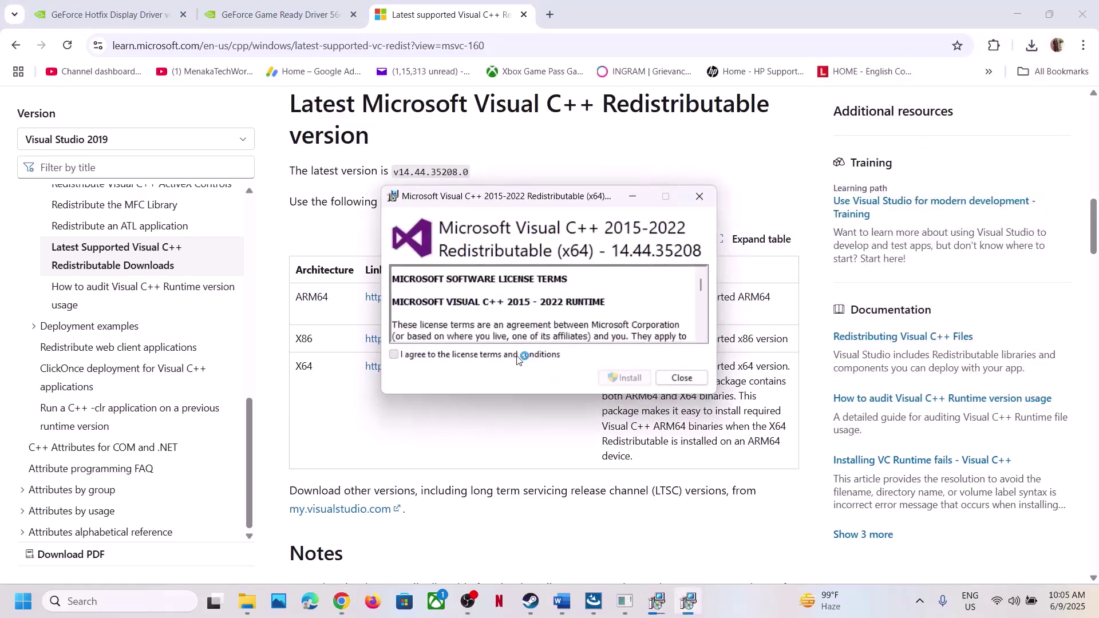
pyautogui.click(626, 377)
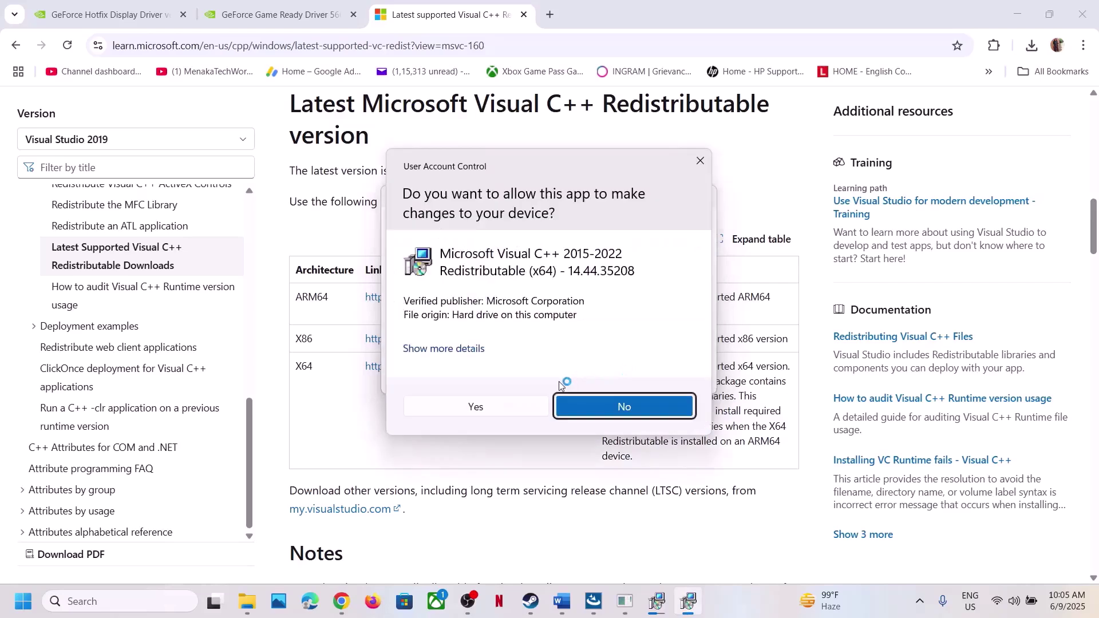
pyautogui.click(517, 401)
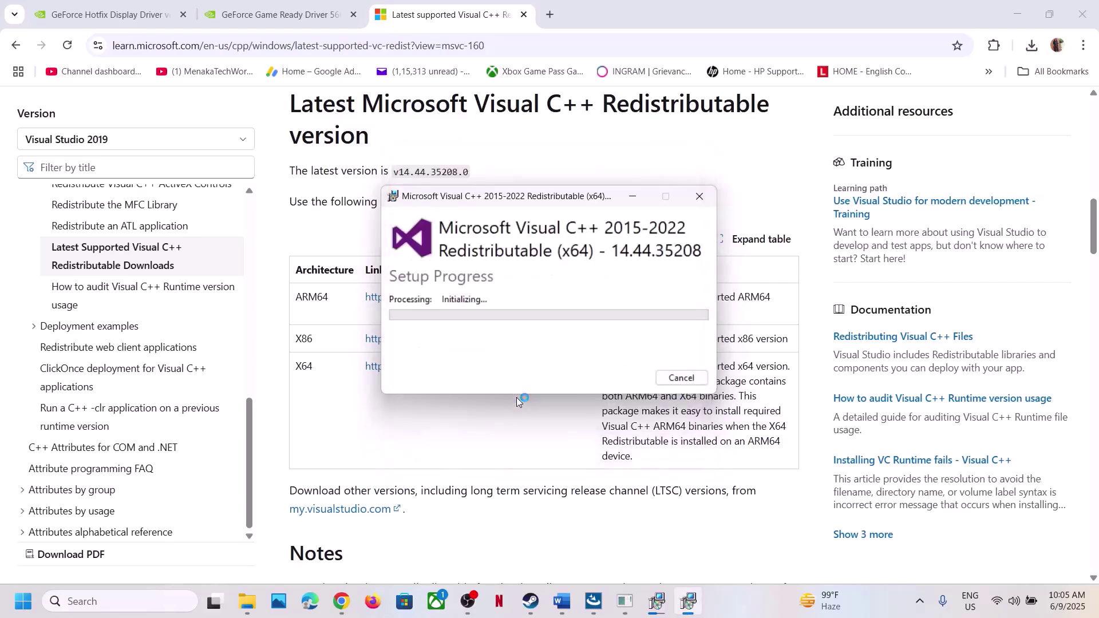
# Bring the x86 installer window forward and arrange the x86 and x64 setup windows side by side
pyautogui.click(667, 606)
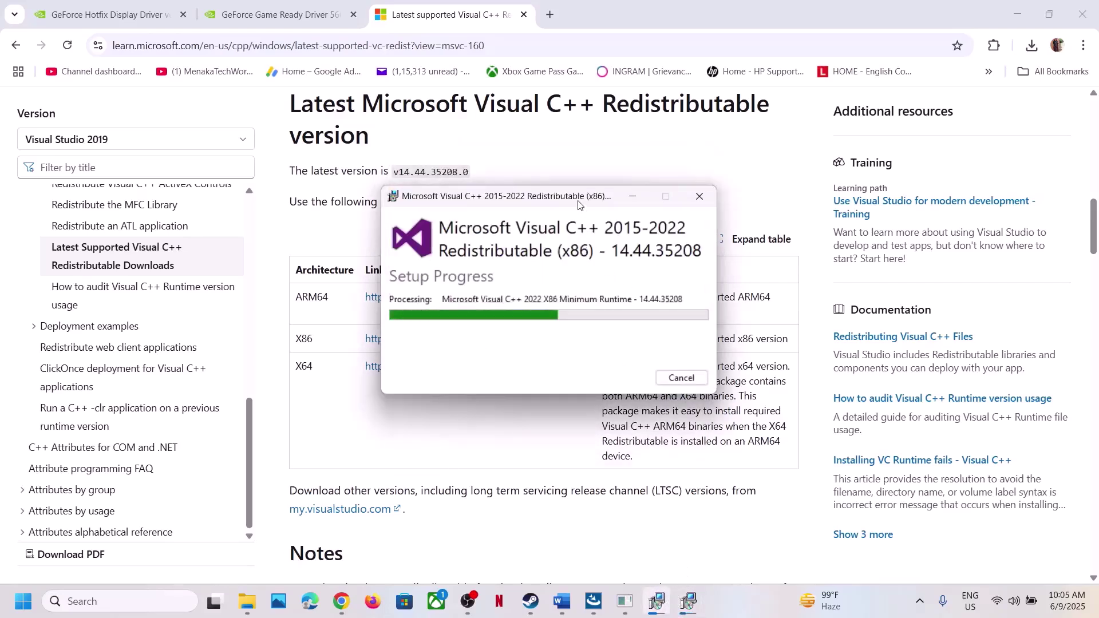
pyautogui.moveTo(578, 205); pyautogui.dragTo(370, 242)
pyautogui.moveTo(684, 205); pyautogui.dragTo(761, 242)
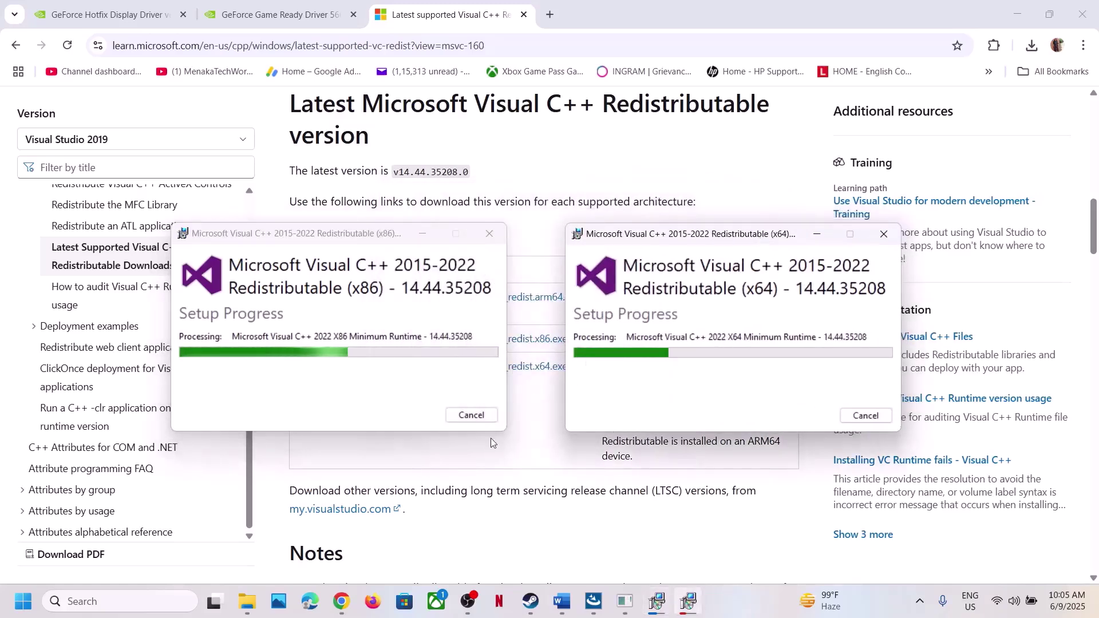
# View the restart option among the Windows power choices and dismiss them without restarting
pyautogui.click(32, 612)
pyautogui.click(417, 552)
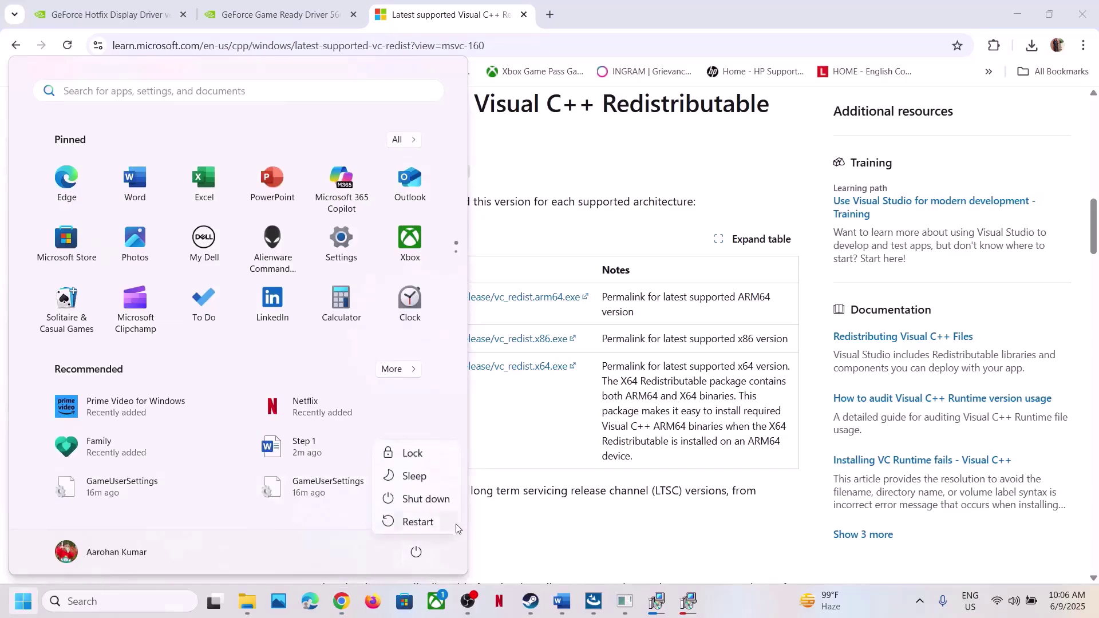
pyautogui.click(561, 440)
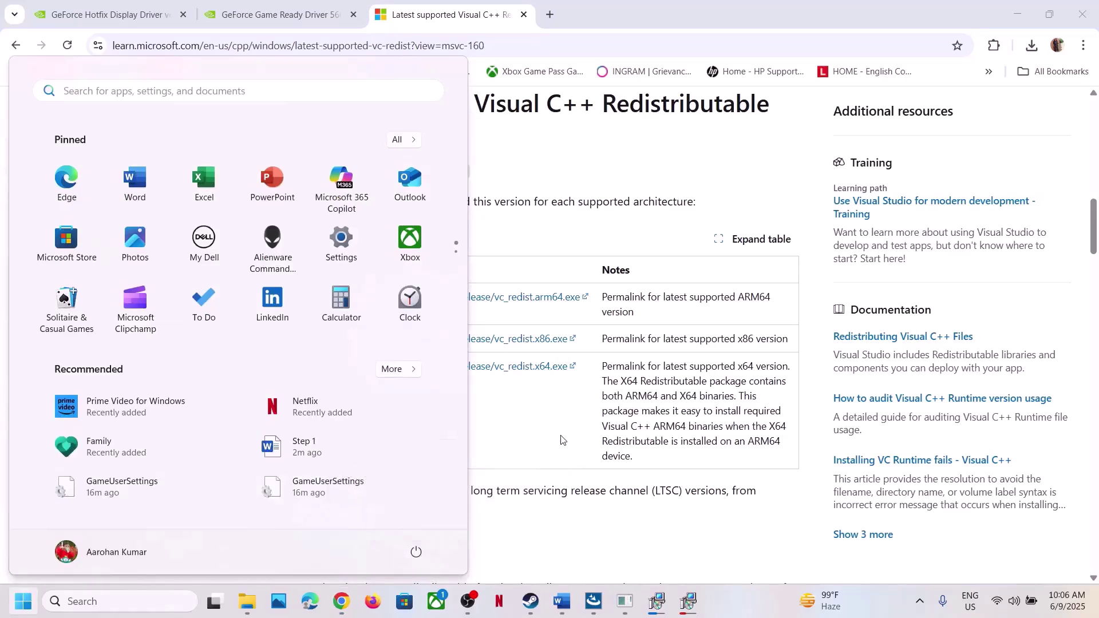
# Switch to the Word checklist and view Step 15 about increasing the virtual memory
pyautogui.click(561, 602)
pyautogui.scroll(-3, 506, 447)
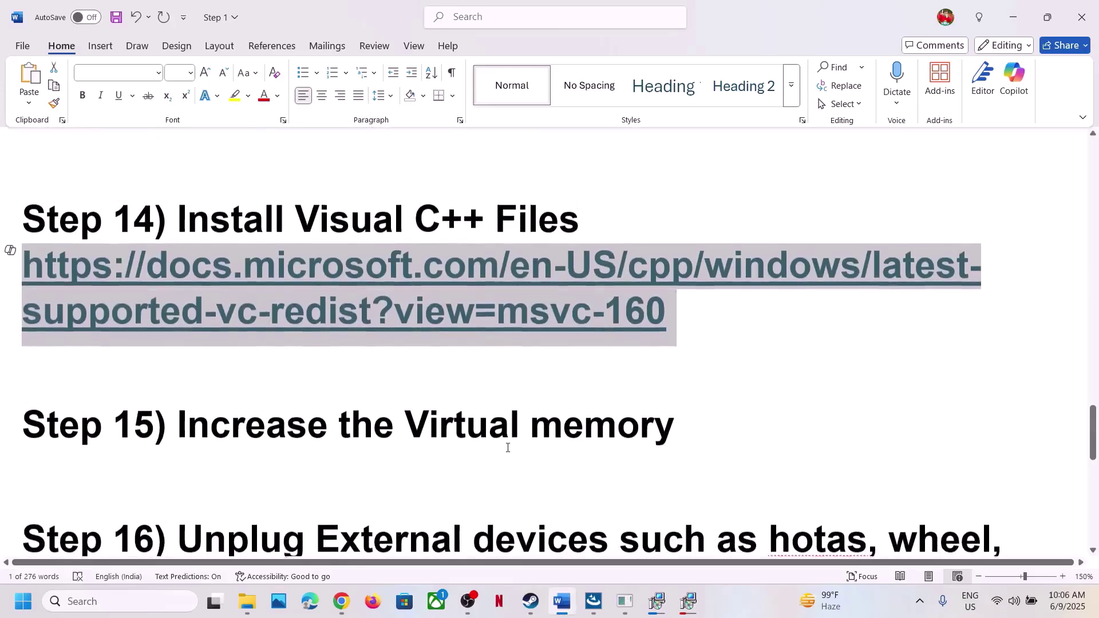
pyautogui.scroll(1, 507, 448)
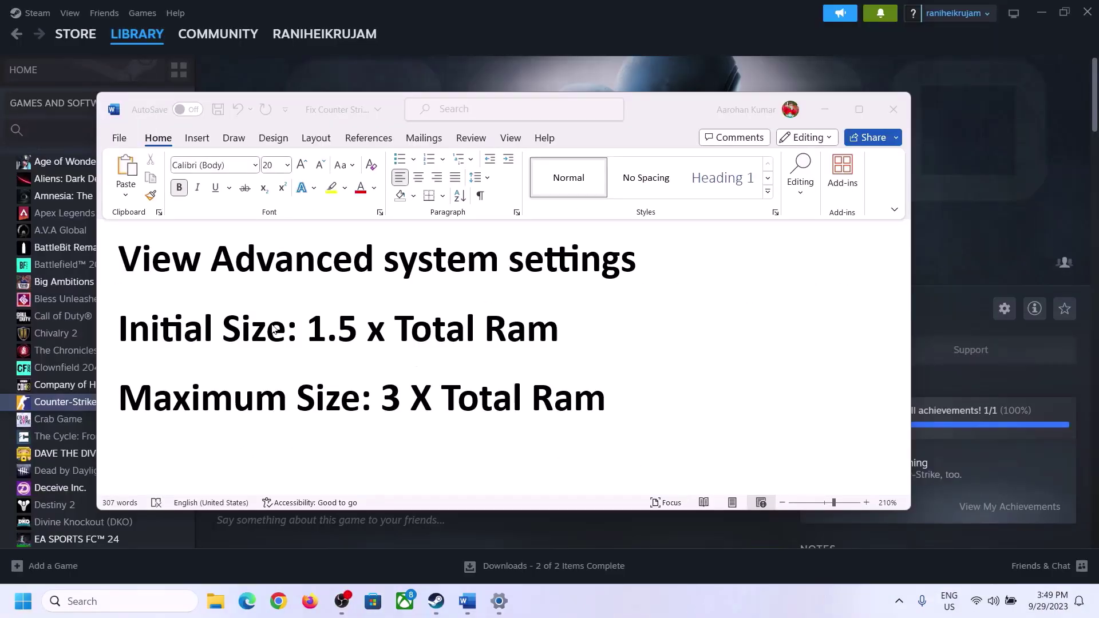
# Copy "View Advanced system settings" from the Word notes, search Windows for it, open System Properties and move the dialog clear
pyautogui.click(155, 266)
pyautogui.moveTo(131, 265); pyautogui.dragTo(596, 280)
pyautogui.hotkey('ctrl', 'c')
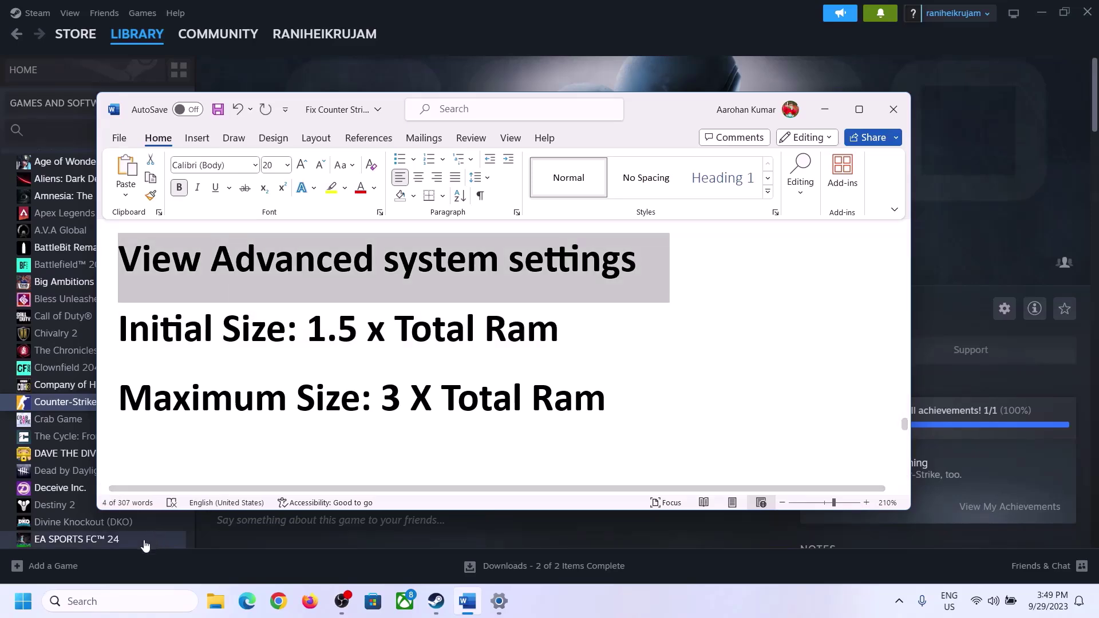
pyautogui.click(120, 601)
pyautogui.hotkey('ctrl', 'v')
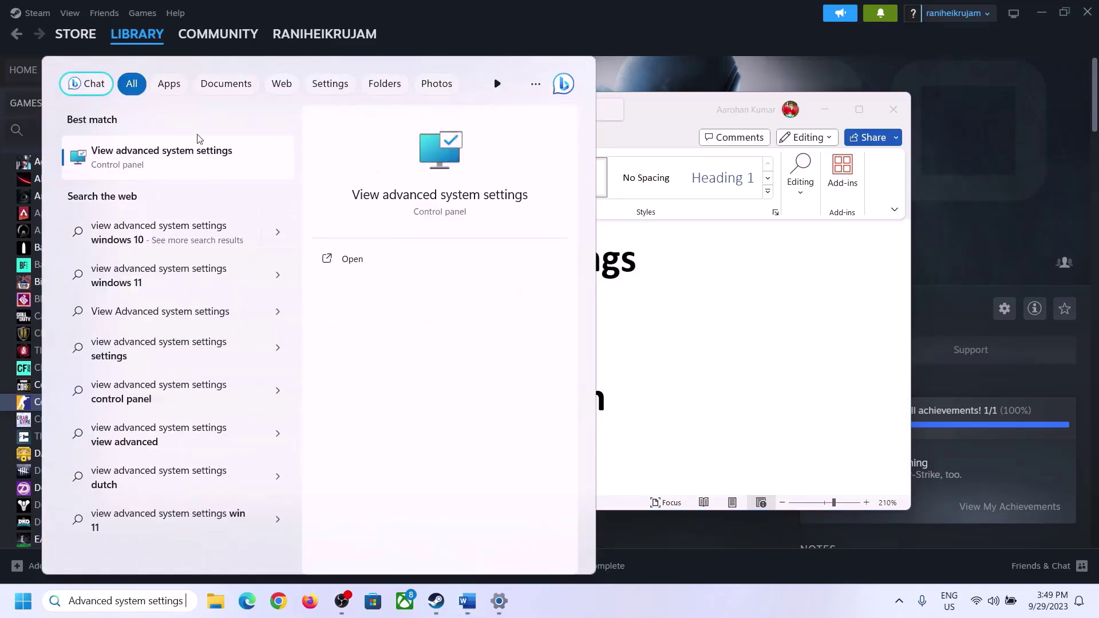
pyautogui.click(154, 166)
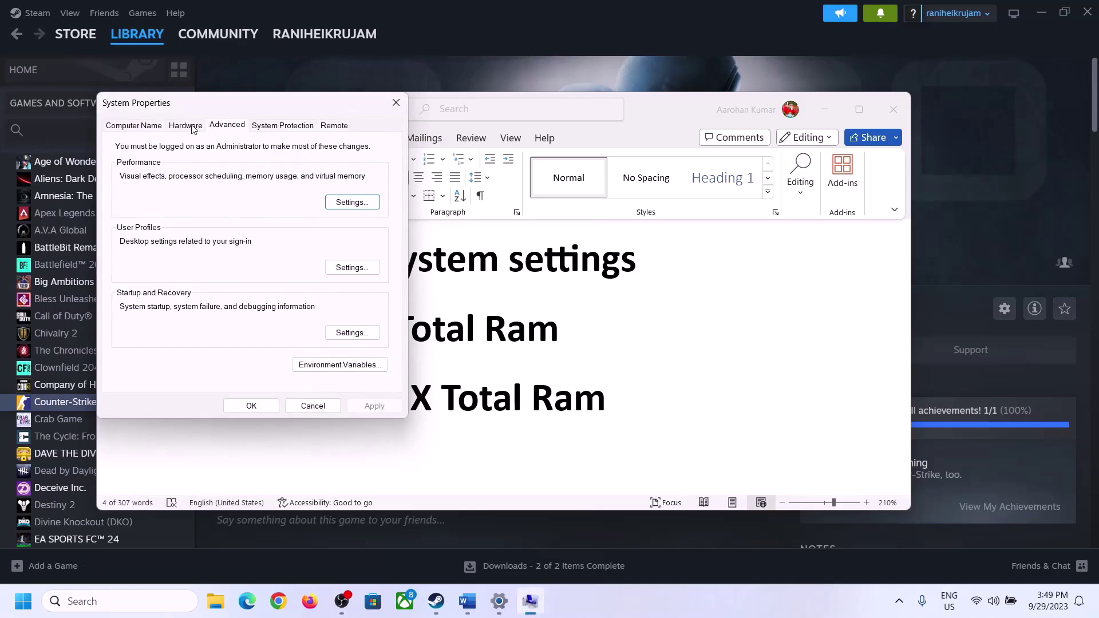
pyautogui.moveTo(227, 111); pyautogui.dragTo(492, 198)
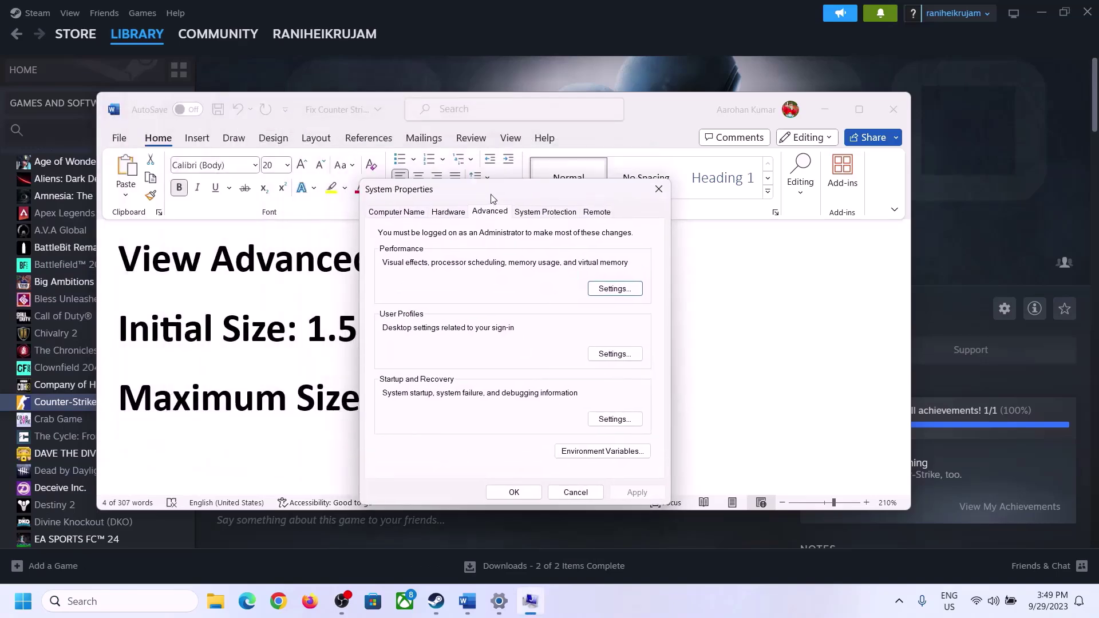
# In the virtual memory settings, turn off automatic paging file management and choose a custom size for drive C
pyautogui.click(616, 292)
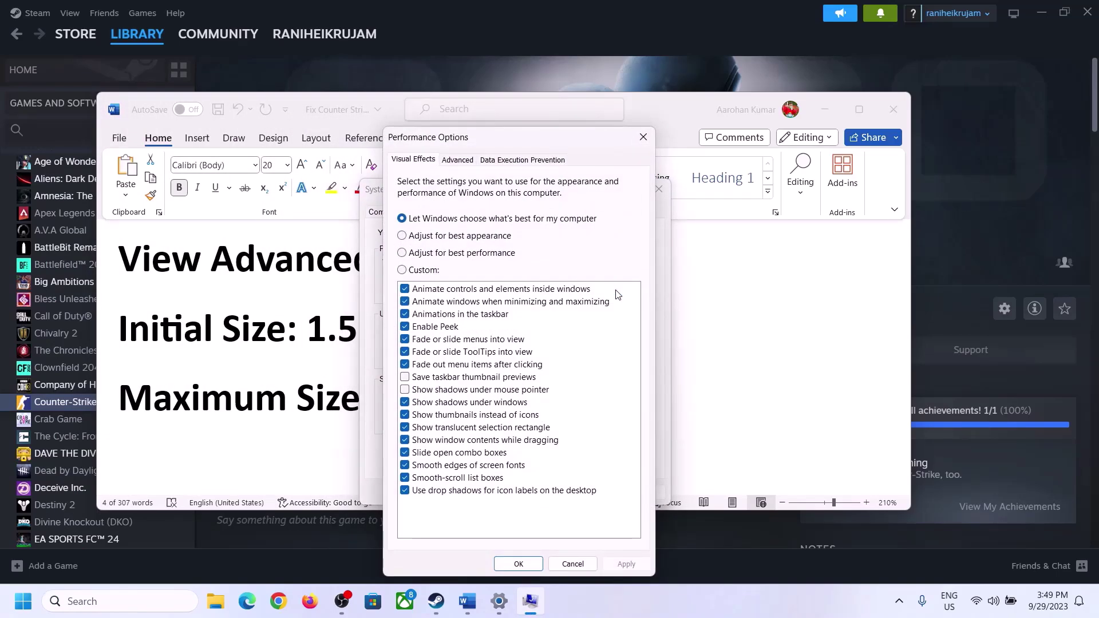
pyautogui.click(458, 160)
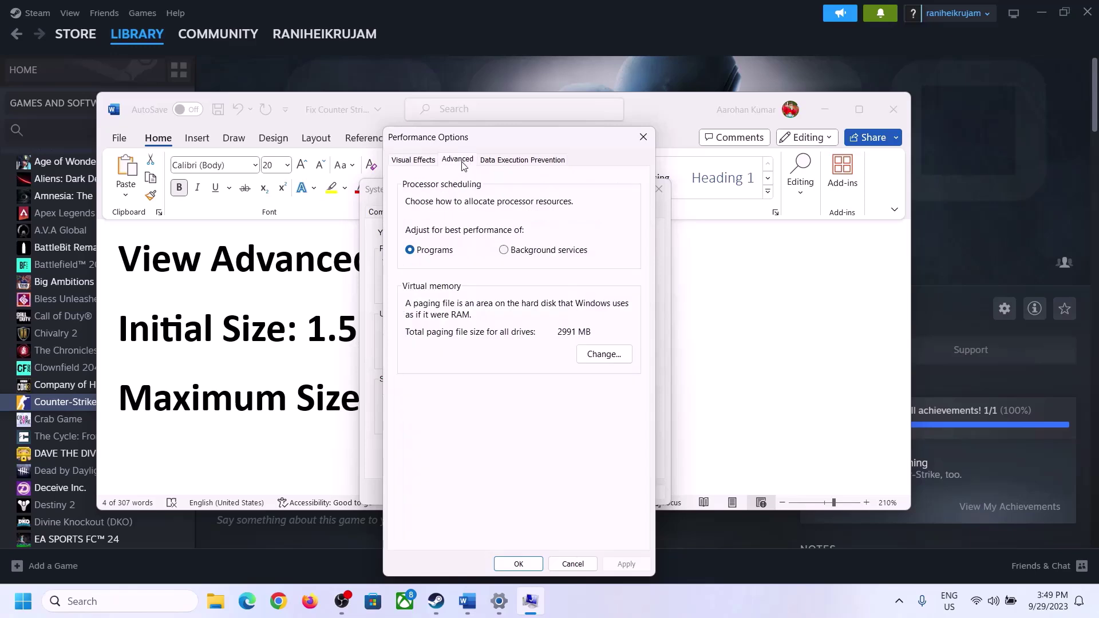
pyautogui.click(610, 355)
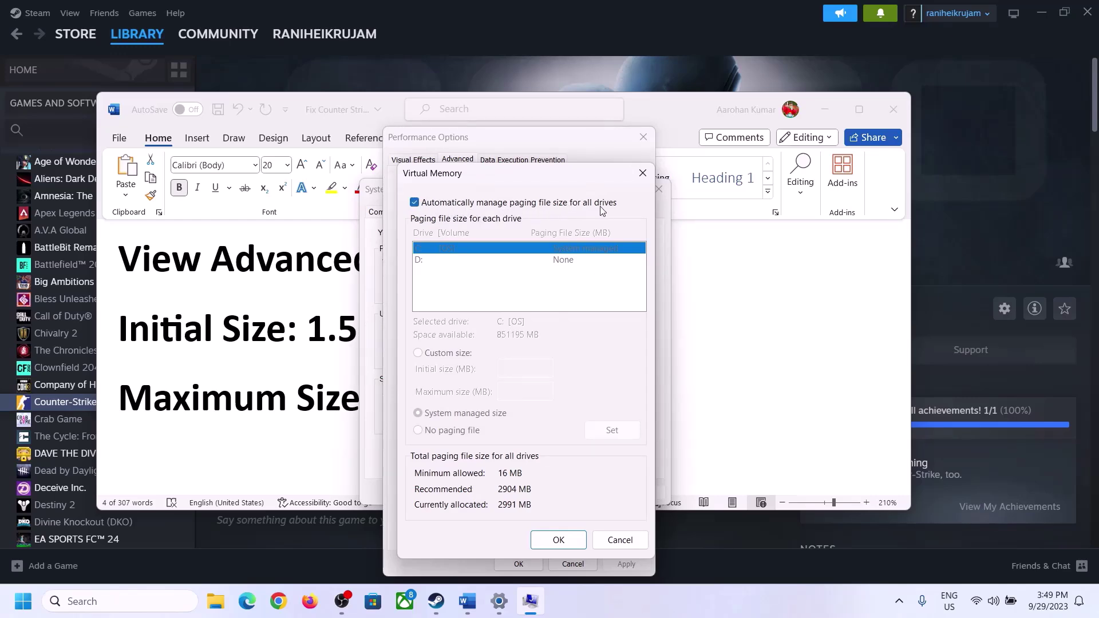
pyautogui.click(414, 203)
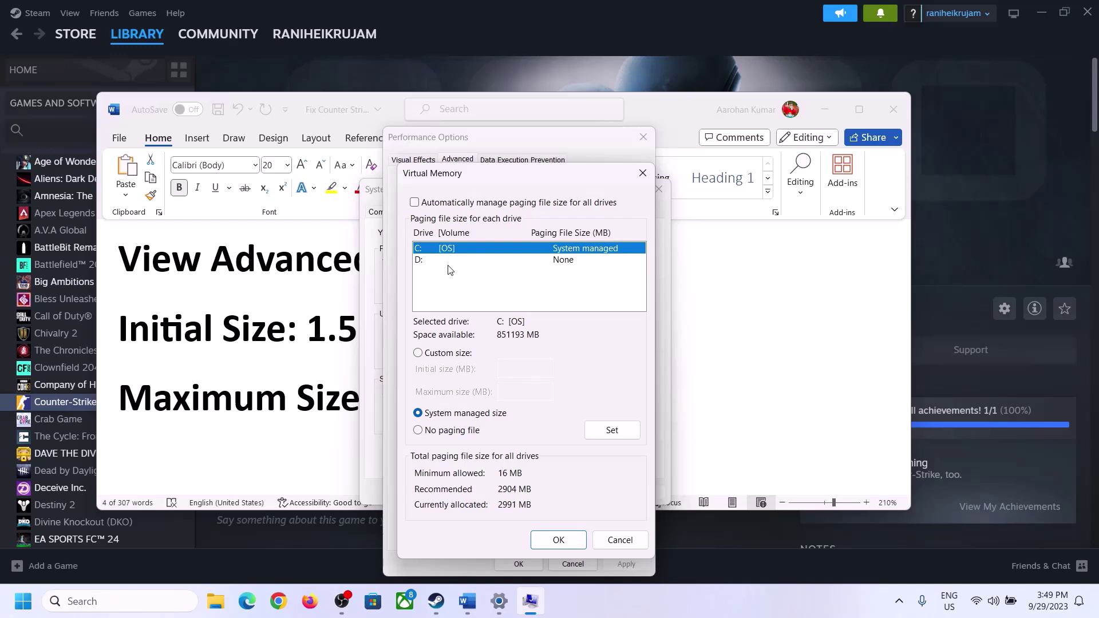
pyautogui.click(419, 354)
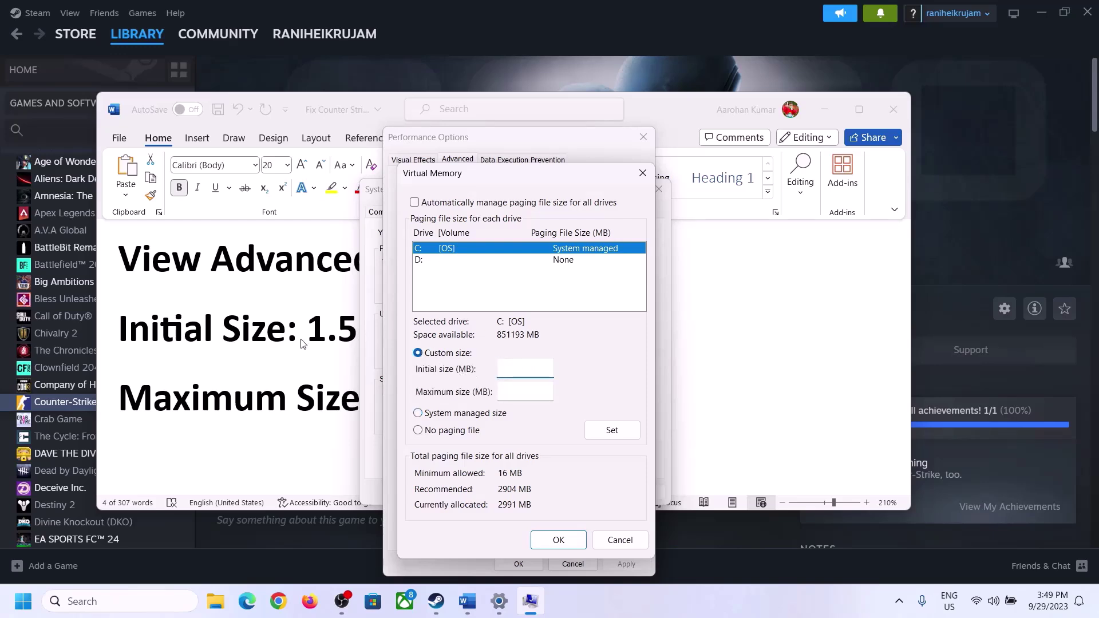
# Highlight the initial size formula "1.5 x Total Ram" in the Word notes and look up the installed RAM in Windows Settings
pyautogui.click(329, 341)
pyautogui.moveTo(322, 329); pyautogui.dragTo(509, 342)
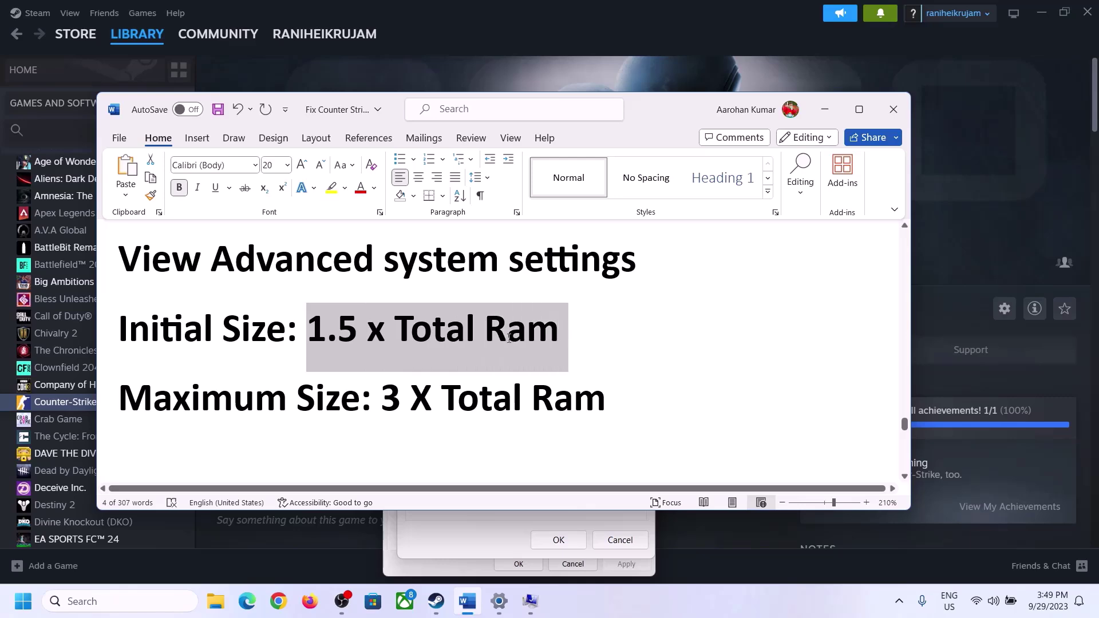
pyautogui.click(499, 604)
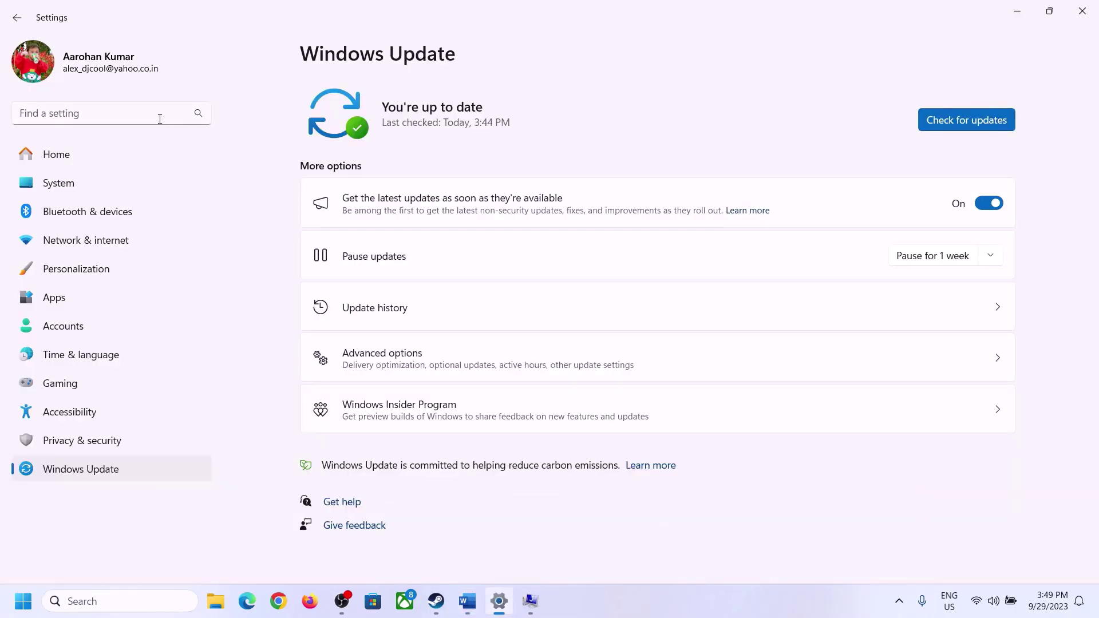
pyautogui.click(50, 183)
pyautogui.scroll(-10, 331, 454)
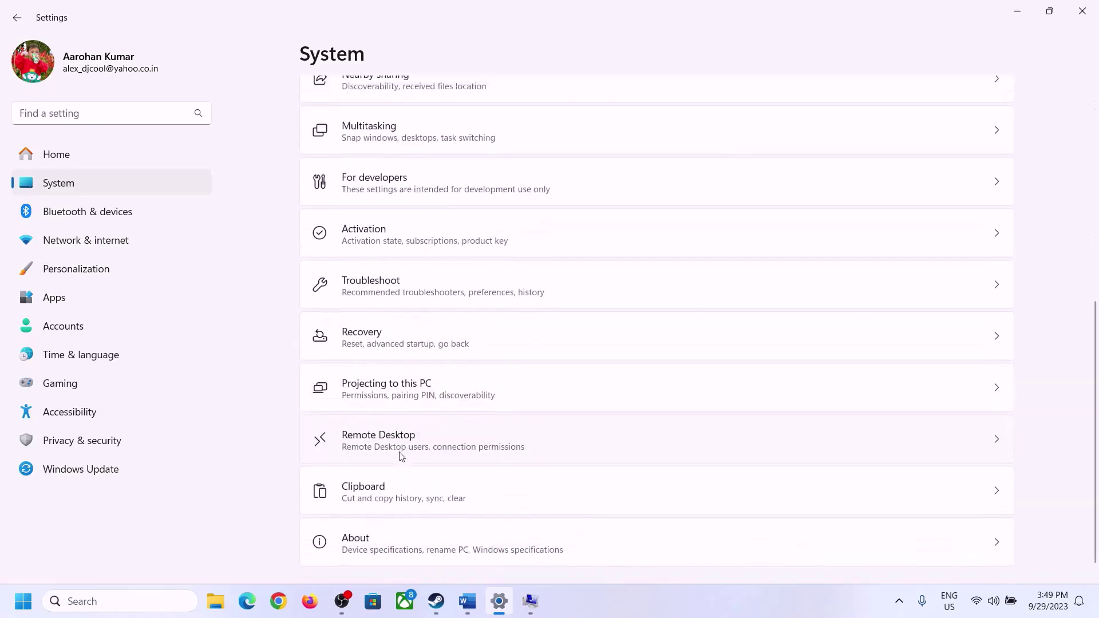
pyautogui.click(363, 544)
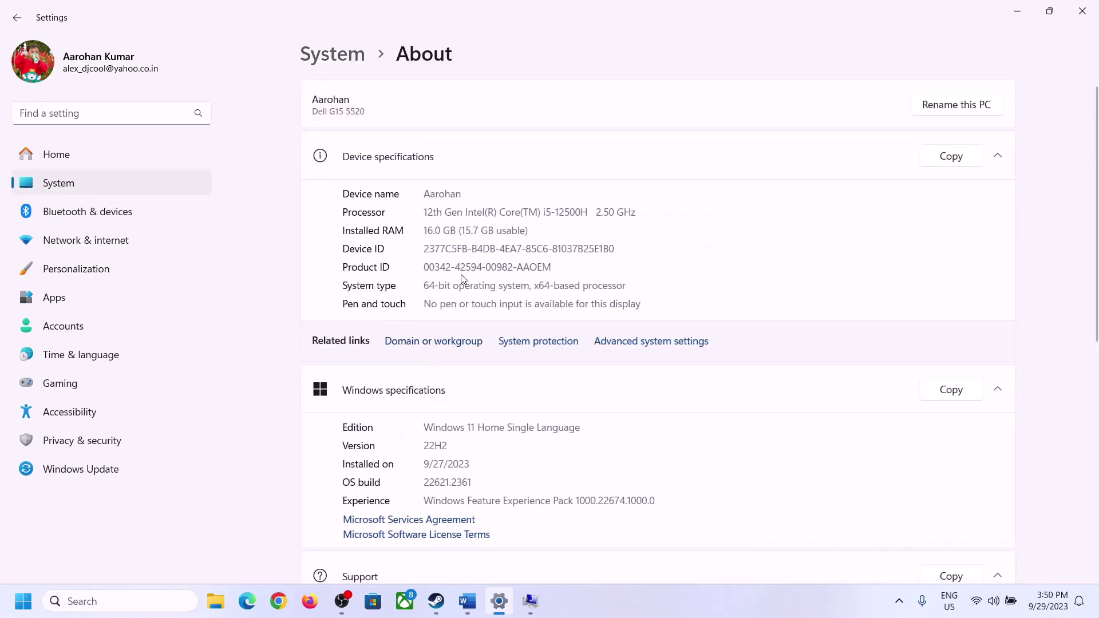
pyautogui.moveTo(432, 231); pyautogui.dragTo(418, 230)
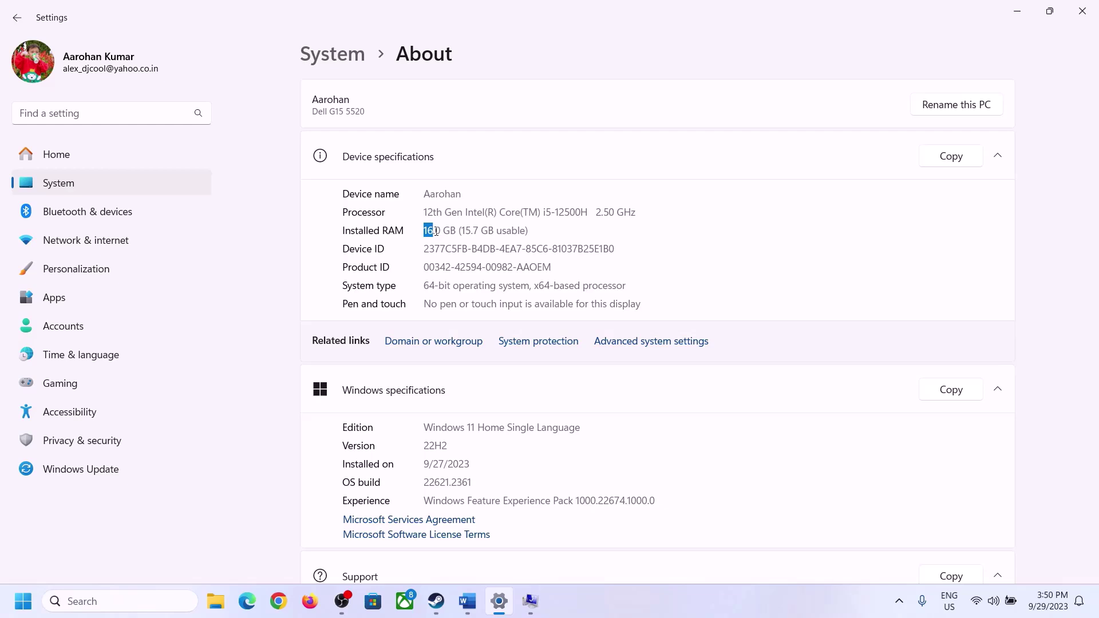
pyautogui.click(443, 232)
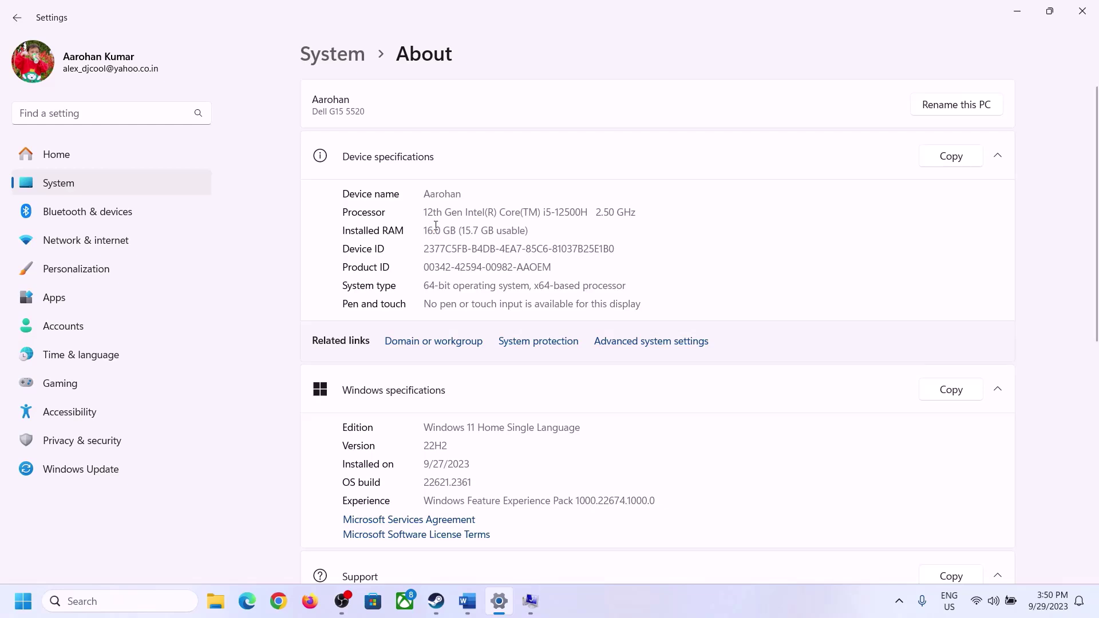
pyautogui.moveTo(434, 229); pyautogui.dragTo(420, 230)
# Return to the Virtual Memory dialog, launch Calculator with the calc command, and place it beside the sizing notes in Word
pyautogui.click(526, 603)
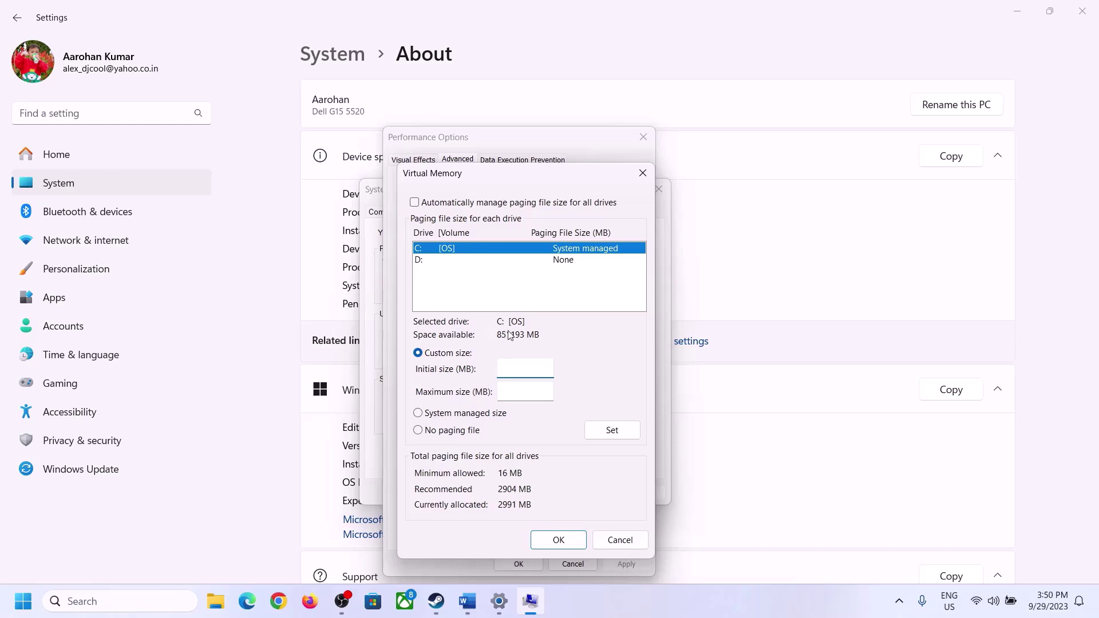
pyautogui.click(499, 601)
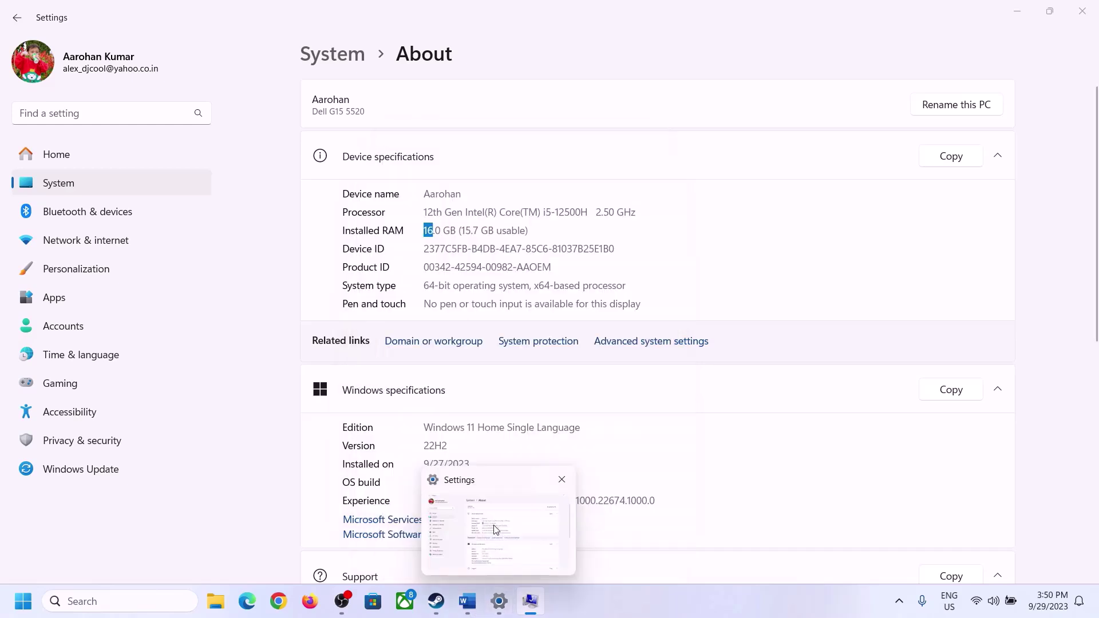
pyautogui.press('super+r')
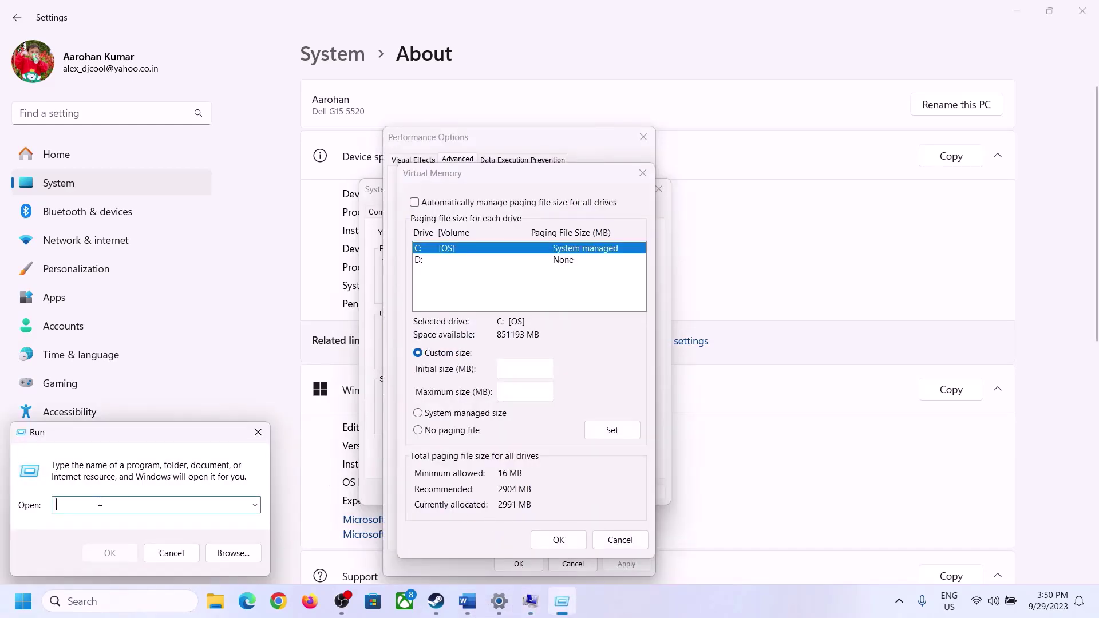
pyautogui.write('calc')
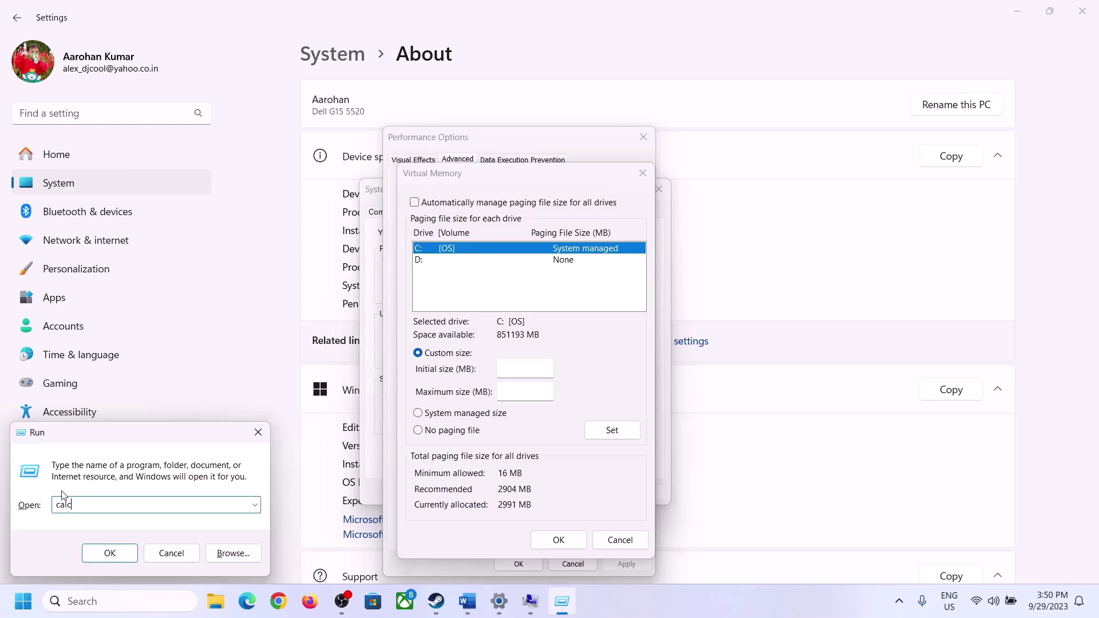
pyautogui.click(108, 554)
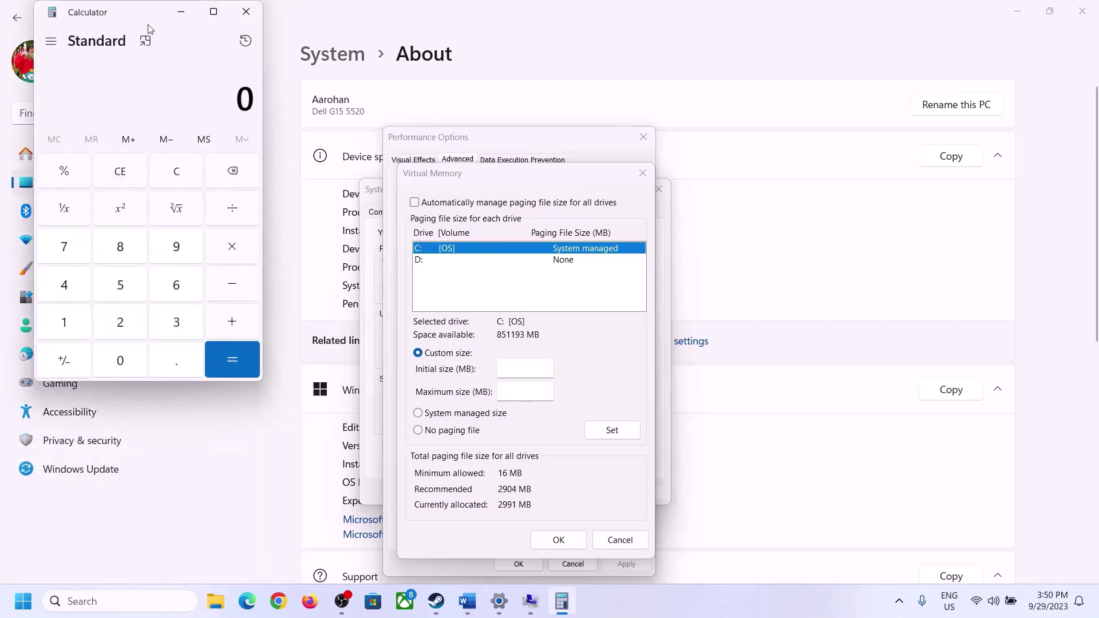
pyautogui.moveTo(148, 30); pyautogui.dragTo(800, 183)
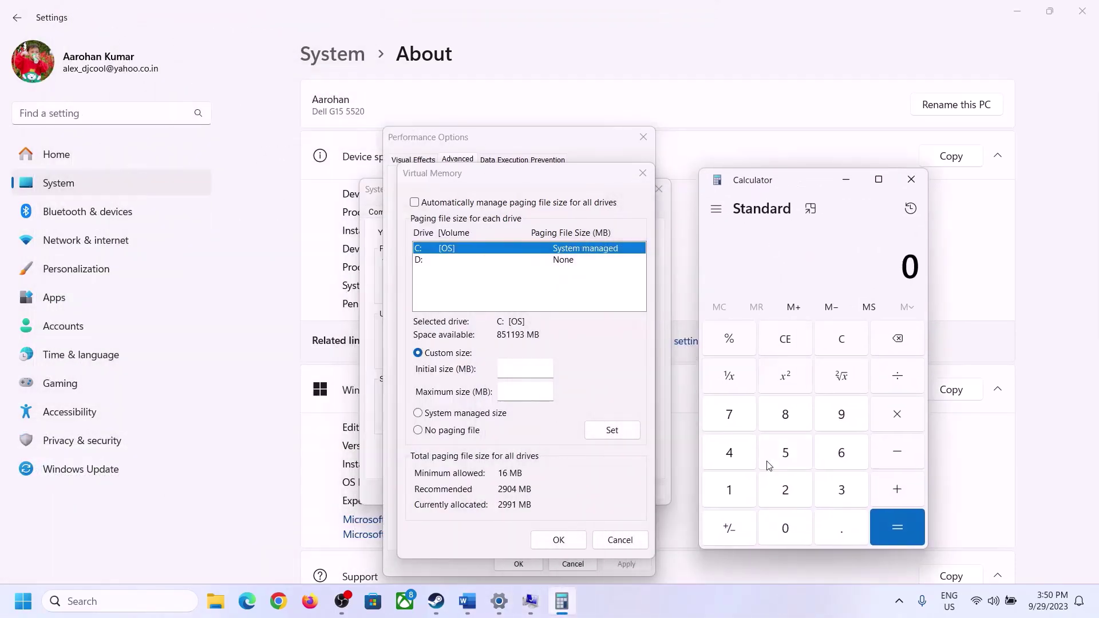
pyautogui.click(467, 601)
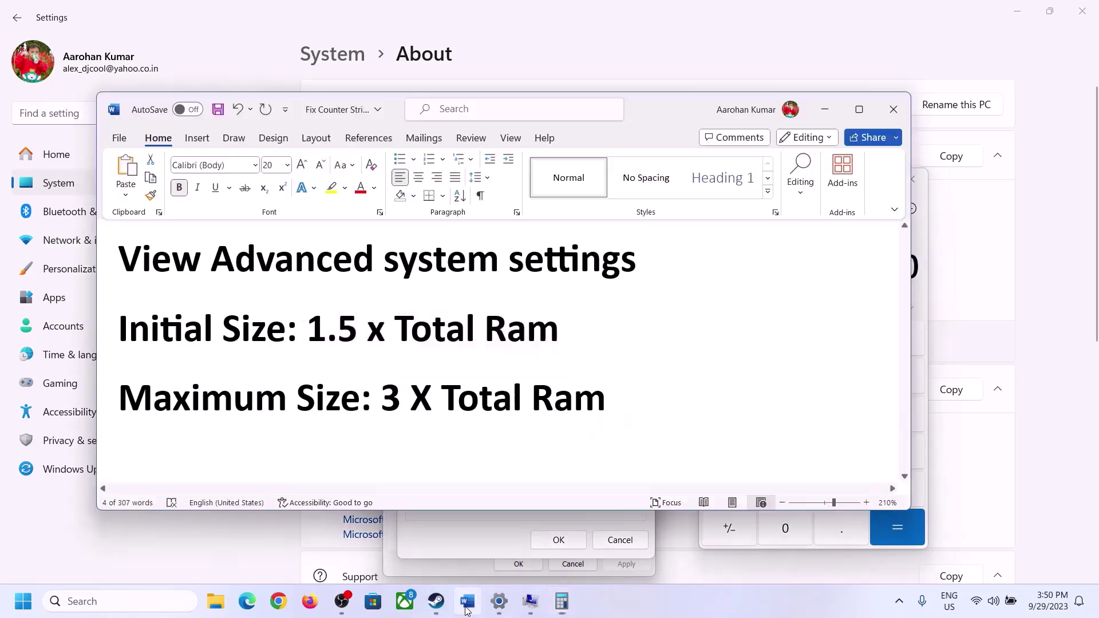
pyautogui.click(562, 600)
pyautogui.click(730, 491)
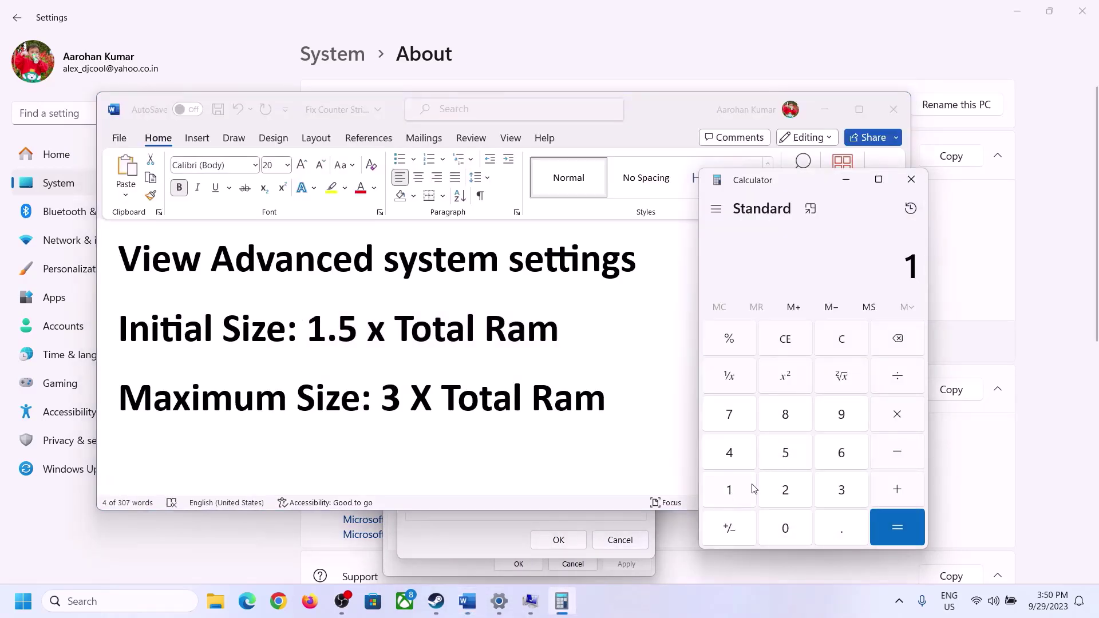
pyautogui.click(837, 459)
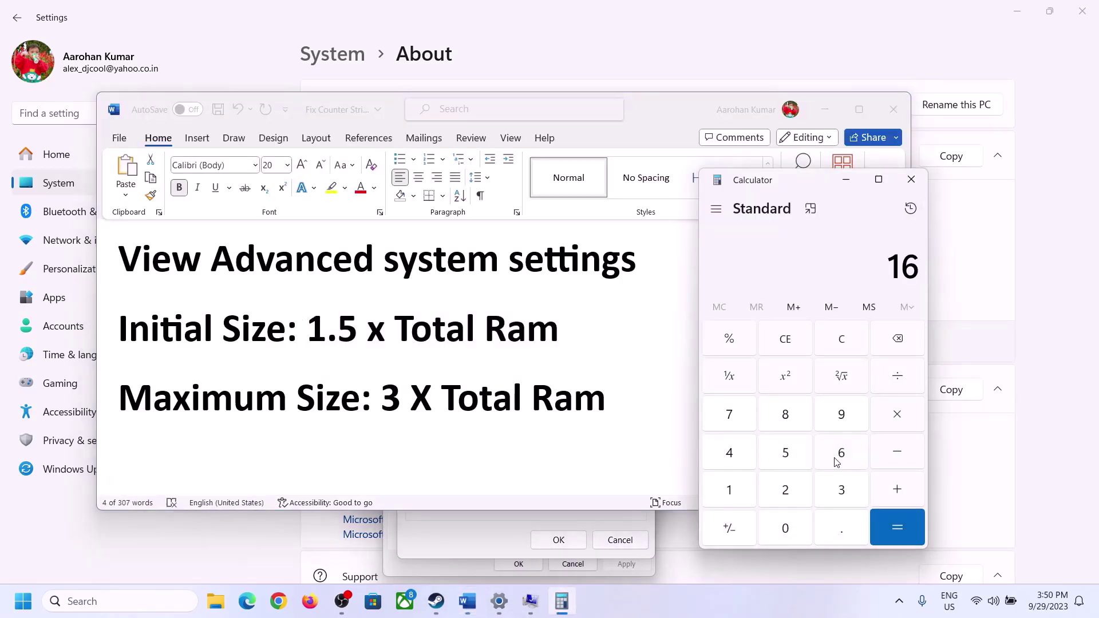
pyautogui.click(843, 349)
# Convert the installed RAM from GB to MB in Calculator by multiplying 16 by 1024
pyautogui.click(737, 492)
pyautogui.click(822, 460)
pyautogui.click(897, 417)
pyautogui.click(729, 495)
pyautogui.click(787, 534)
pyautogui.click(785, 490)
pyautogui.click(737, 461)
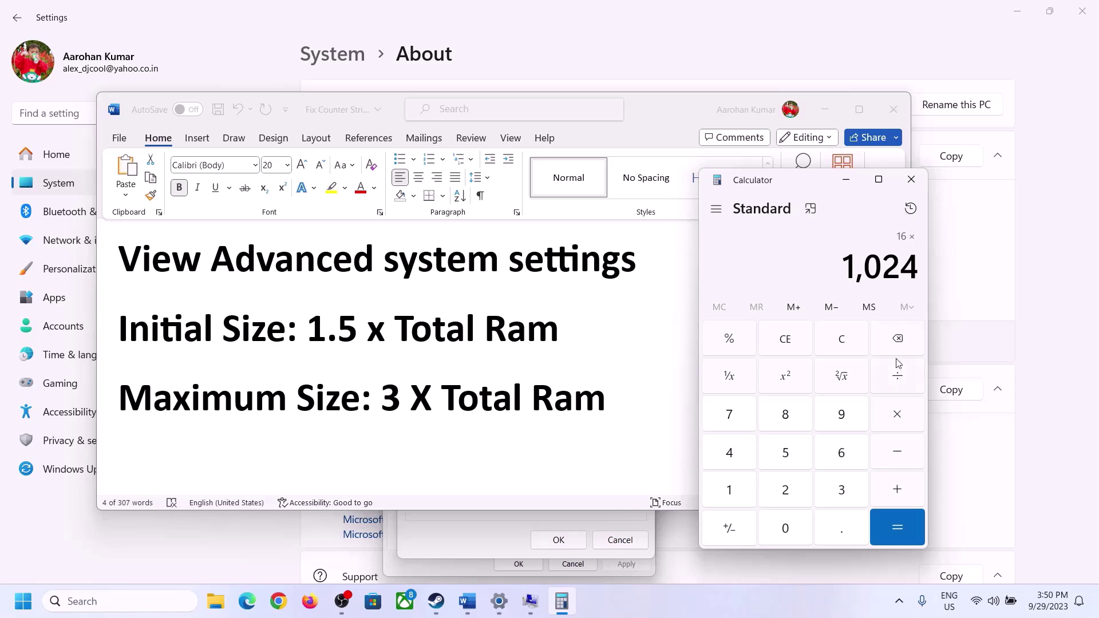
pyautogui.click(896, 527)
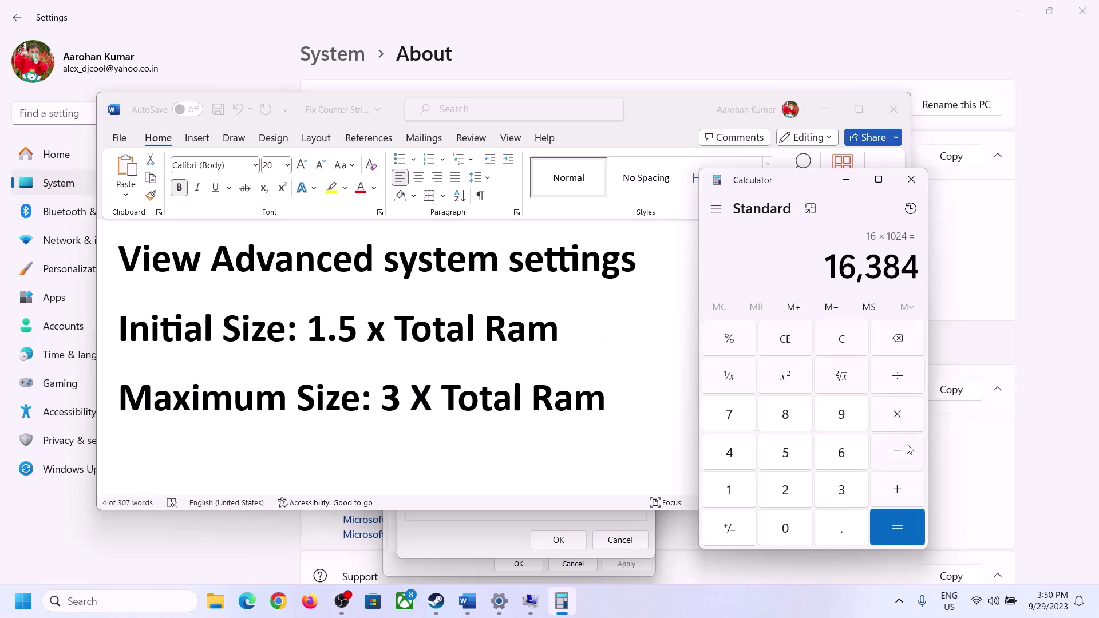
# Multiply the converted RAM figure by 1.5 to work out the initial paging file size
pyautogui.click(897, 414)
pyautogui.click(743, 492)
pyautogui.click(838, 527)
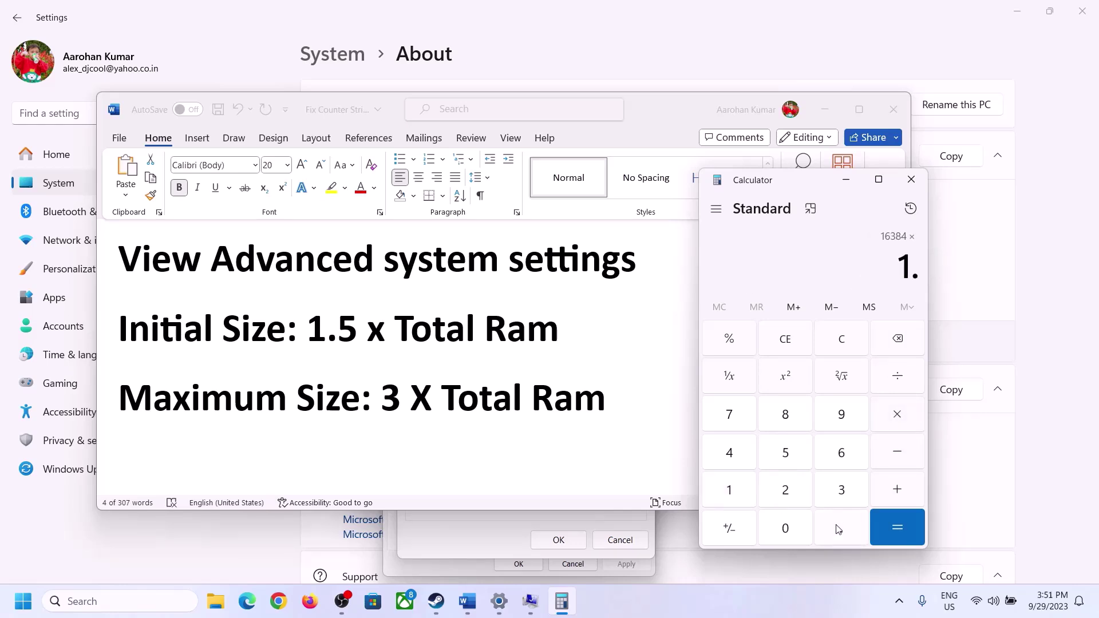
pyautogui.click(785, 453)
pyautogui.click(897, 526)
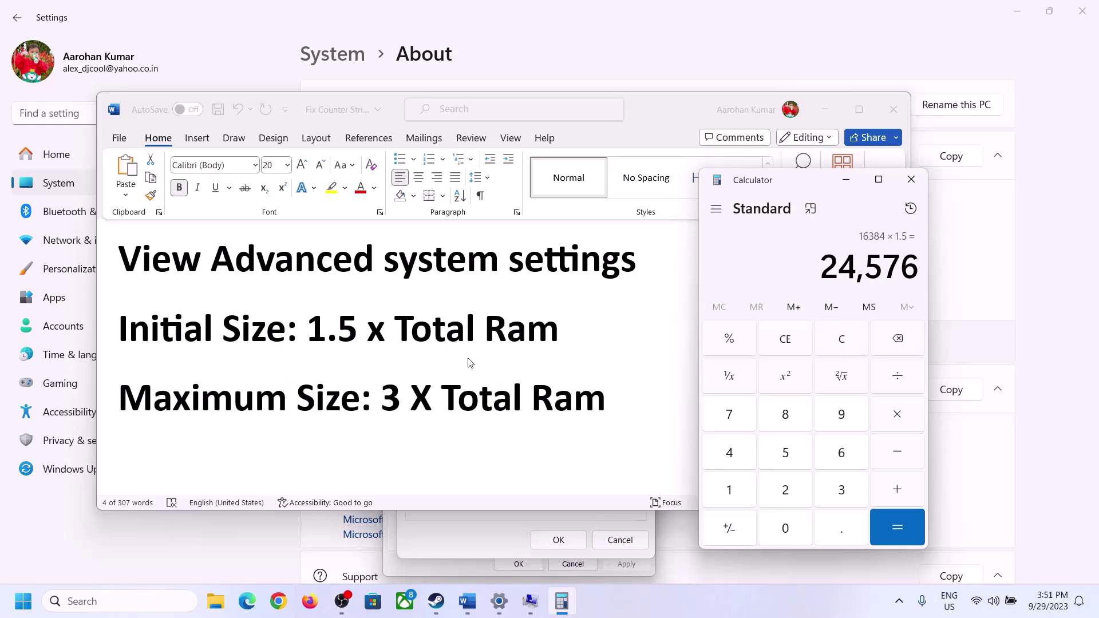
# Return to the Virtual Memory dialog and set the custom initial size for drive C to 24576 MB
pyautogui.click(509, 515)
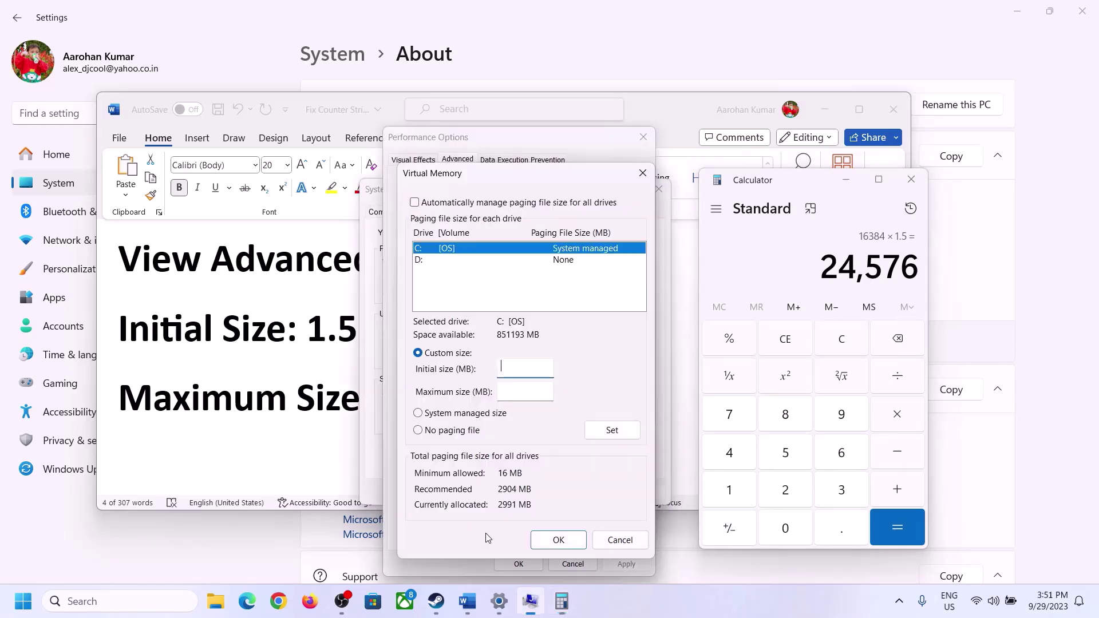
pyautogui.write('24576')
pyautogui.click(550, 390)
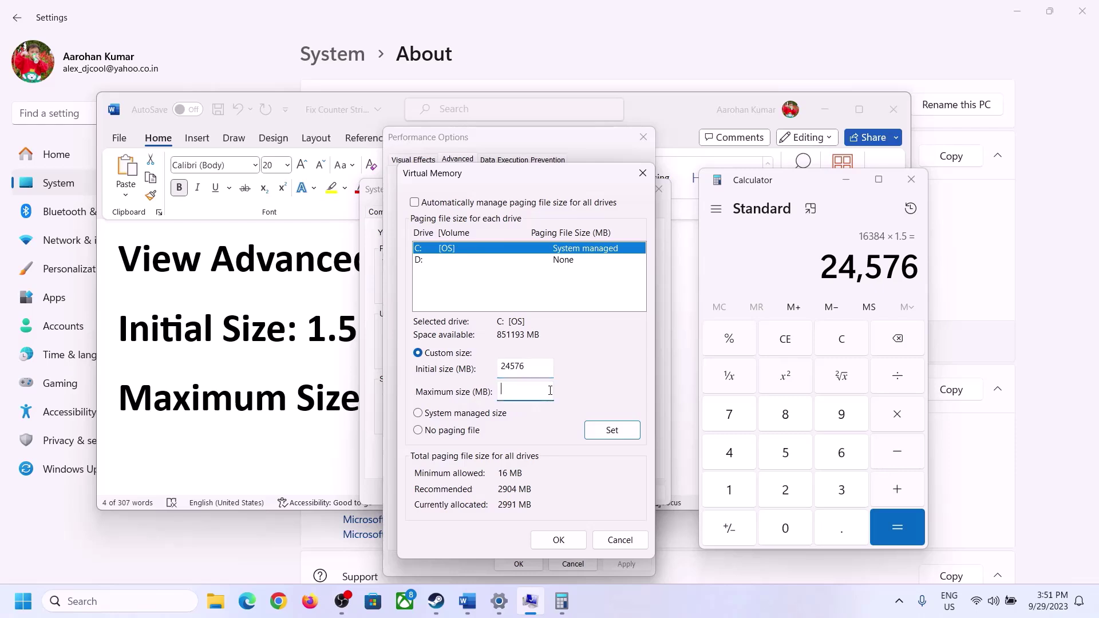
# Clear the Calculator after consulting the Word sizing notes, and recheck the installed RAM on the Settings About page
pyautogui.click(316, 405)
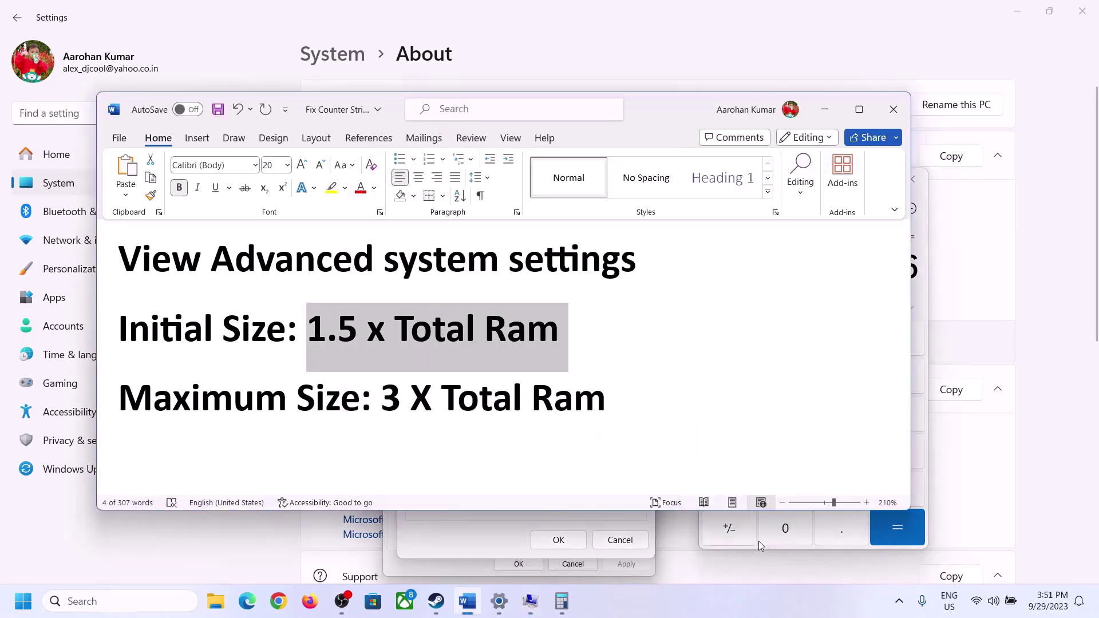
pyautogui.click(925, 301)
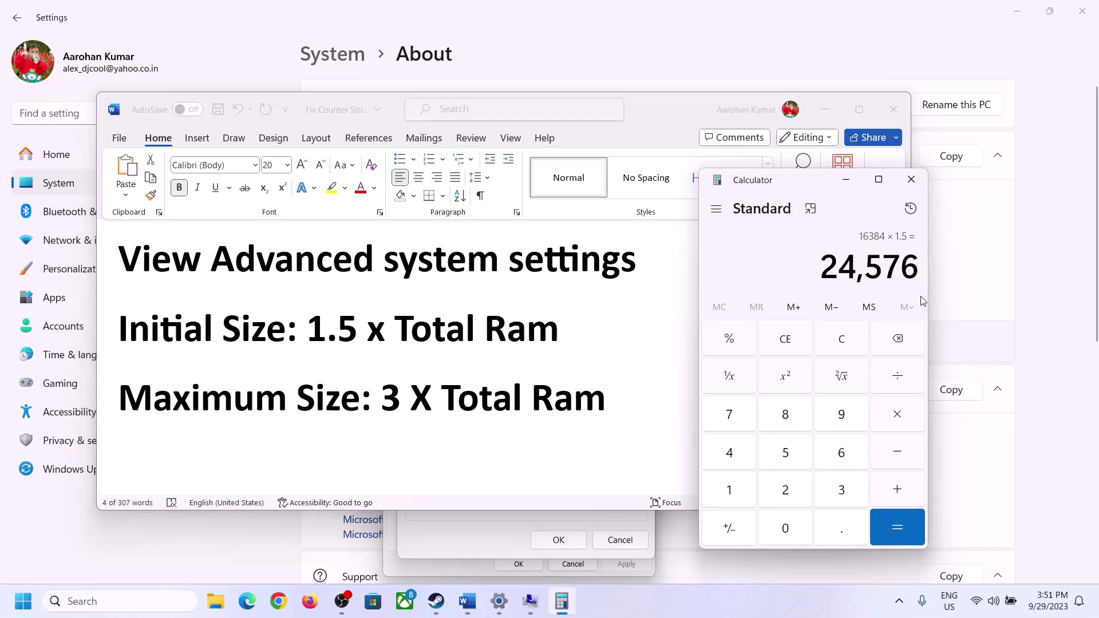
pyautogui.click(850, 340)
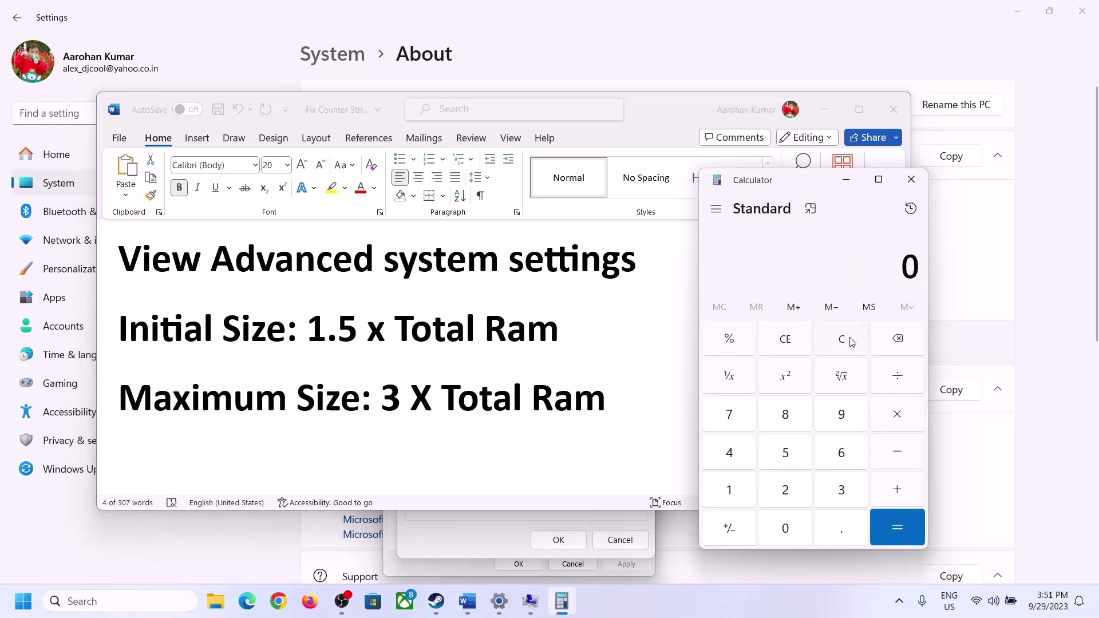
pyautogui.click(504, 601)
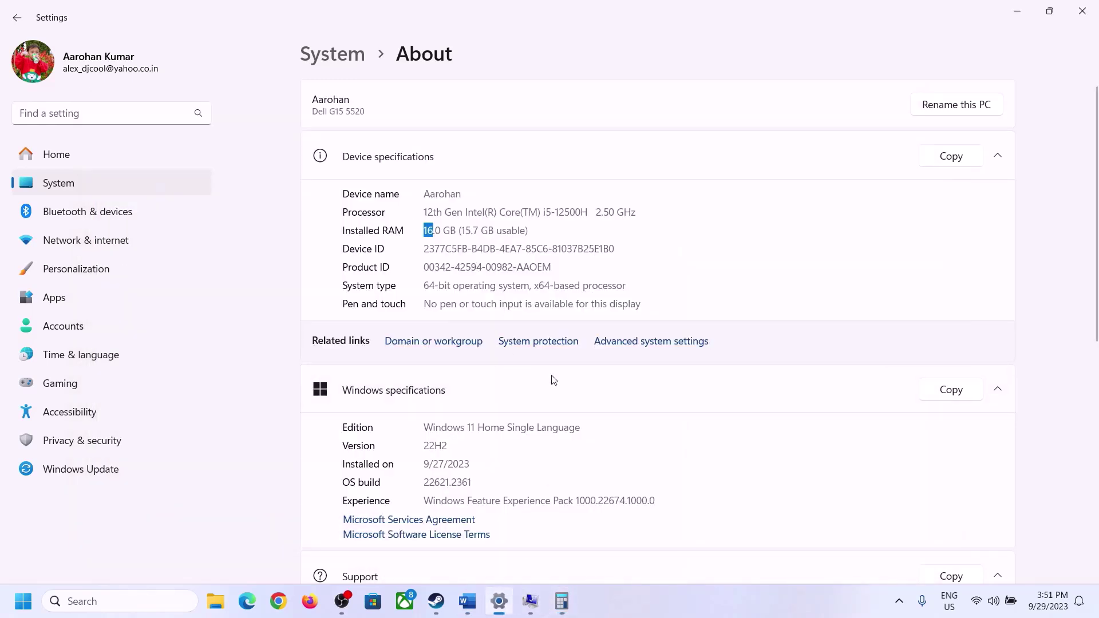
# Return to Calculator and multiply 16 by 1024 again as the basis for the maximum size
pyautogui.click(563, 600)
pyautogui.click(741, 486)
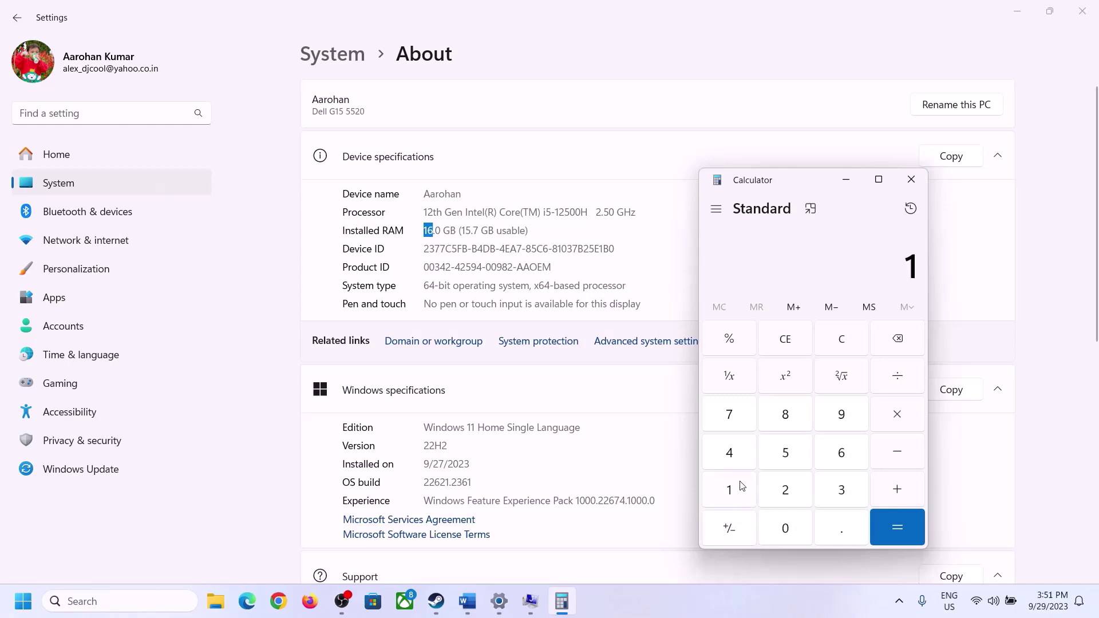
pyautogui.click(837, 454)
pyautogui.click(893, 416)
pyautogui.click(735, 486)
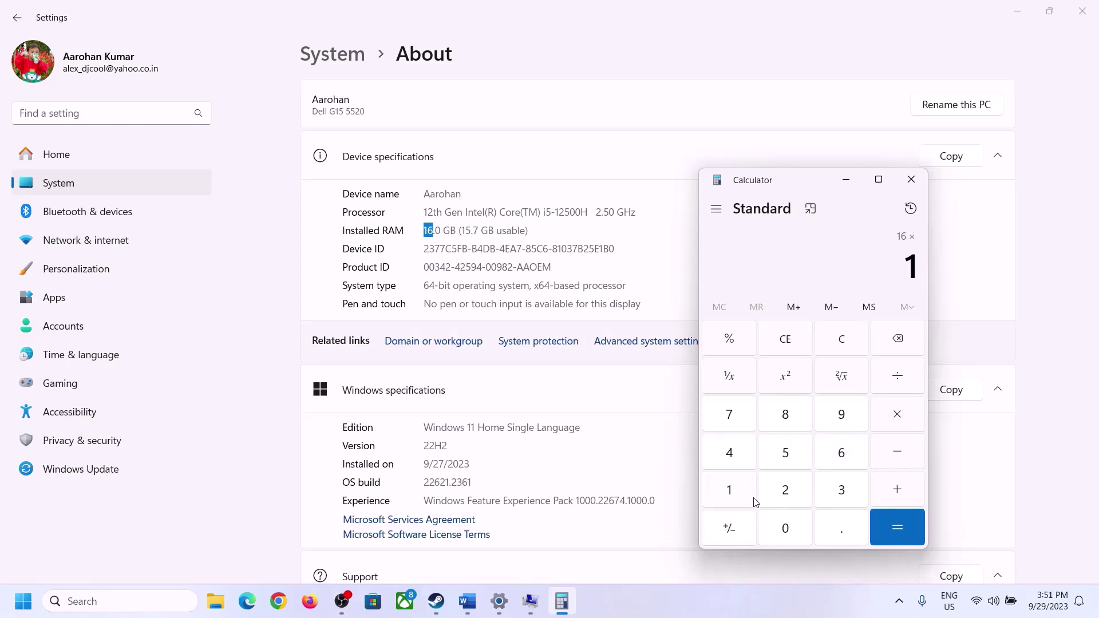
pyautogui.click(778, 524)
pyautogui.click(787, 493)
pyautogui.click(736, 457)
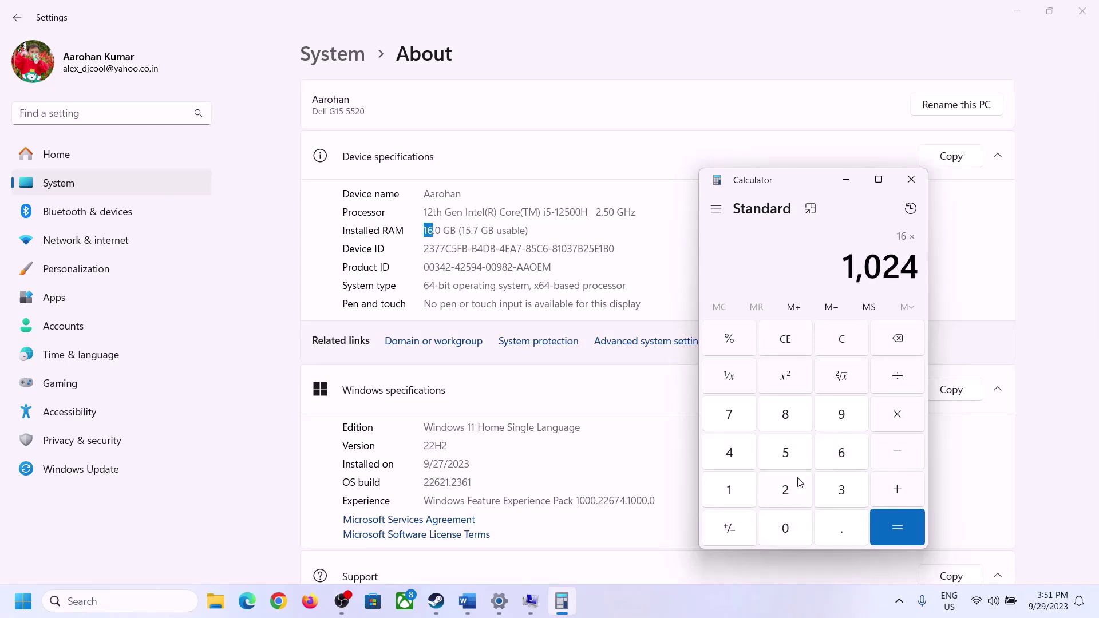
pyautogui.click(889, 534)
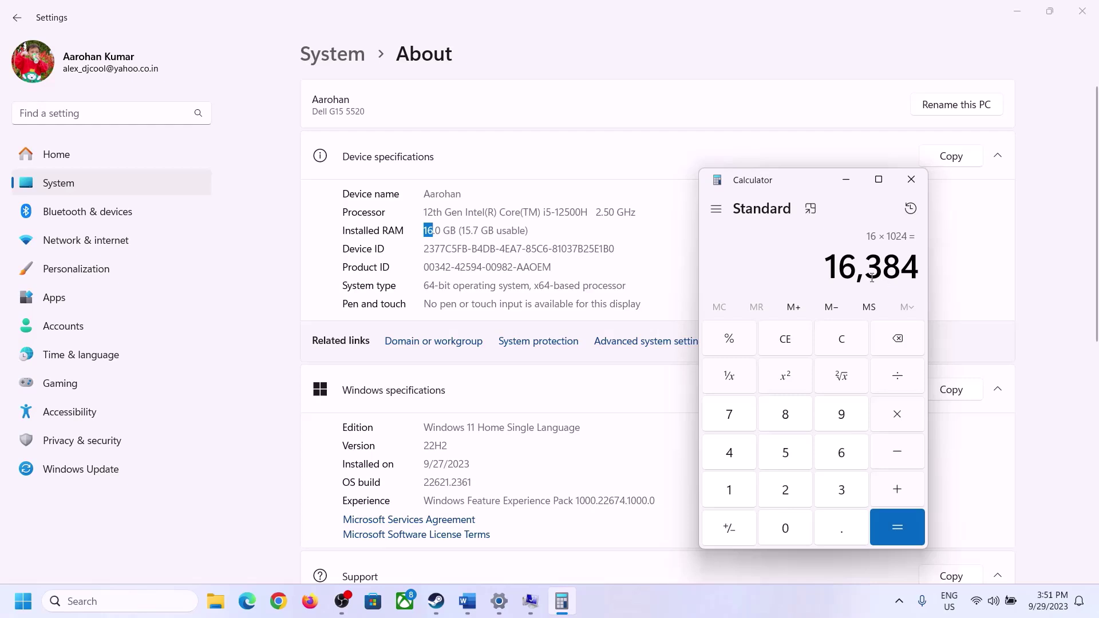
# Consult the maximum size formula in the Word notes and multiply the RAM figure by 3 in Calculator
pyautogui.click(468, 601)
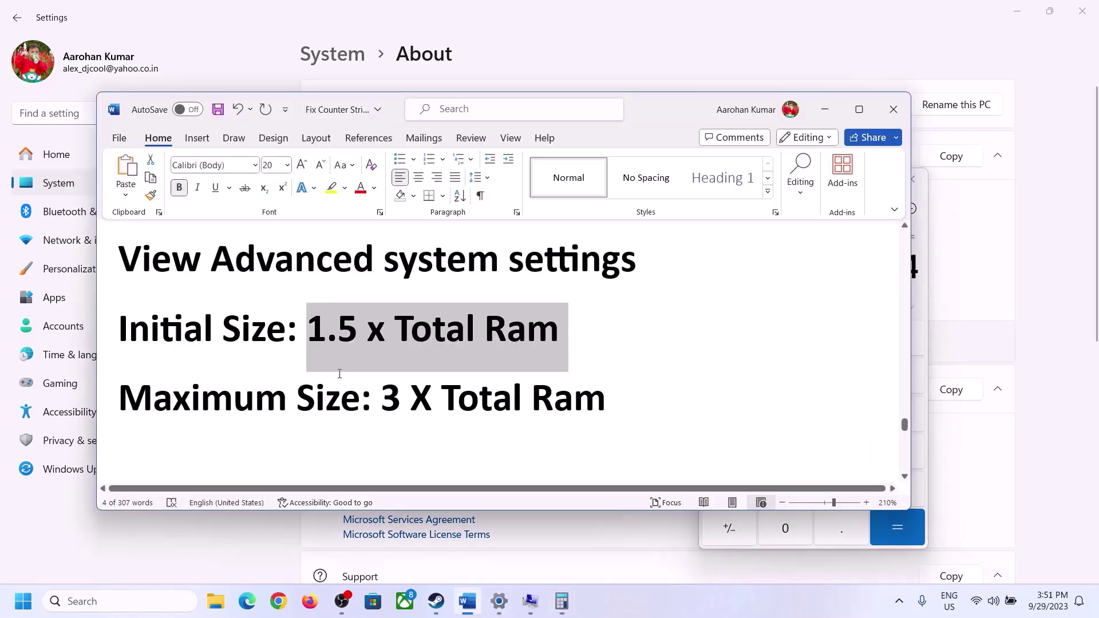
pyautogui.click(562, 601)
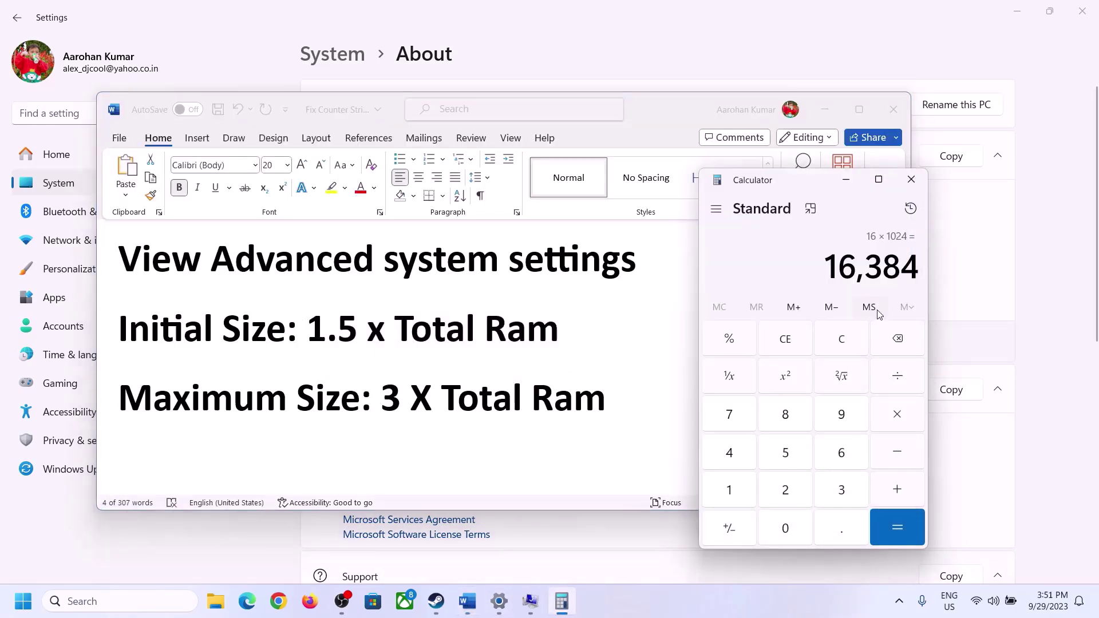
pyautogui.click(897, 414)
pyautogui.click(841, 490)
pyautogui.click(901, 522)
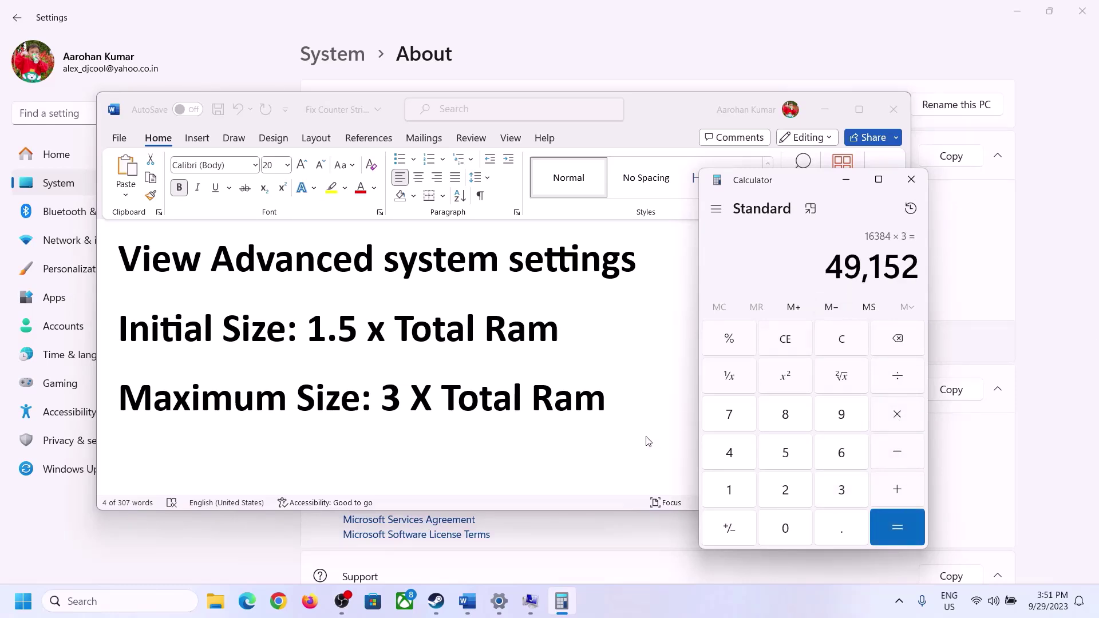
# Set drive C's maximum paging file size to 49152 MB, assign the custom range, and confirm the Virtual Memory dialog
pyautogui.click(530, 601)
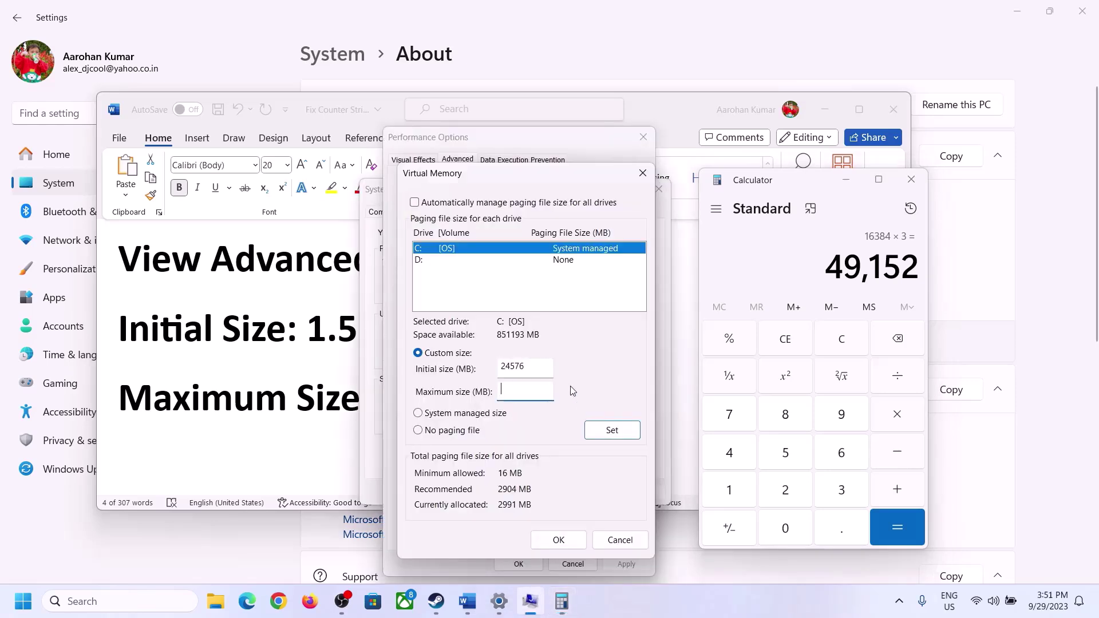
pyautogui.write('49152')
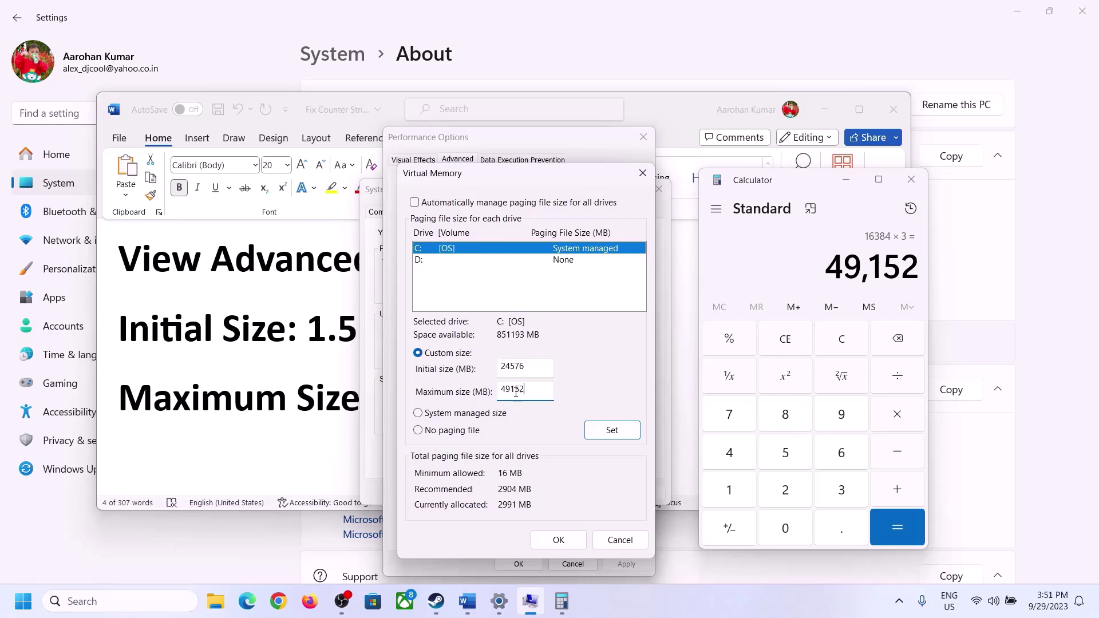
pyautogui.click(612, 435)
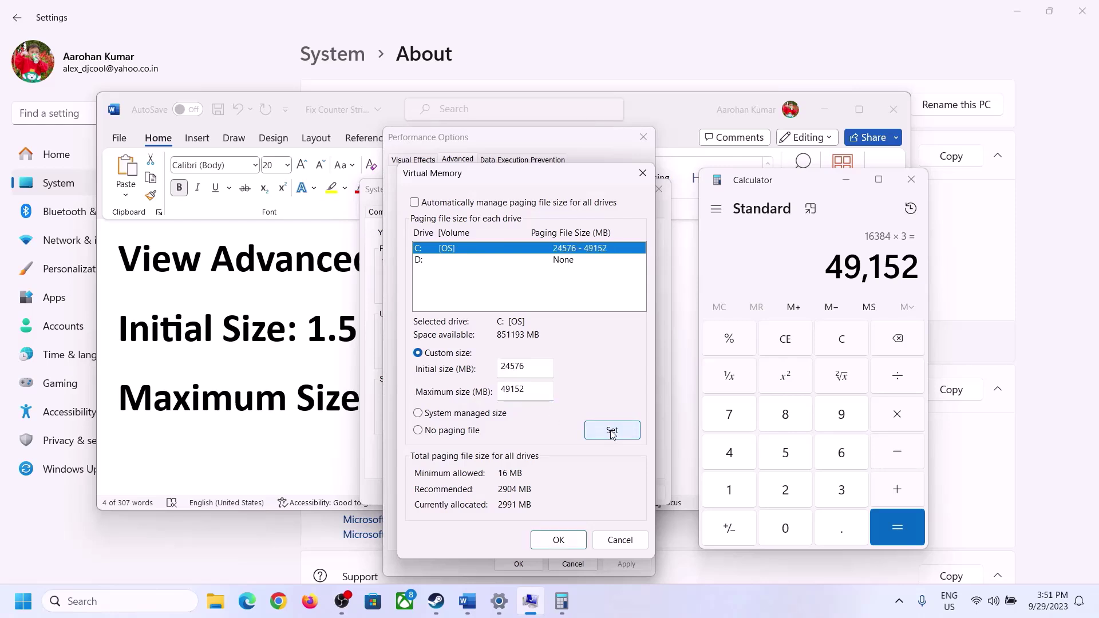
pyautogui.click(564, 543)
pyautogui.click(664, 352)
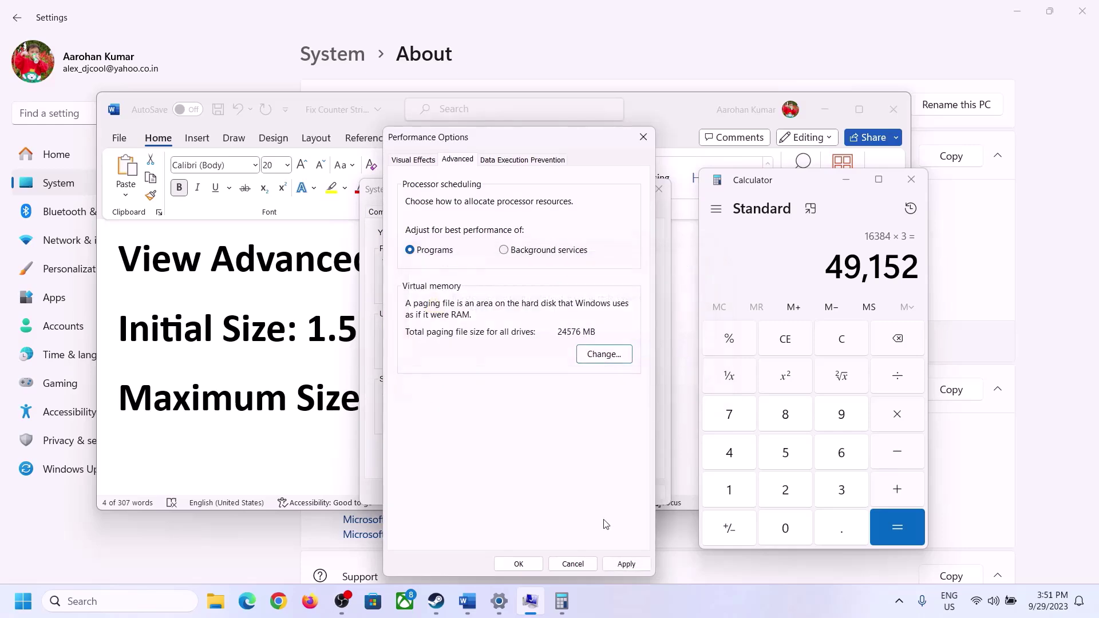
# Apply and close Performance Options and System Properties, and dismiss the restart prompt without restarting
pyautogui.click(625, 564)
pyautogui.click(518, 564)
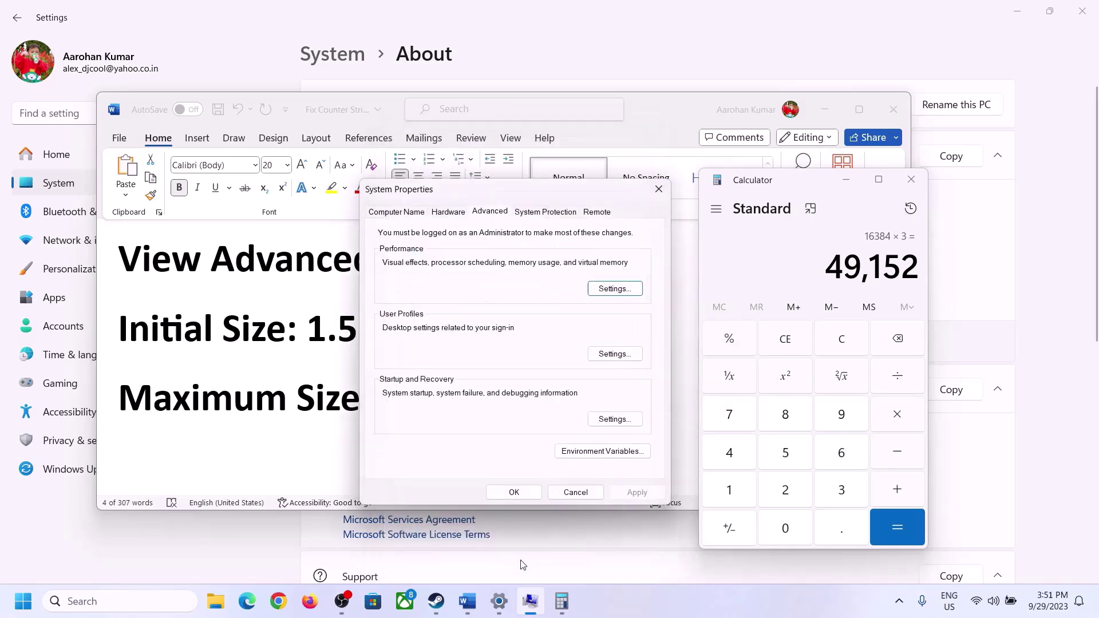
pyautogui.click(521, 491)
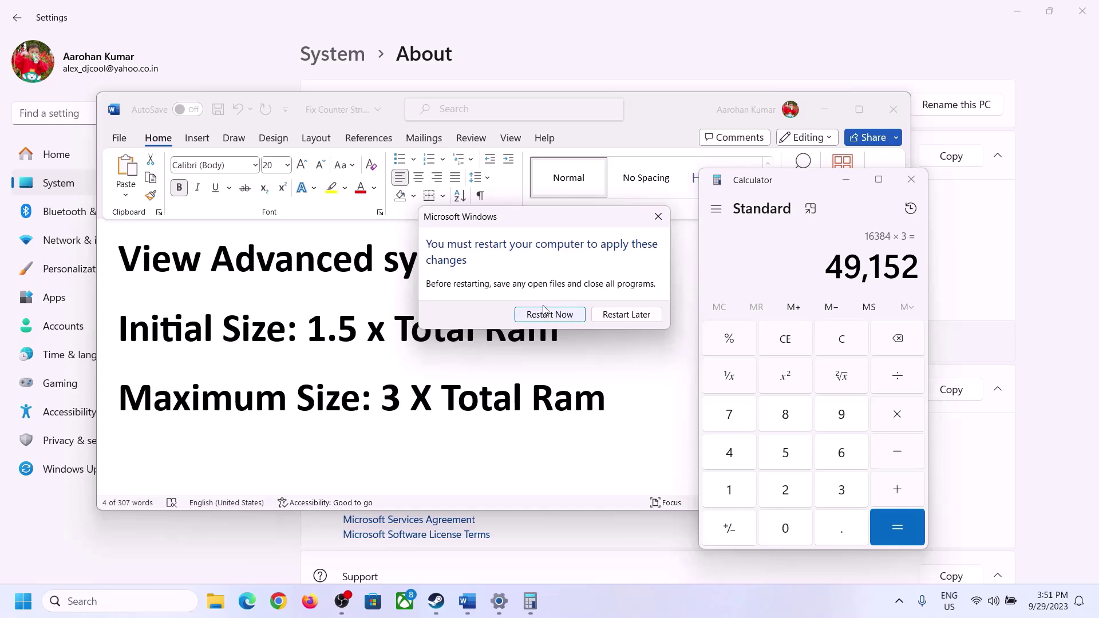
pyautogui.click(658, 216)
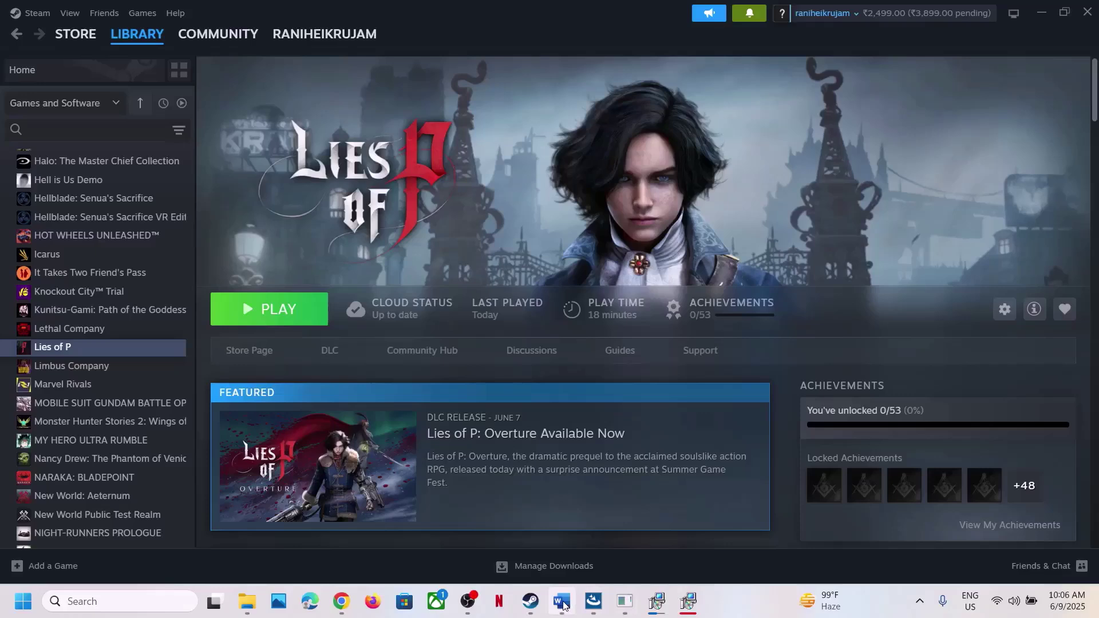
# In the Word checklist, highlight Step 16's advice on unplugging external devices, disconnecting multiple monitors, and closing lighting software and third-party services
pyautogui.click(563, 602)
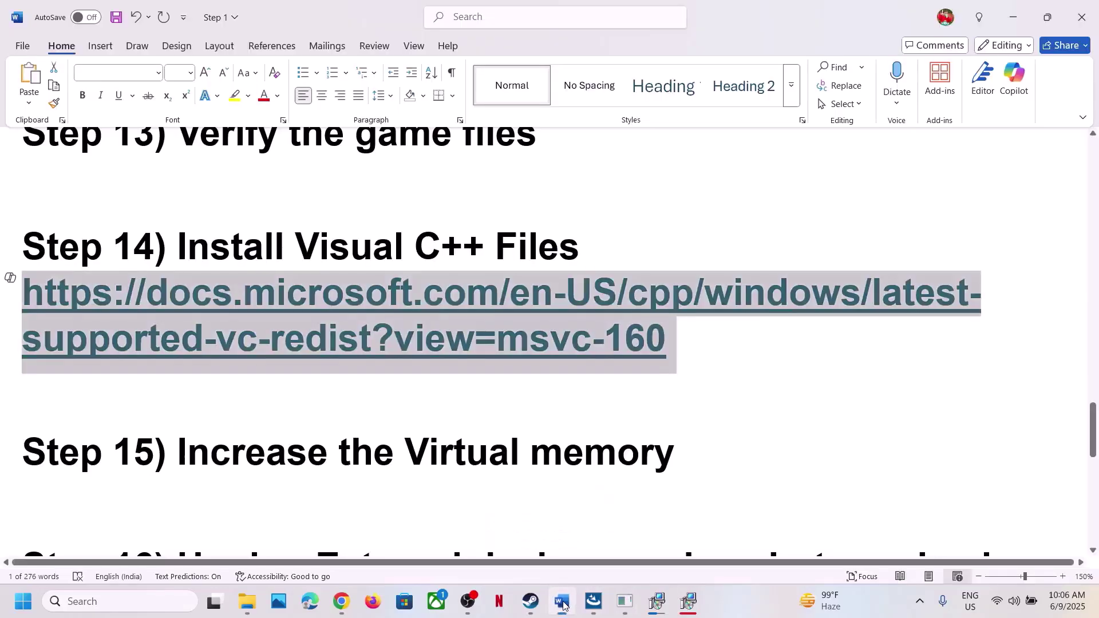
pyautogui.scroll(-5, 420, 426)
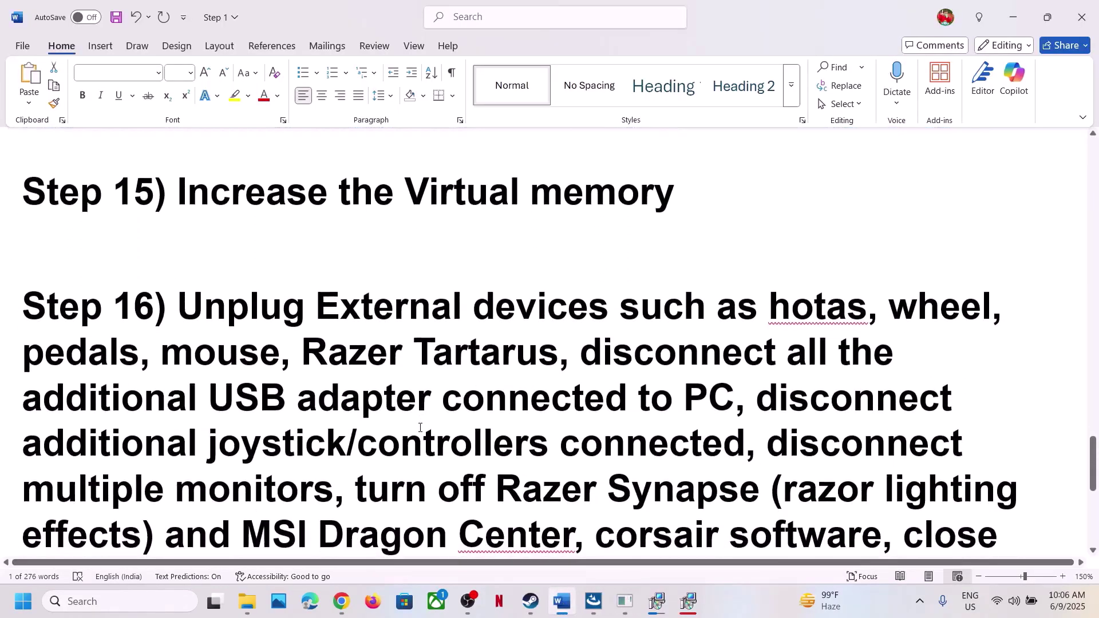
pyautogui.scroll(-2, 342, 294)
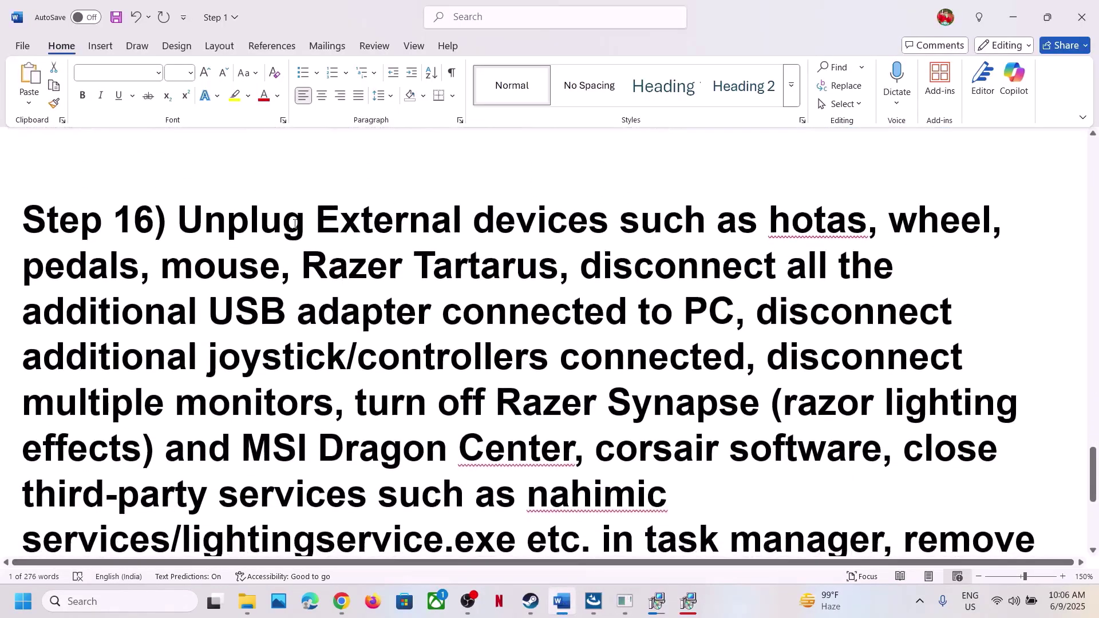
pyautogui.moveTo(252, 213); pyautogui.dragTo(674, 312)
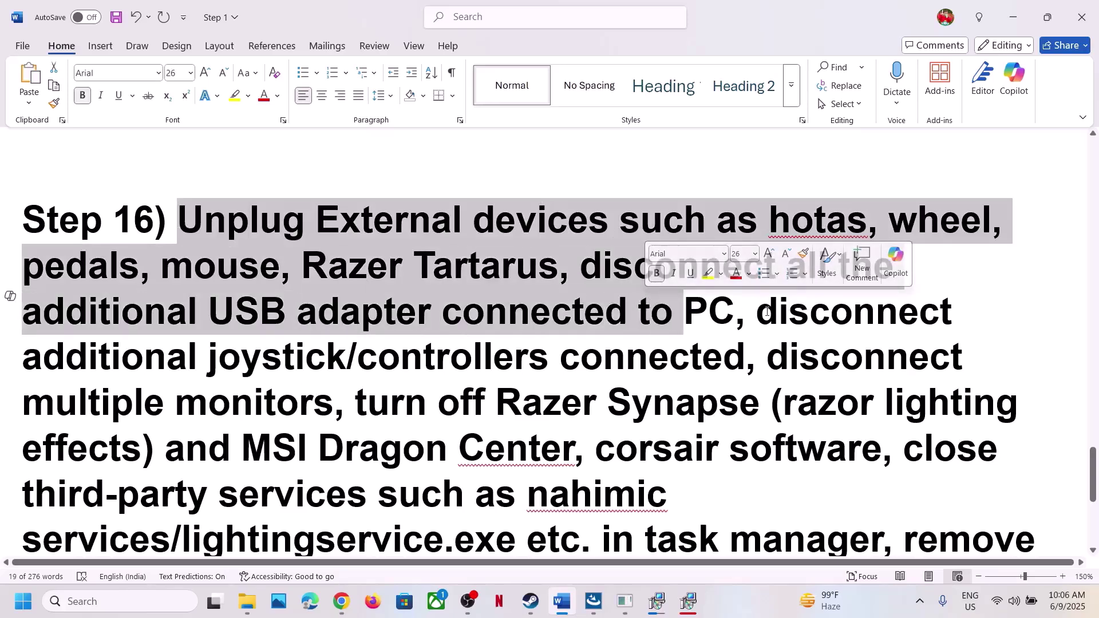
pyautogui.moveTo(757, 312); pyautogui.dragTo(338, 411)
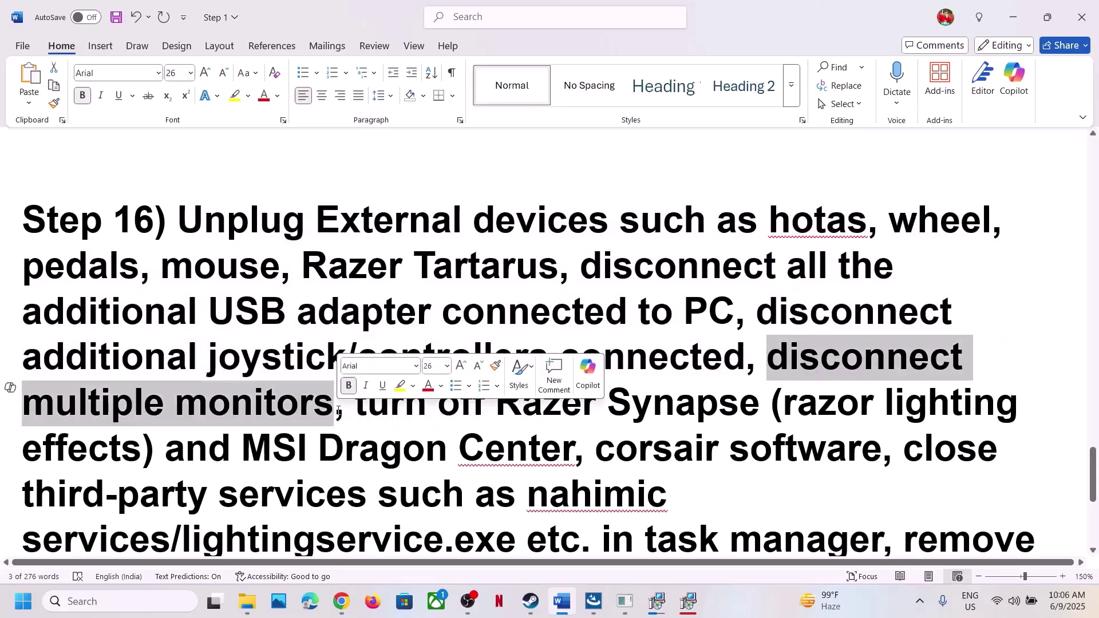
pyautogui.scroll(-2, 344, 372)
pyautogui.moveTo(349, 332); pyautogui.dragTo(984, 431)
pyautogui.scroll(-2, 838, 455)
pyautogui.click(578, 465)
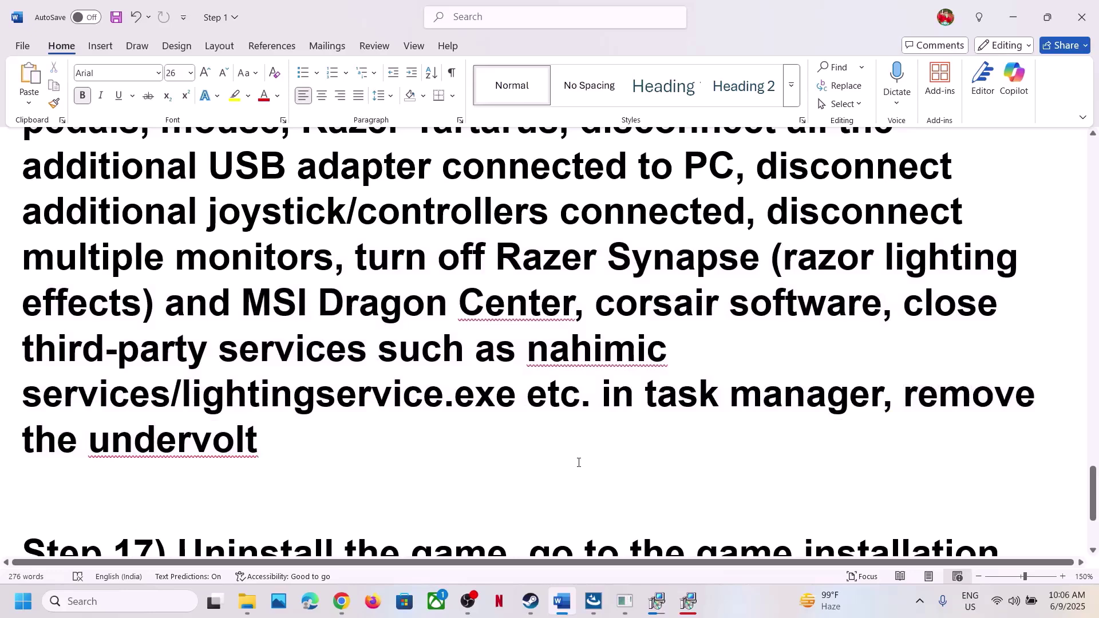
# Highlight Step 17's uninstall and folder deletion instruction, and locate the Uninstall option for Lies of P in Steam without running it
pyautogui.scroll(-5, 578, 463)
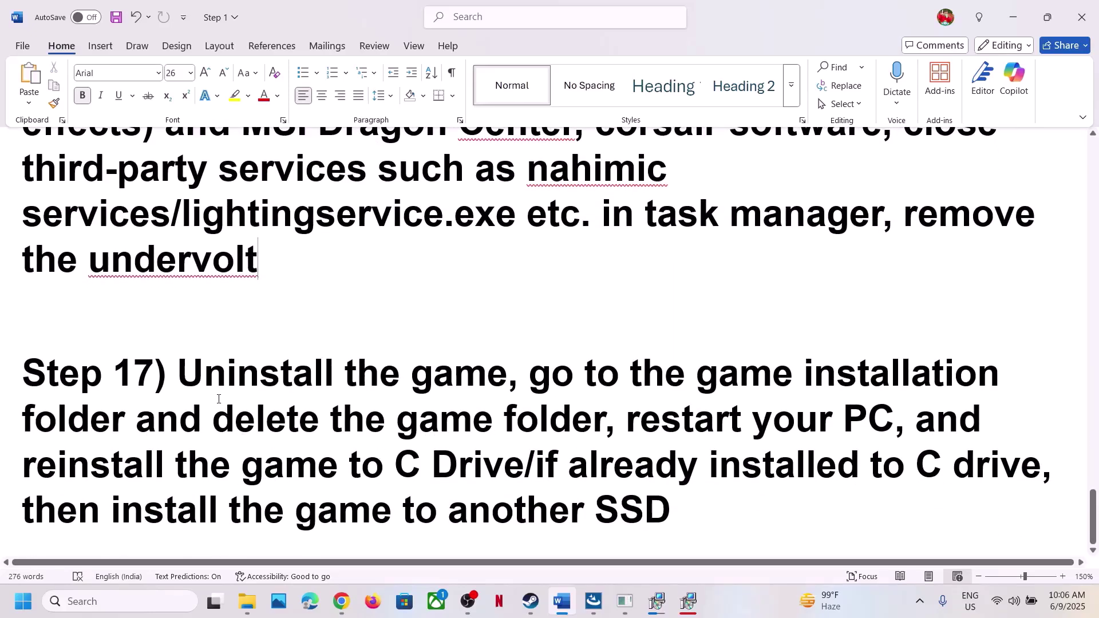
pyautogui.moveTo(203, 375); pyautogui.dragTo(592, 425)
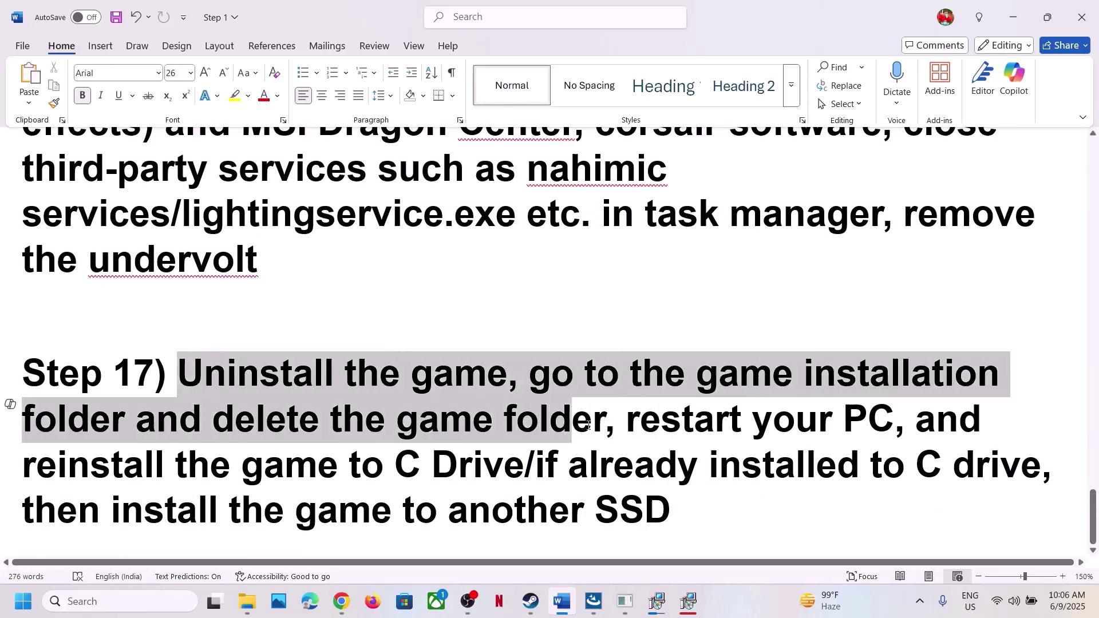
pyautogui.click(531, 602)
pyautogui.rightClick(139, 349)
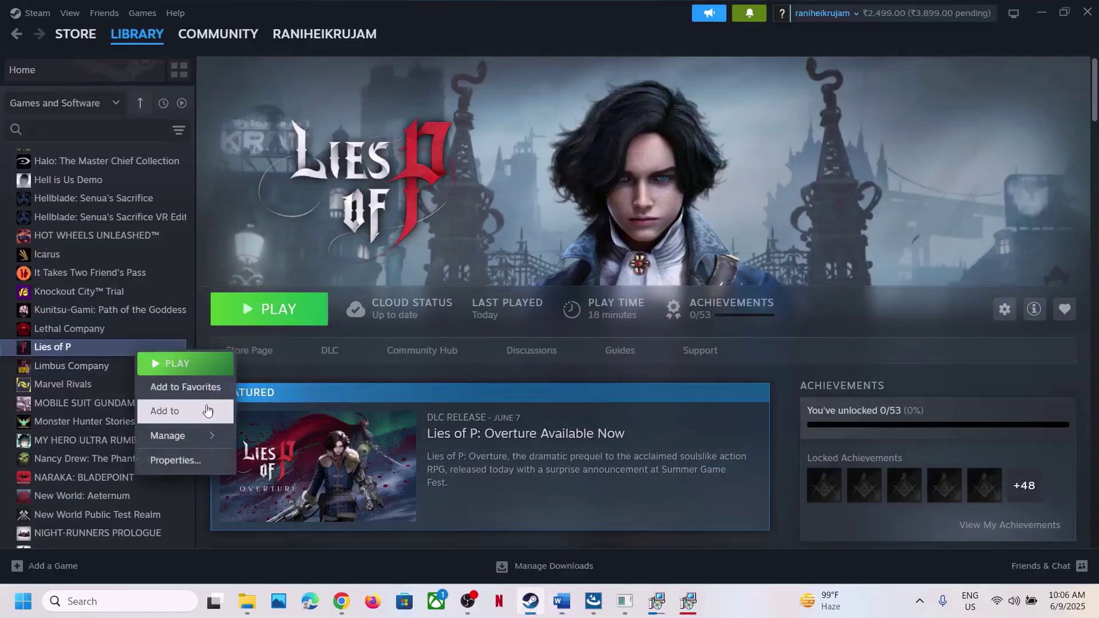
pyautogui.moveTo(172, 435)
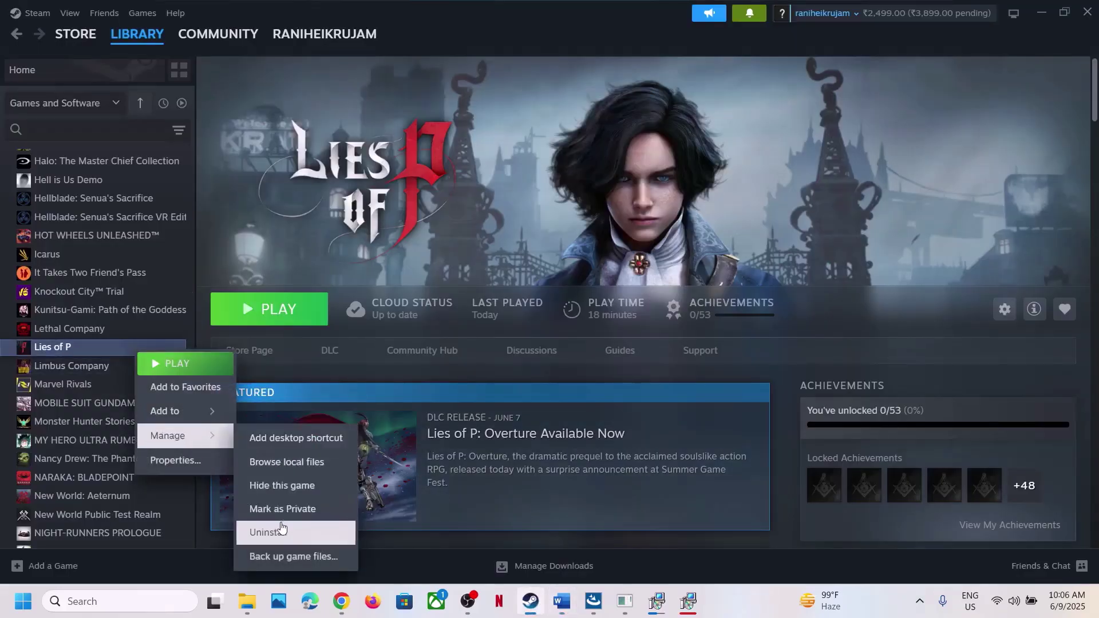
pyautogui.click(619, 275)
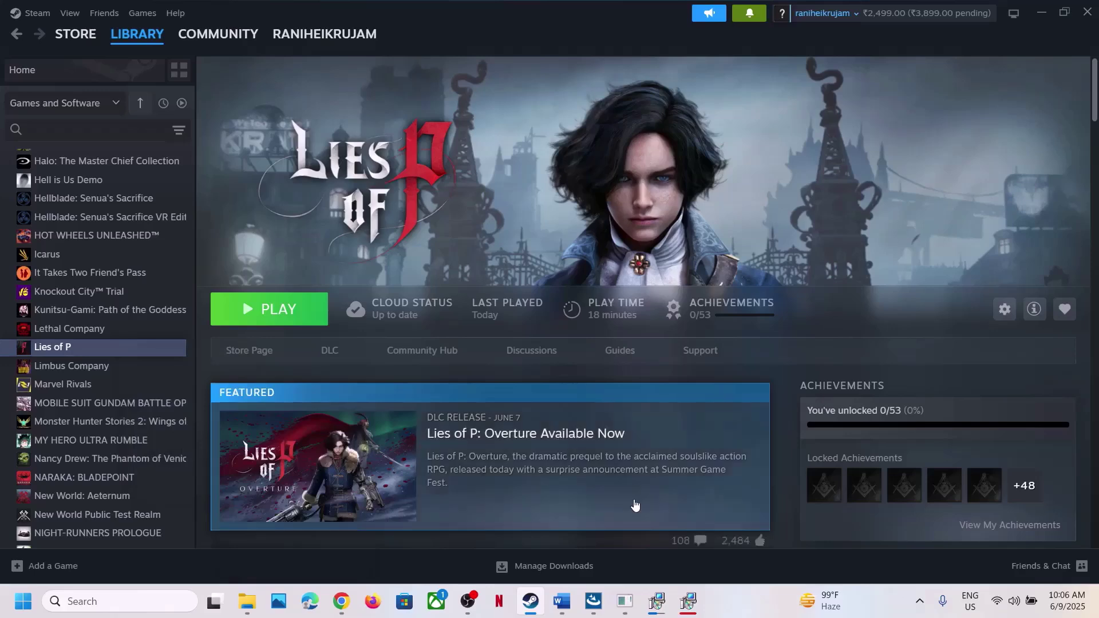
# Highlight Step 17's advice on reinstalling to C Drive or another SSD in Word, and switch back to the Steam library
pyautogui.click(561, 601)
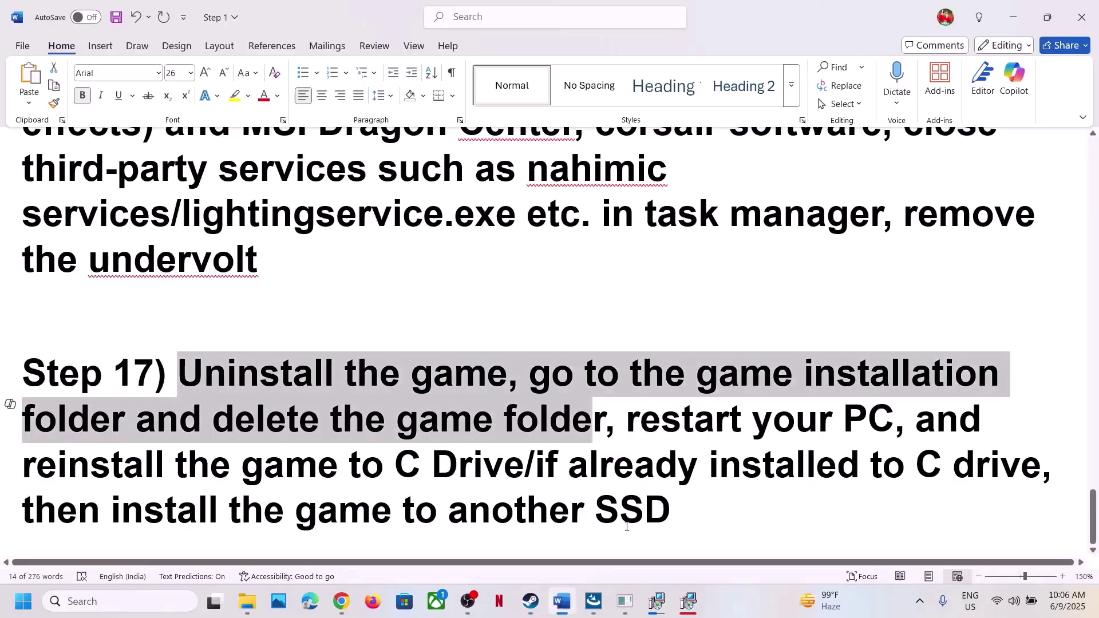
pyautogui.click(609, 458)
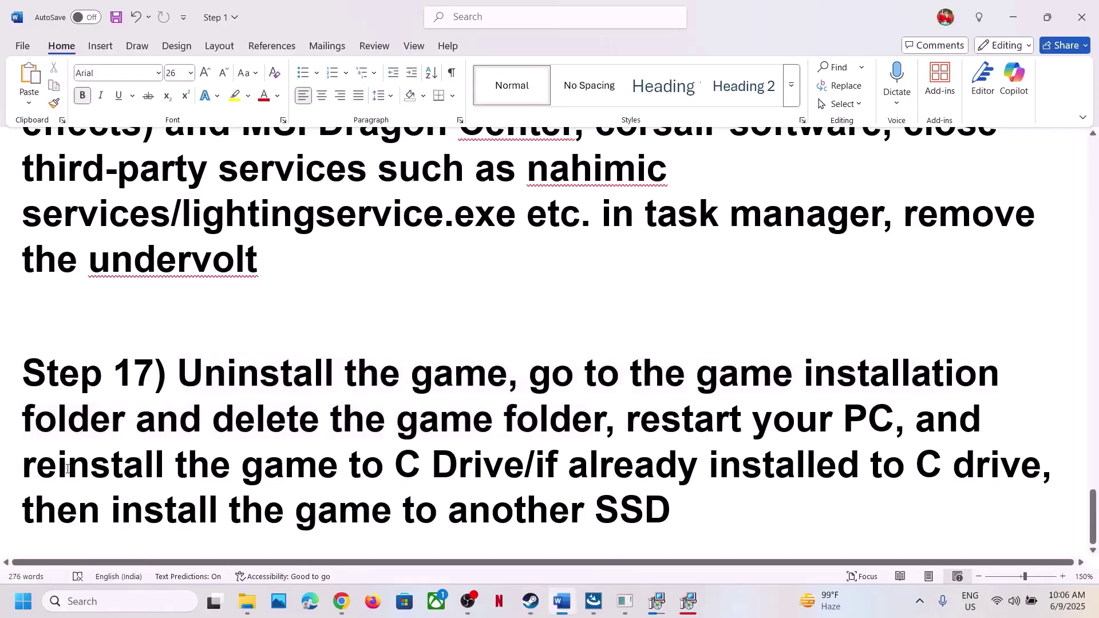
pyautogui.moveTo(22, 467); pyautogui.dragTo(515, 461)
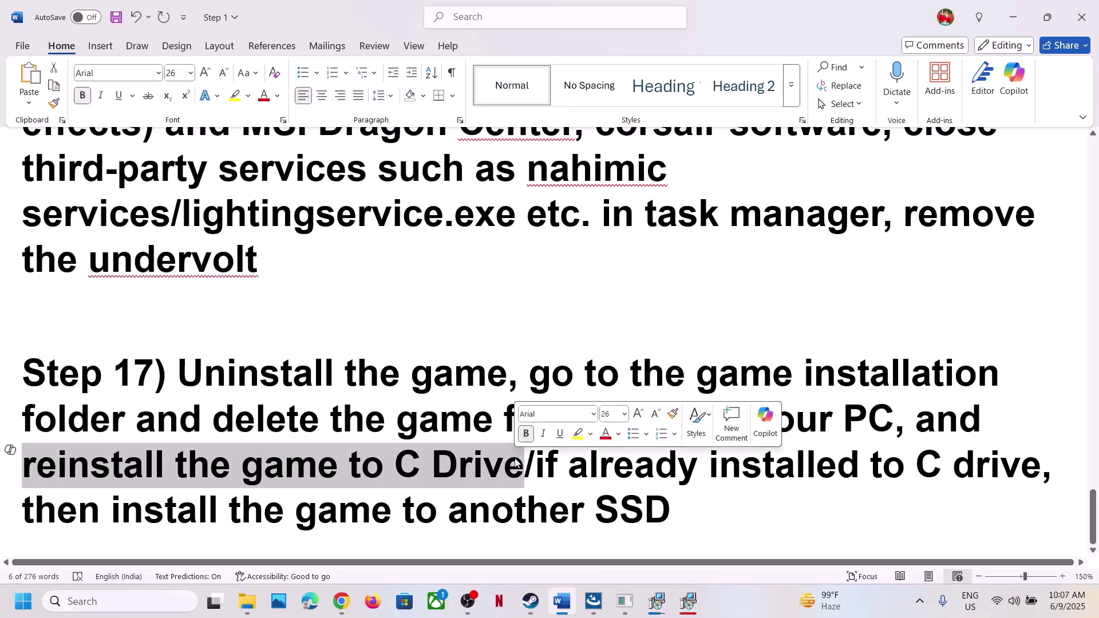
pyautogui.moveTo(539, 461)
pyautogui.mouseDown()
pyautogui.moveTo(693, 513)
pyautogui.moveTo(402, 511)
pyautogui.moveTo(707, 491)
pyautogui.moveTo(535, 461)
pyautogui.mouseUp()
pyautogui.click(706, 491)
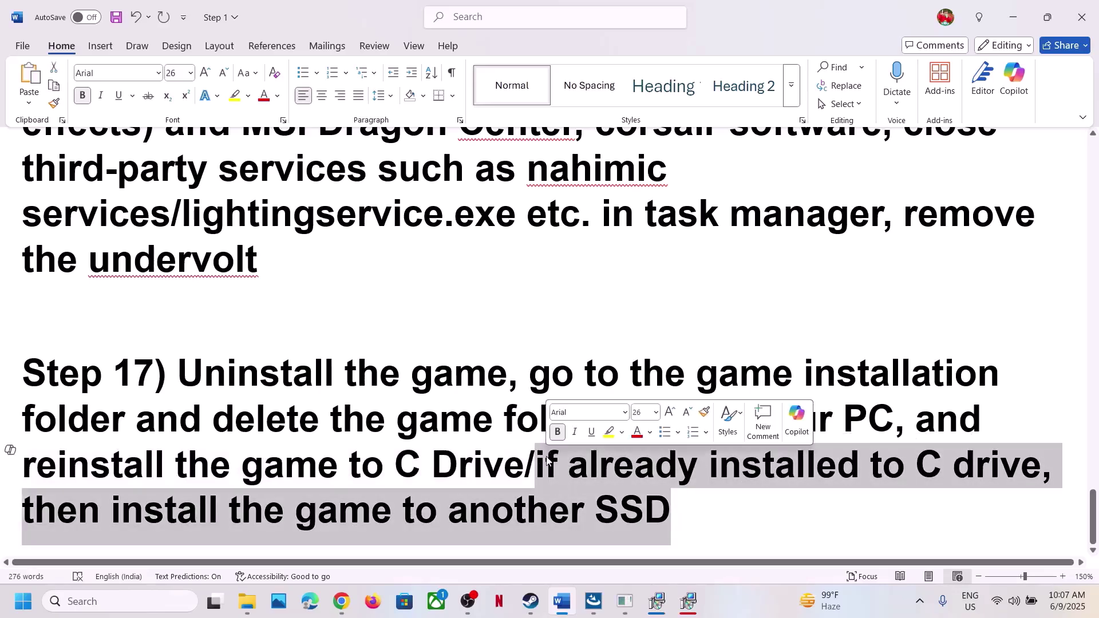
pyautogui.click(531, 601)
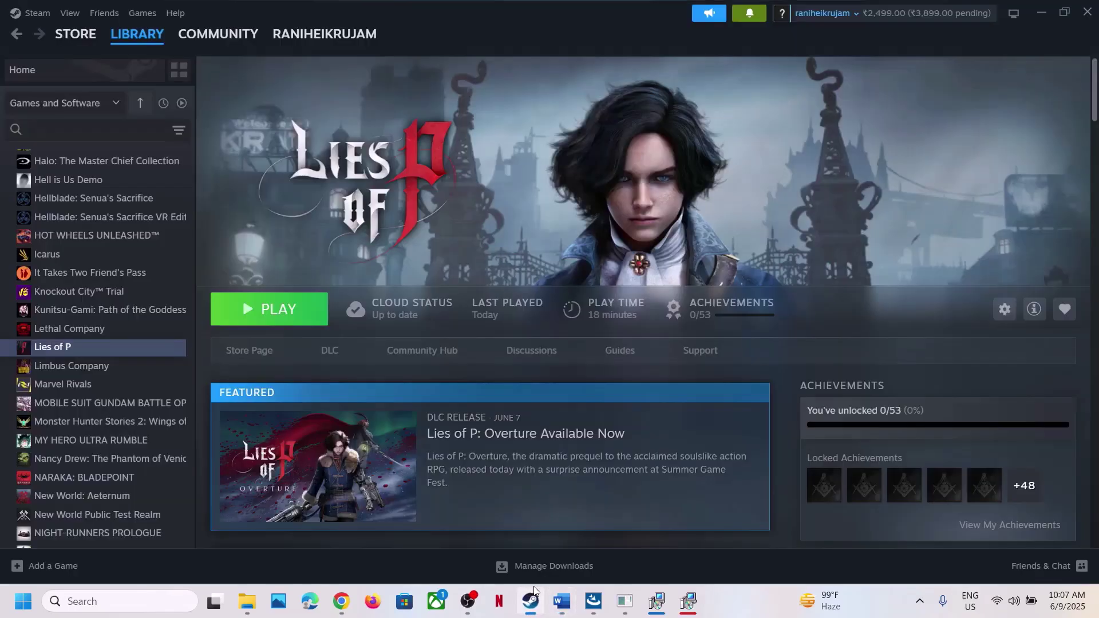